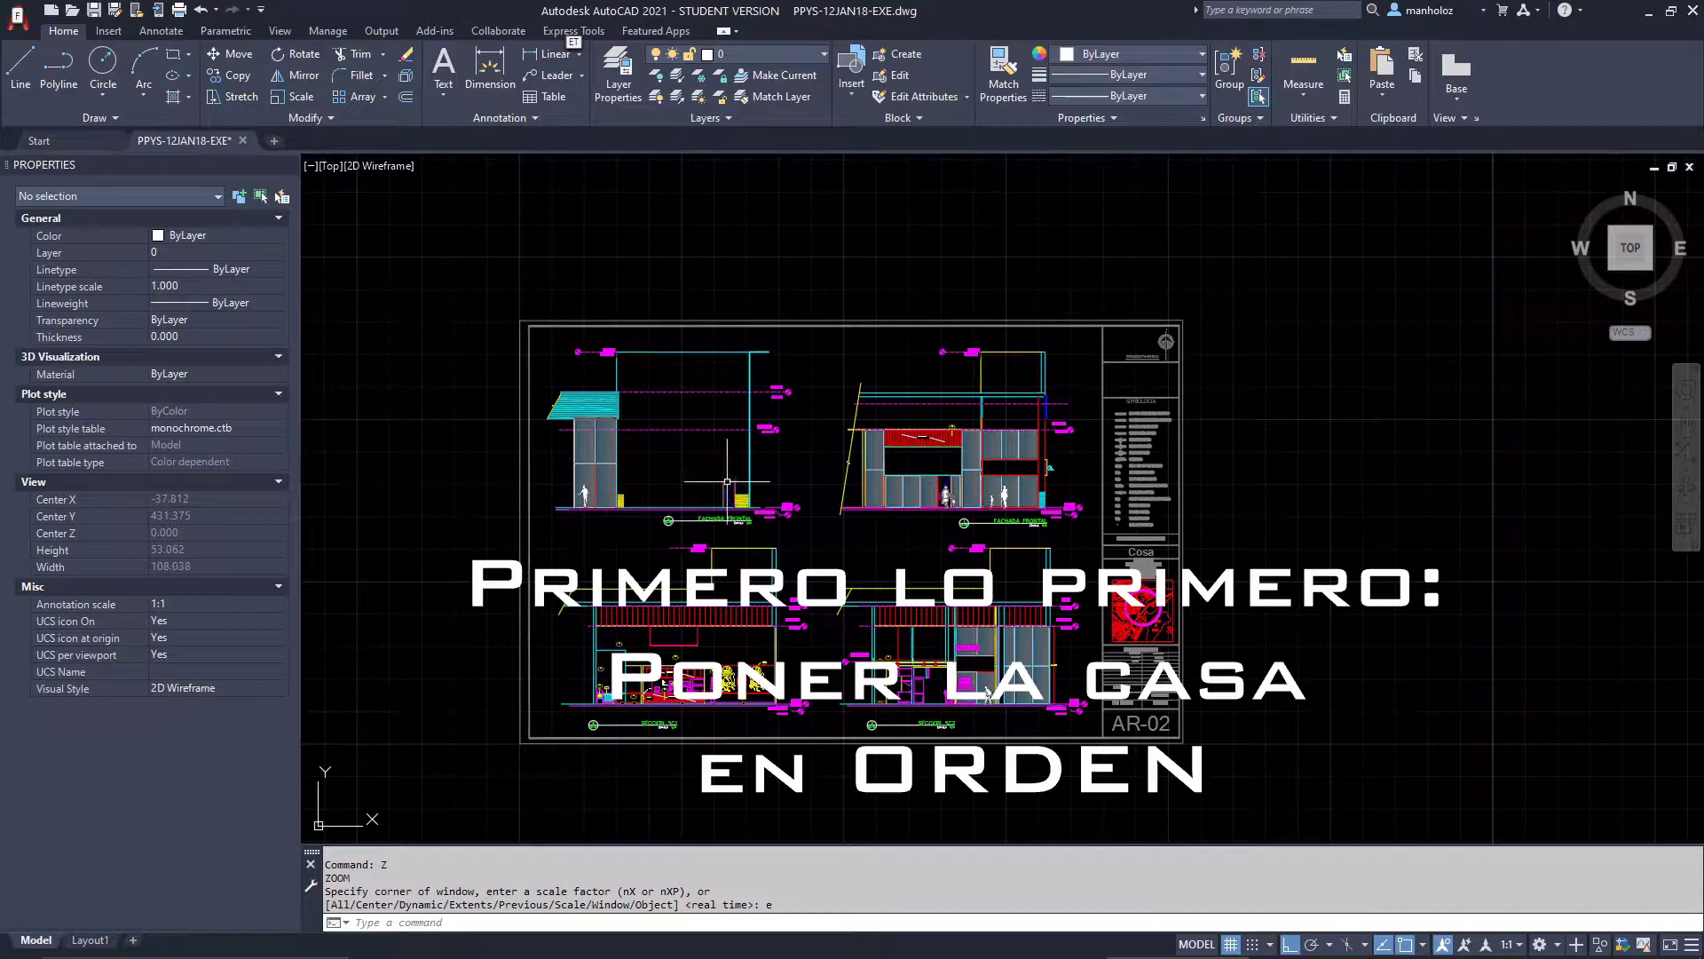
Cancel the finished zoom-extents command, leaving the whole AR-02 sheet in view
{"action": "key", "text": "Escape"}
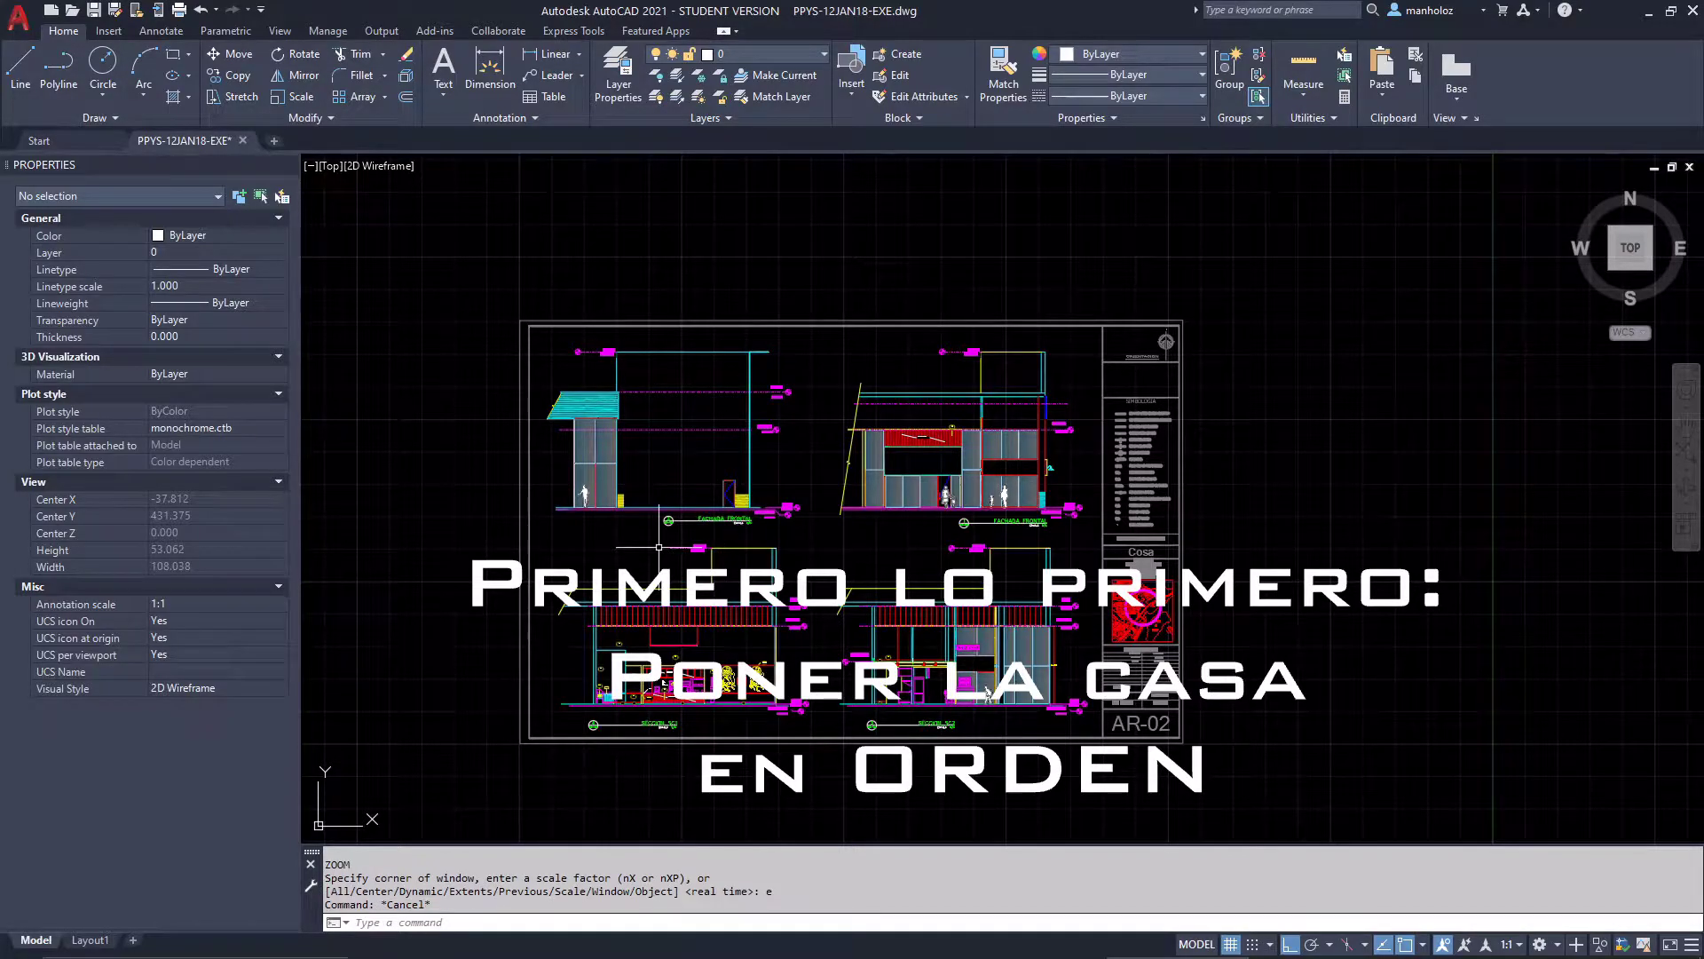
{"action": "type", "text": "PUR"}
Purge all unused named items from the drawing with PU
{"action": "key", "text": "Return"}
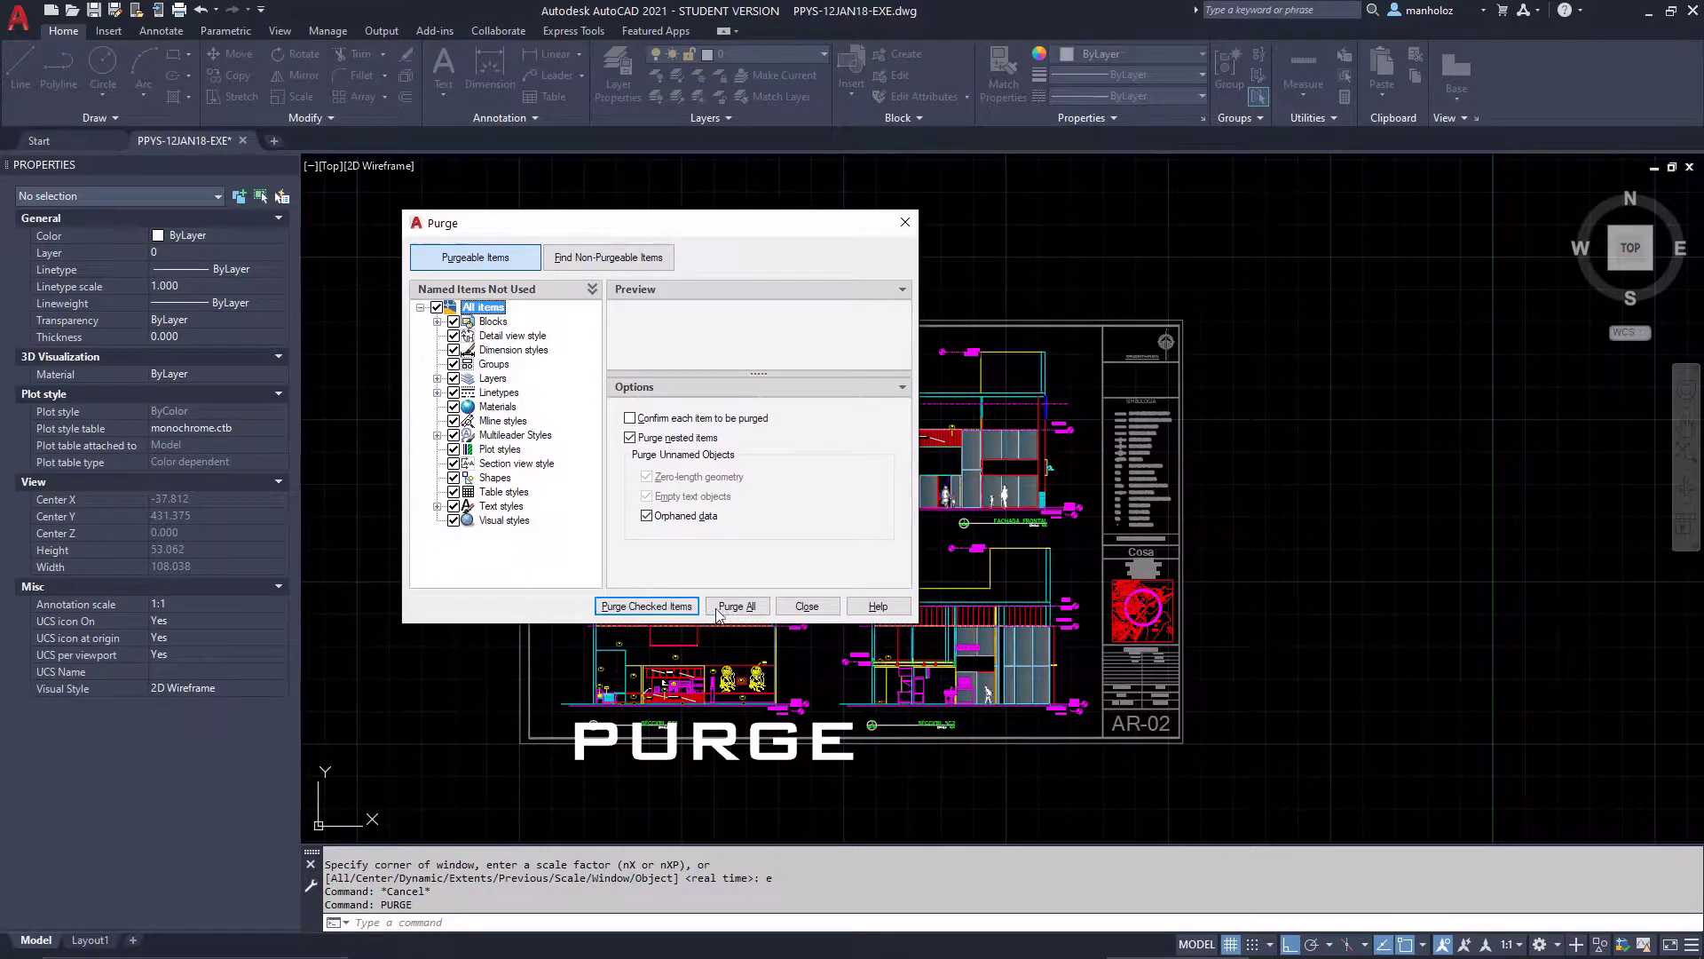
{"action": "left_click", "coordinate": [726, 609]}
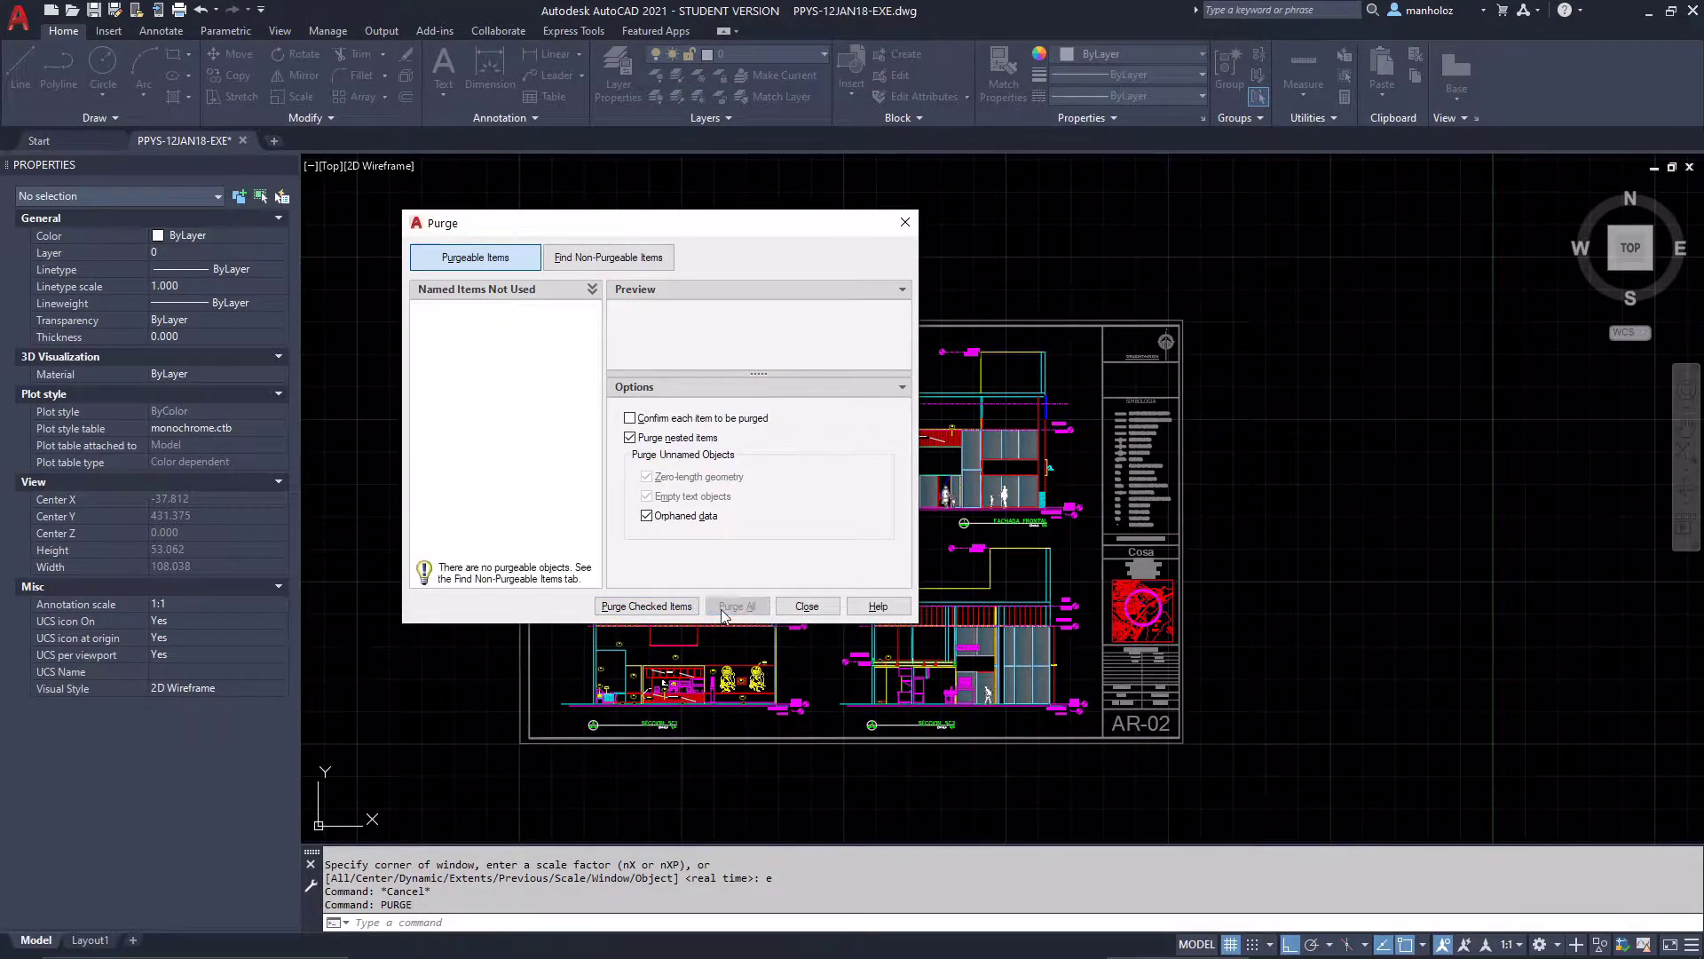
{"action": "left_click", "coordinate": [804, 610]}
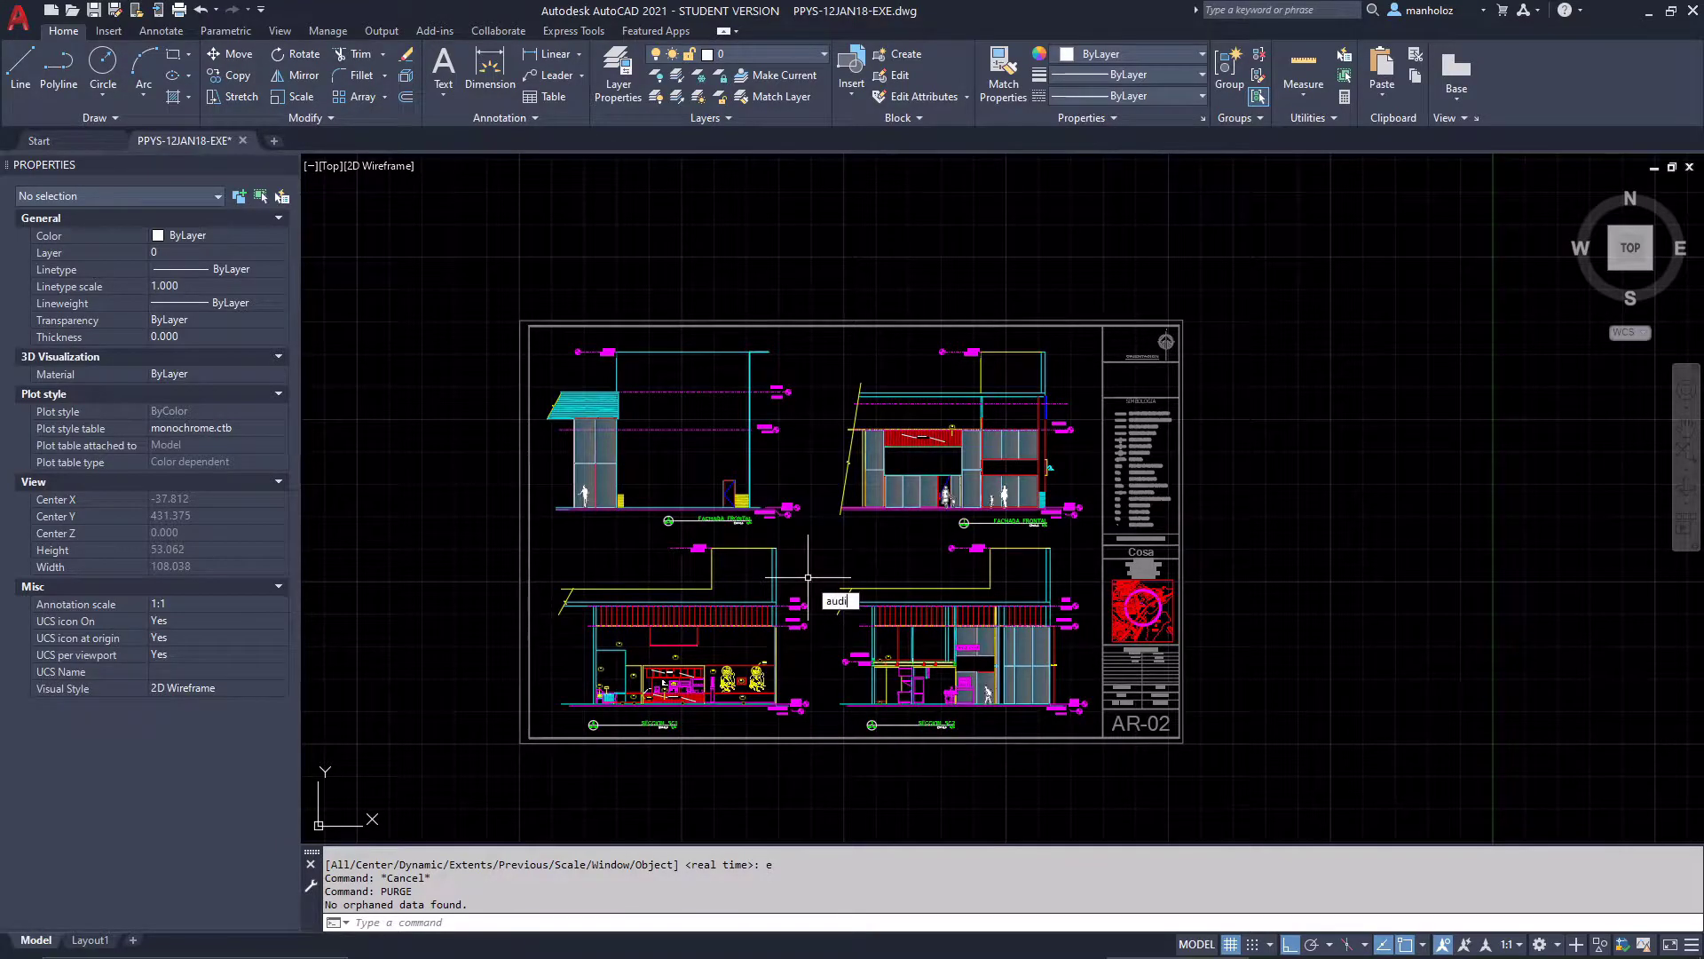
Run AUDIT with error fixing set to Yes; 0 errors found
{"action": "key", "text": "Return"}
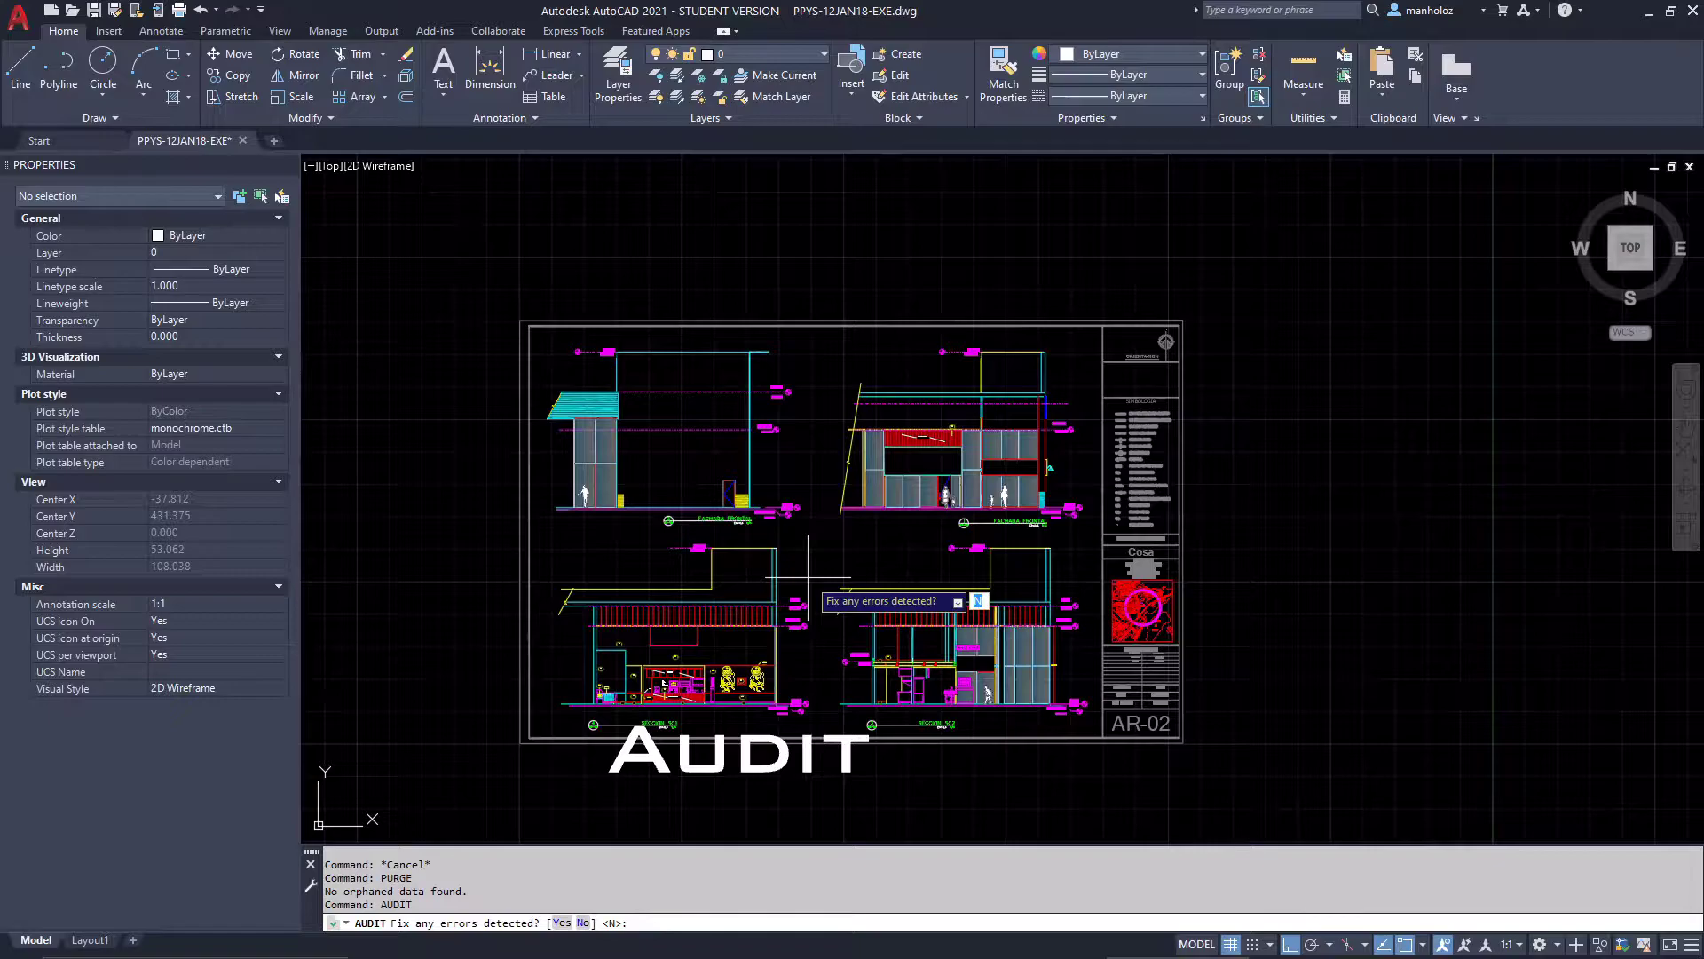
{"action": "type", "text": "y"}
{"action": "key", "text": "Return"}
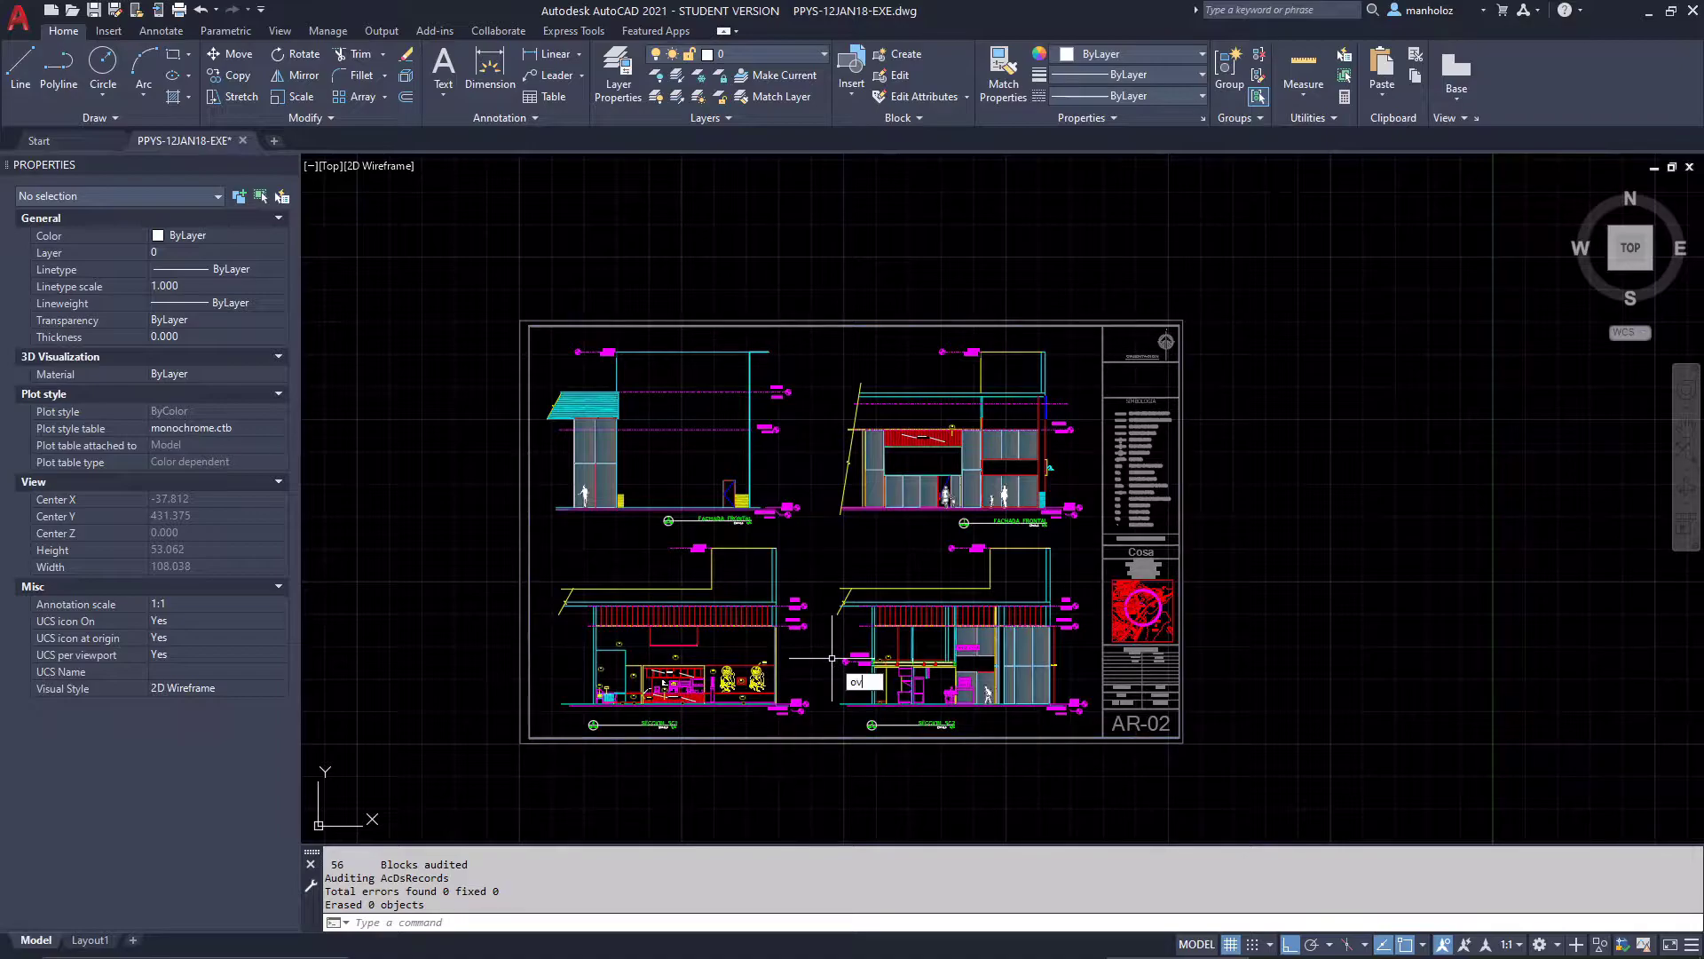
Run OVERKILL on ALL objects with default settings, deleting 7 overlapping objects
{"action": "key", "text": "Return"}
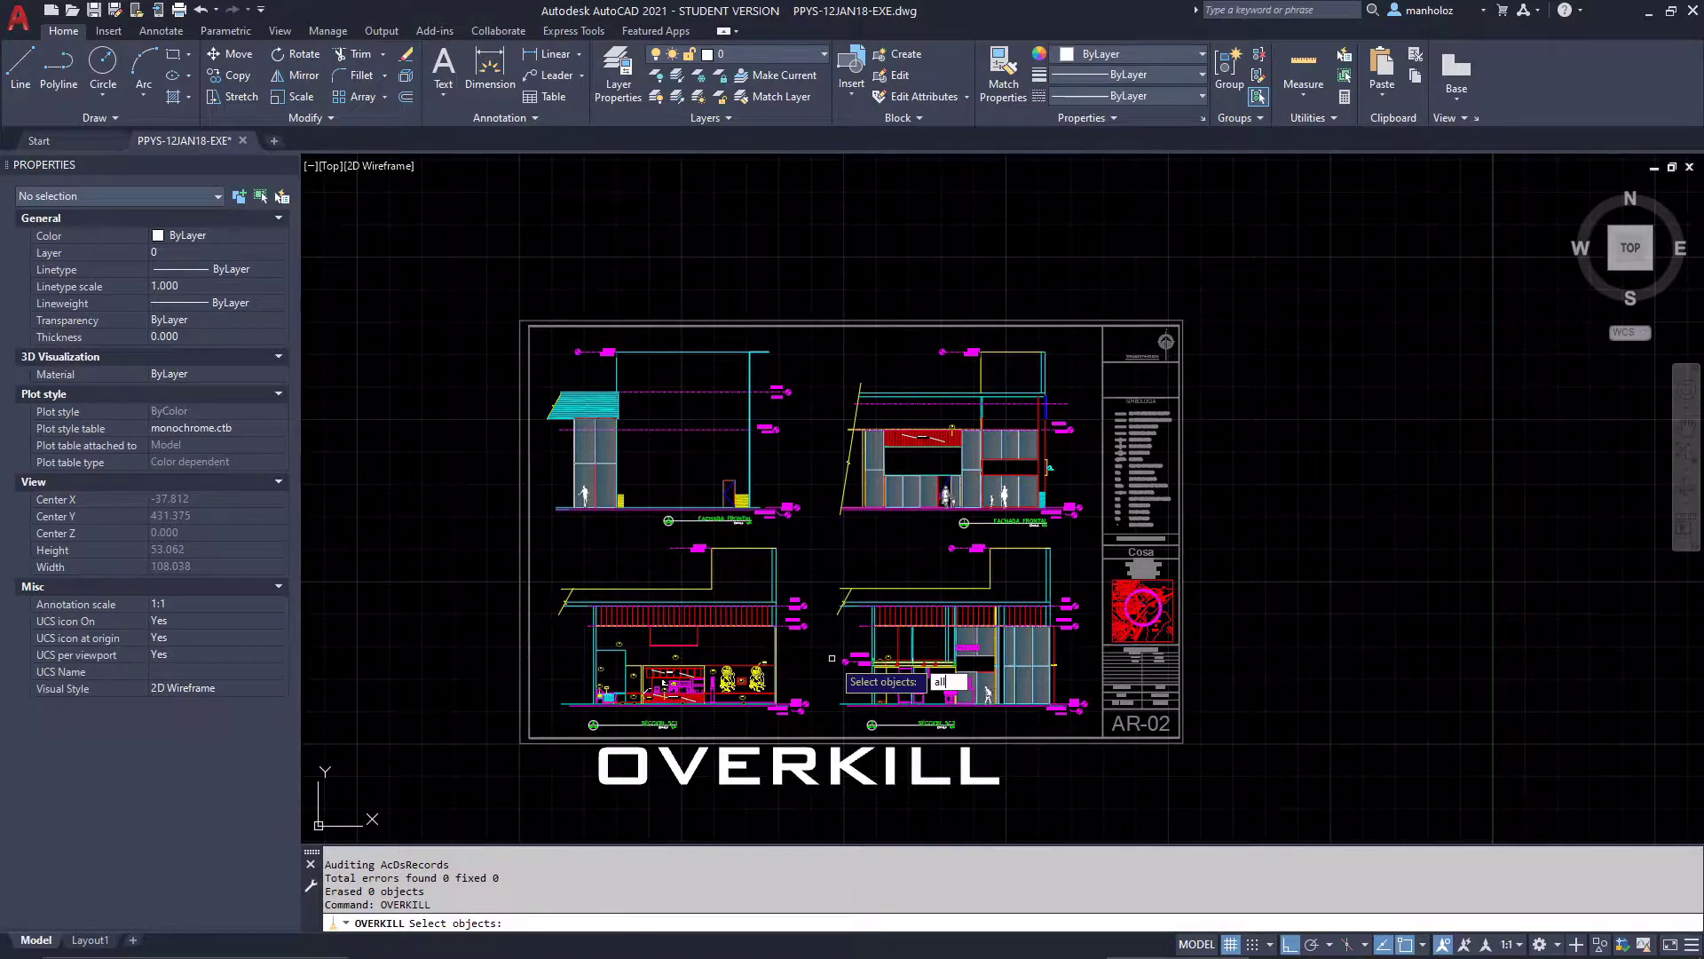
{"action": "key", "text": "Return"}
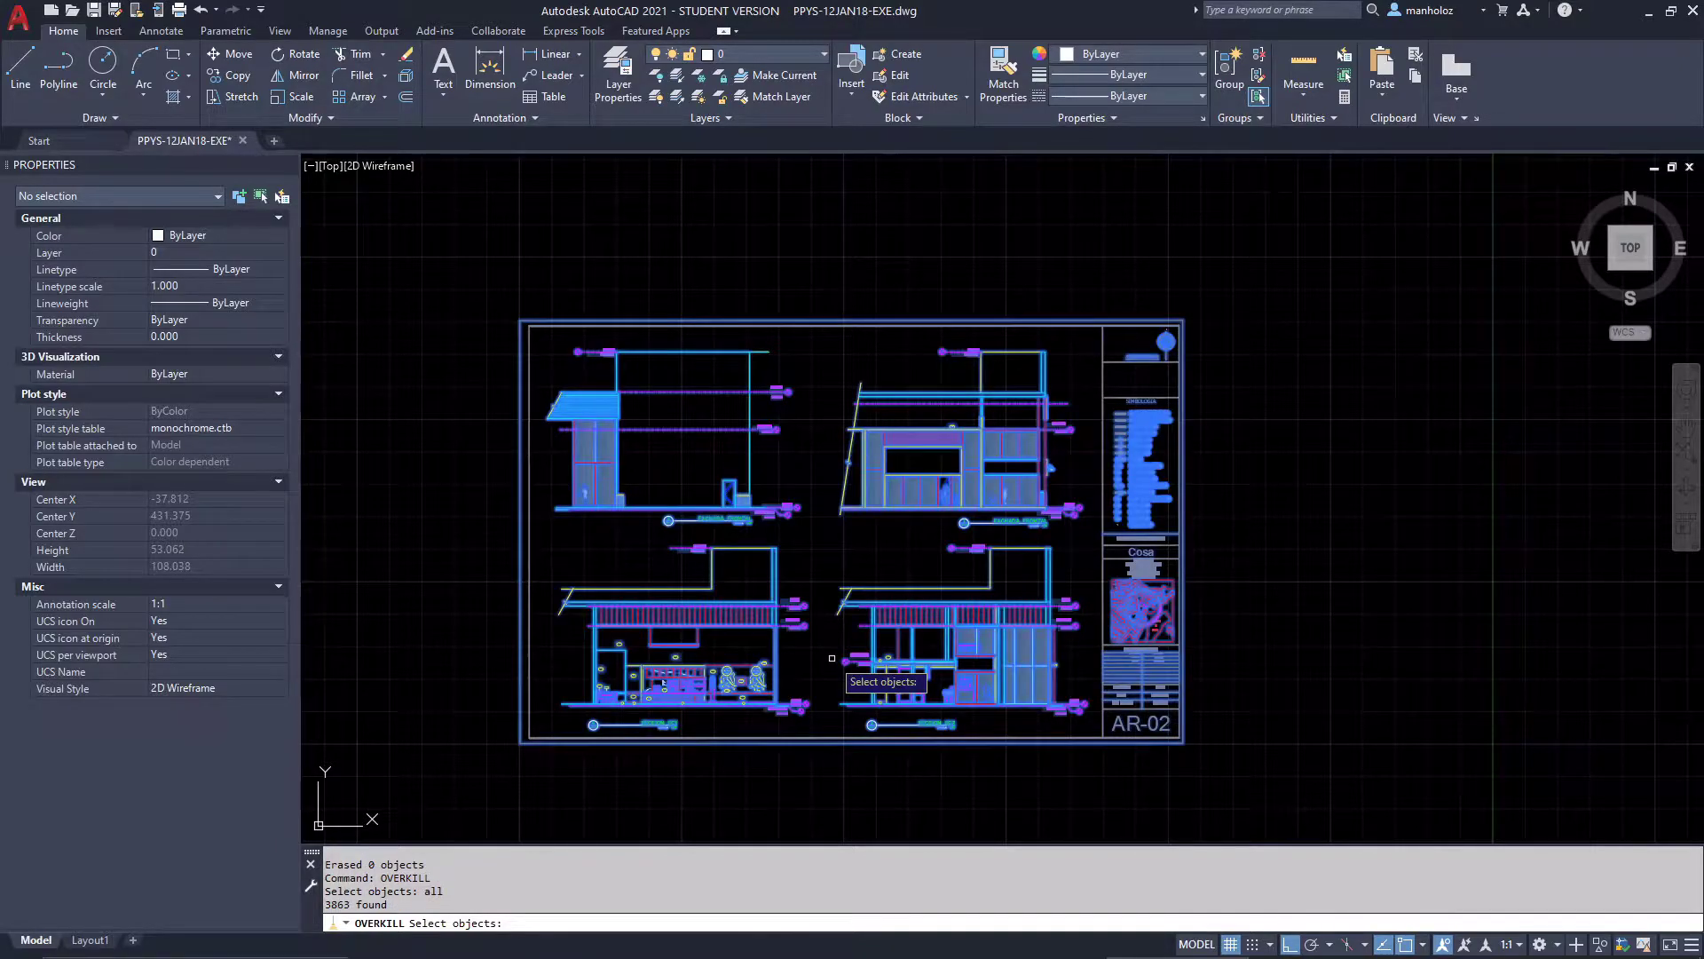
{"action": "key", "text": "Return"}
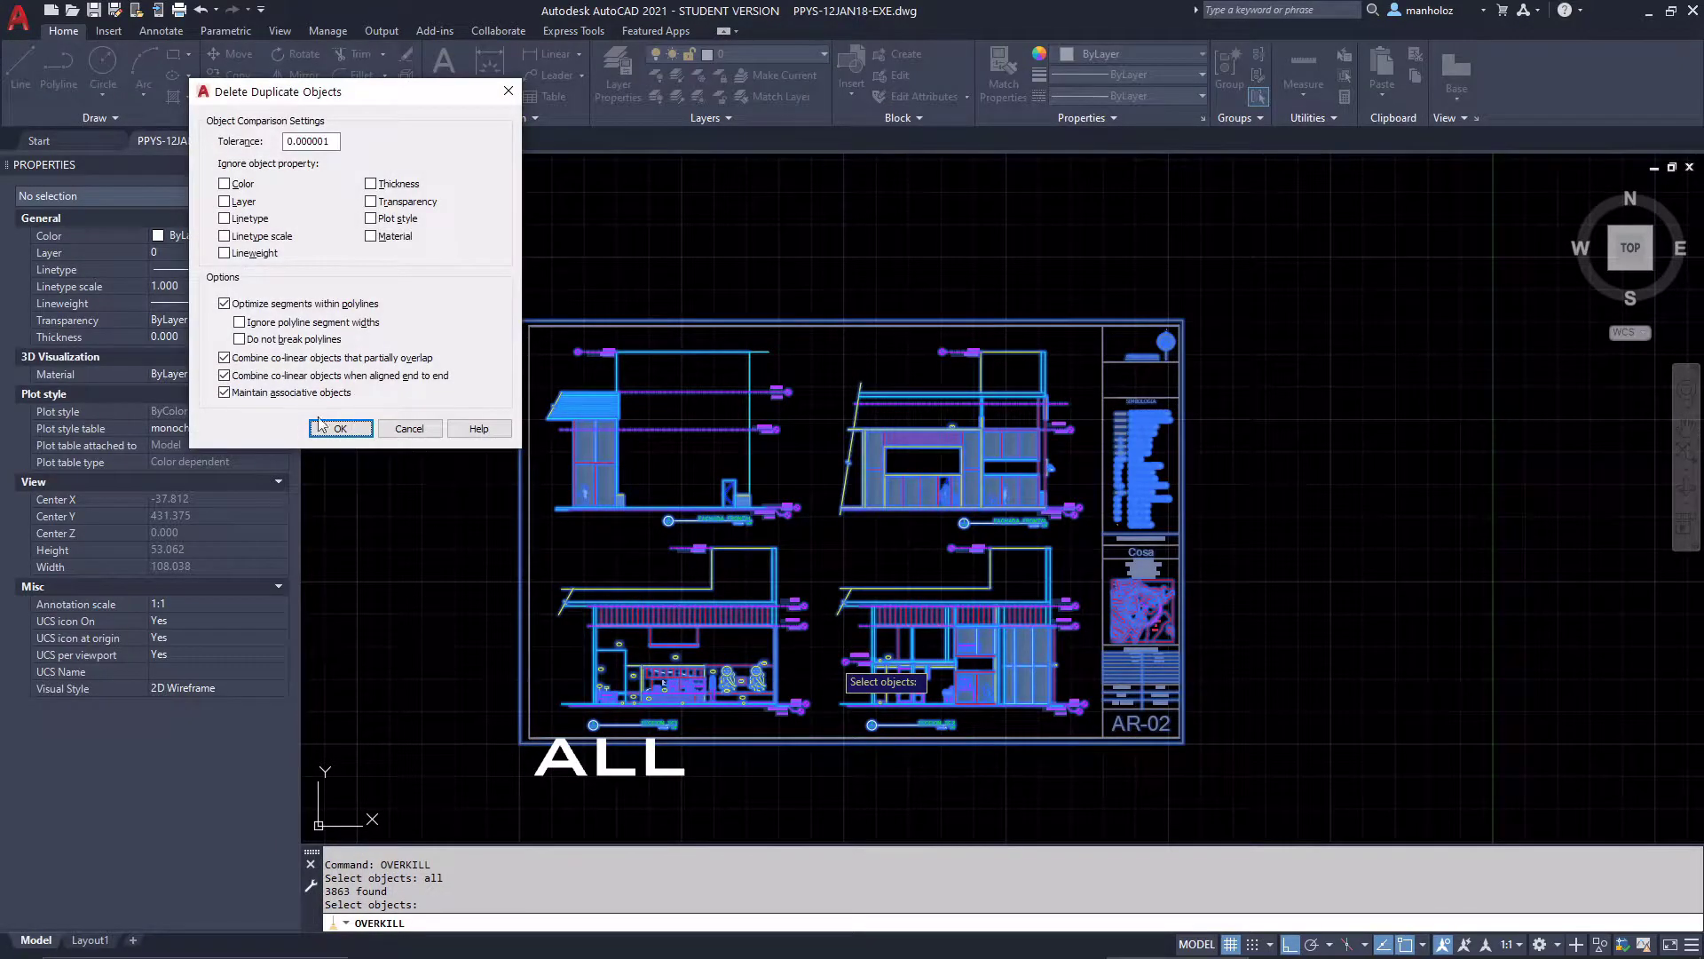
{"action": "left_click", "coordinate": [341, 428]}
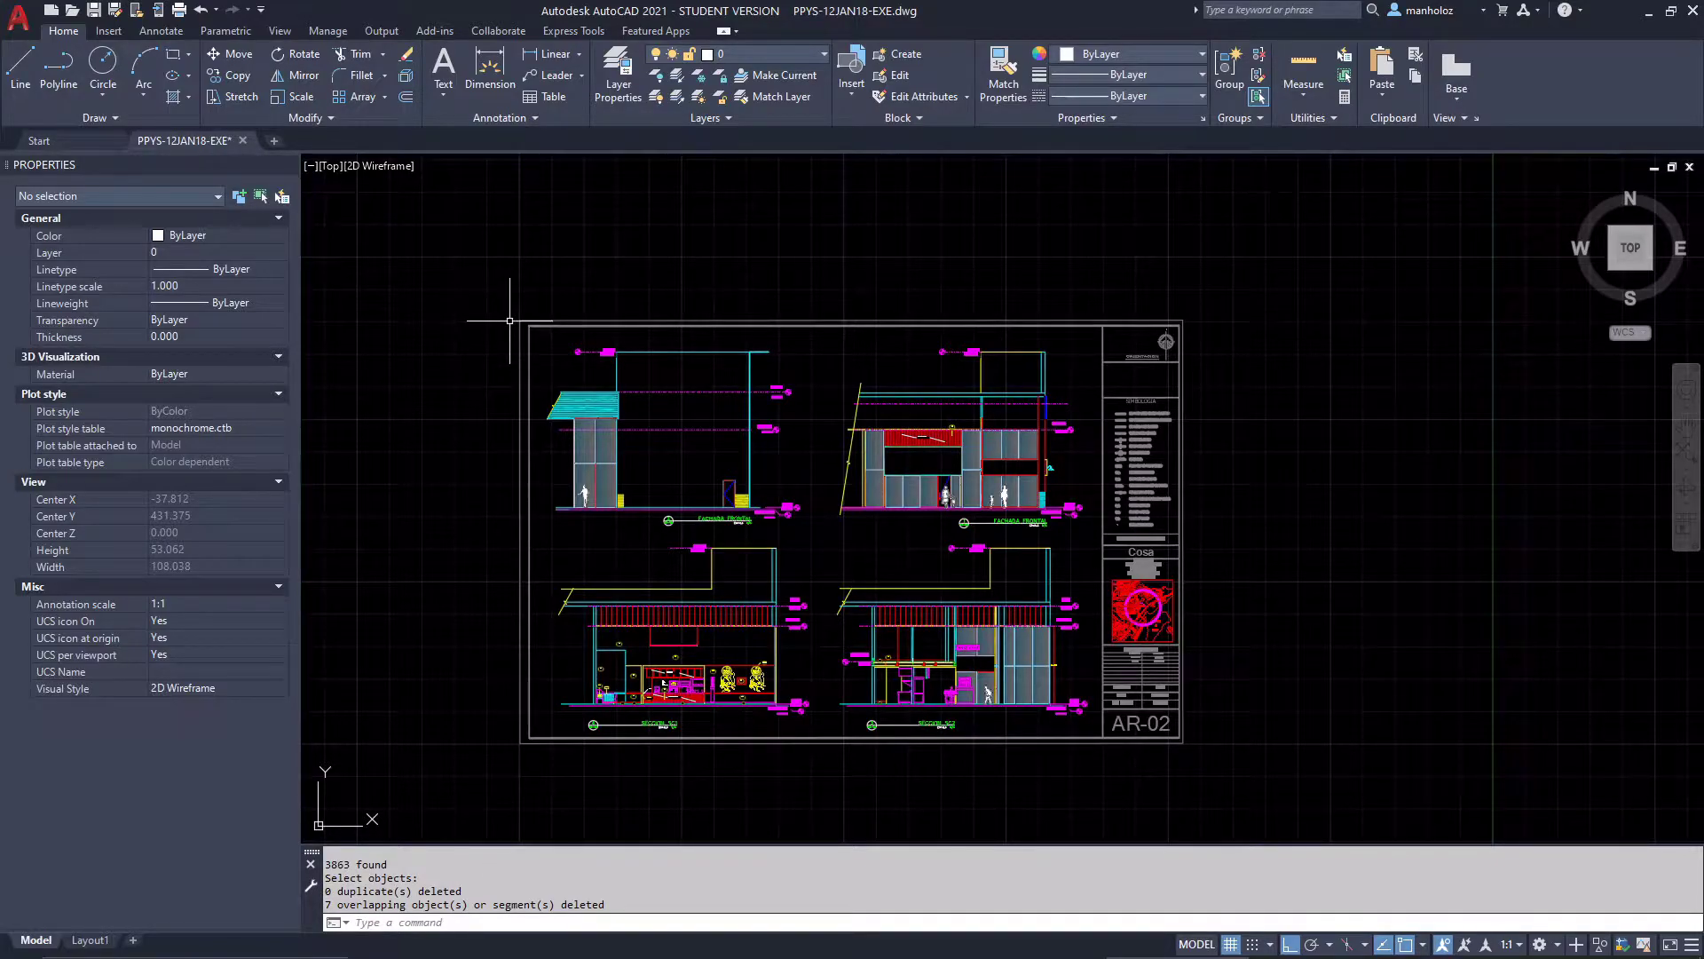
Zoom out and window-select the entire distant elevation sheet
{"action": "scroll", "coordinate": [510, 320], "scroll_direction": "down", "scroll_amount": 5}
{"action": "scroll", "coordinate": [510, 321], "scroll_direction": "down", "scroll_amount": 3}
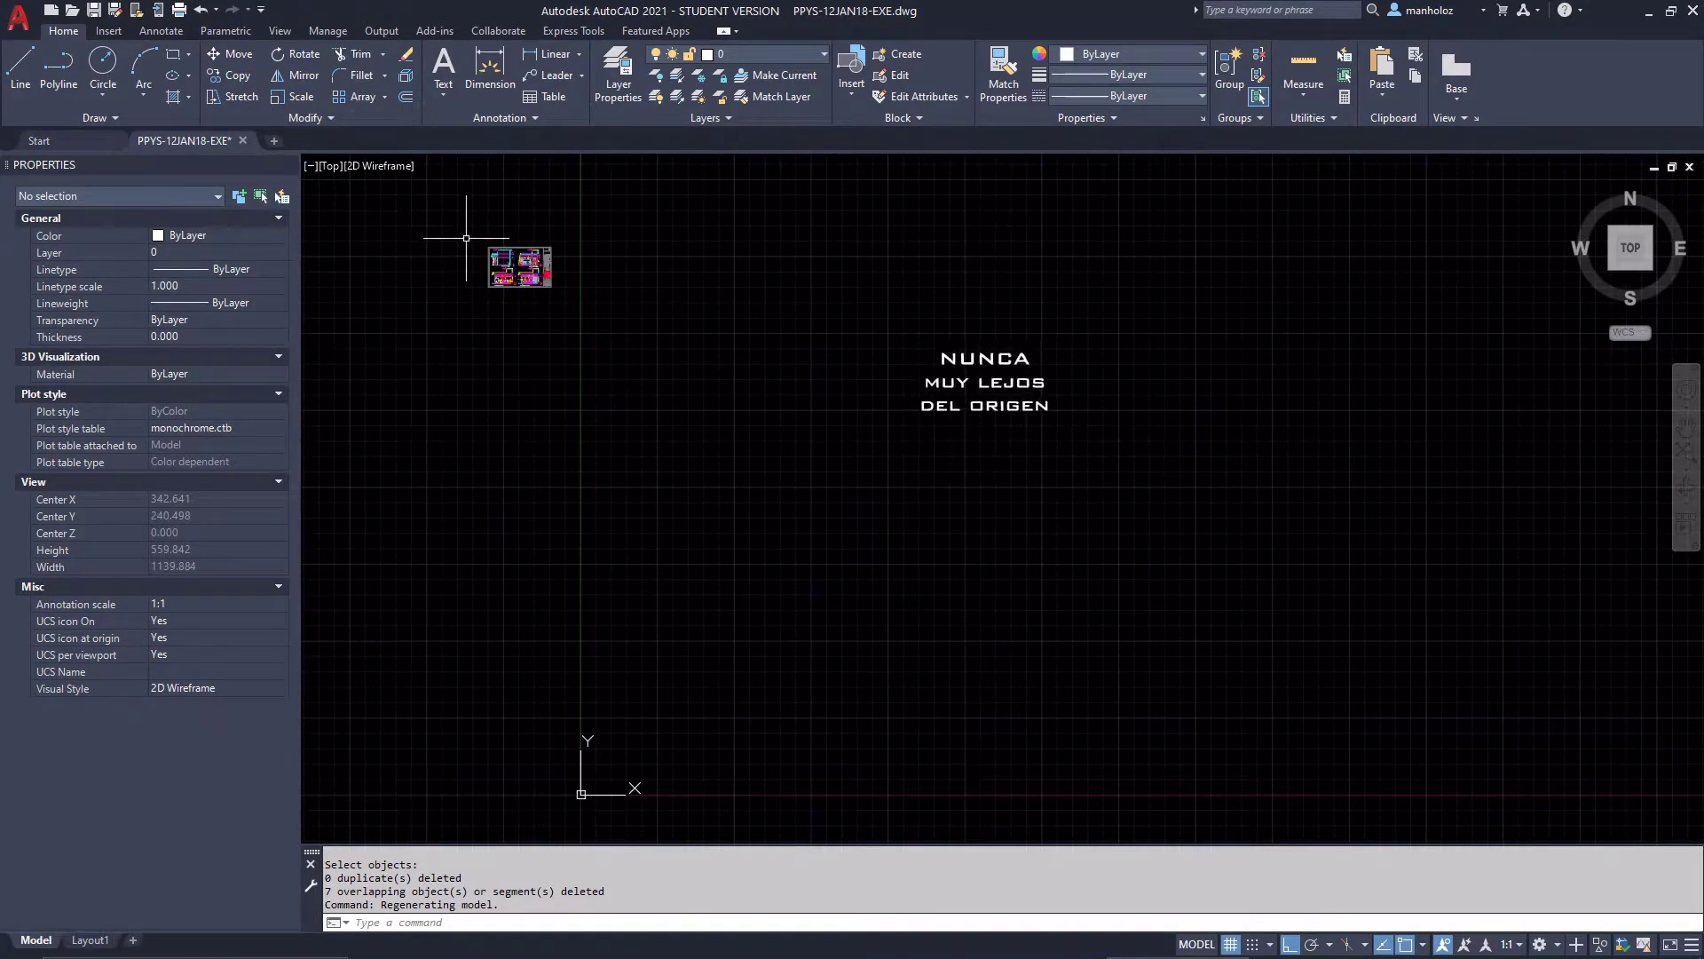
{"action": "key", "text": "F1"}
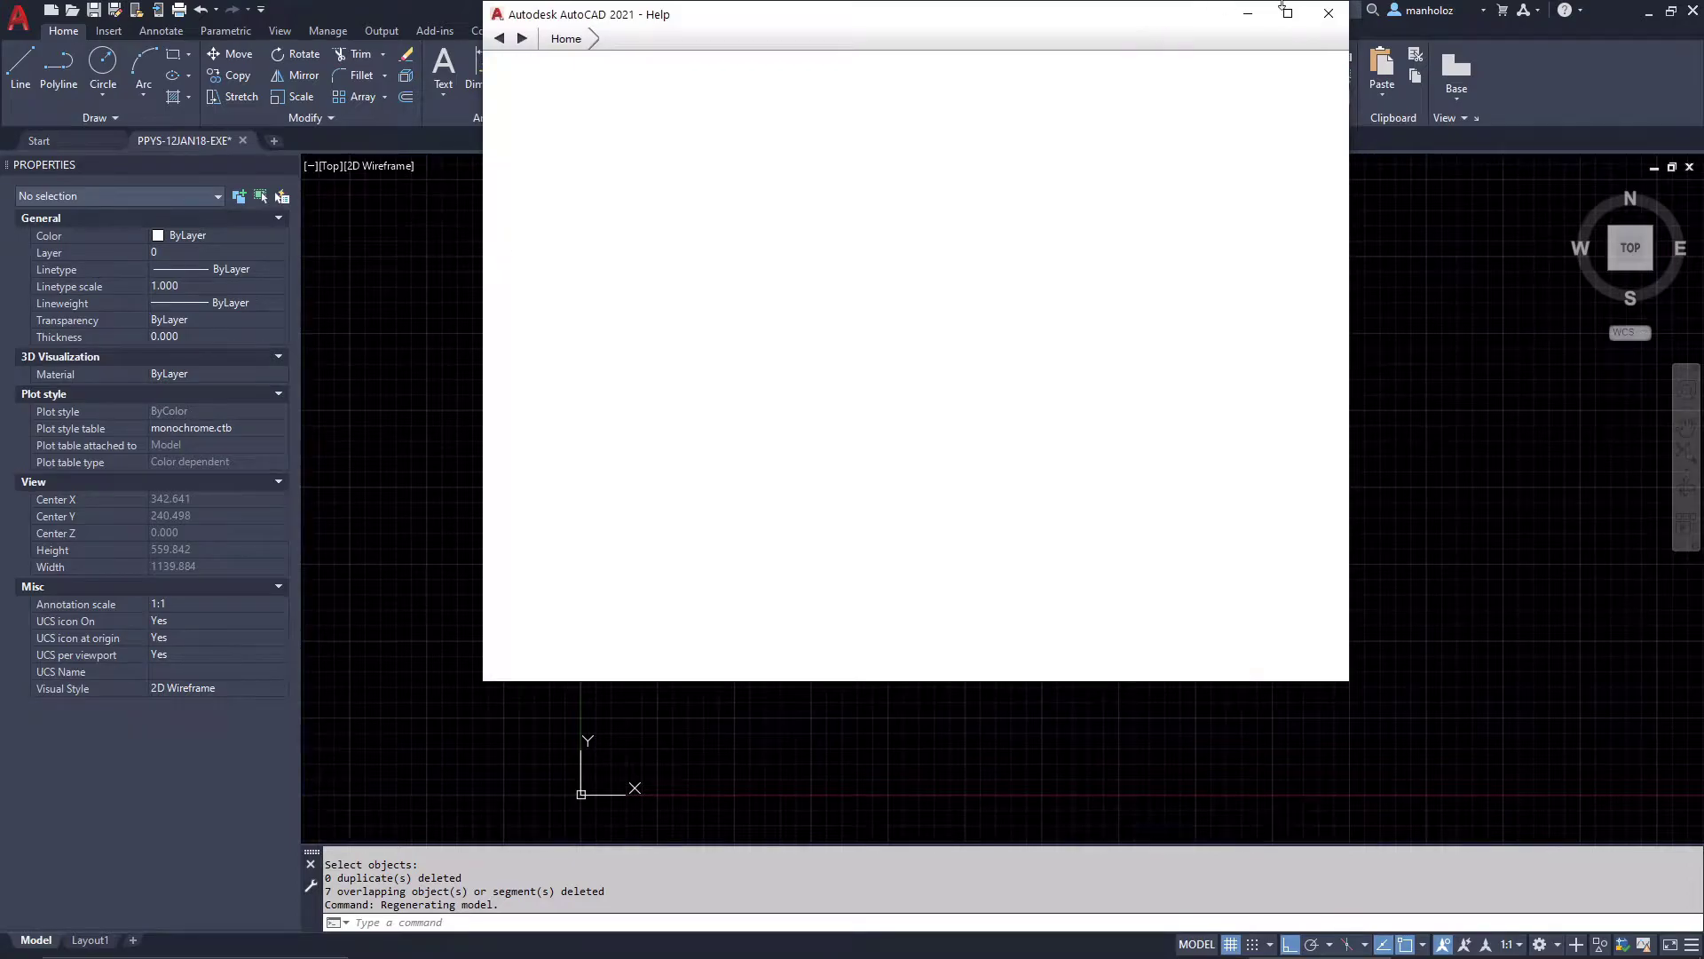
{"action": "left_click", "coordinate": [1329, 12]}
{"action": "left_click", "coordinate": [448, 227]}
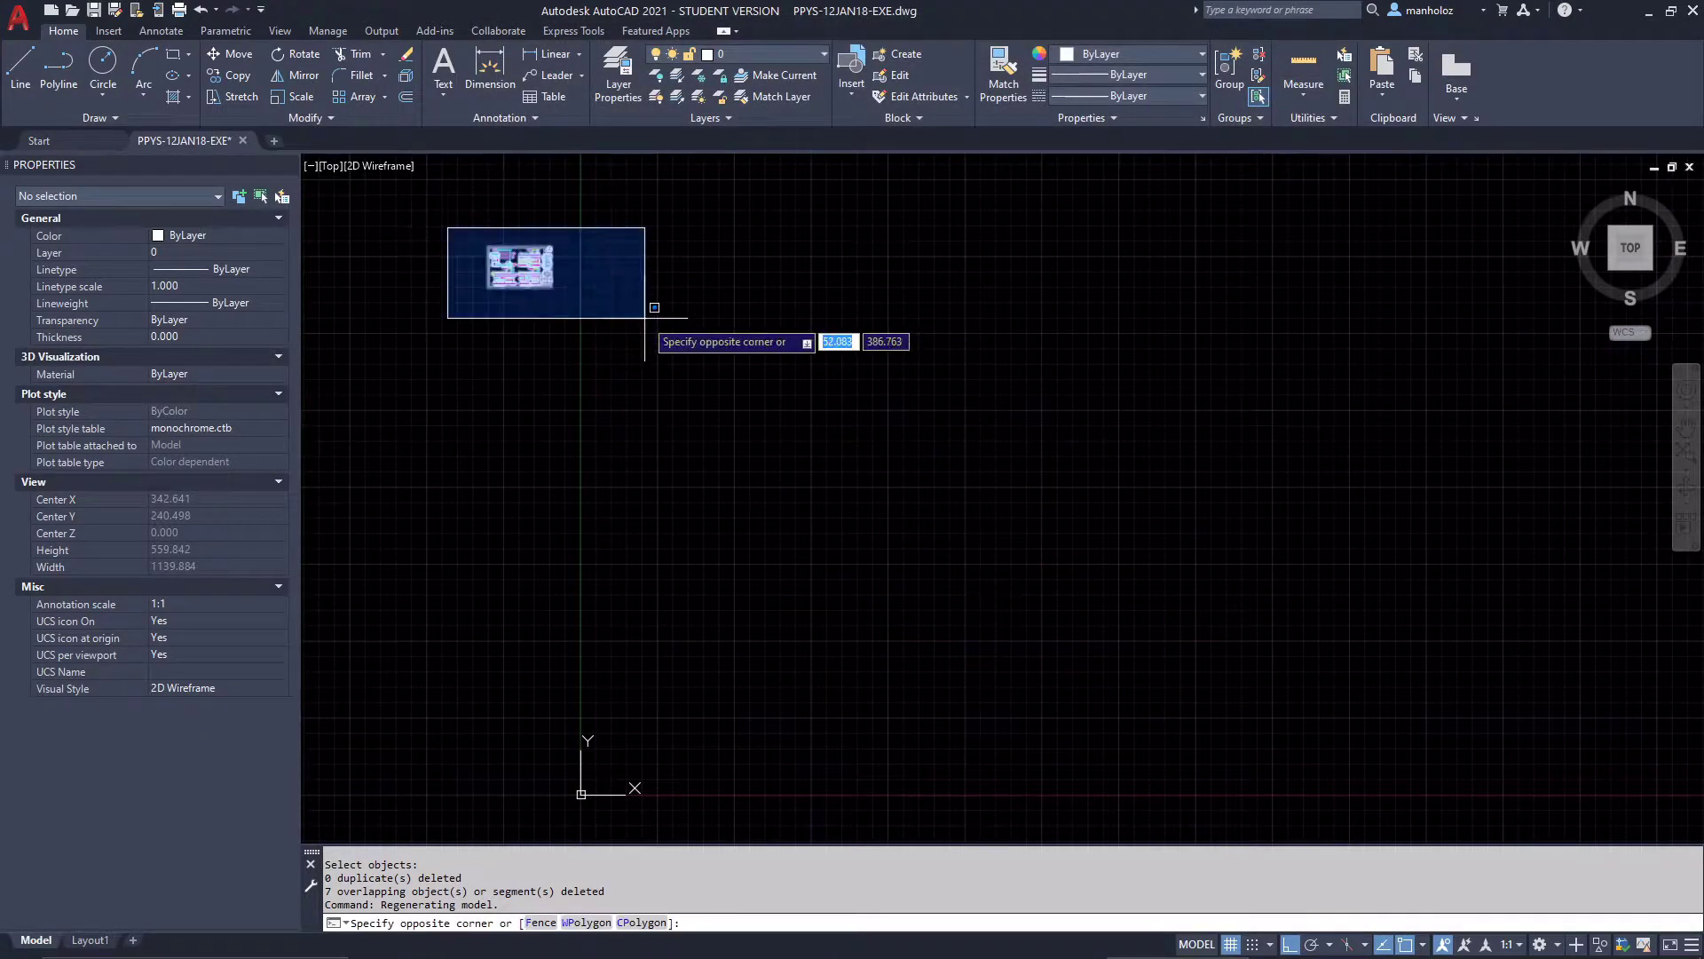
{"action": "left_click", "coordinate": [645, 317]}
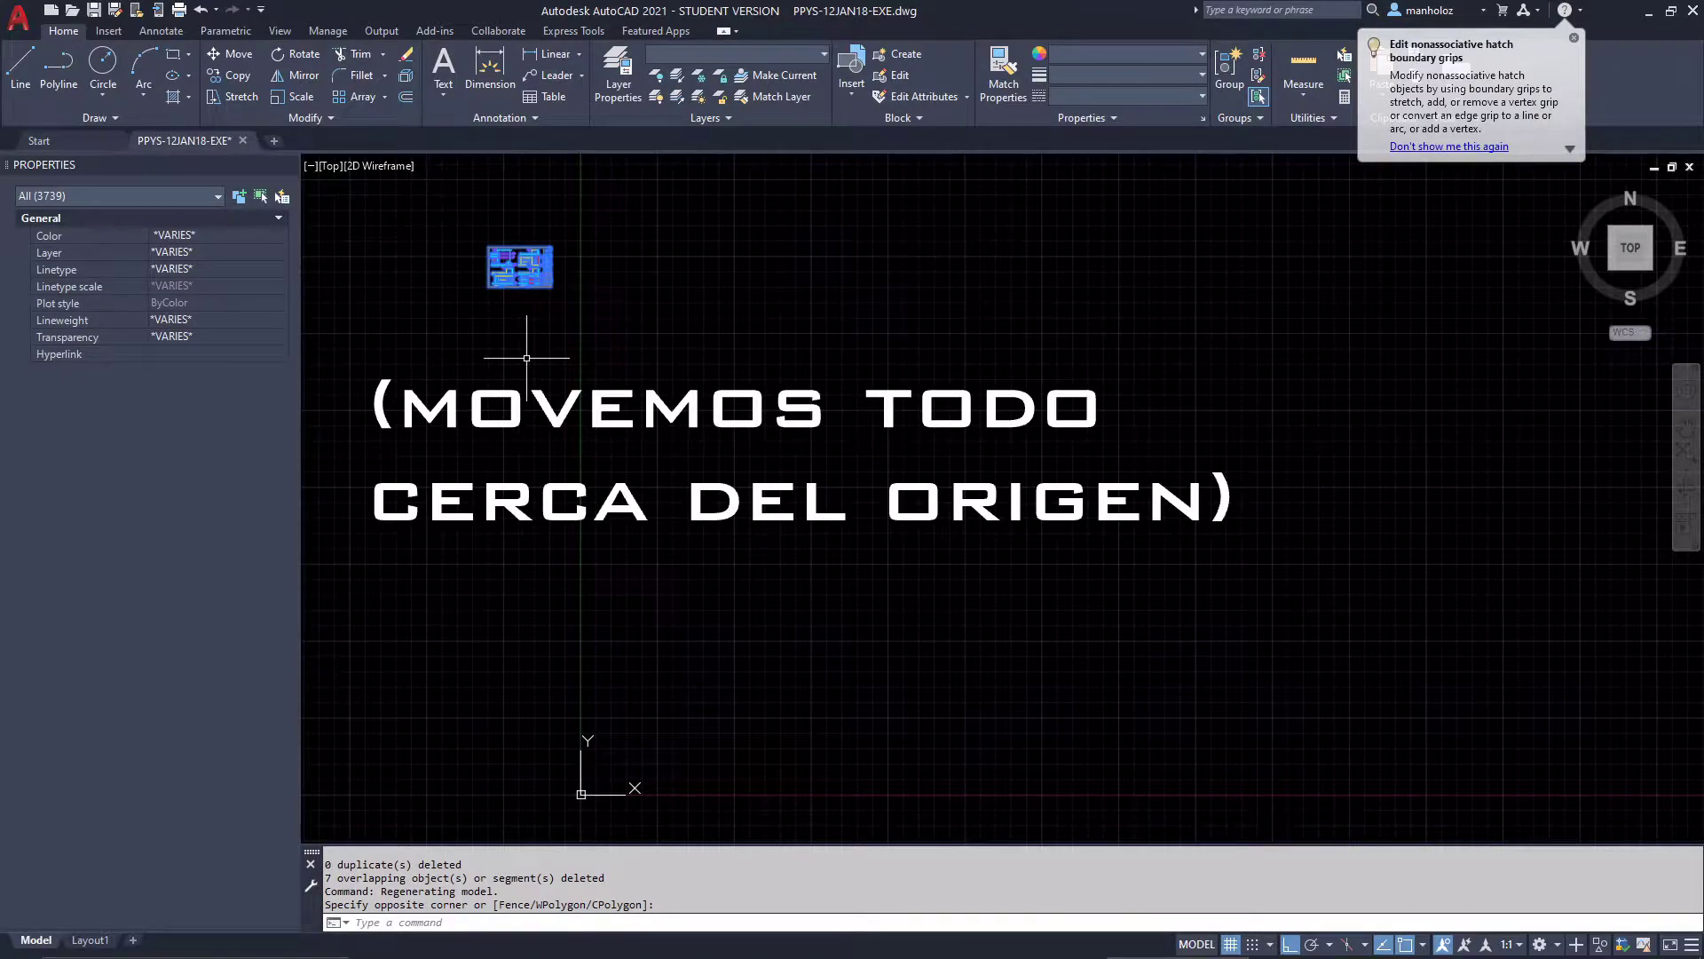
Zoom extents to fit the relocated sheet at the origin
{"action": "type", "text": "z"}
{"action": "key", "text": "Return"}
{"action": "type", "text": "e"}
{"action": "key", "text": "Return"}
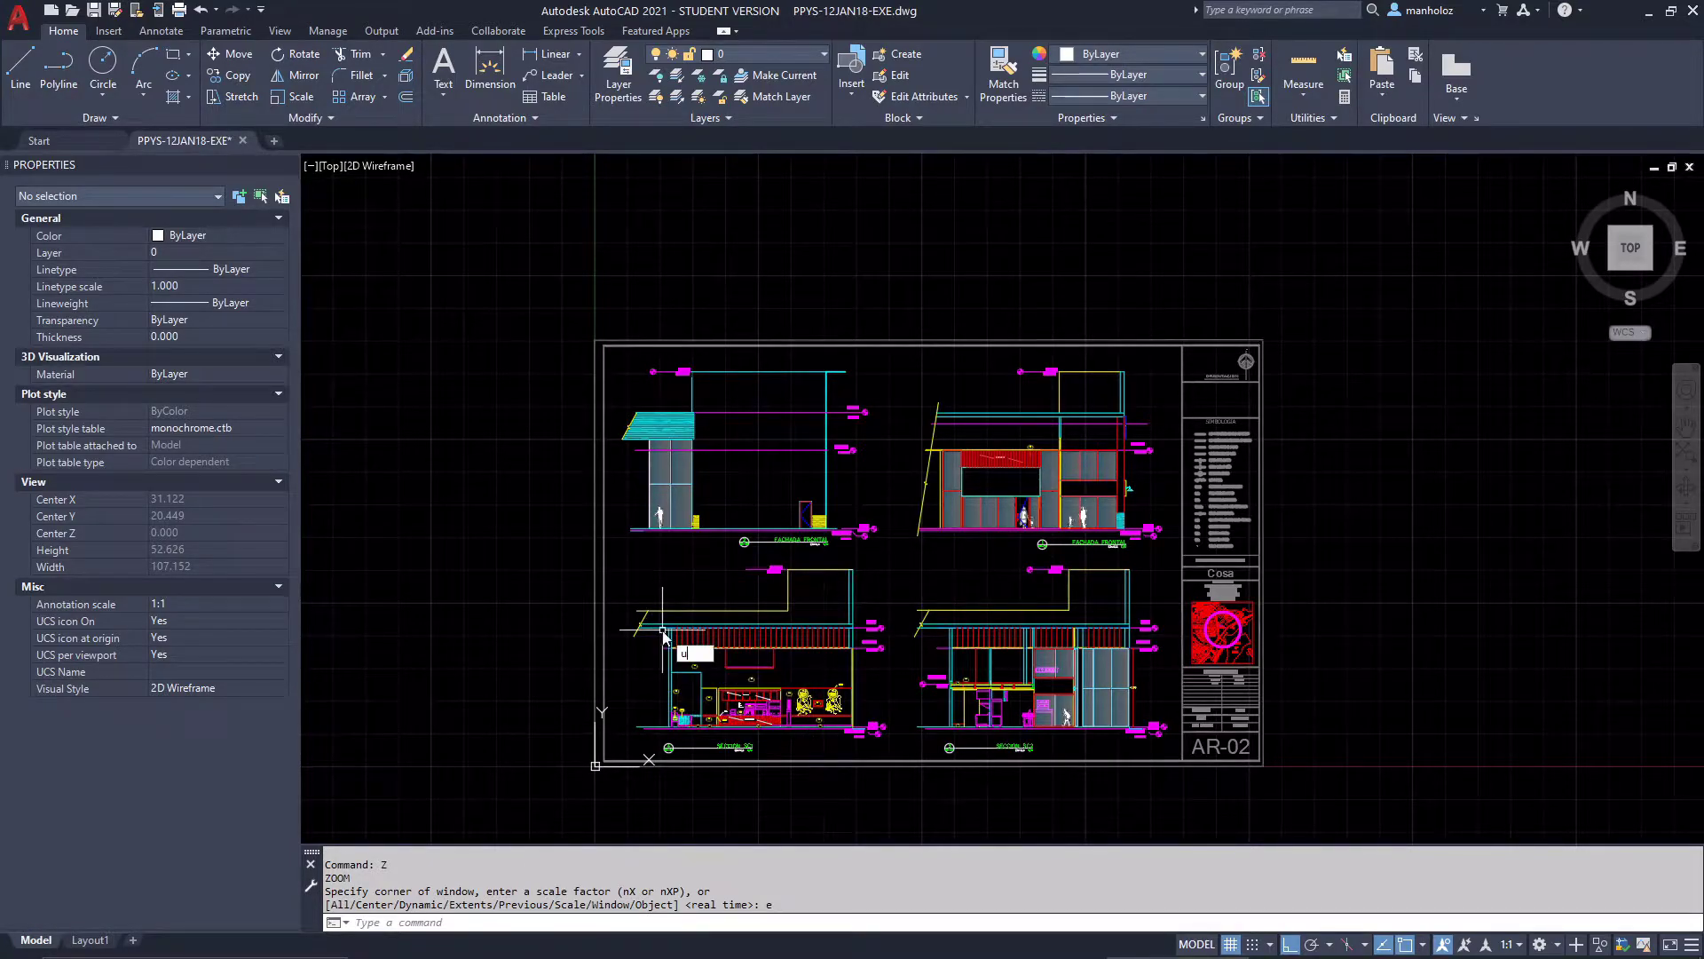
{"action": "type", "text": "UNITS"}
{"action": "key", "text": "Return"}
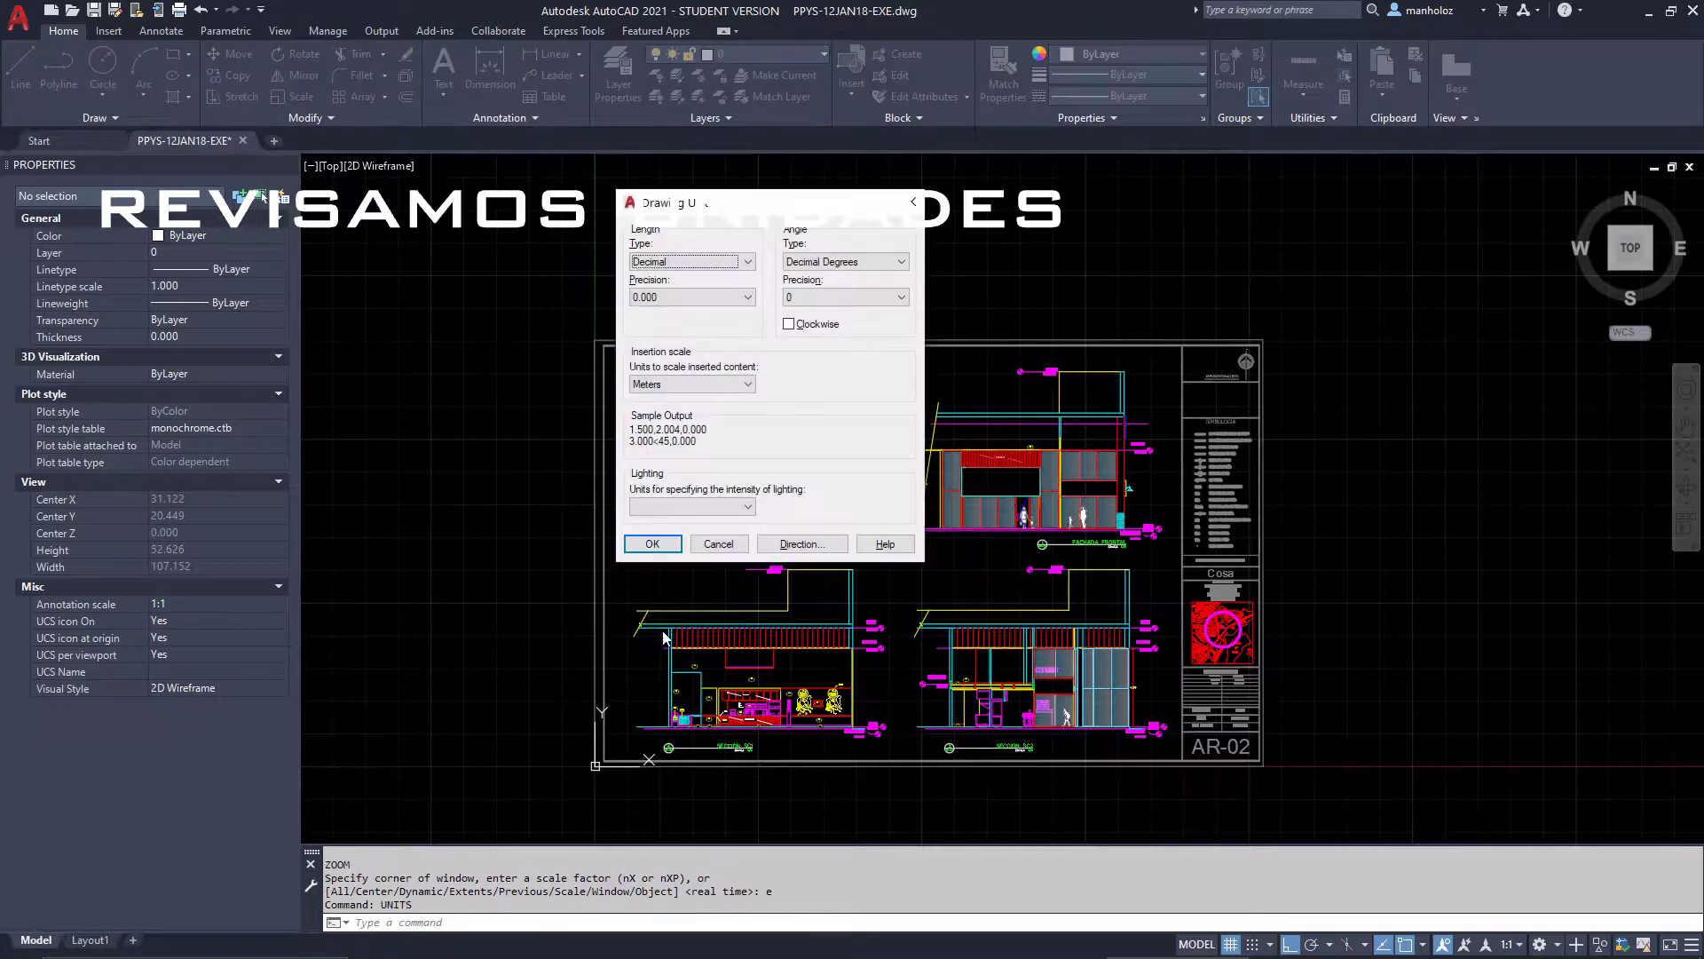
{"action": "left_click", "coordinate": [651, 544]}
{"action": "scroll", "coordinate": [834, 447], "scroll_direction": "up", "scroll_amount": 3}
{"action": "type", "text": "dist"}
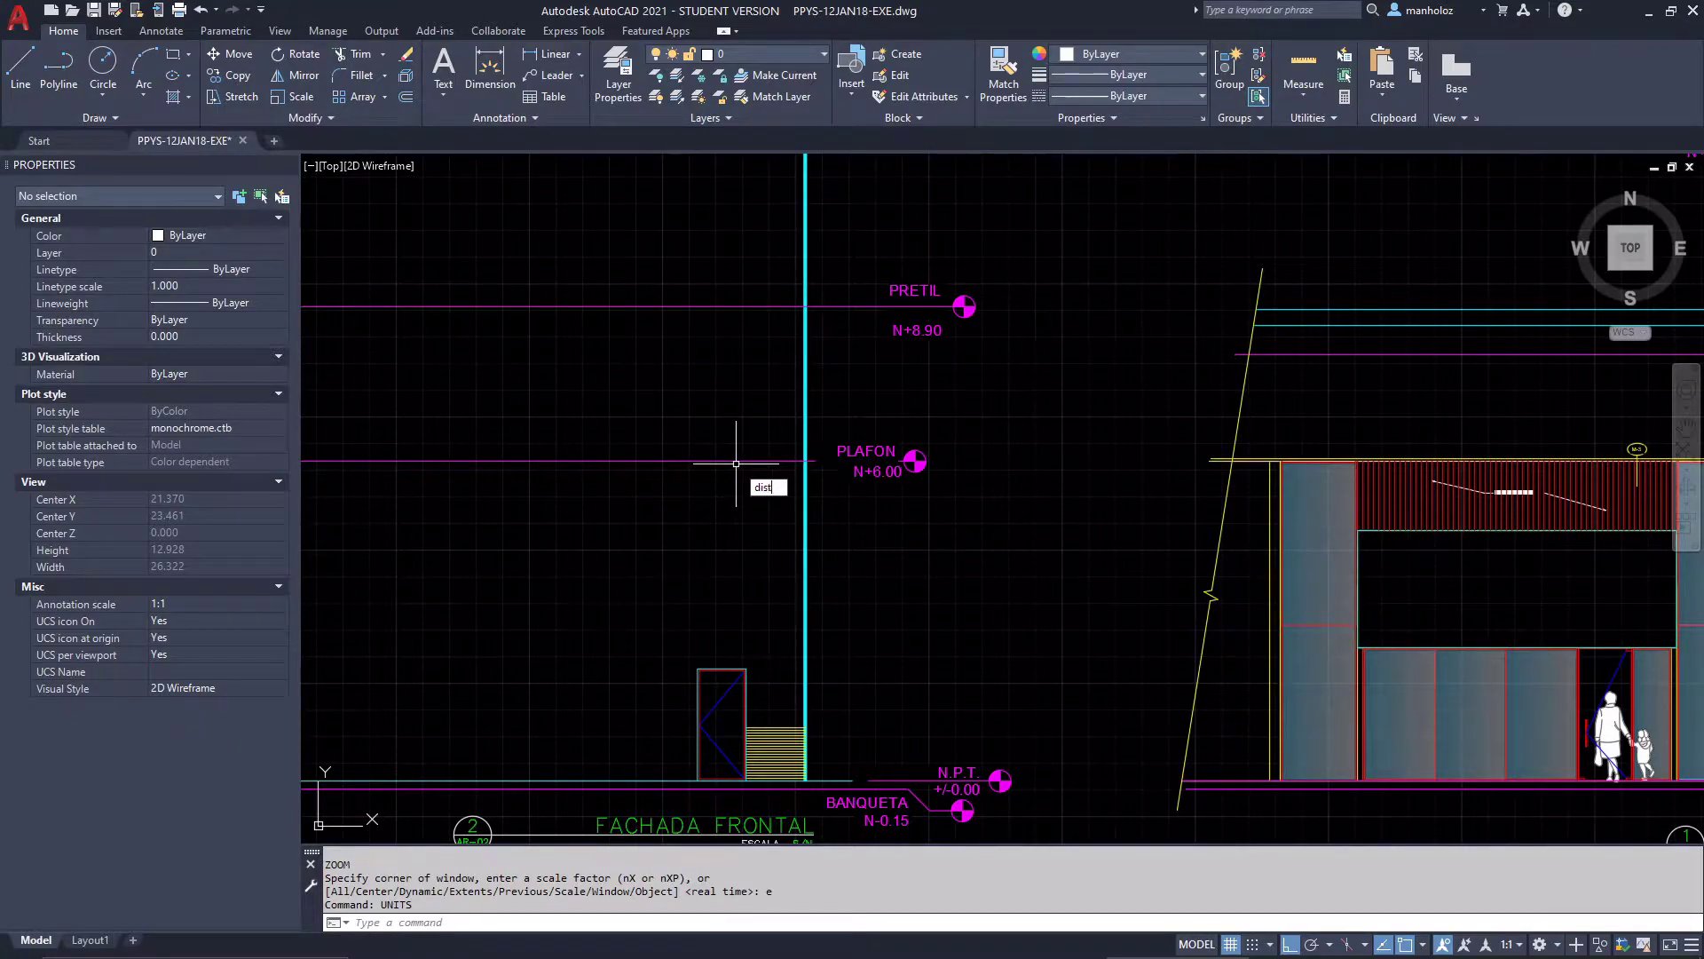
{"action": "key", "text": "Return"}
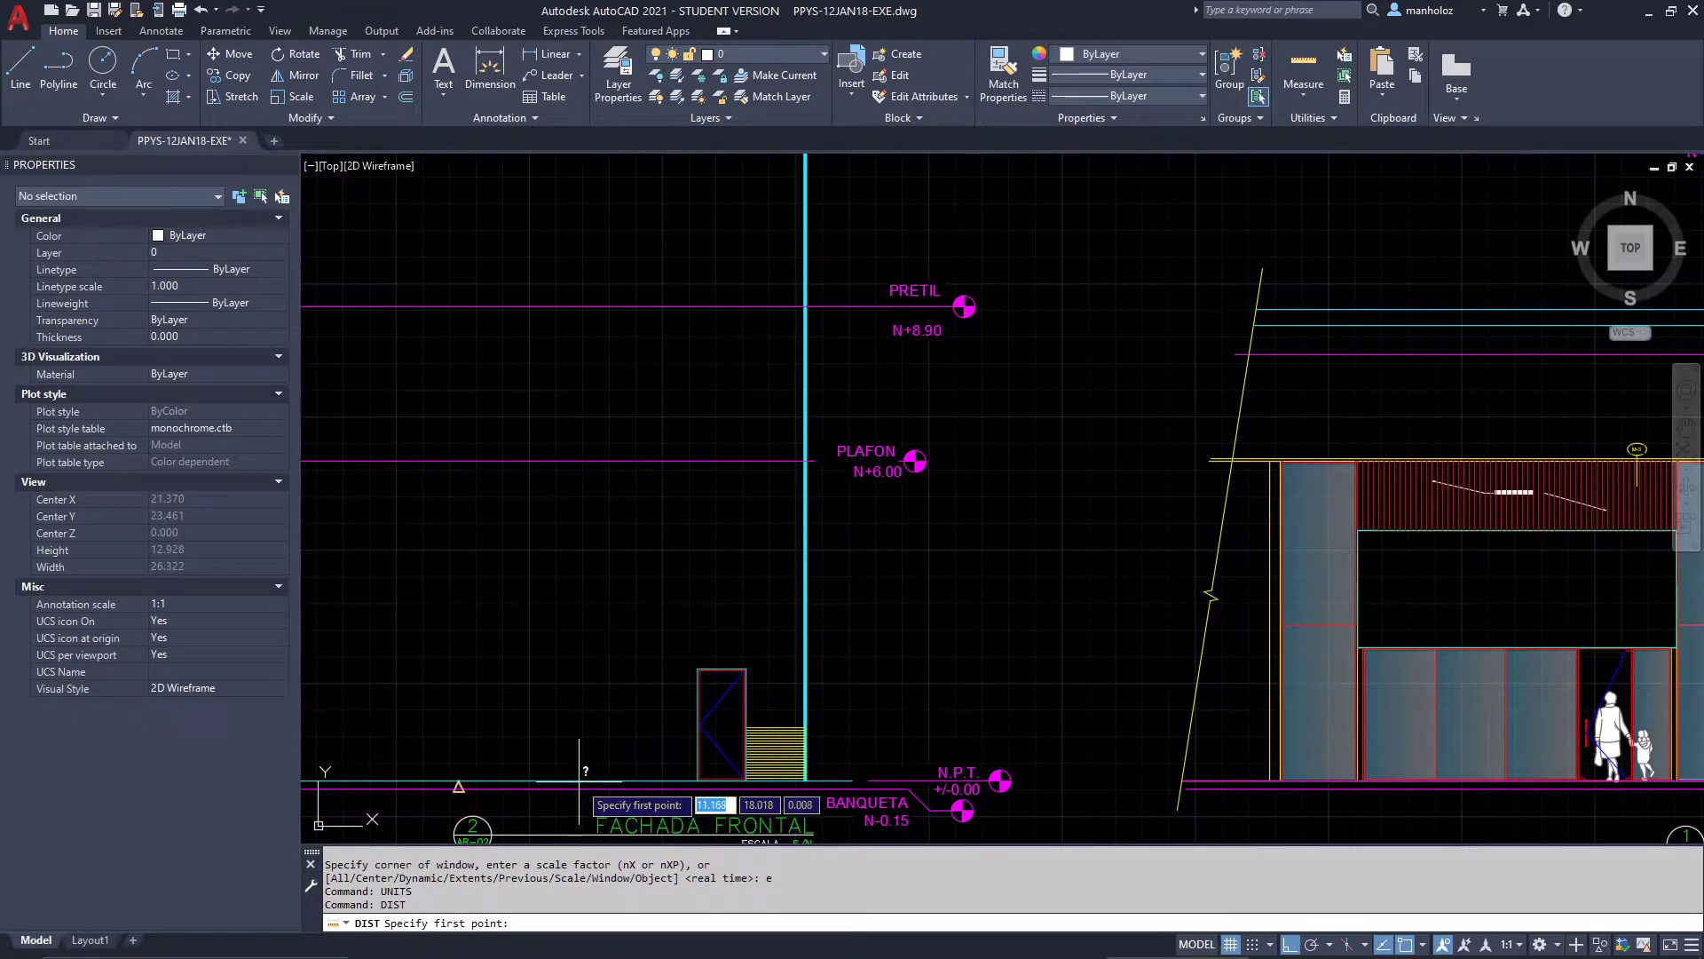
{"action": "left_click", "coordinate": [458, 787]}
{"action": "key", "text": "Escape"}
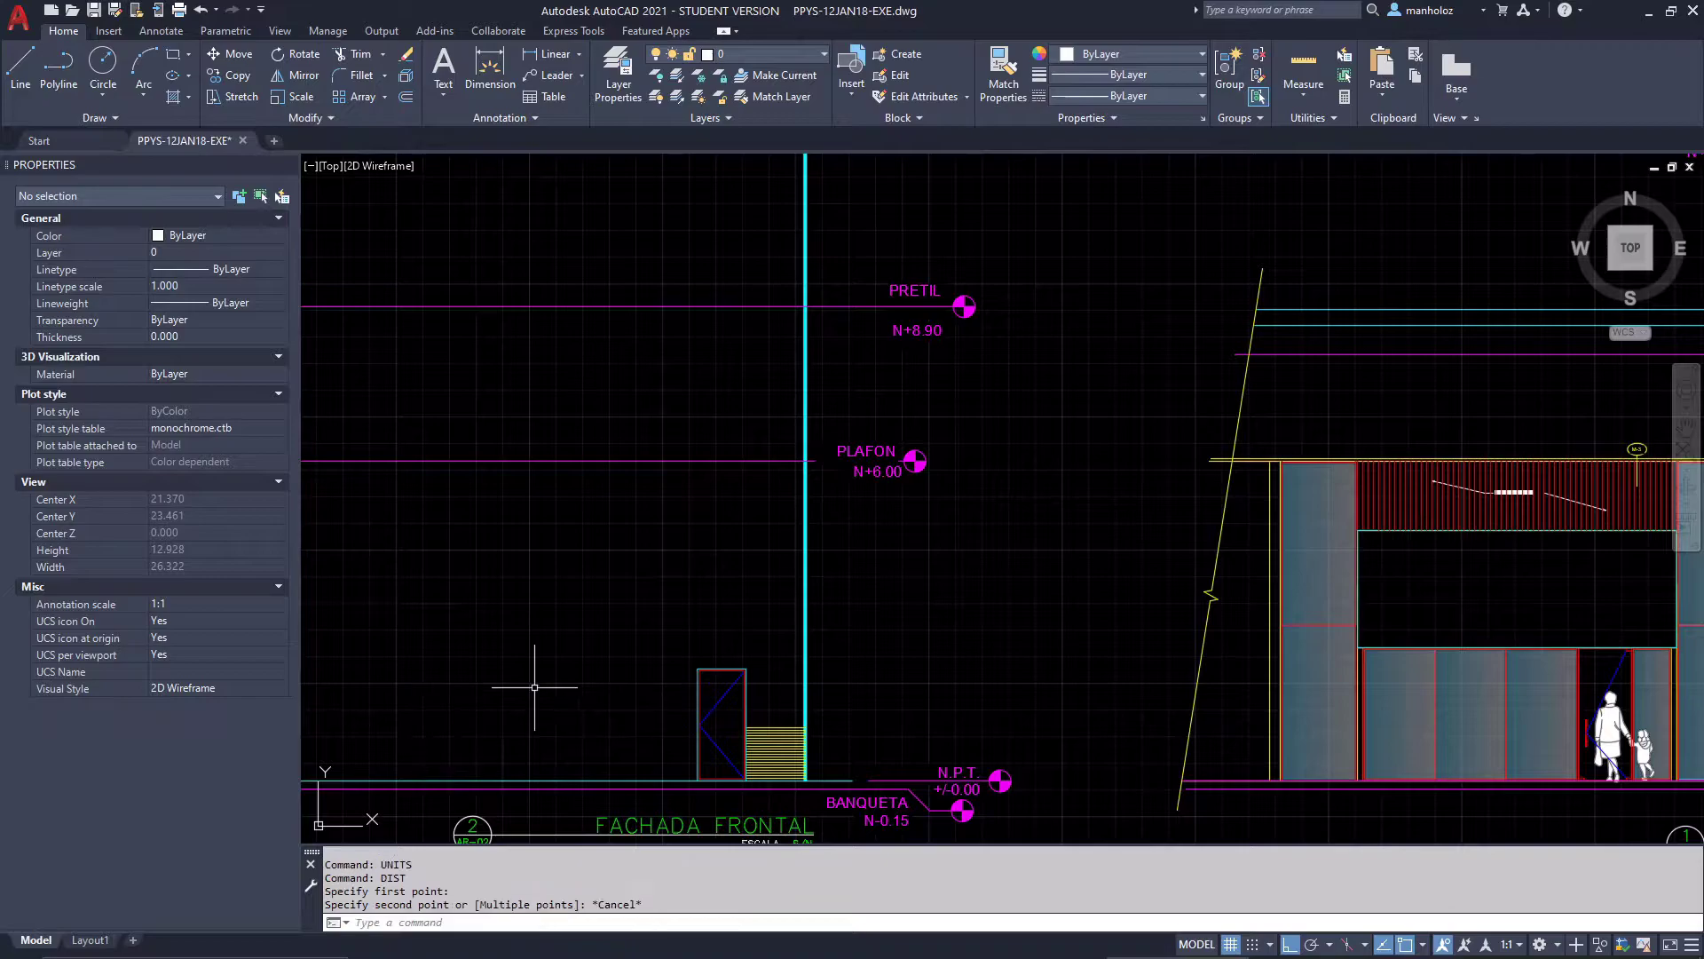
{"action": "key", "text": "Return"}
{"action": "left_click", "coordinate": [444, 779]}
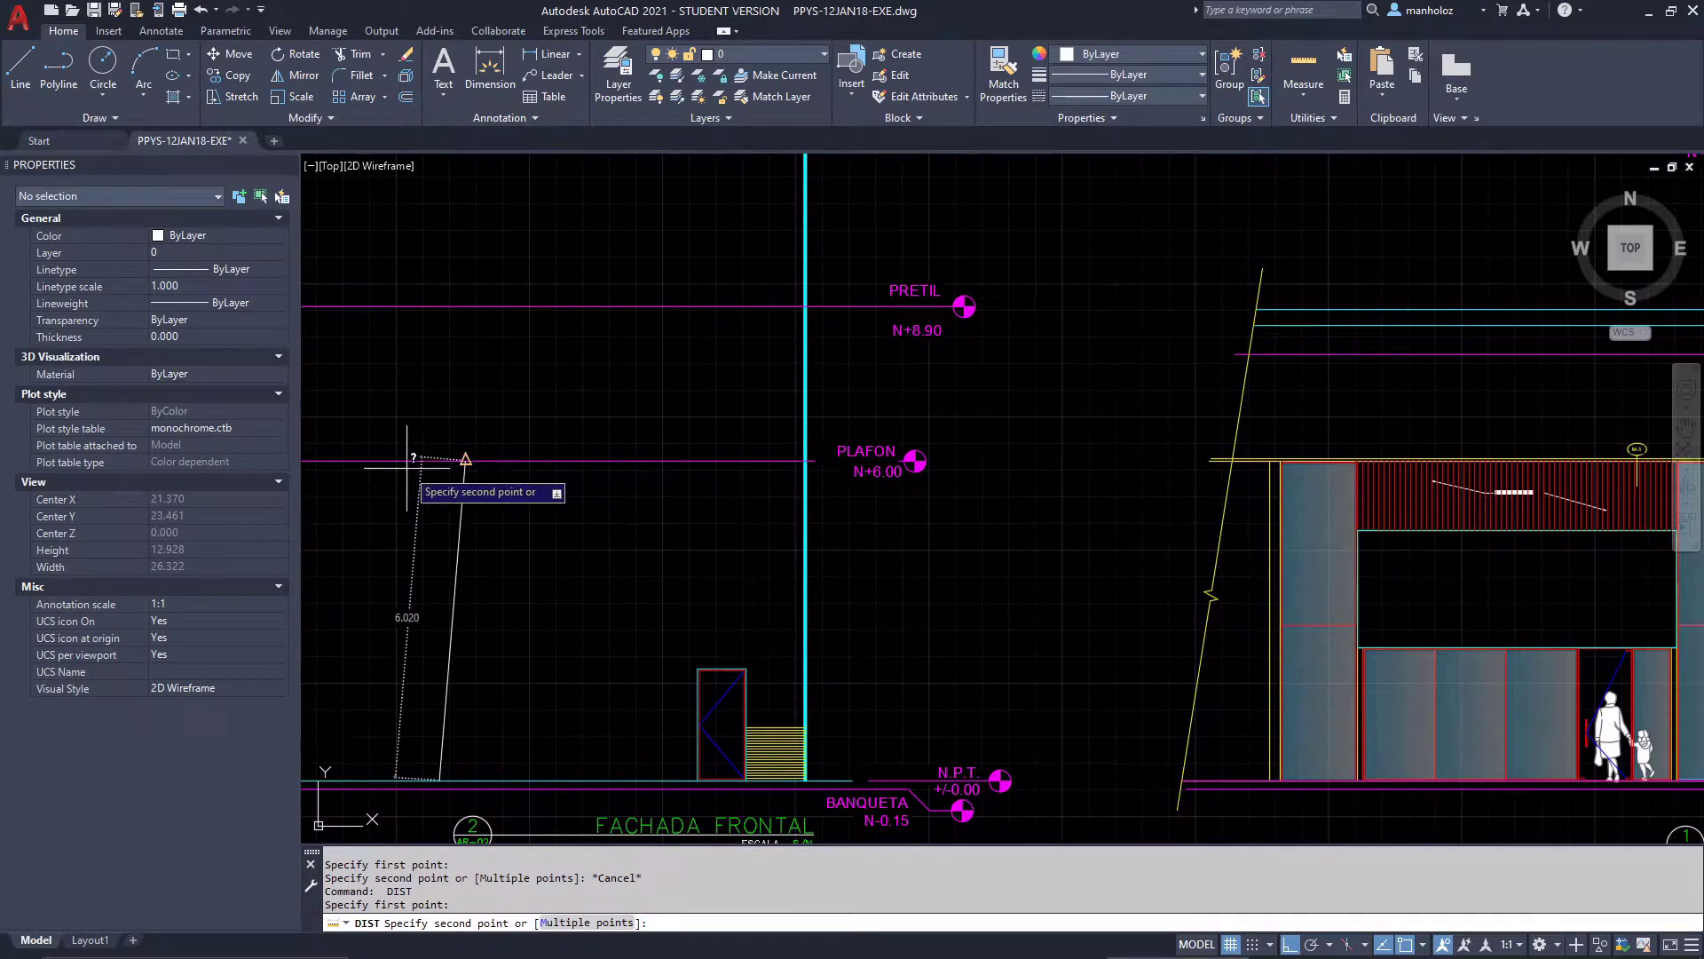
{"action": "key", "text": "Escape"}
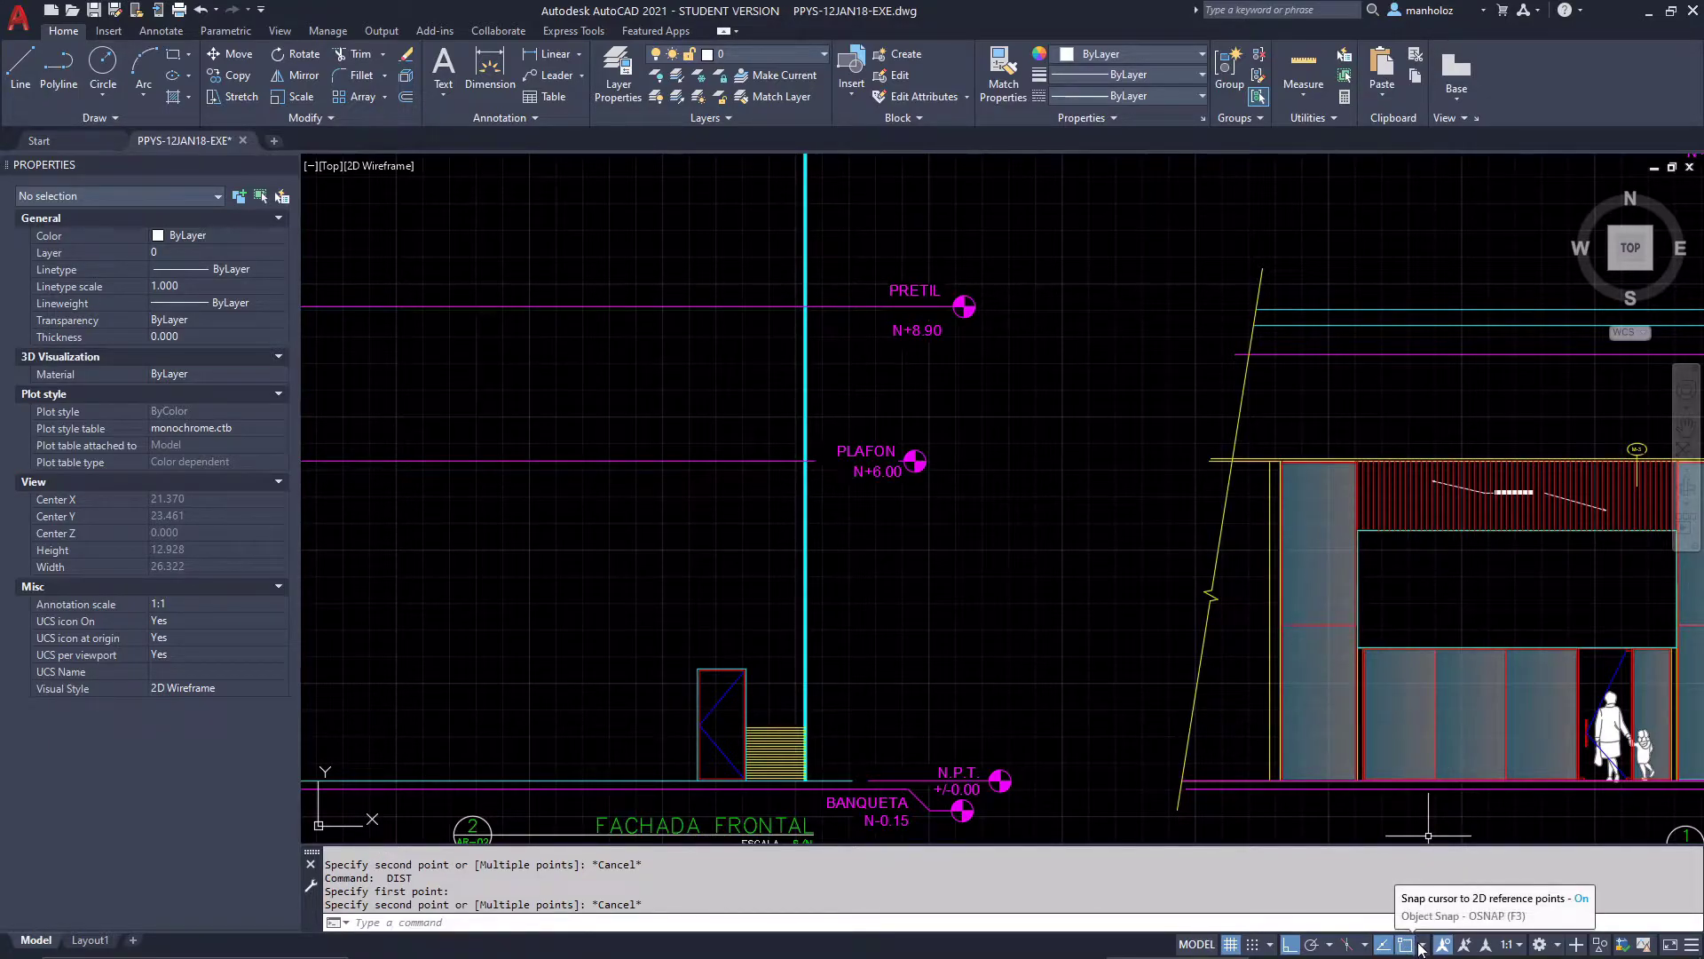
{"action": "left_click", "coordinate": [1420, 944]}
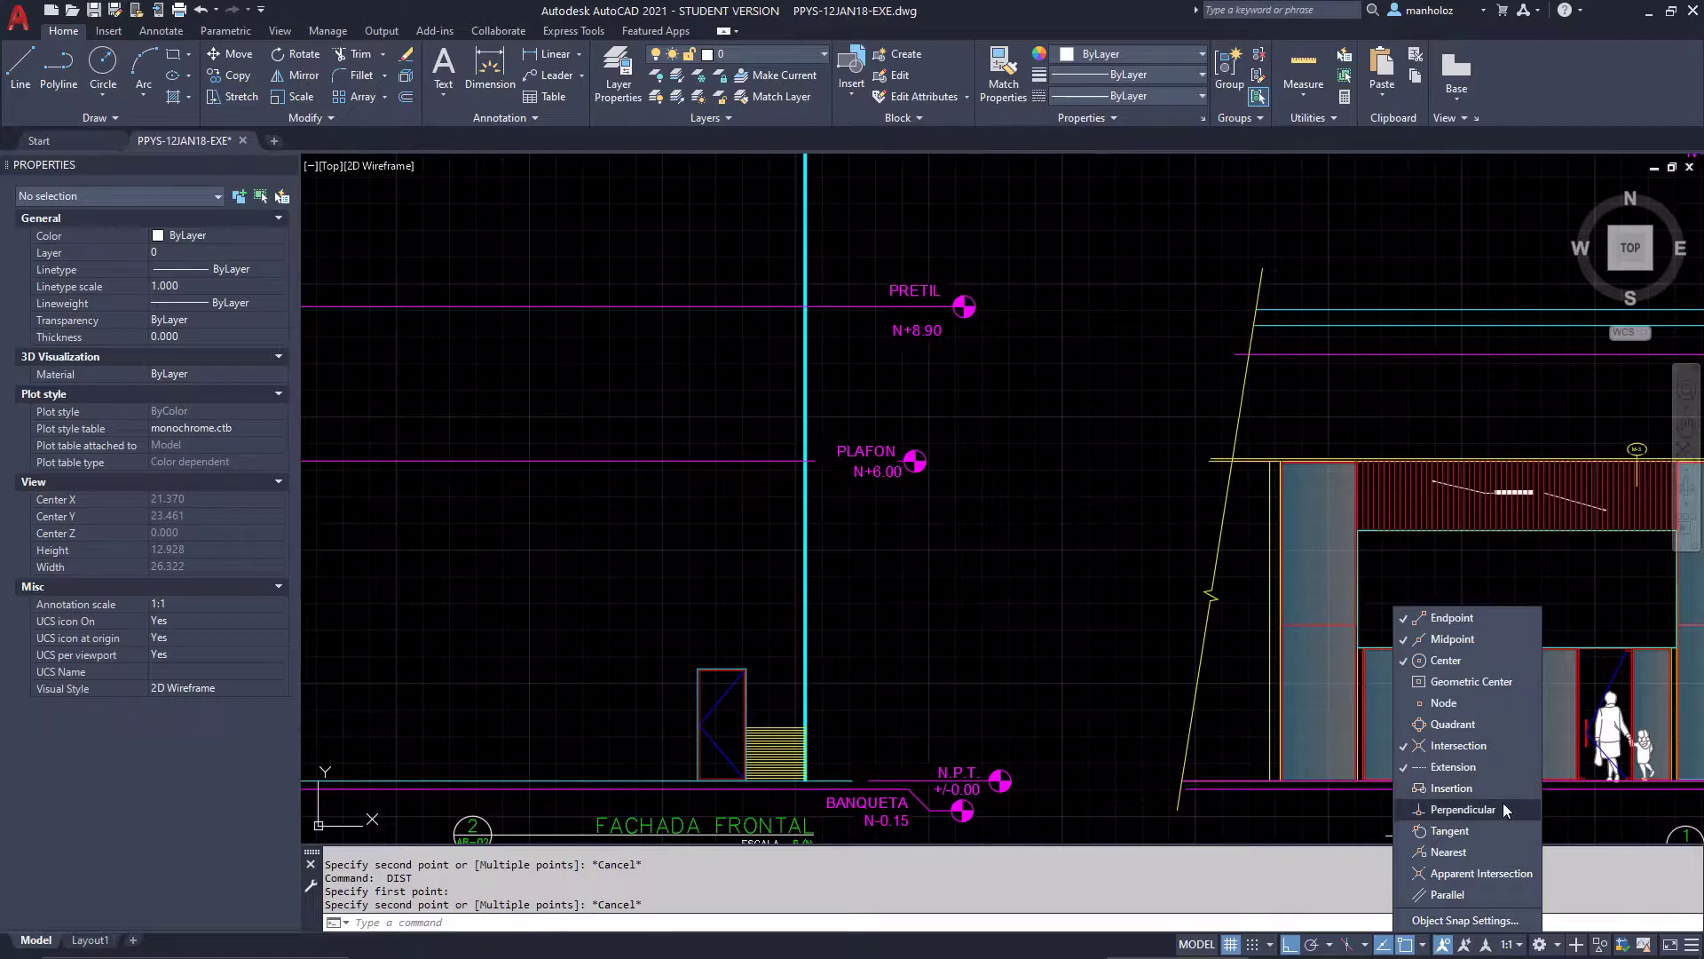
{"action": "left_click", "coordinate": [561, 639]}
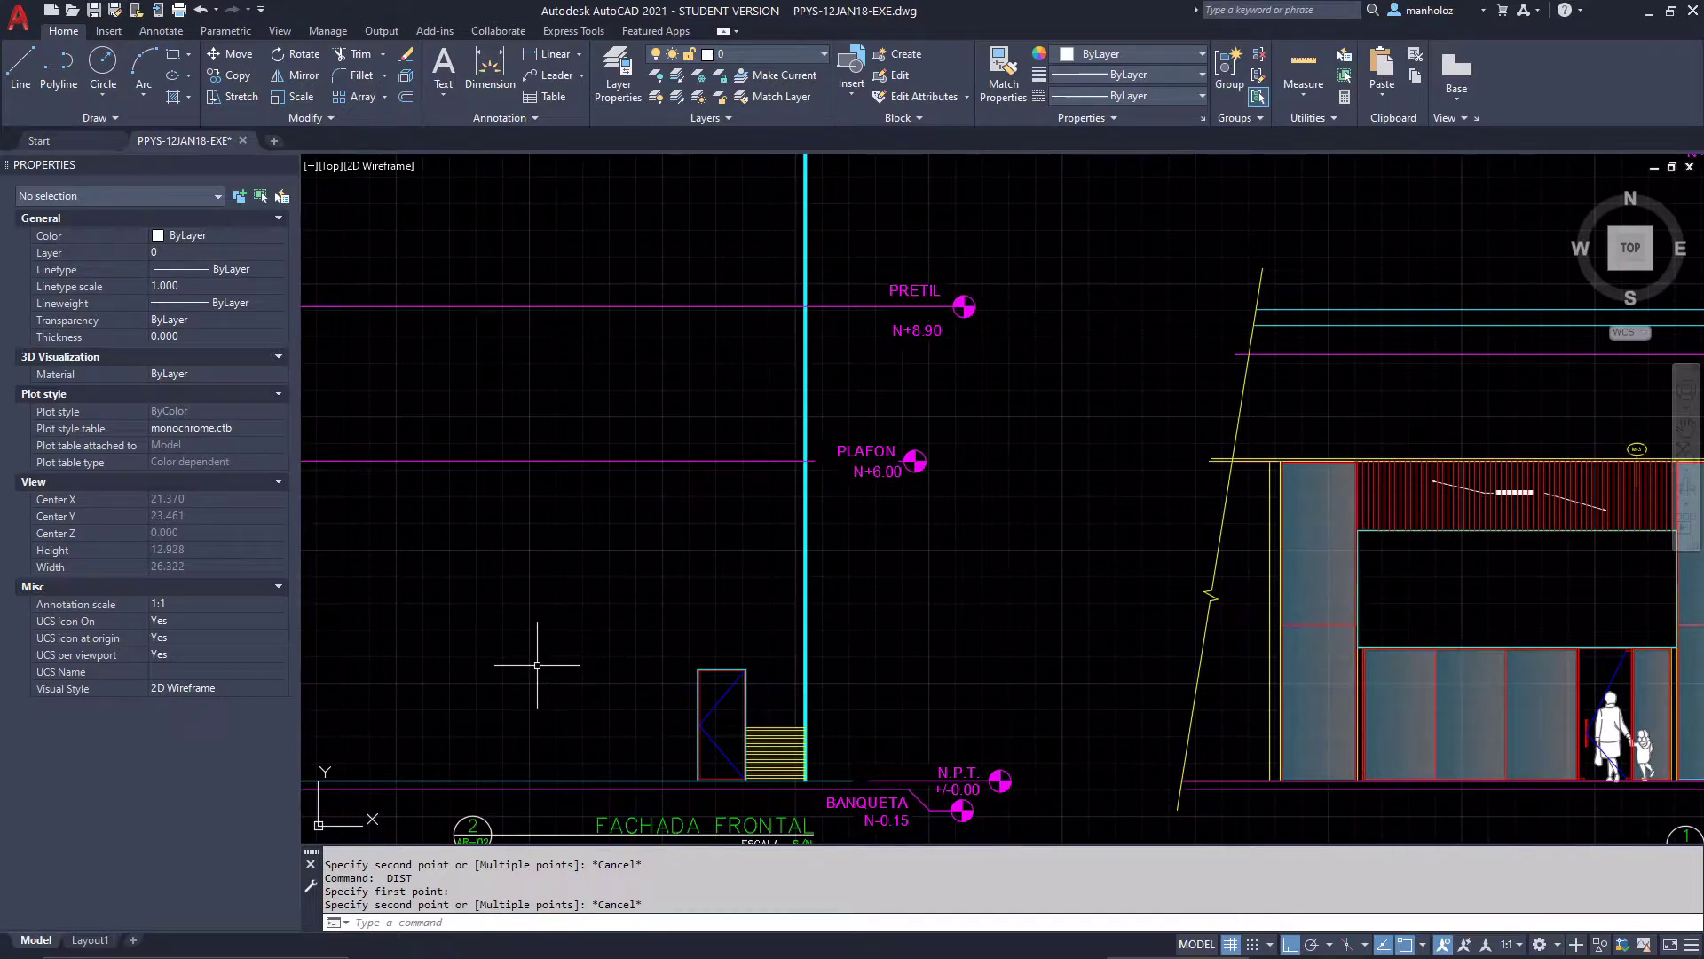
{"action": "type", "text": "dist"}
{"action": "key", "text": "Return"}
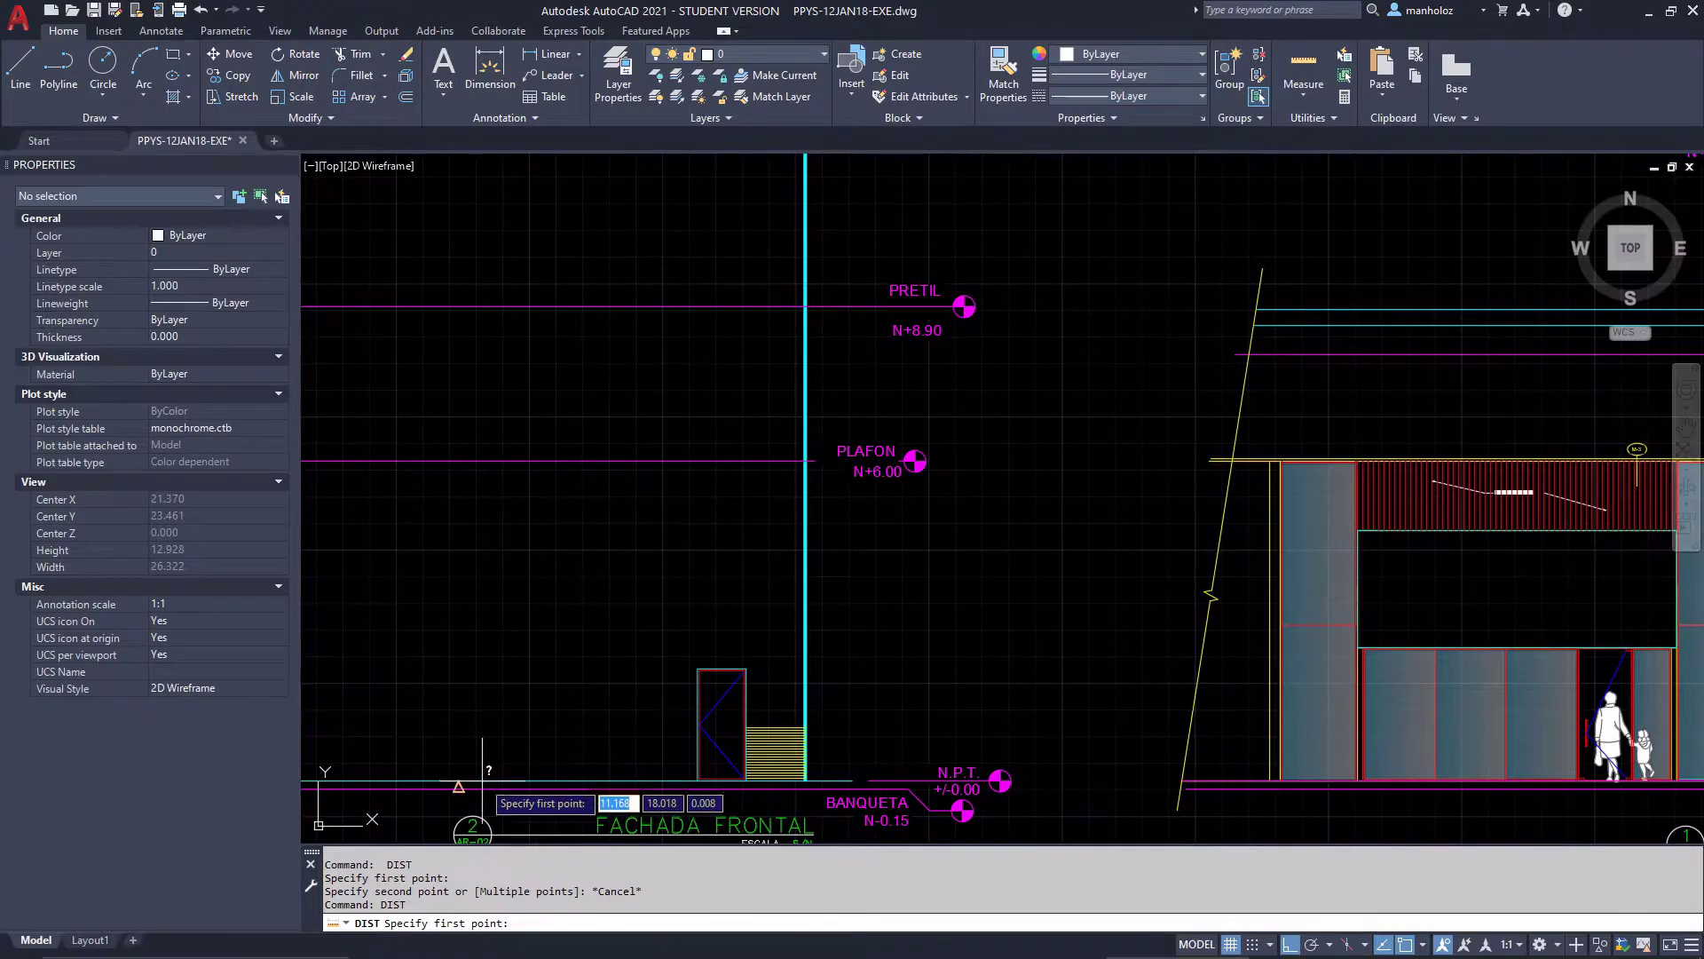
{"action": "left_click", "coordinate": [480, 774]}
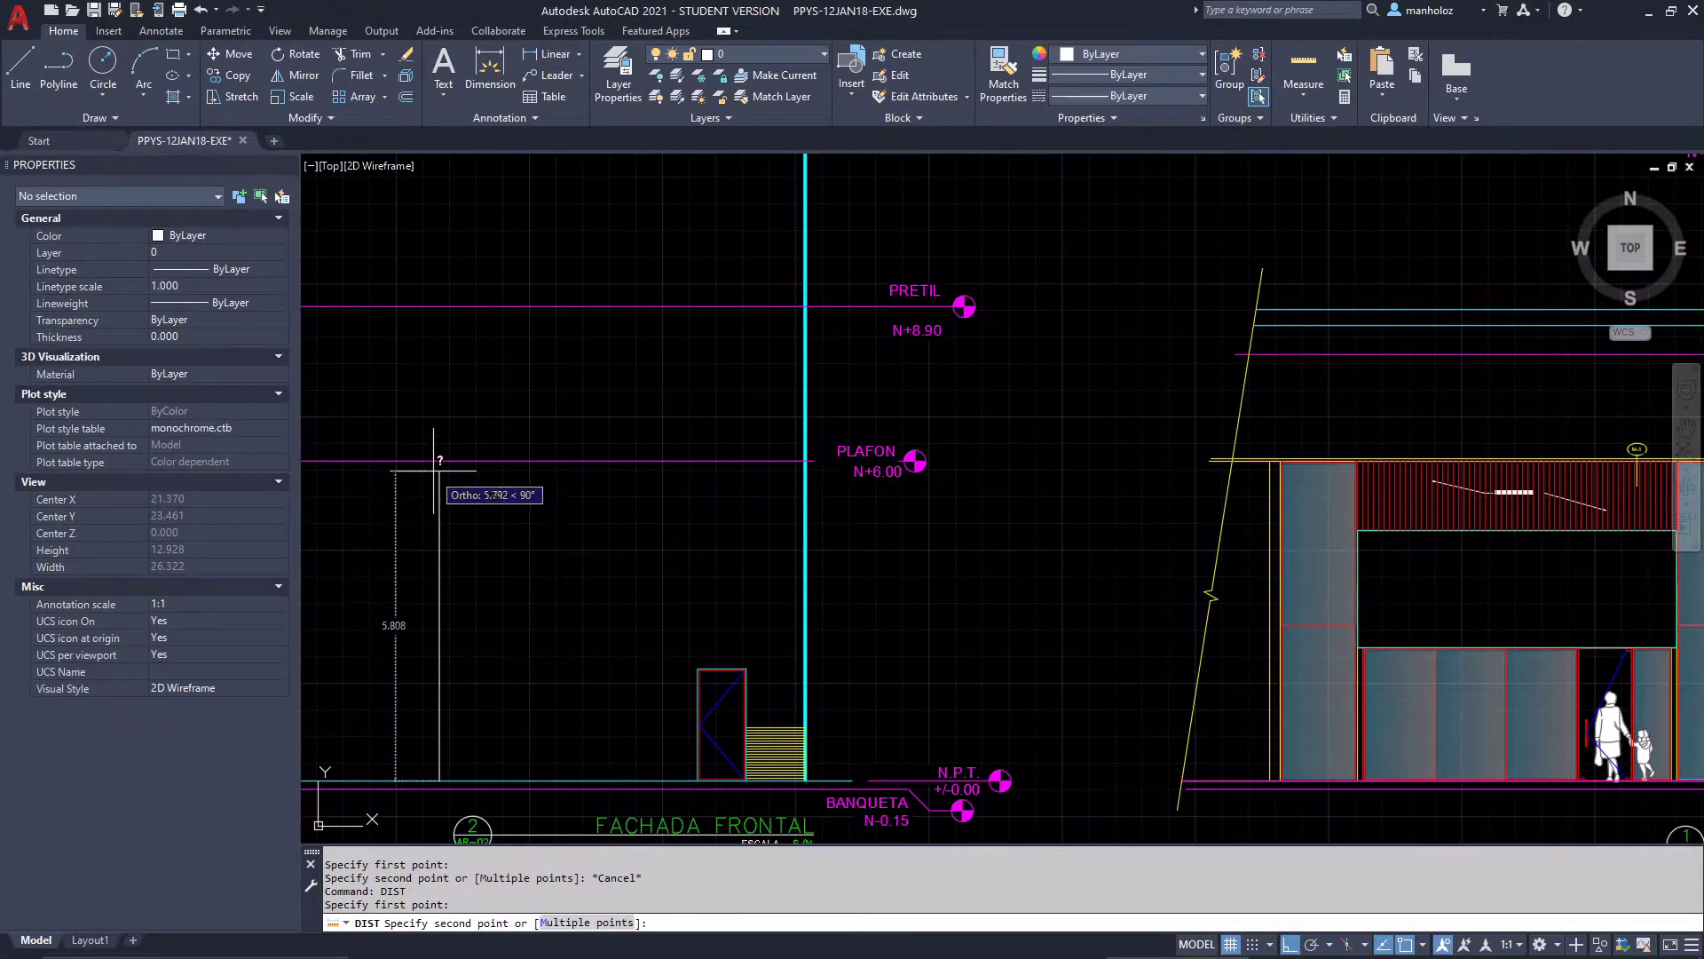
{"action": "left_click", "coordinate": [431, 472]}
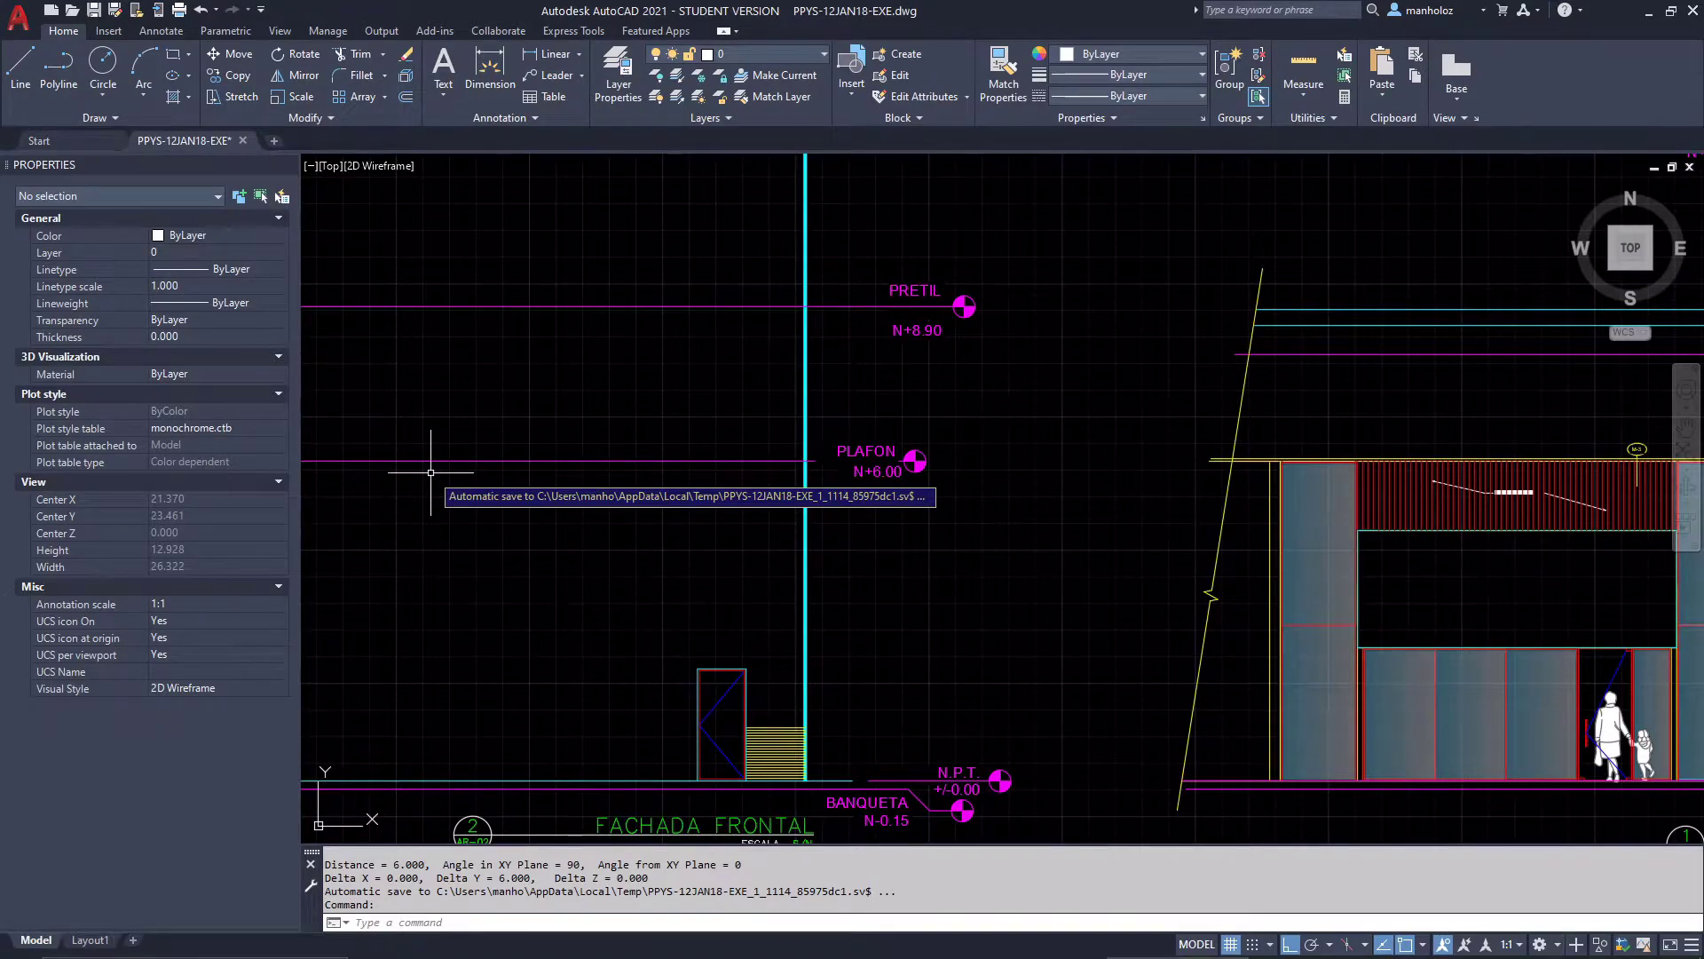
{"action": "key", "text": "Escape"}
{"action": "key", "text": "Escape"}
{"action": "scroll", "coordinate": [781, 591], "scroll_direction": "down", "scroll_amount": 2}
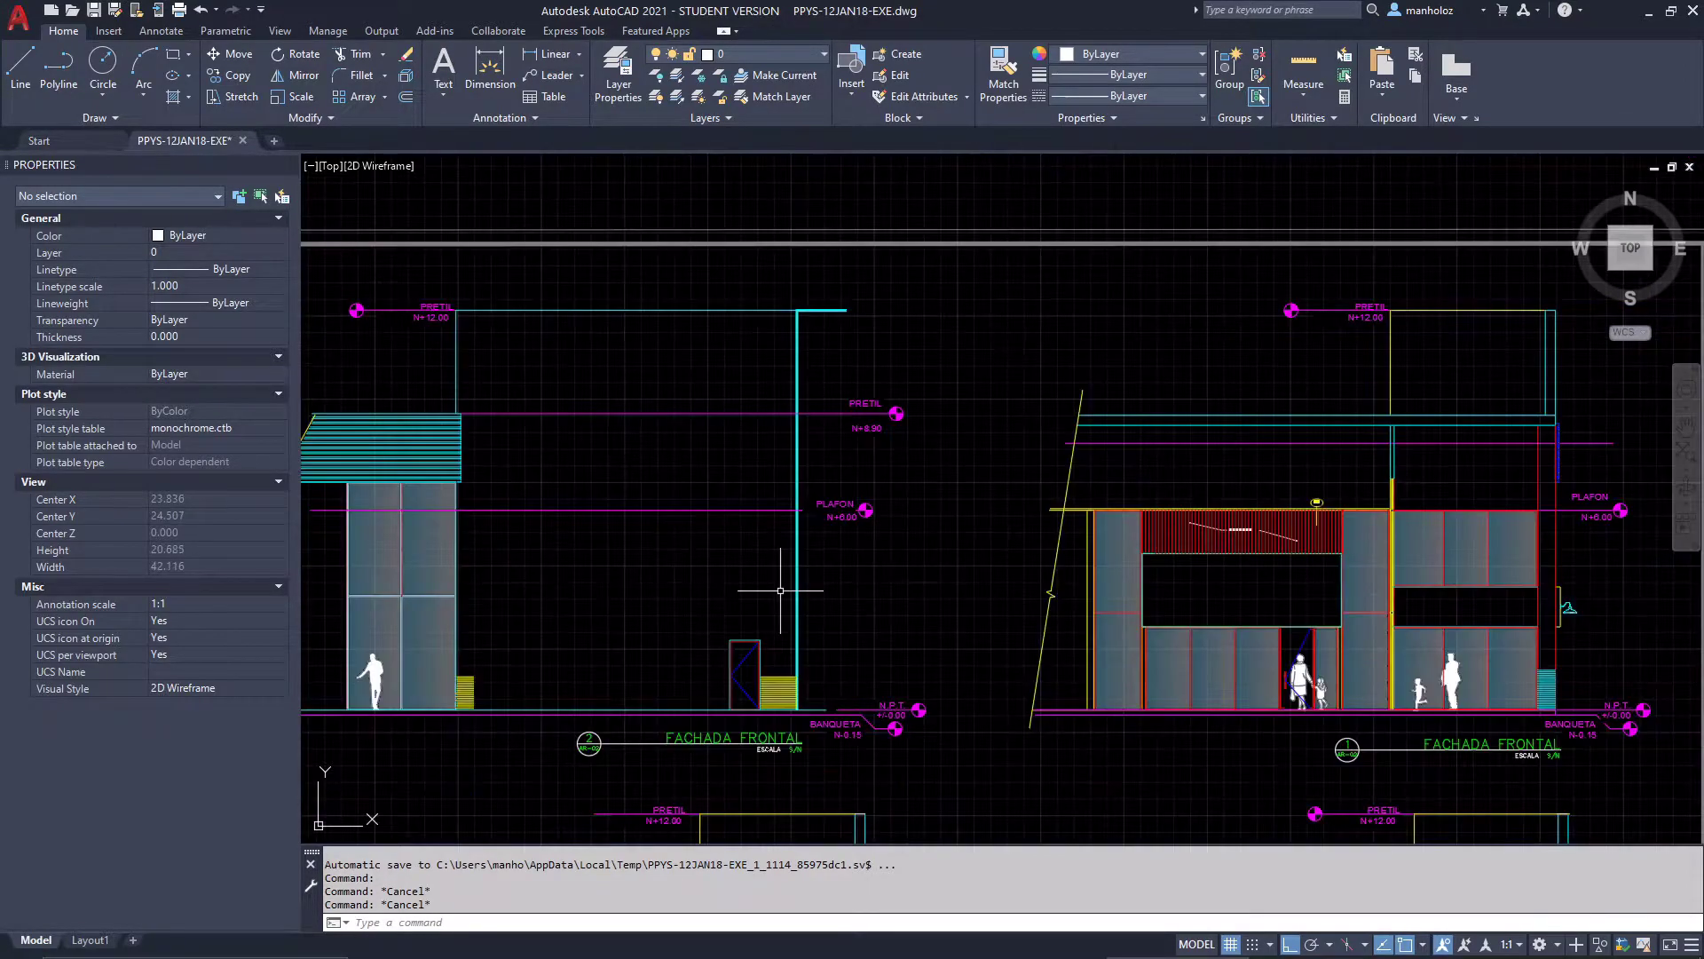
{"action": "scroll", "coordinate": [781, 591], "scroll_direction": "down", "scroll_amount": 6}
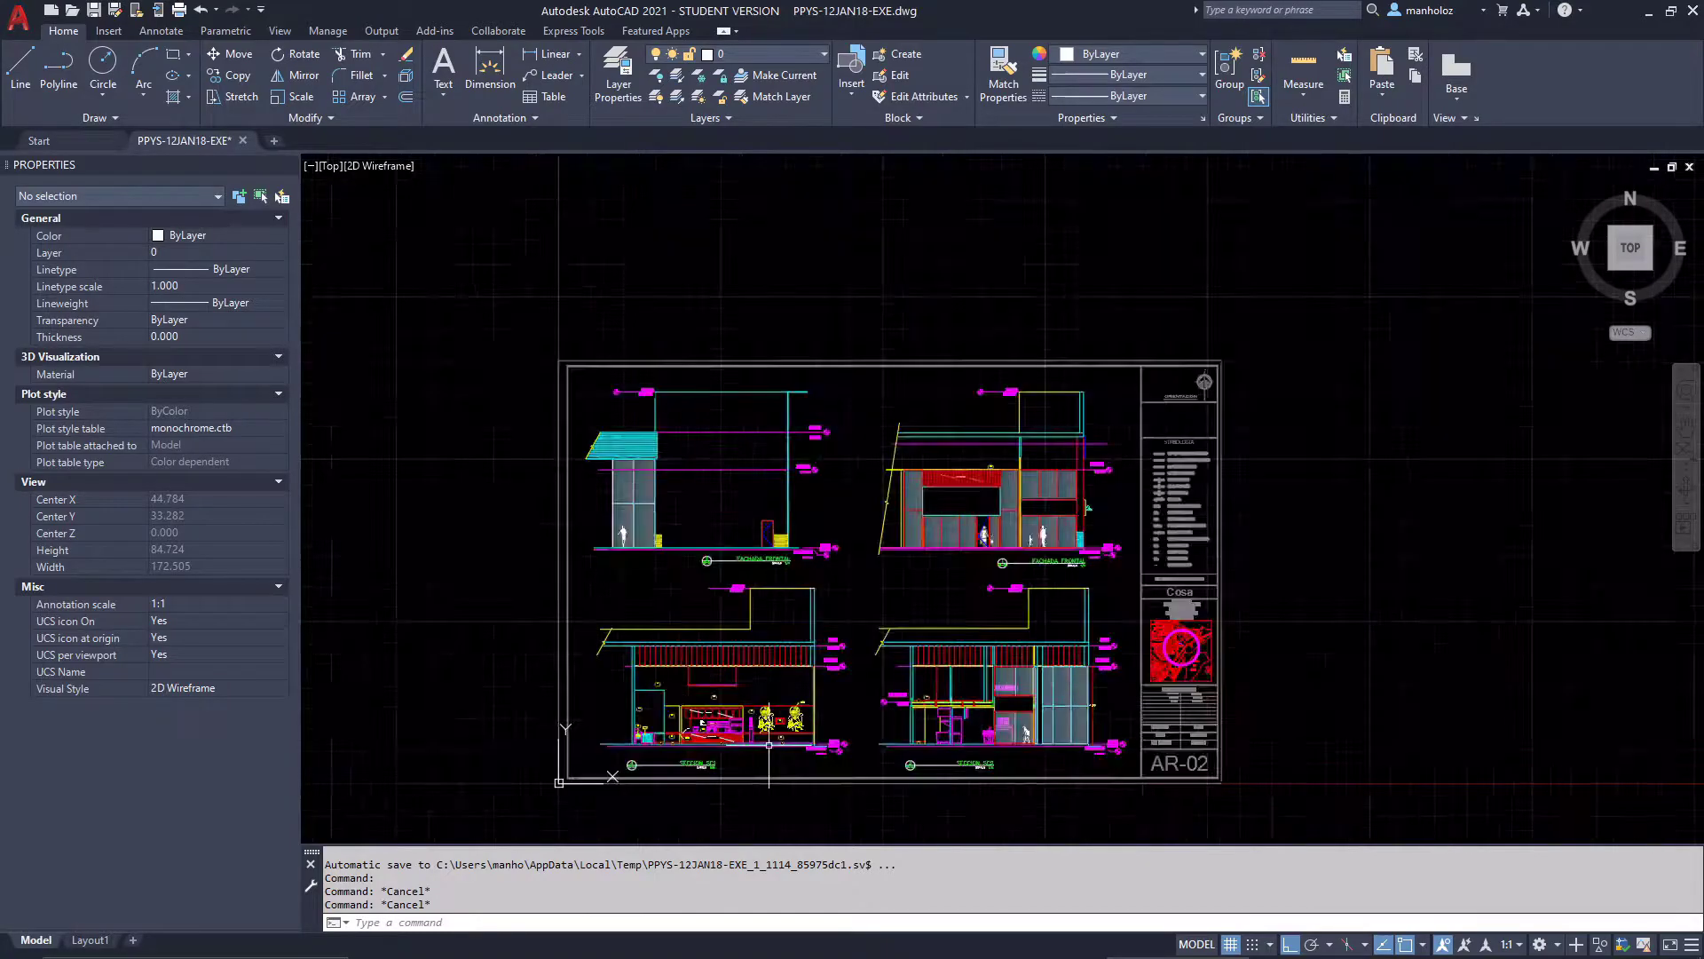
Switch to Layout1 and erase its single default viewport, leaving blank paper
{"action": "scroll", "coordinate": [769, 744], "scroll_direction": "up", "scroll_amount": 2}
{"action": "scroll", "coordinate": [839, 307], "scroll_direction": "down", "scroll_amount": 1}
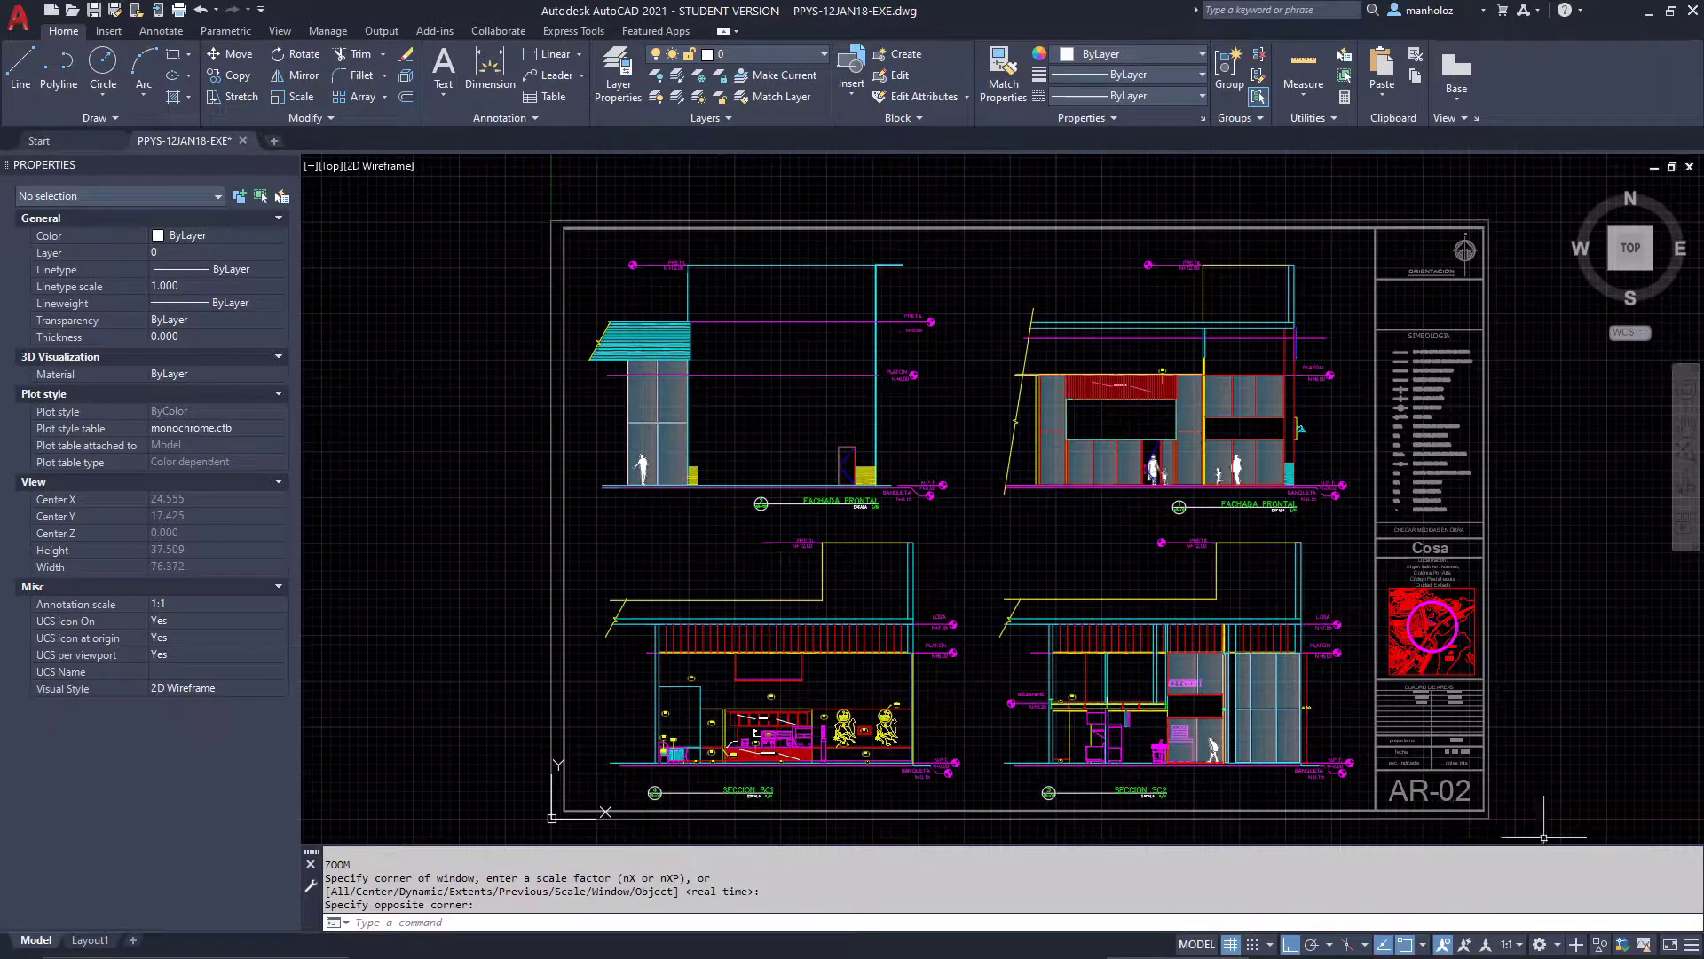
{"action": "left_click", "coordinate": [91, 940]}
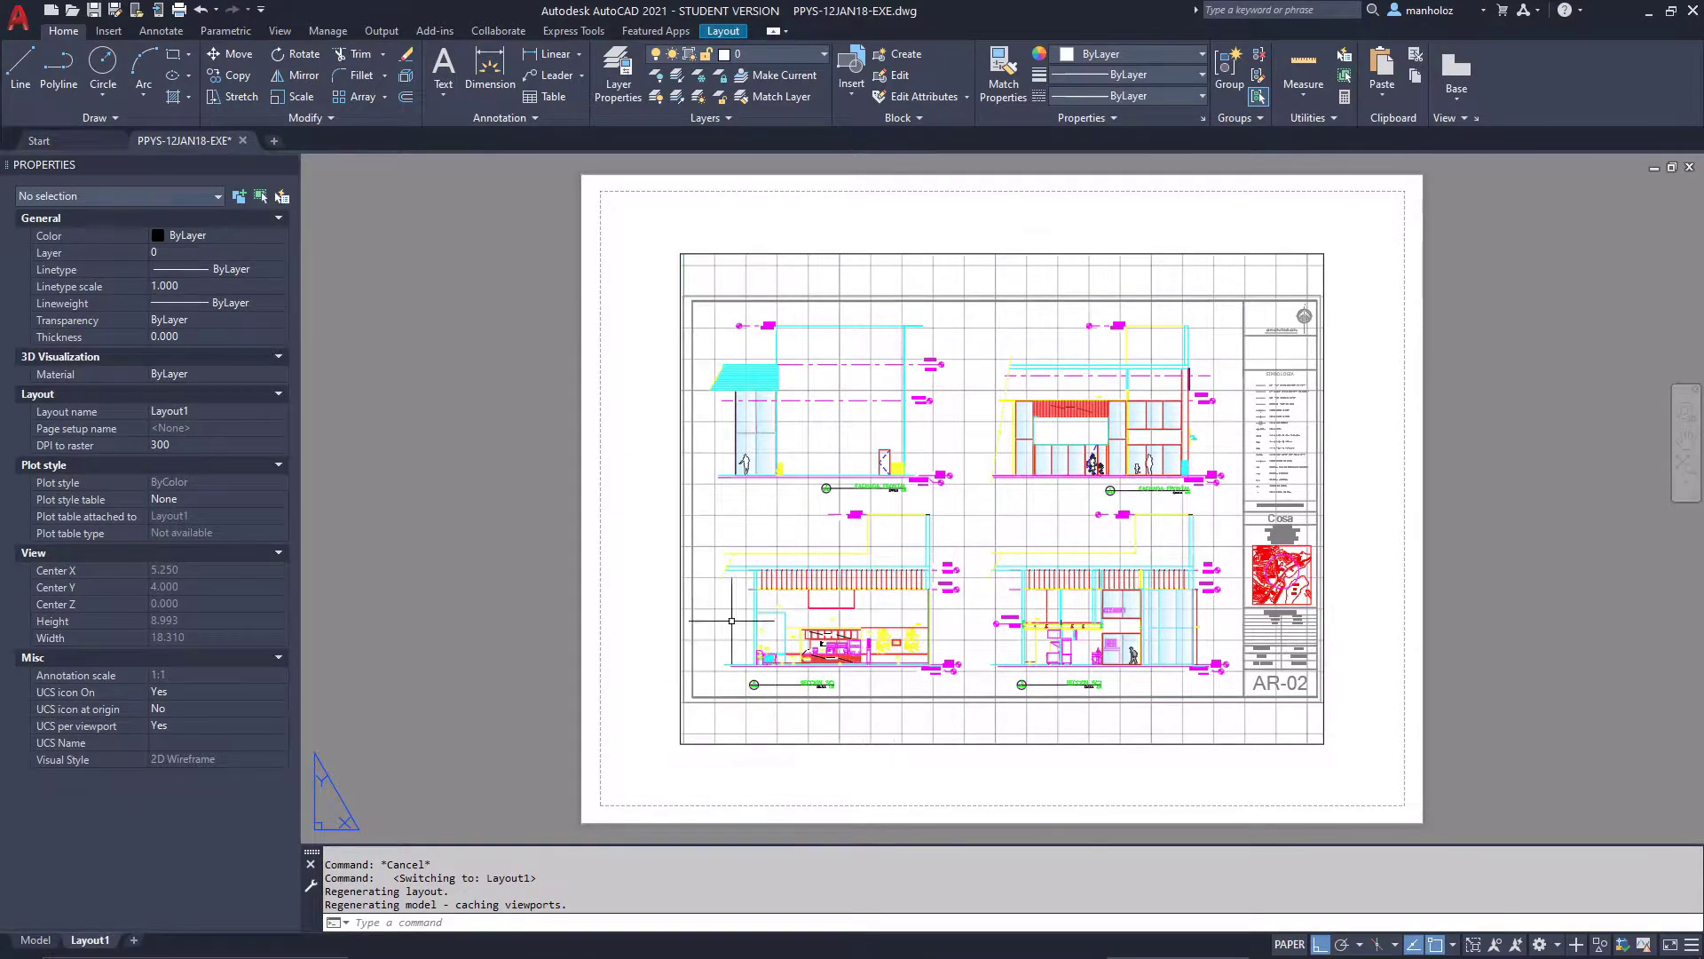
{"action": "left_click", "coordinate": [1304, 744]}
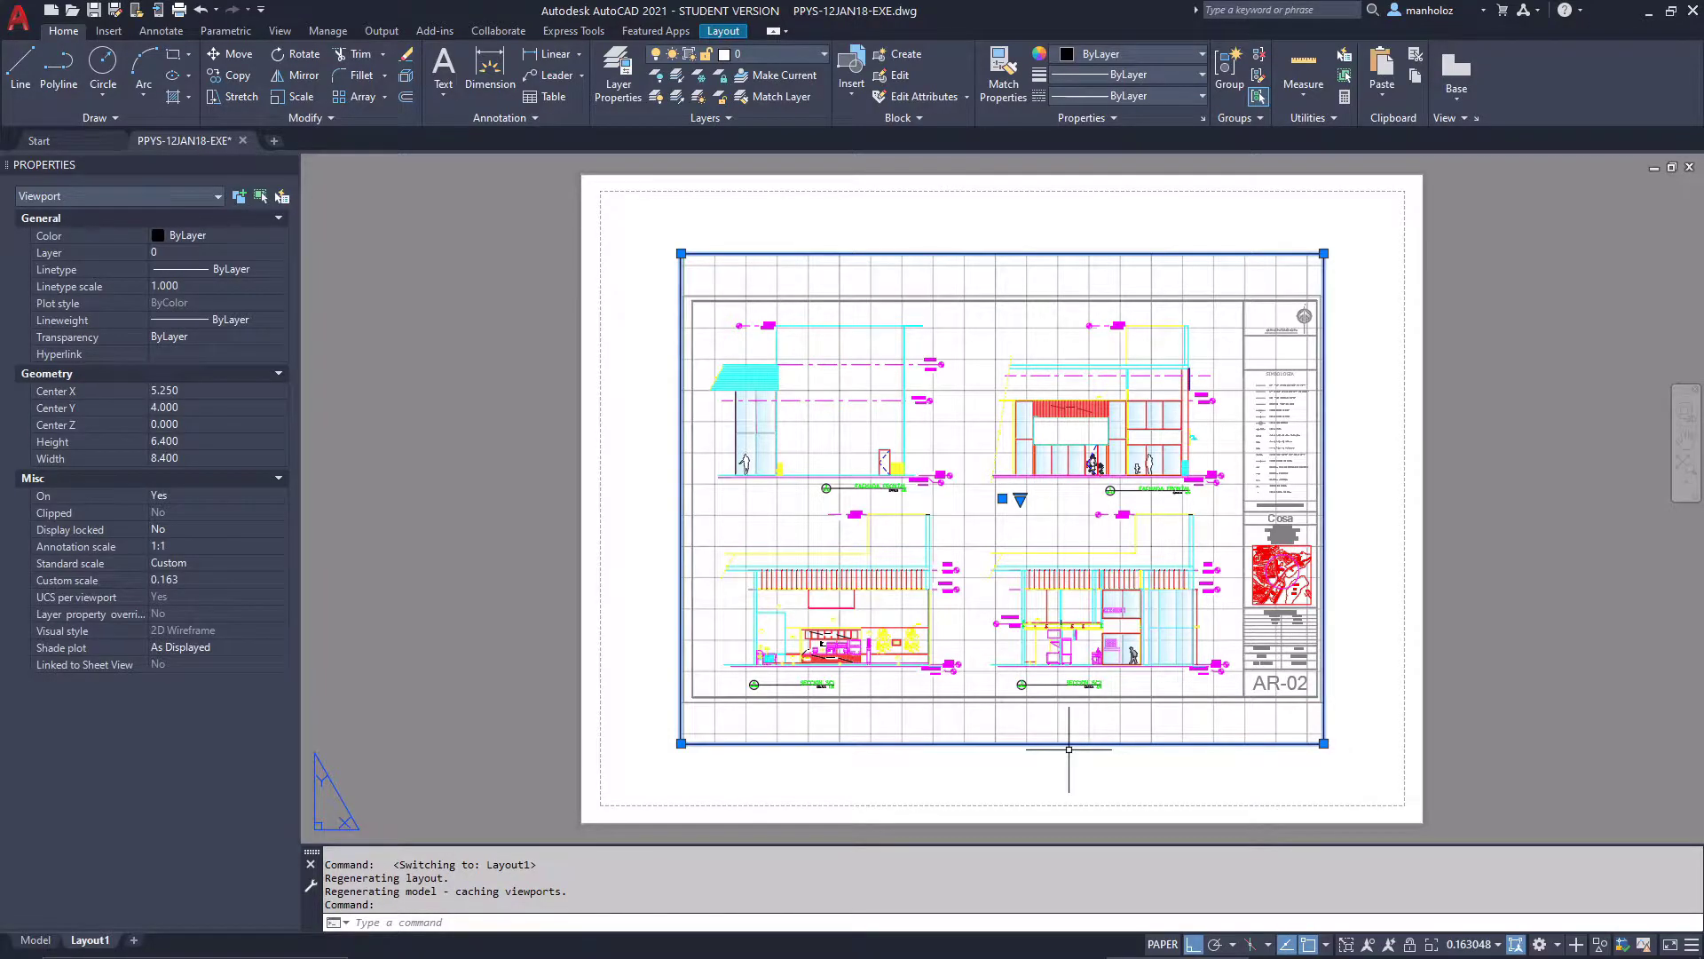
{"action": "key", "text": "Delete"}
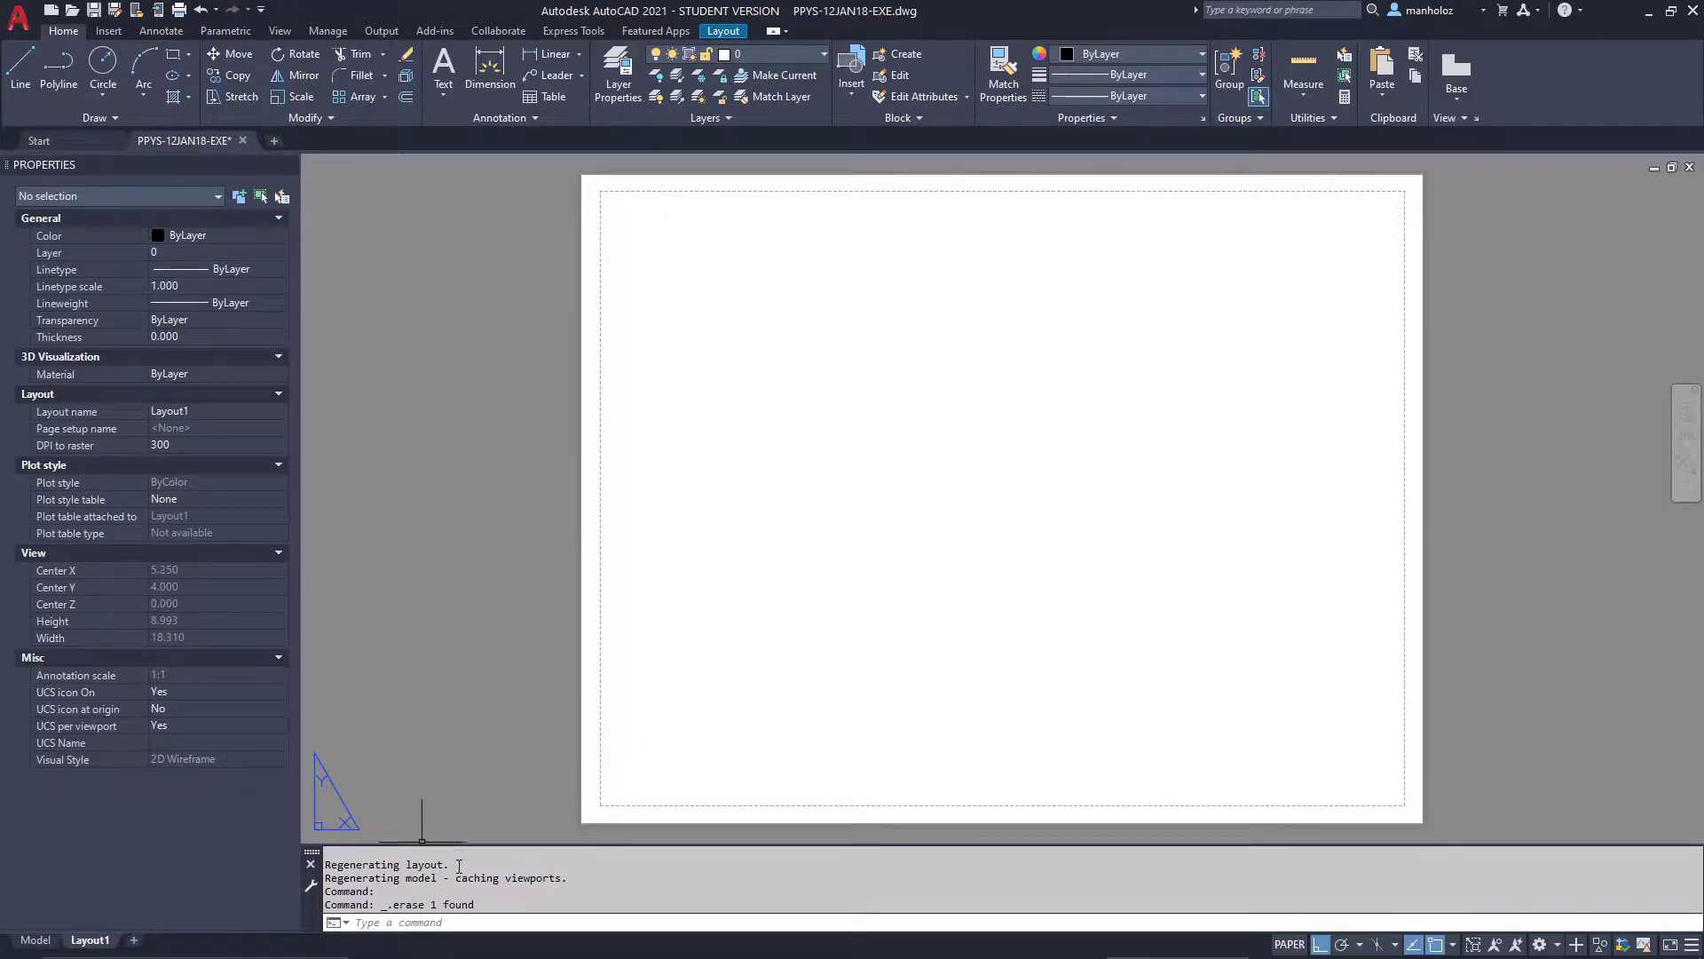
Rename the Layout1 tab to 'plano alzados 90x60cm'
{"action": "right_click", "coordinate": [94, 946]}
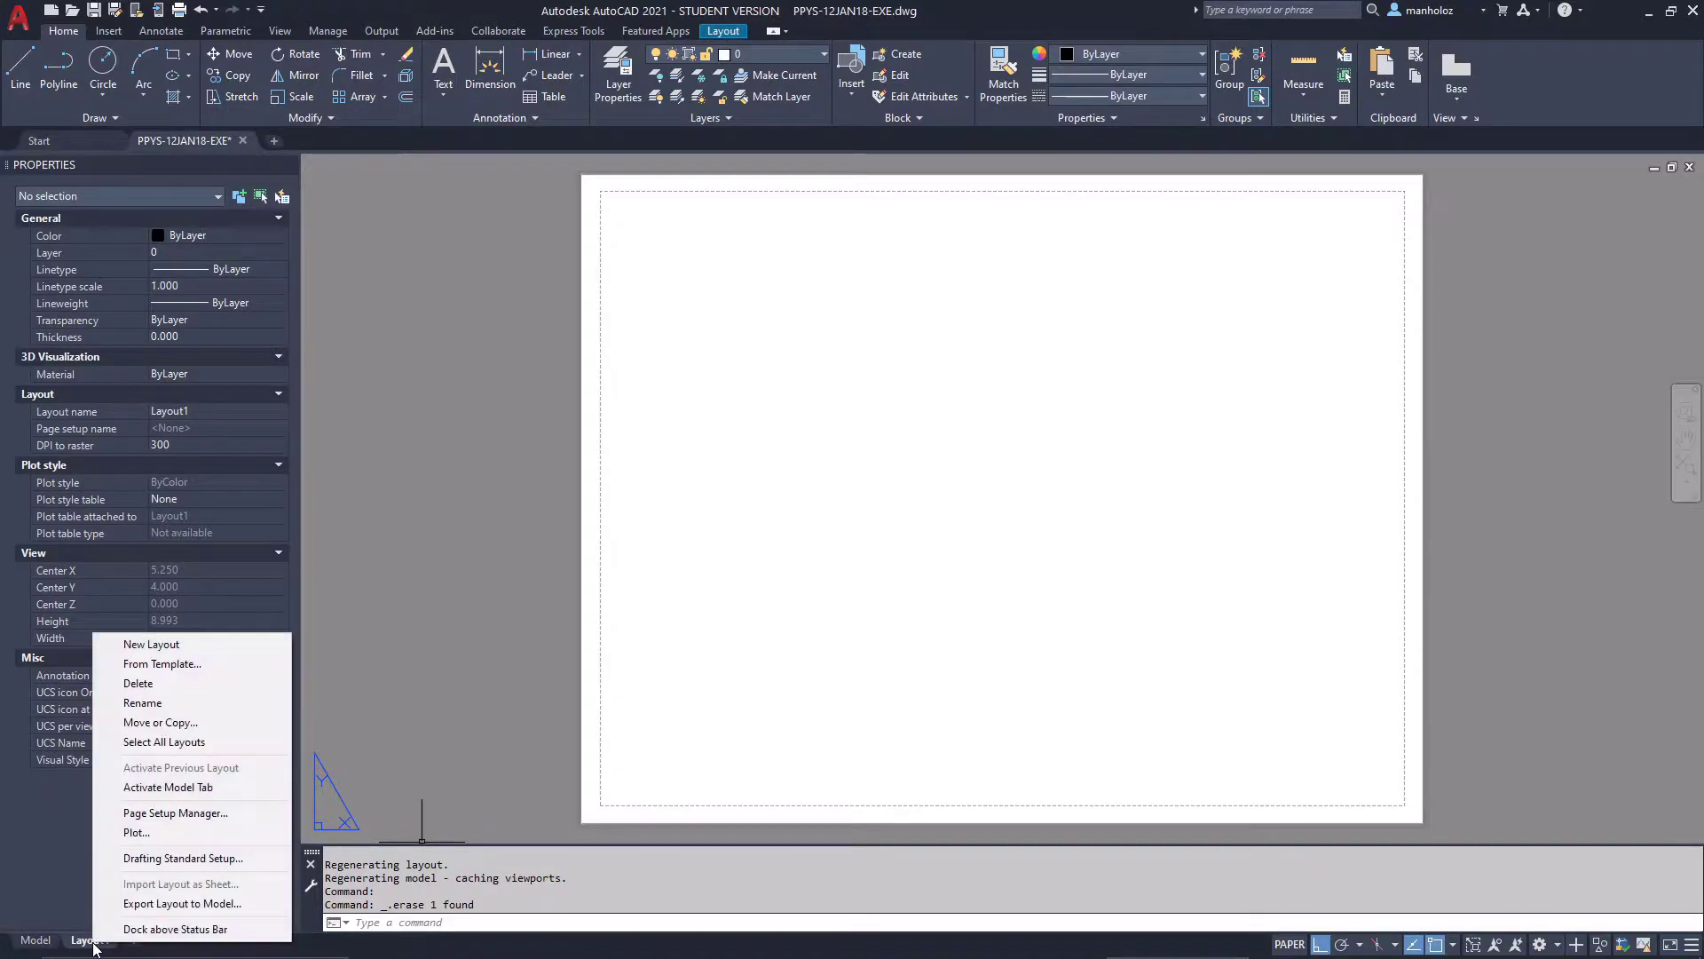
{"action": "left_click", "coordinate": [152, 705]}
{"action": "type", "text": "plano"}
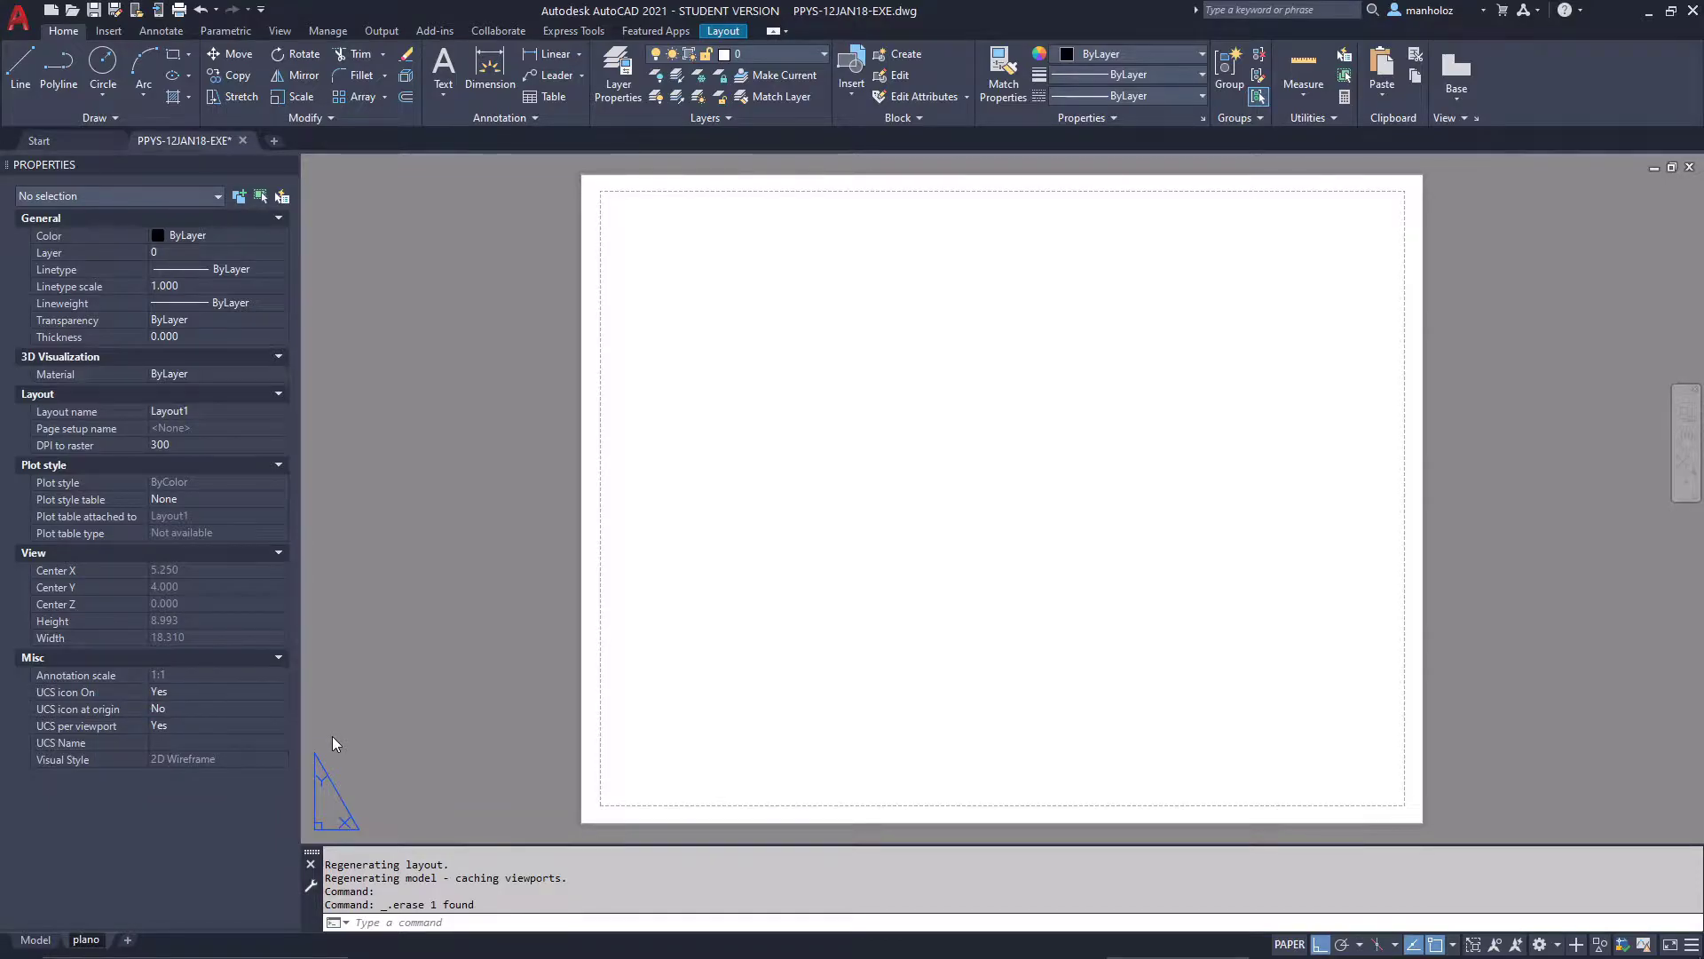
{"action": "type", "text": "a"}
{"action": "type", "text": "lzados 90x60cm"}
{"action": "key", "text": "Return"}
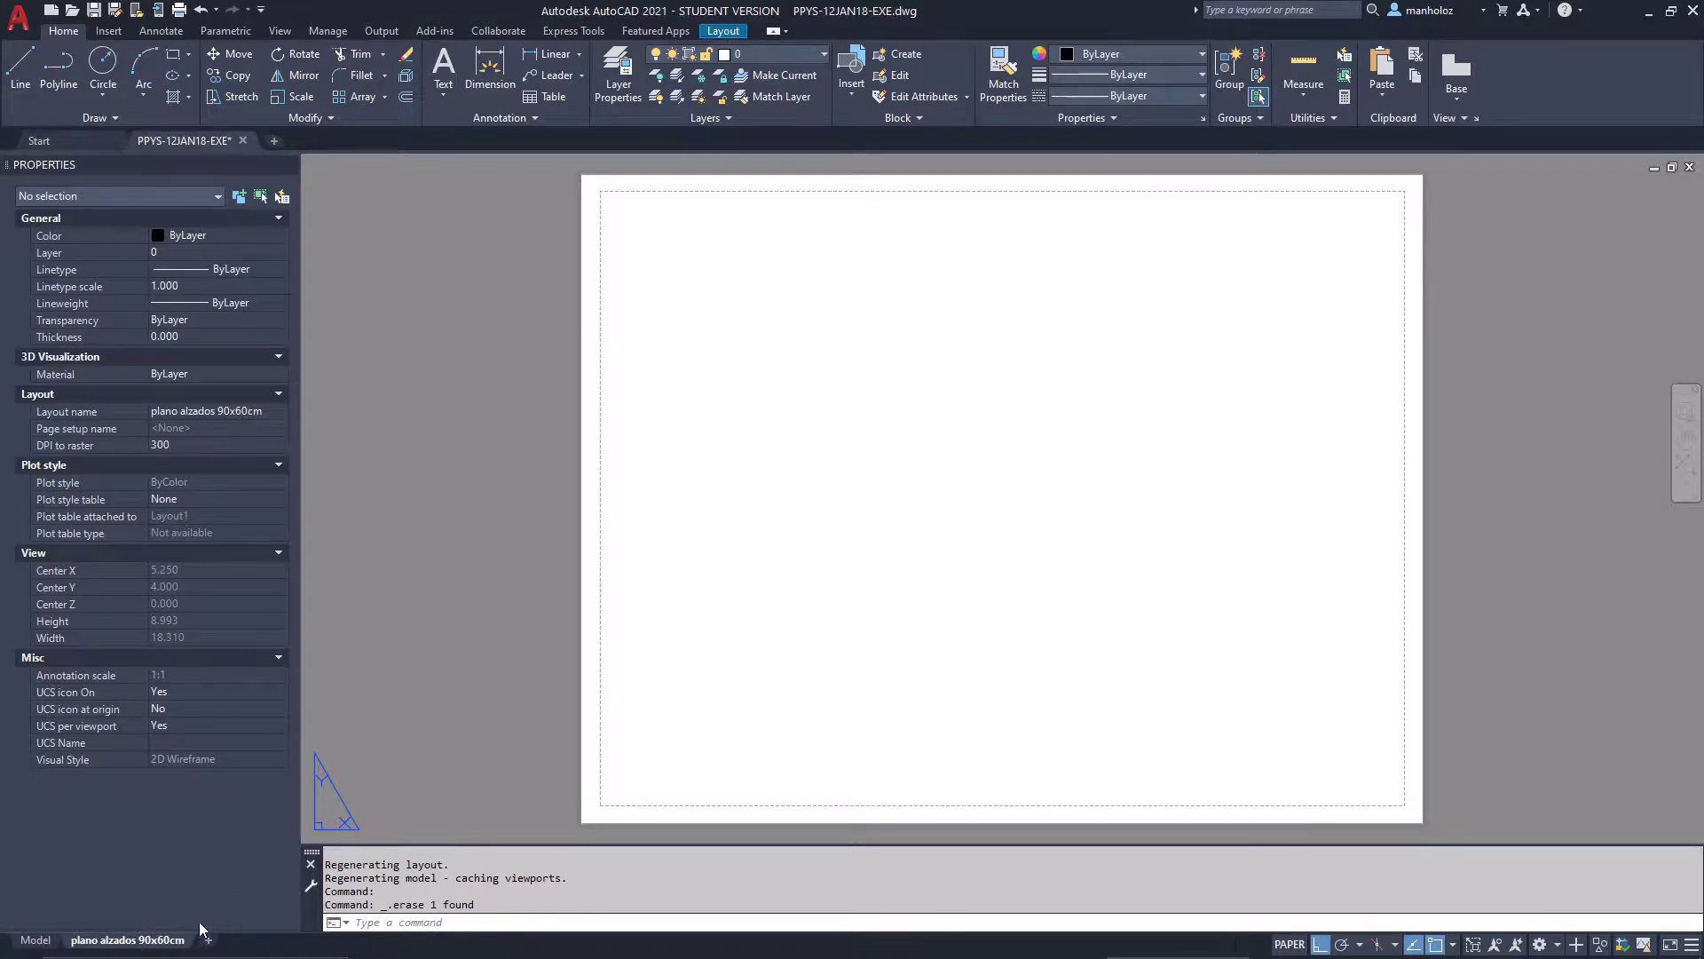
{"action": "right_click", "coordinate": [156, 941]}
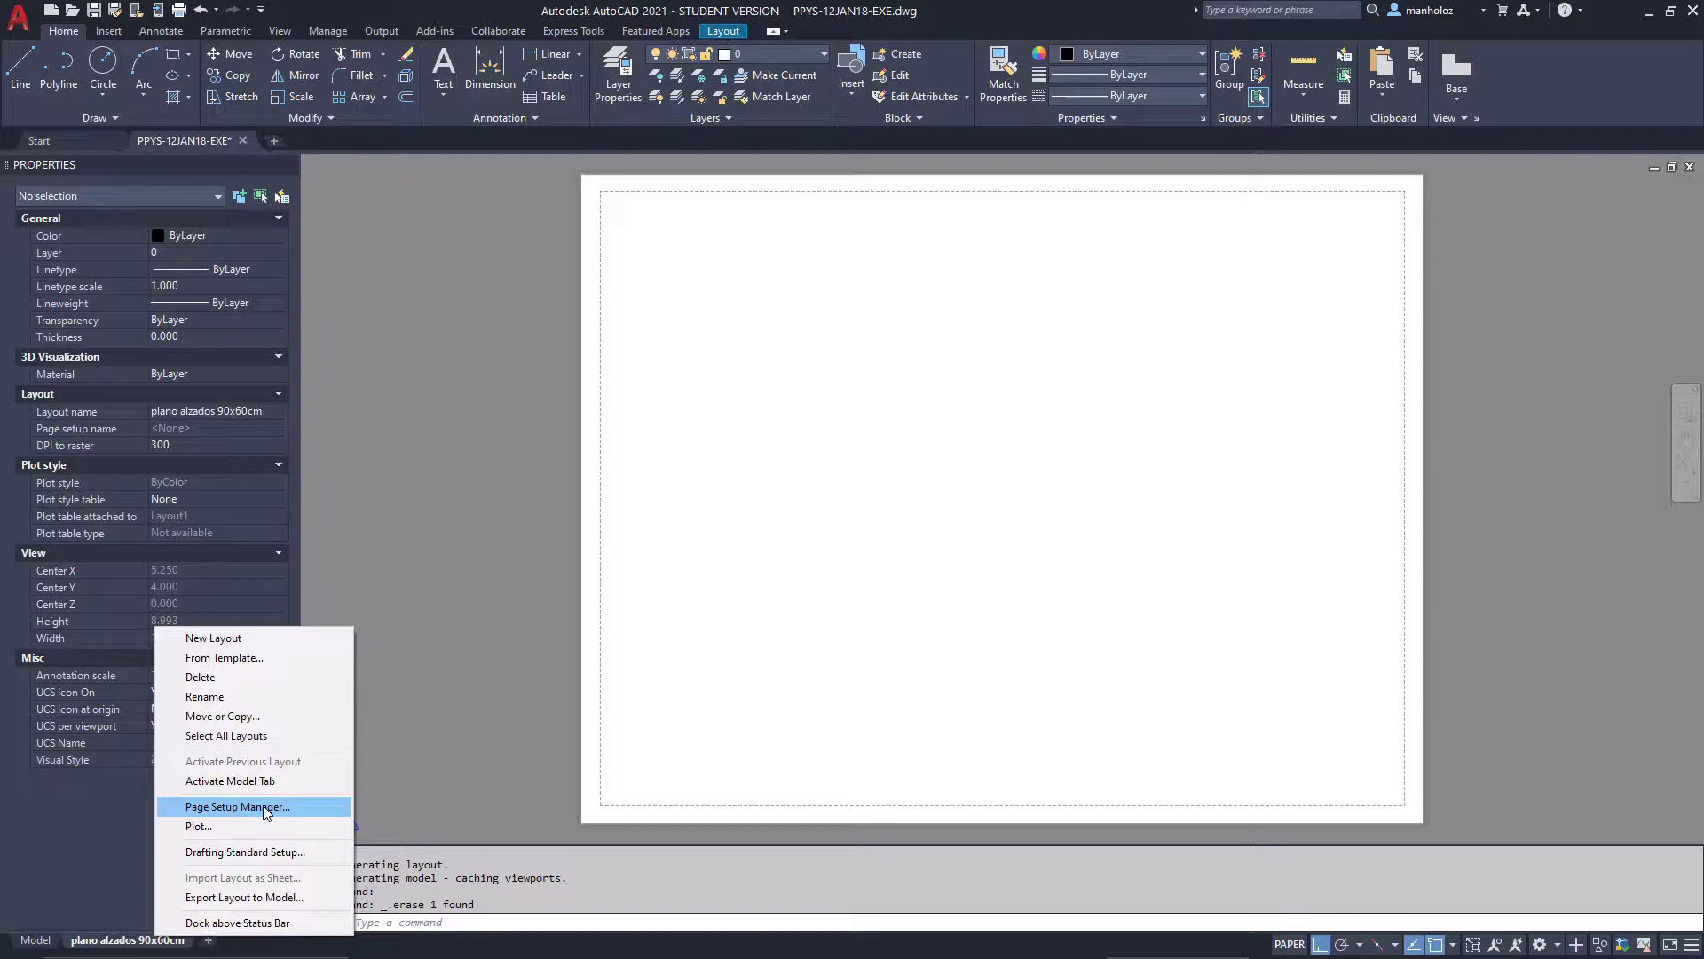
Create a new page setup named 'planos horizontales' in the Page Setup Manager
{"action": "left_click", "coordinate": [263, 806]}
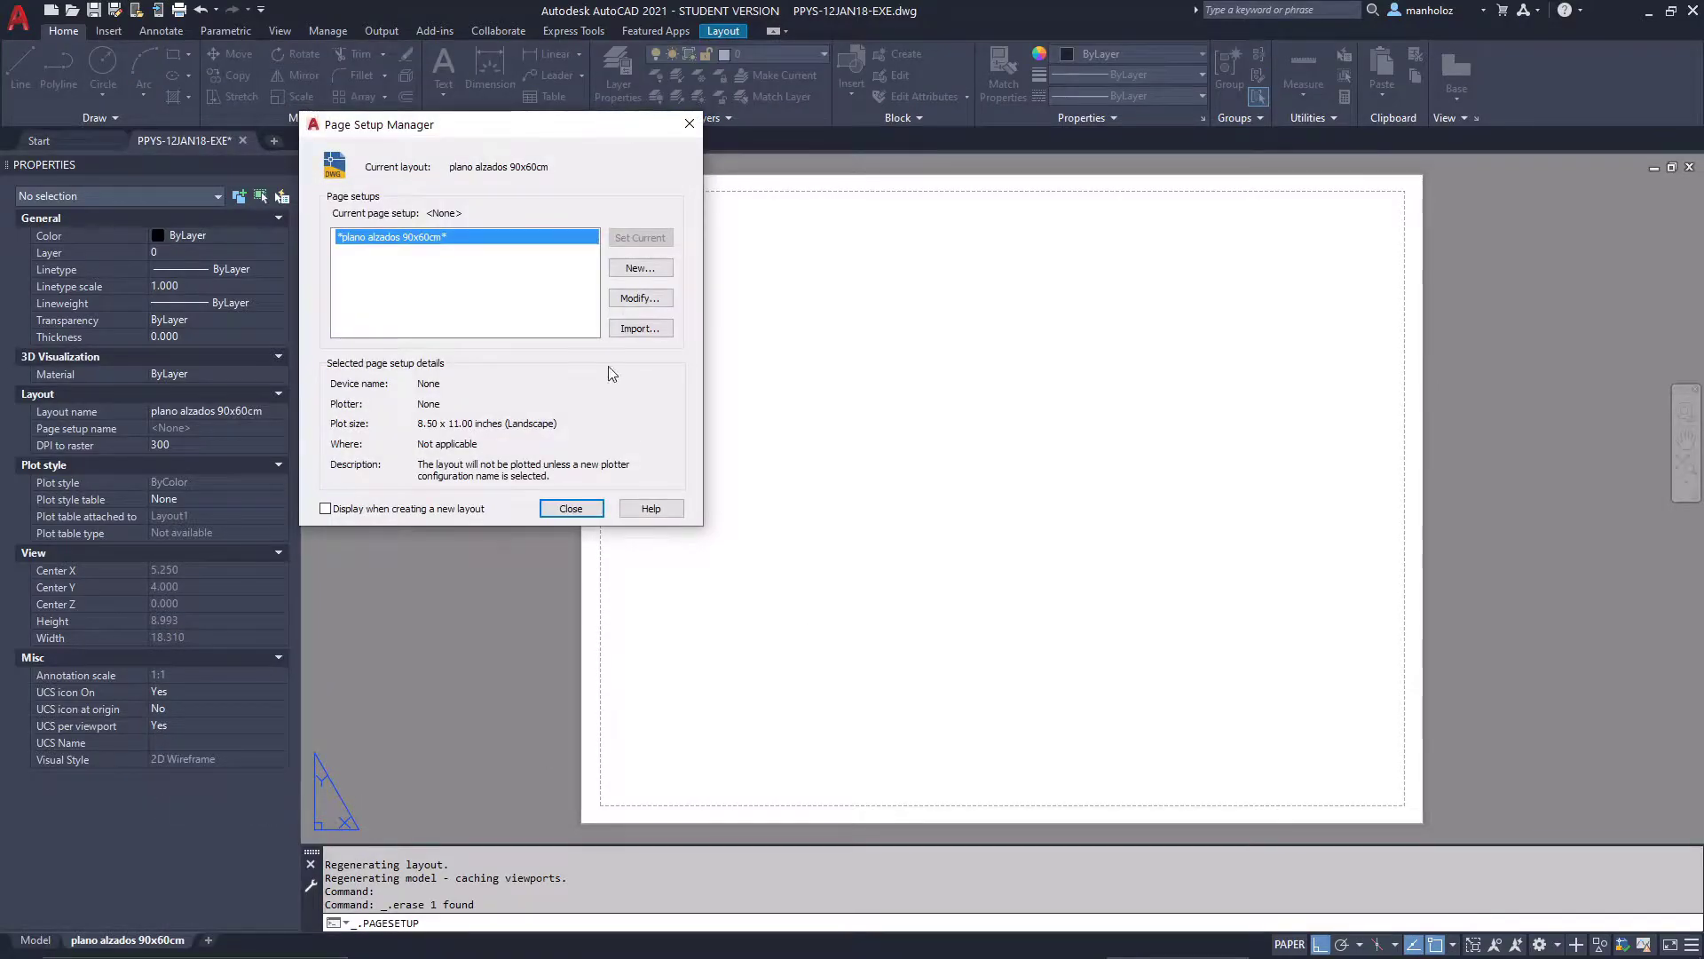
{"action": "left_click", "coordinate": [640, 268]}
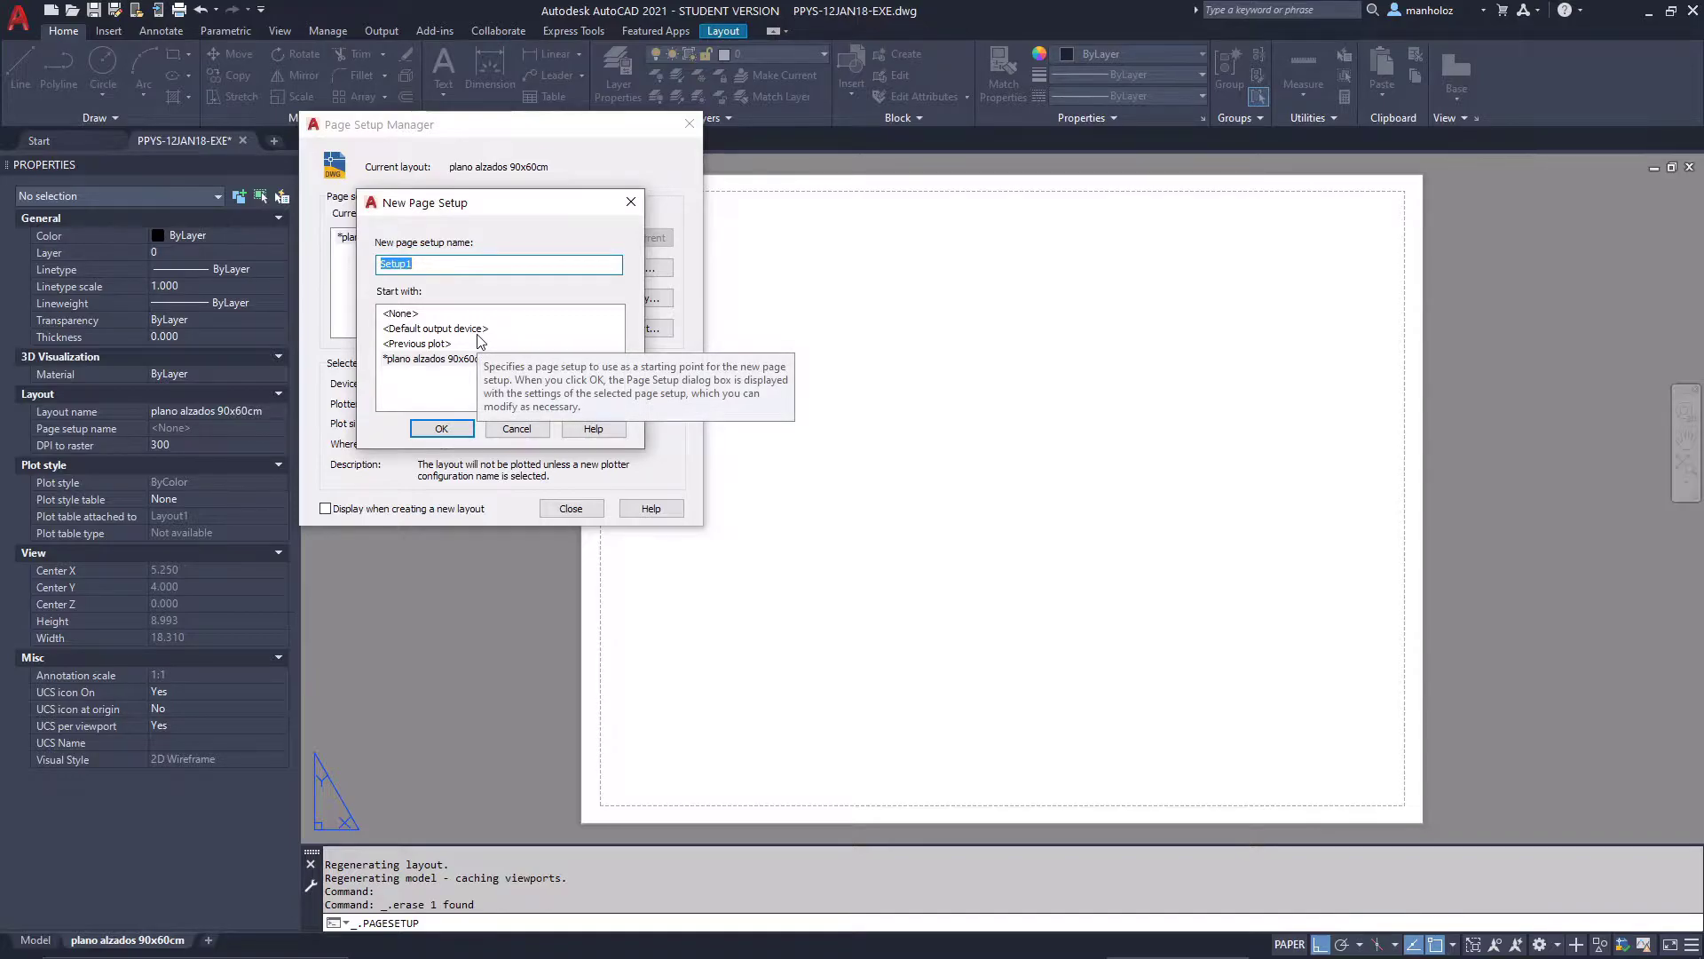
{"action": "type", "text": "planos hori"}
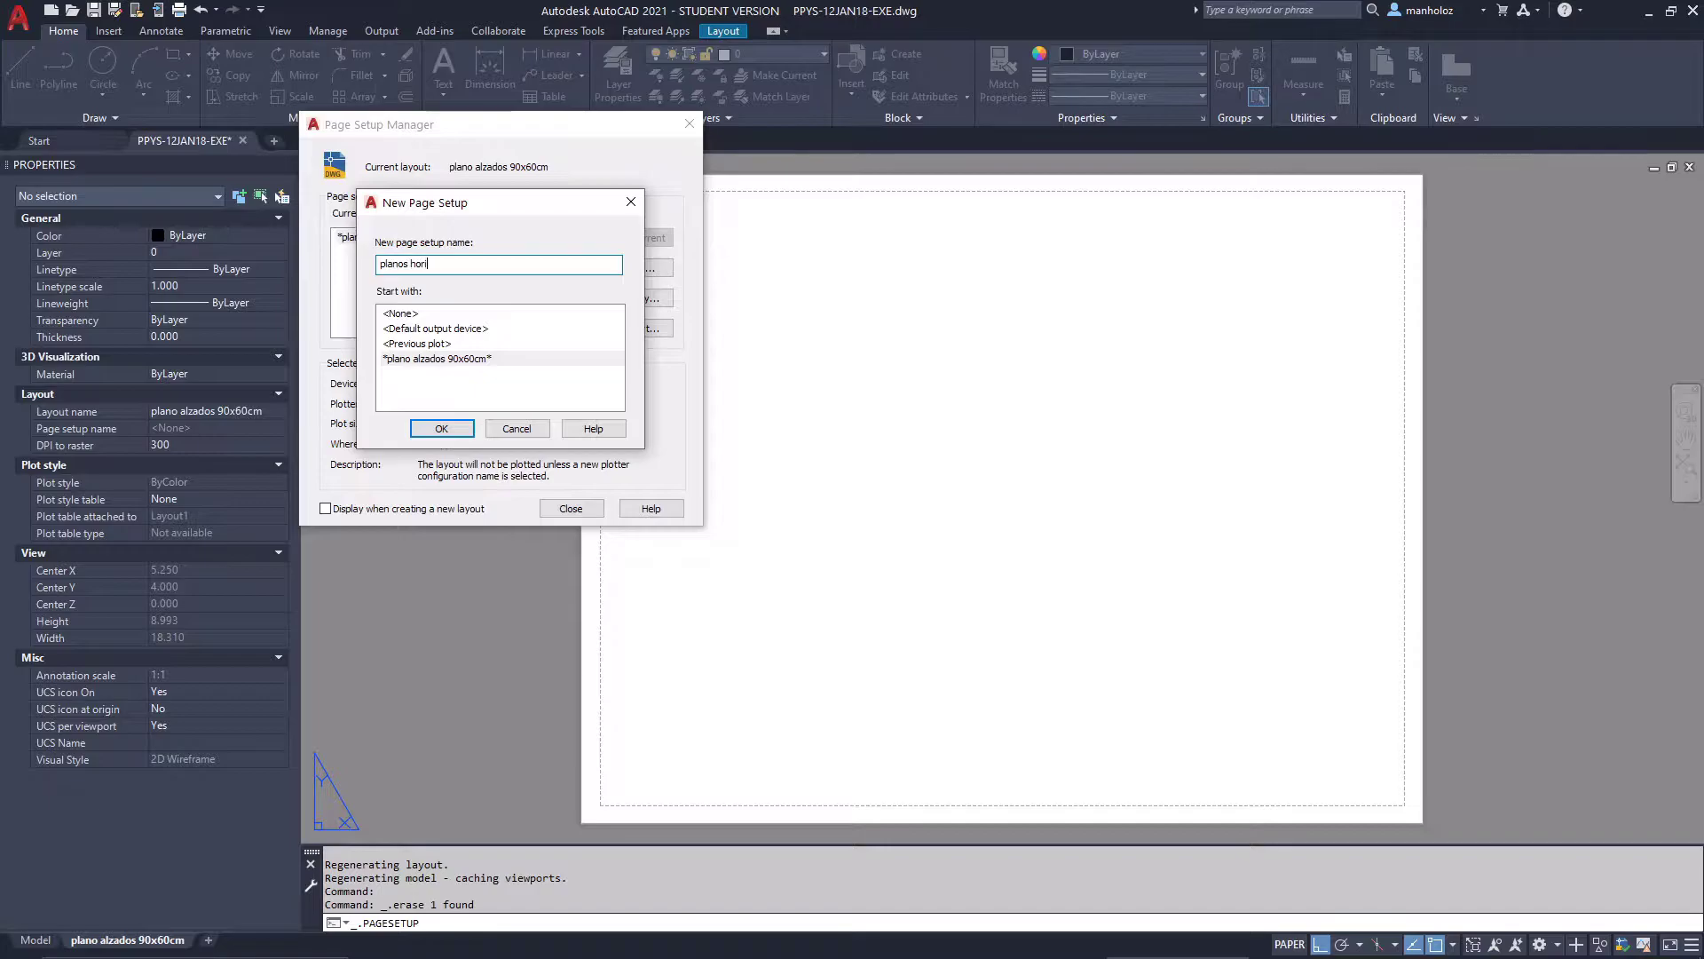
{"action": "type", "text": "es"}
{"action": "key", "text": "Return"}
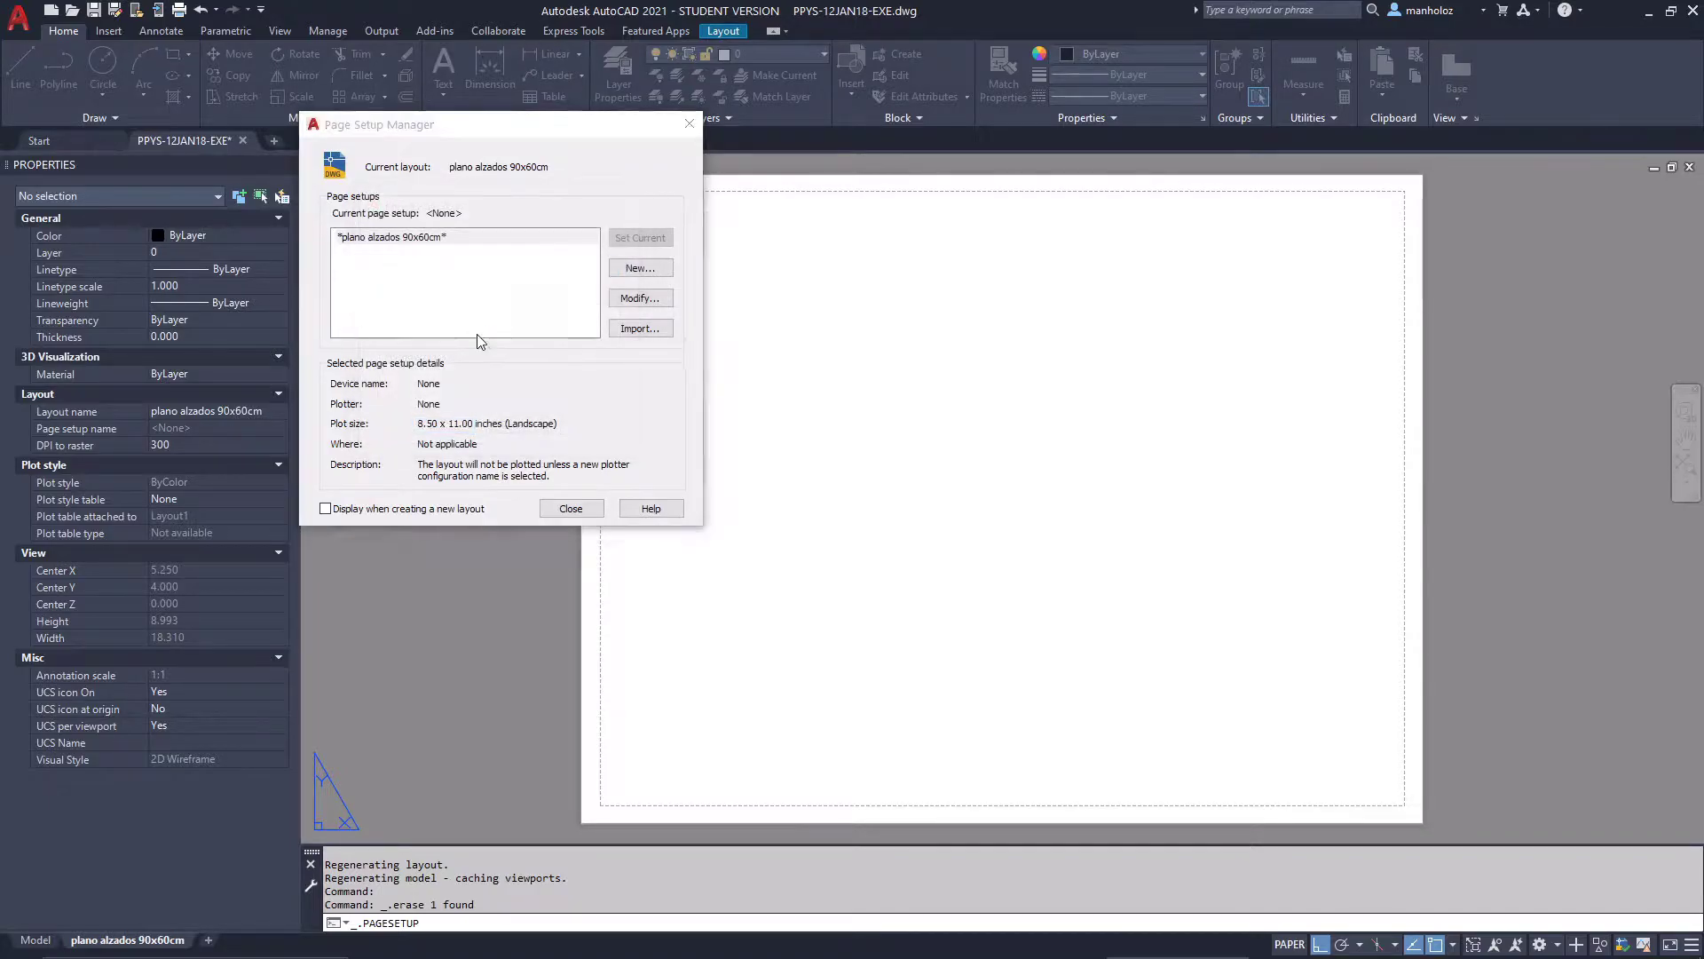
Set the plotter to AutoCAD PDF (High Quality Print) with ARCH expand D (36 x 24 in) paper
{"action": "left_click", "coordinate": [371, 201]}
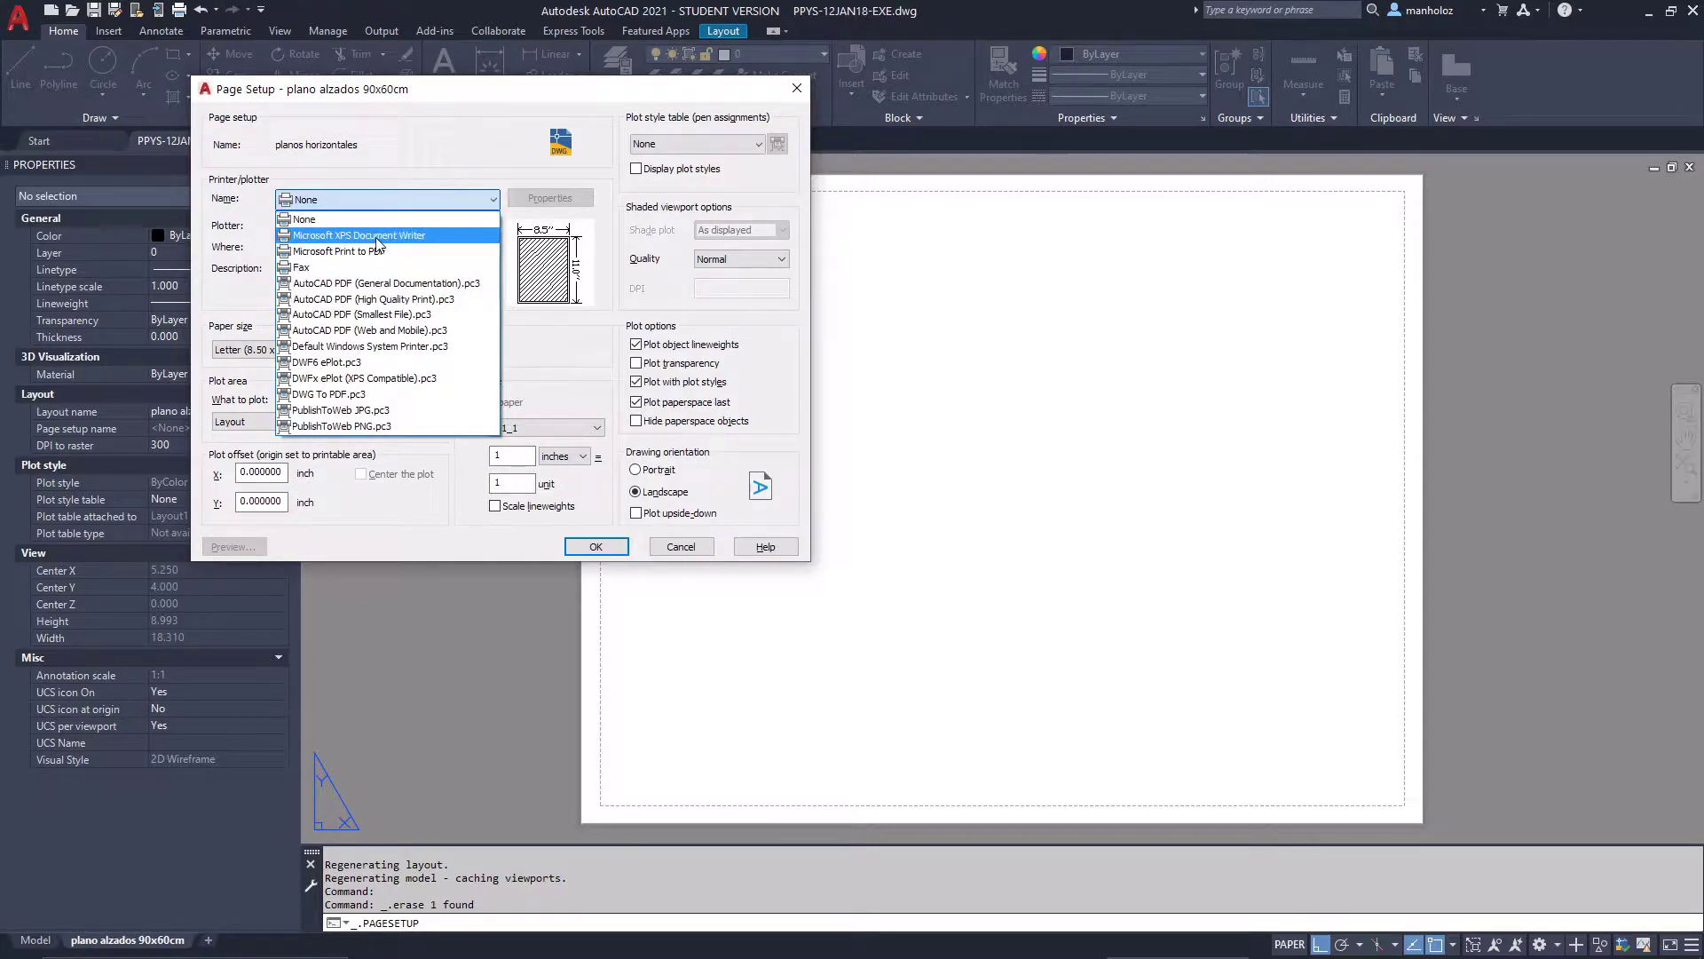
{"action": "left_click", "coordinate": [435, 299]}
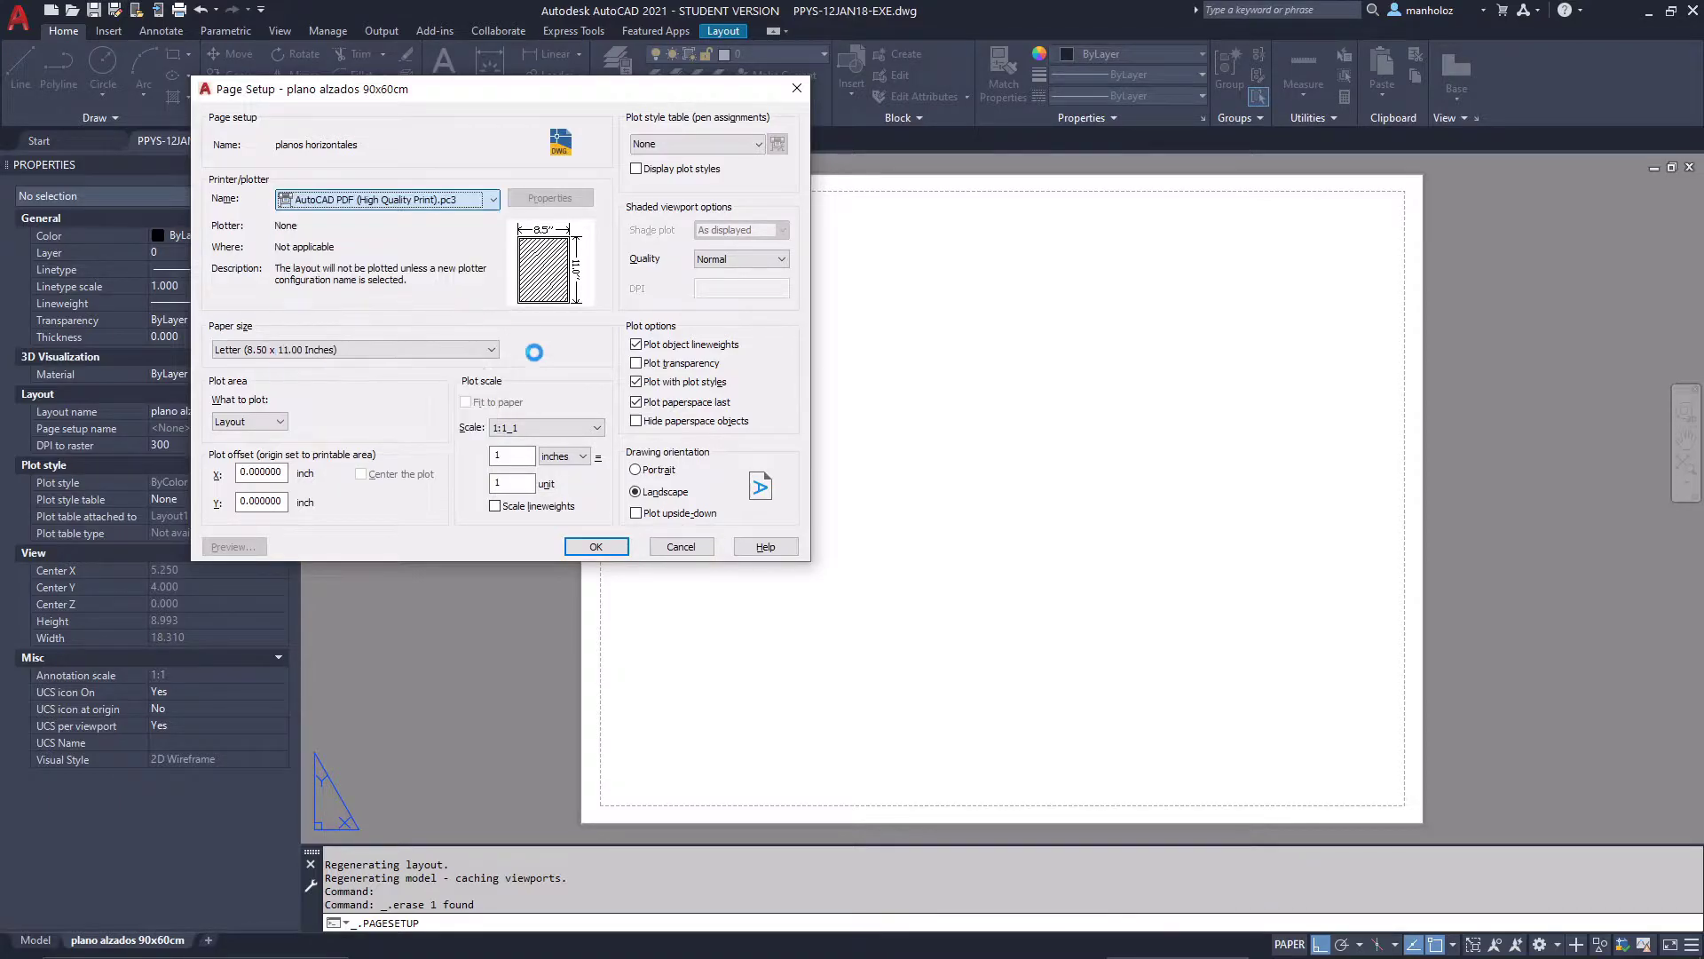
{"action": "left_click", "coordinate": [277, 349]}
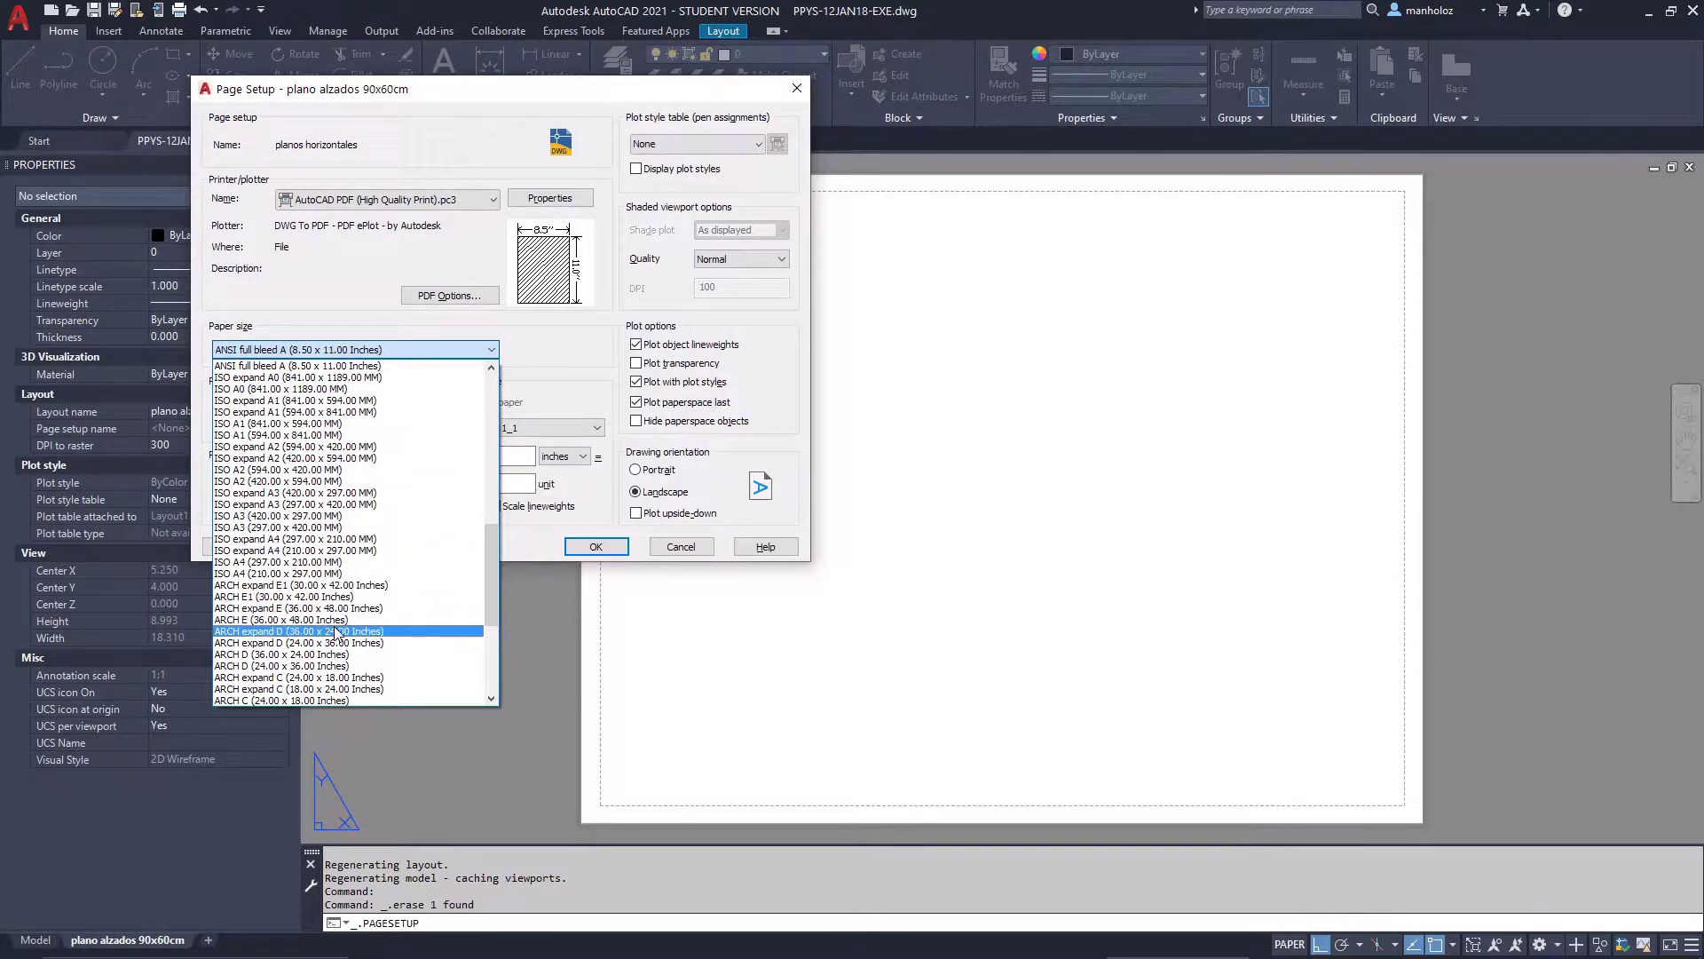
{"action": "left_click", "coordinate": [312, 634]}
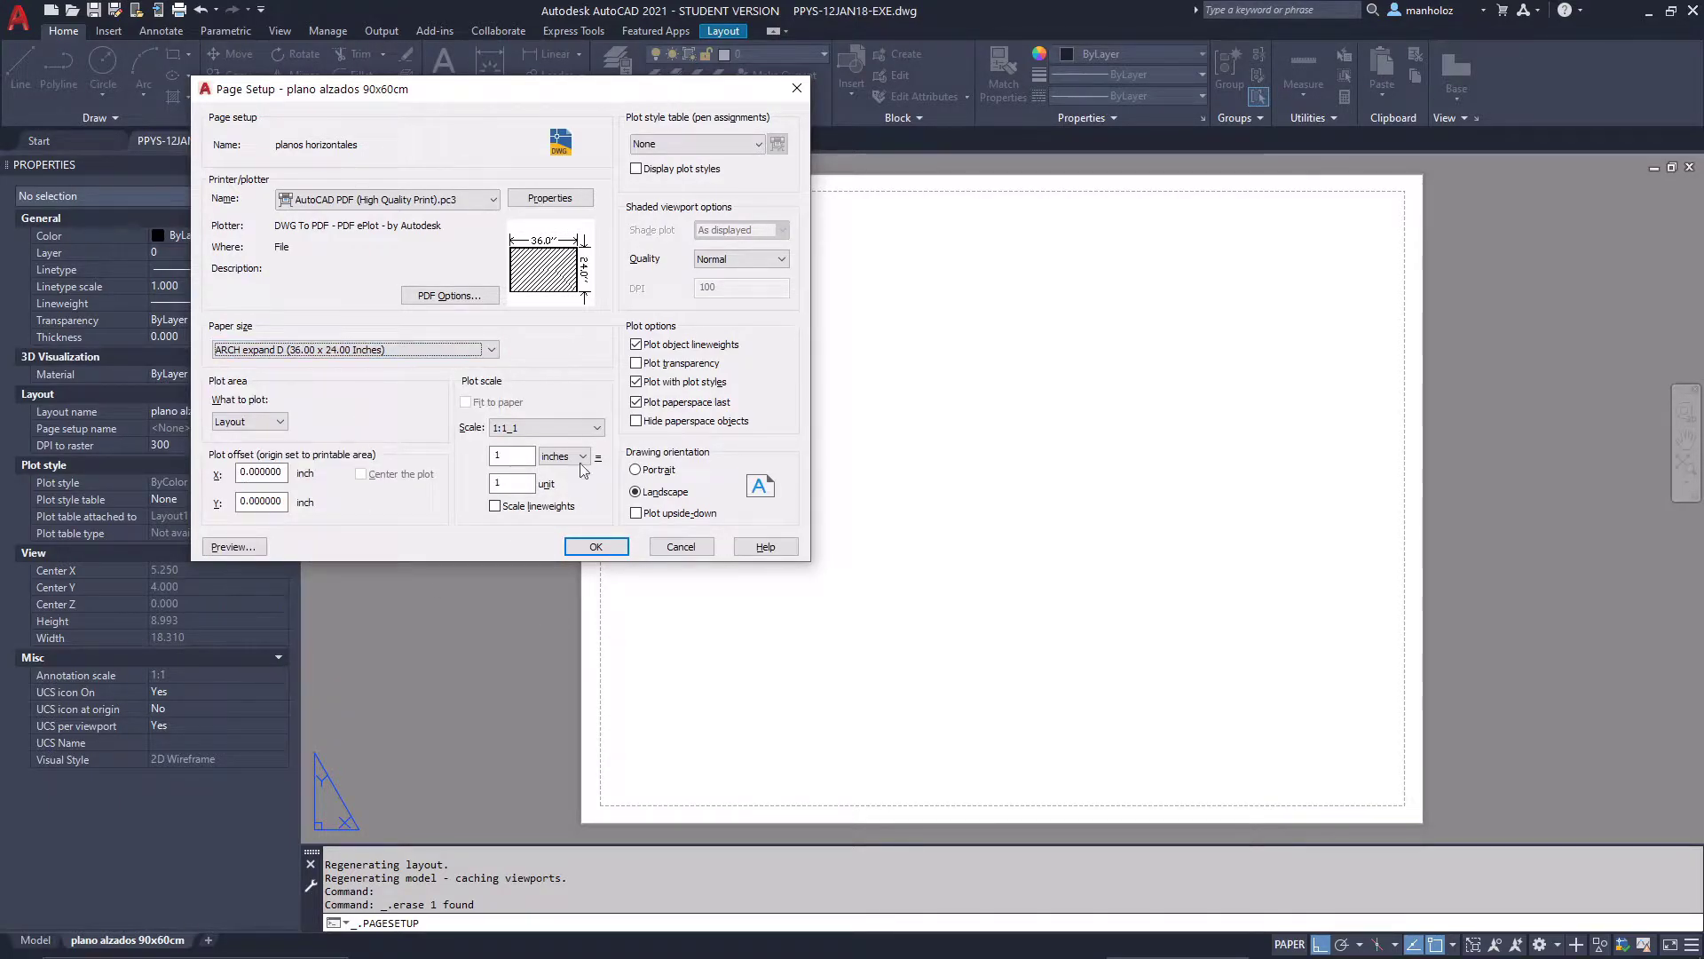
Set the plot scale to exactly 1:1 in millimetres (1 mm = 1 unit)
{"action": "left_click", "coordinate": [564, 428]}
{"action": "scroll", "coordinate": [576, 455], "scroll_direction": "up", "scroll_amount": 1}
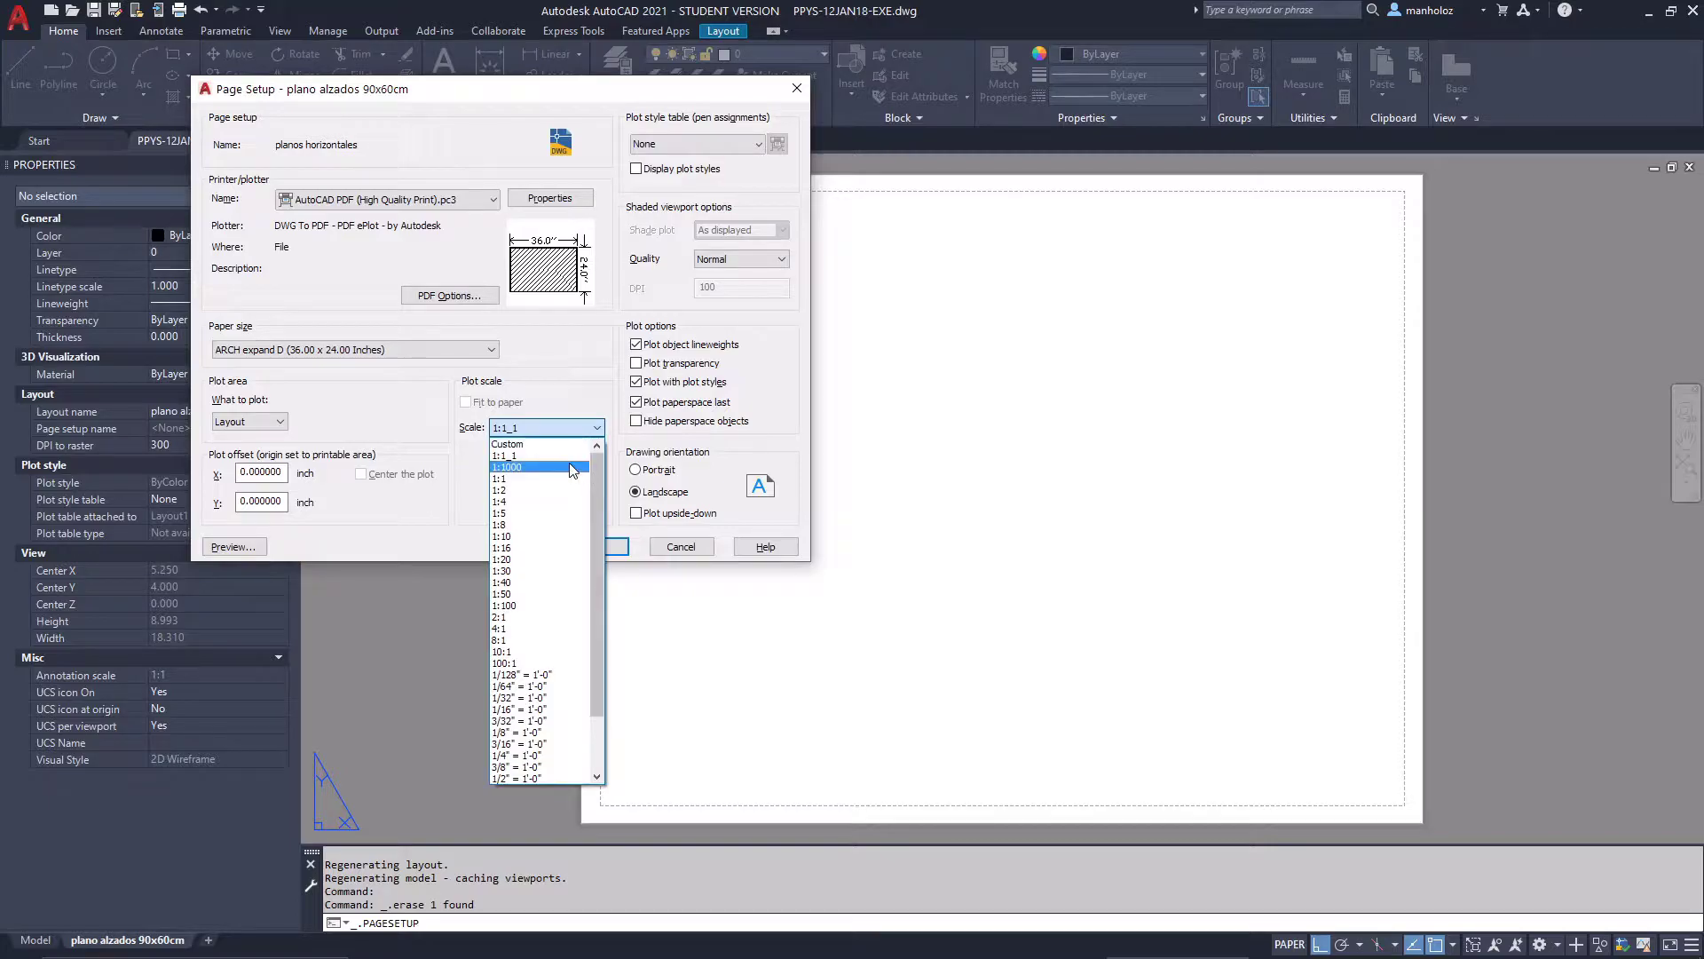
{"action": "left_click", "coordinate": [528, 480]}
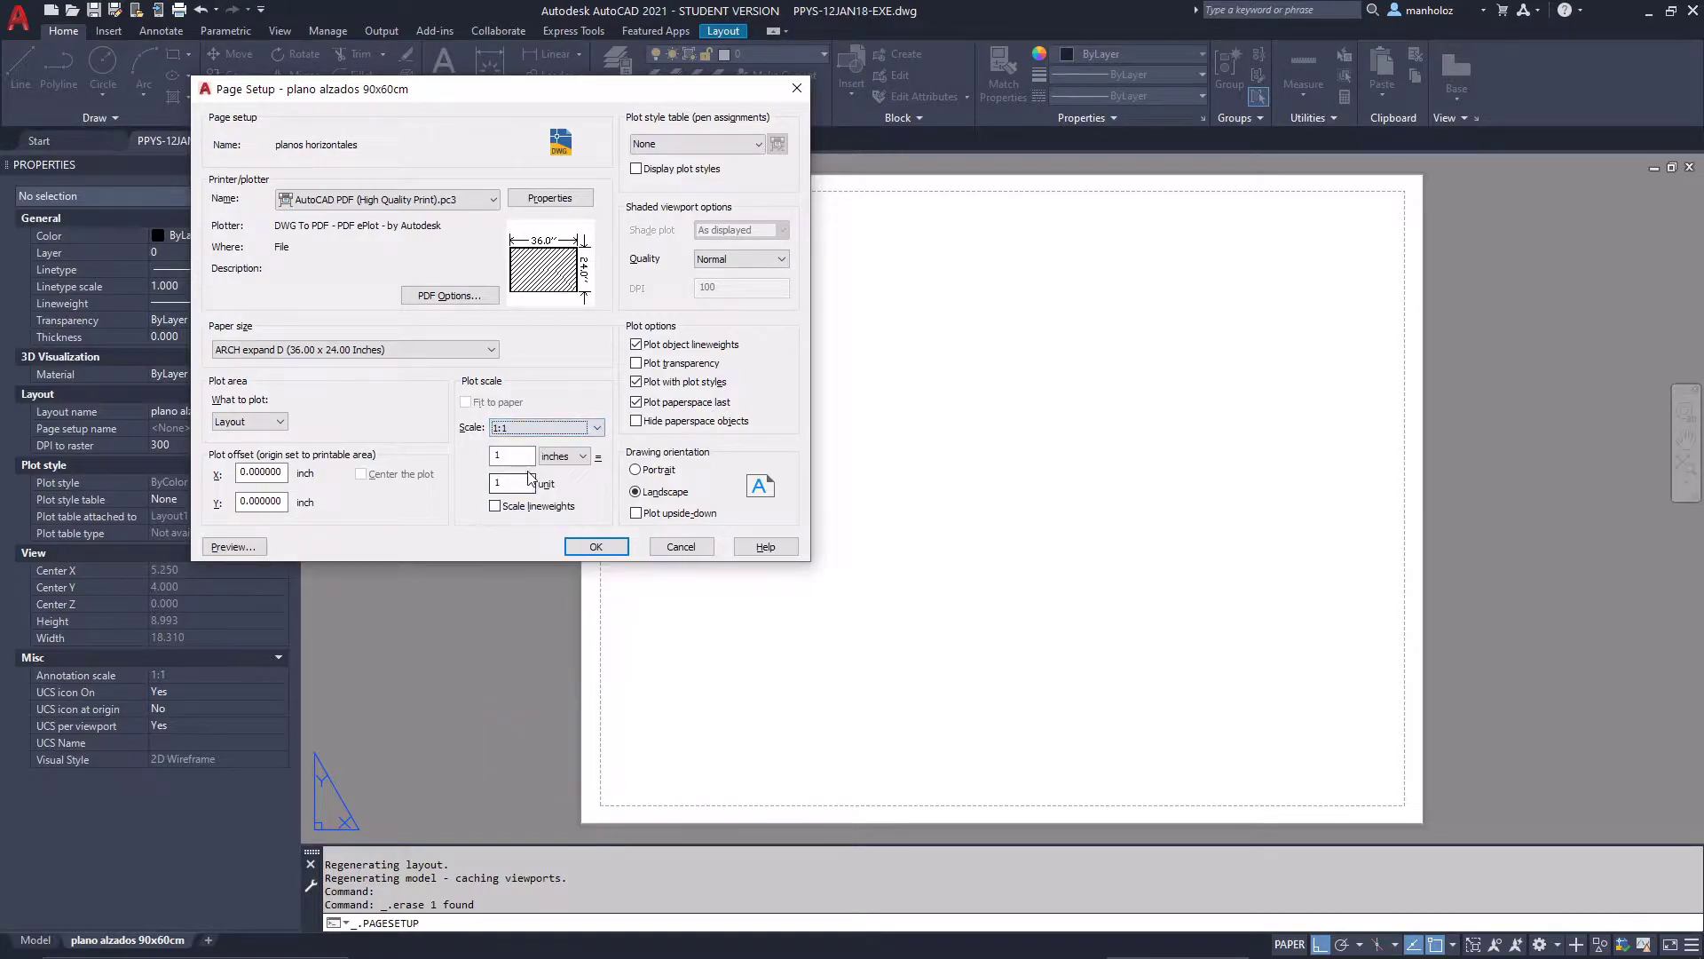
{"action": "left_click", "coordinate": [578, 456]}
{"action": "left_click", "coordinate": [555, 484]}
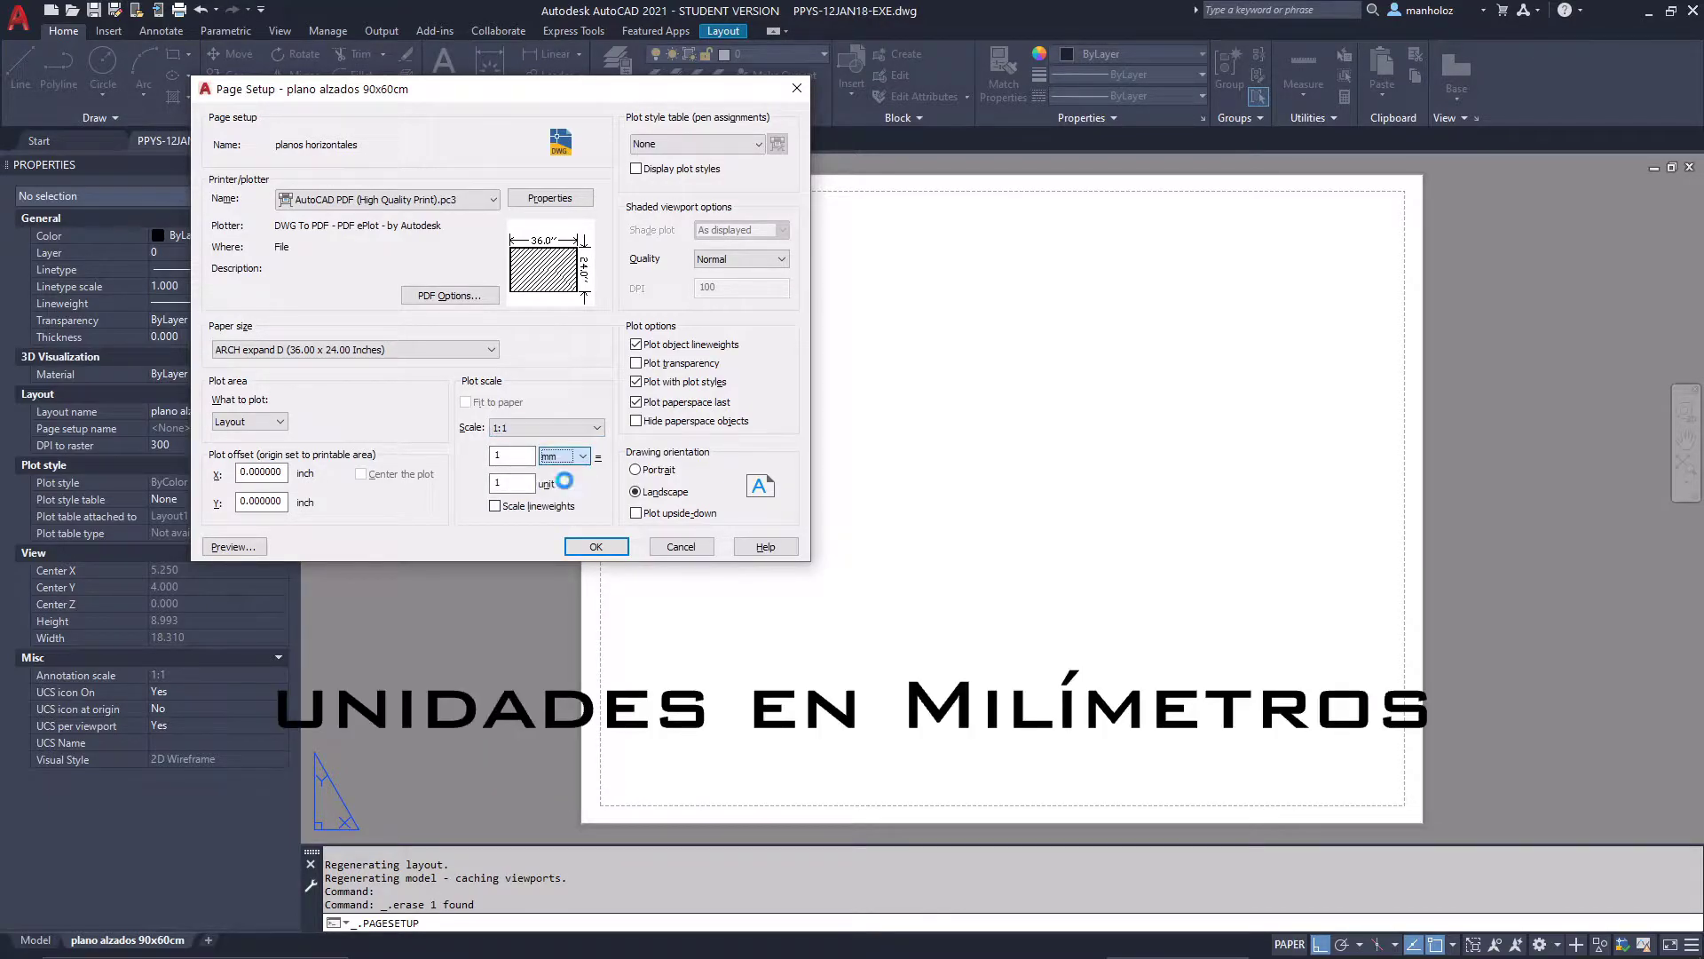
{"action": "double_click", "coordinate": [494, 483]}
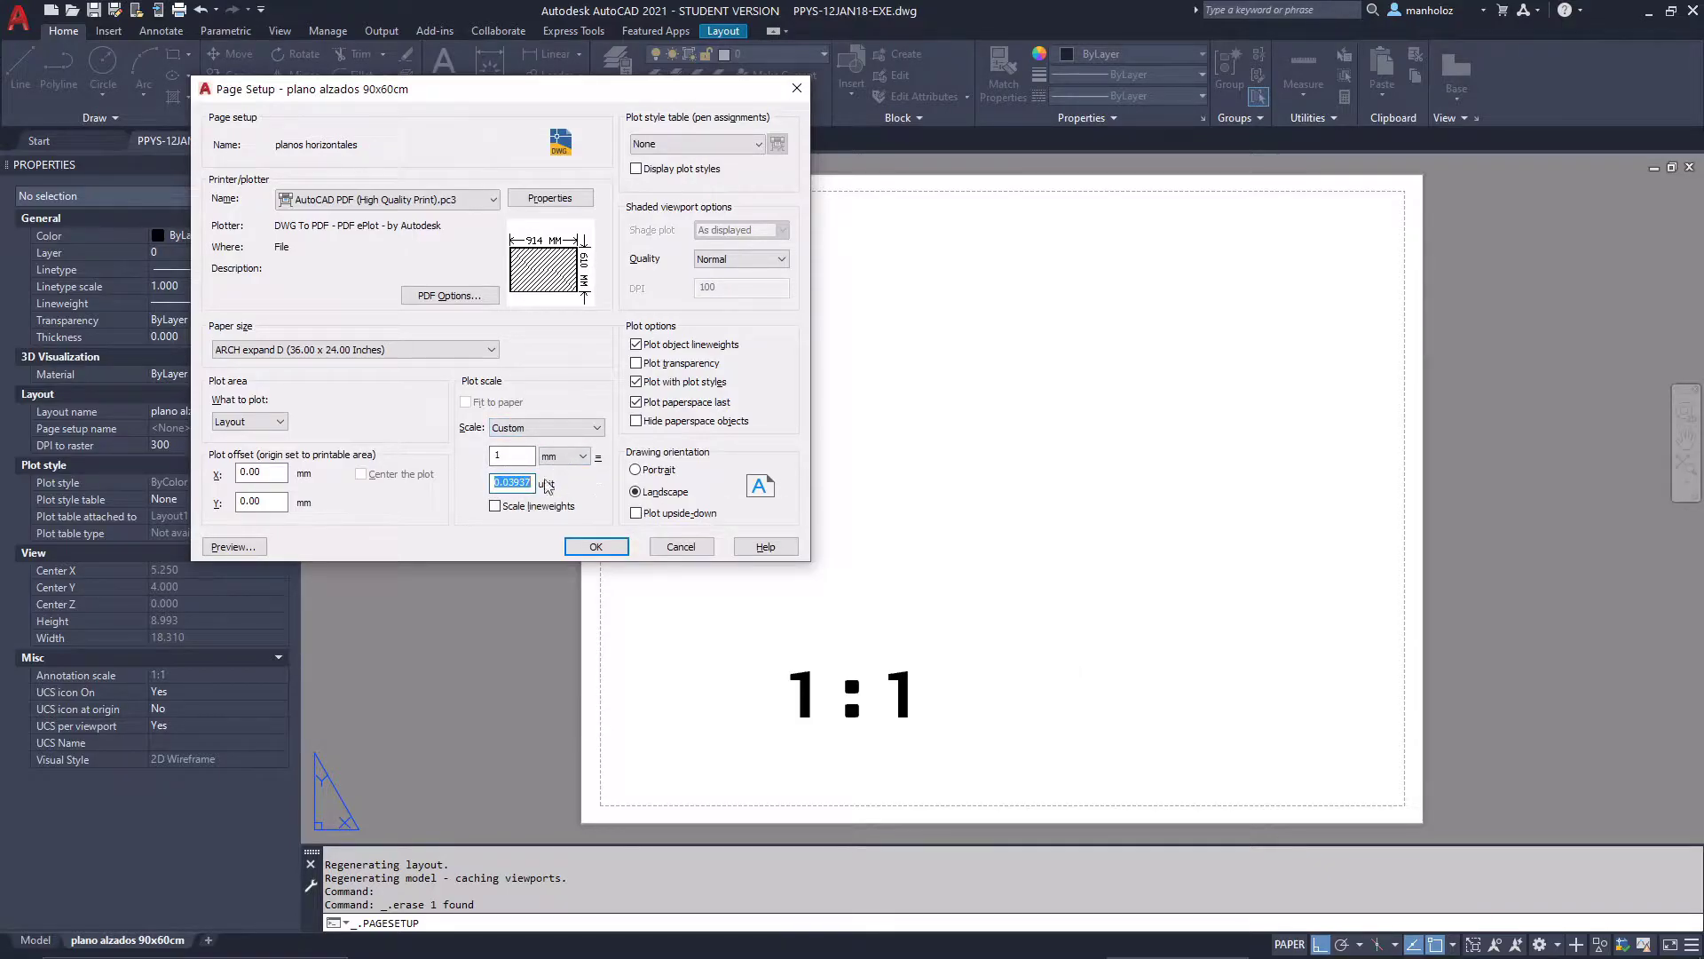
{"action": "type", "text": "1"}
{"action": "left_click", "coordinate": [518, 452]}
{"action": "left_click", "coordinate": [545, 429]}
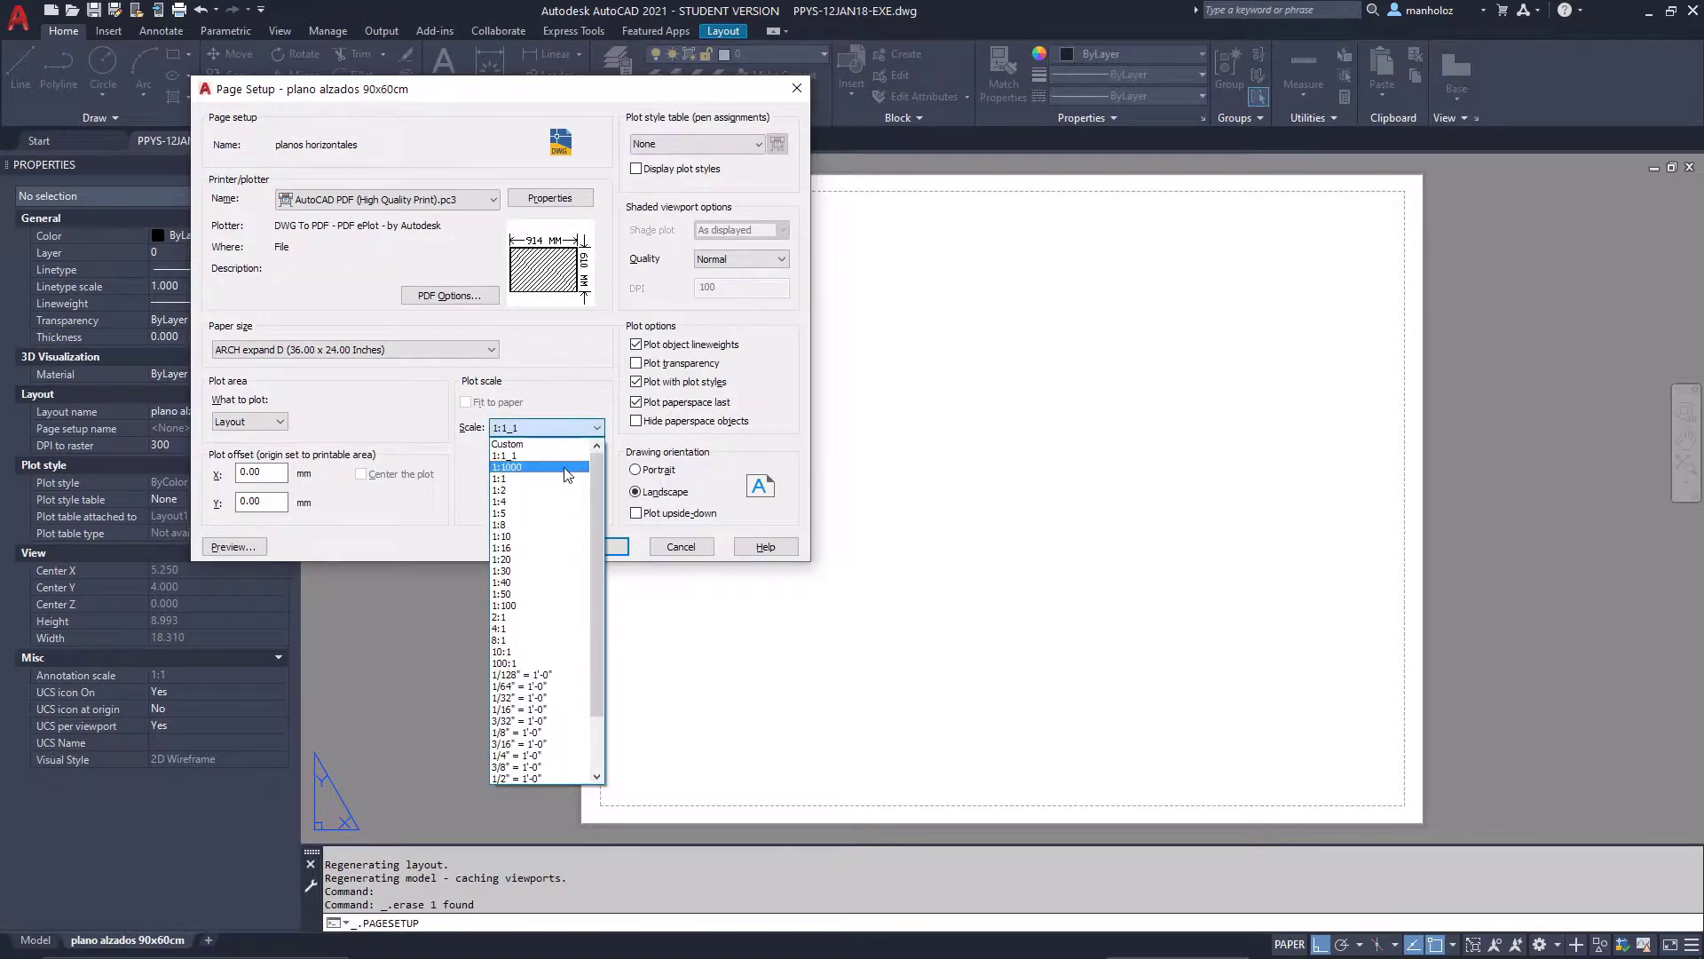
{"action": "left_click", "coordinate": [517, 481]}
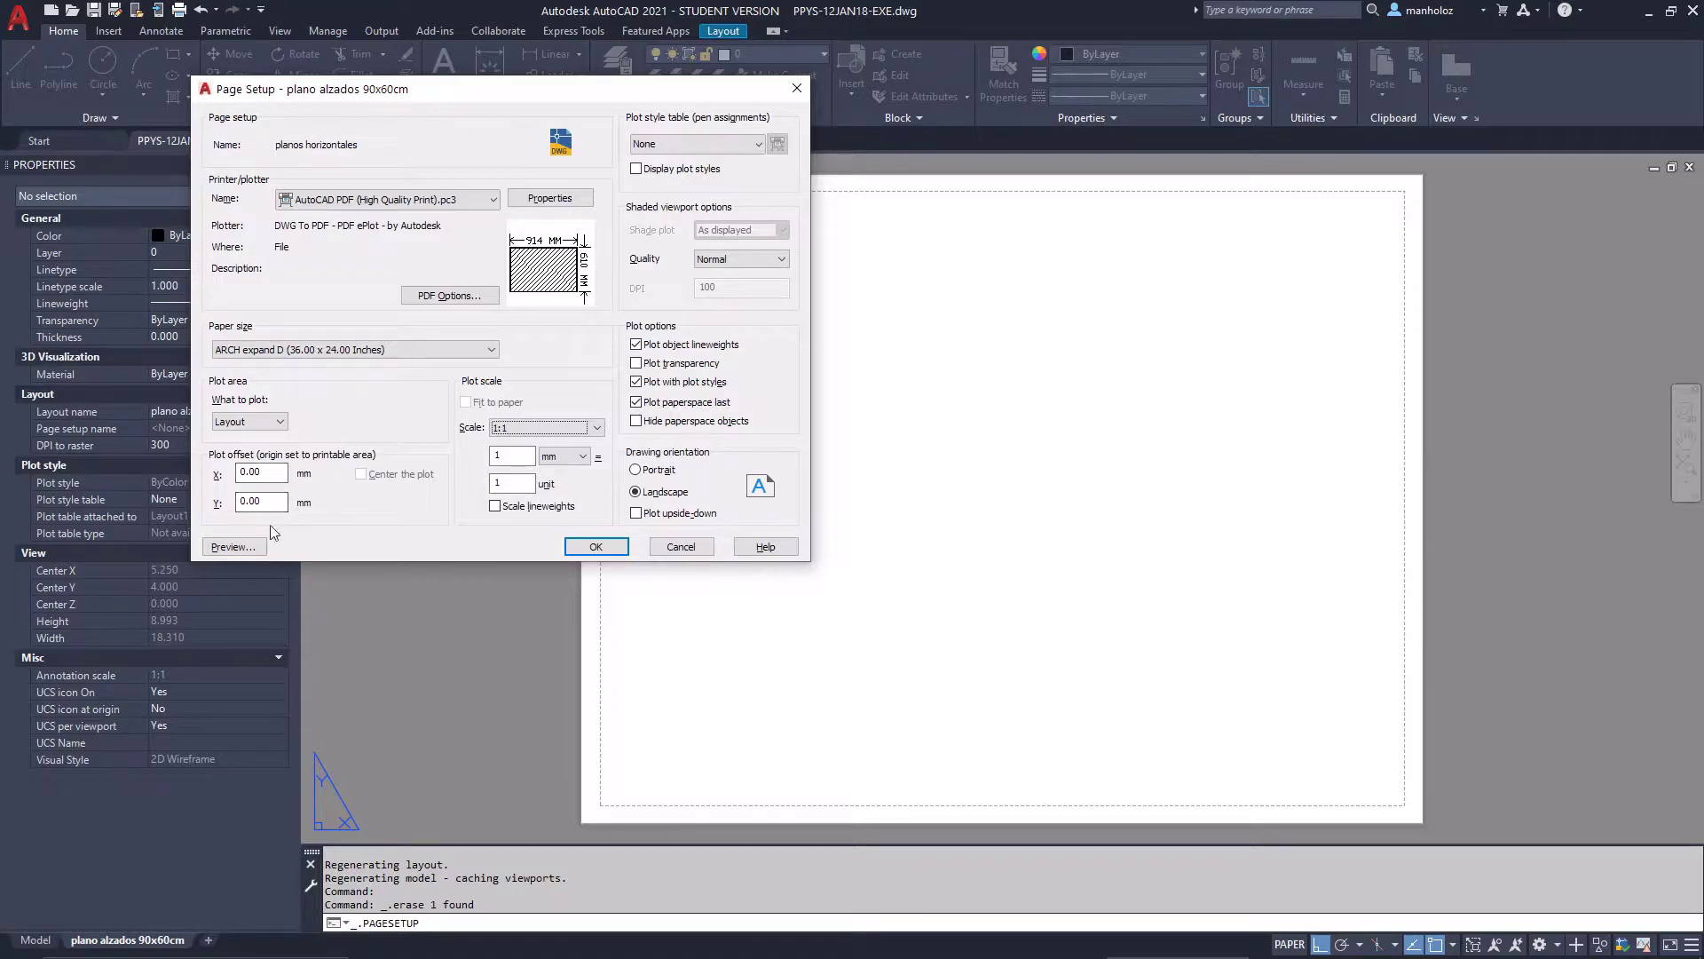
Use monochrome.ctb with plot styles displayed, Normal shaded quality, plot transparency on, and accept
{"action": "left_click", "coordinate": [688, 144]}
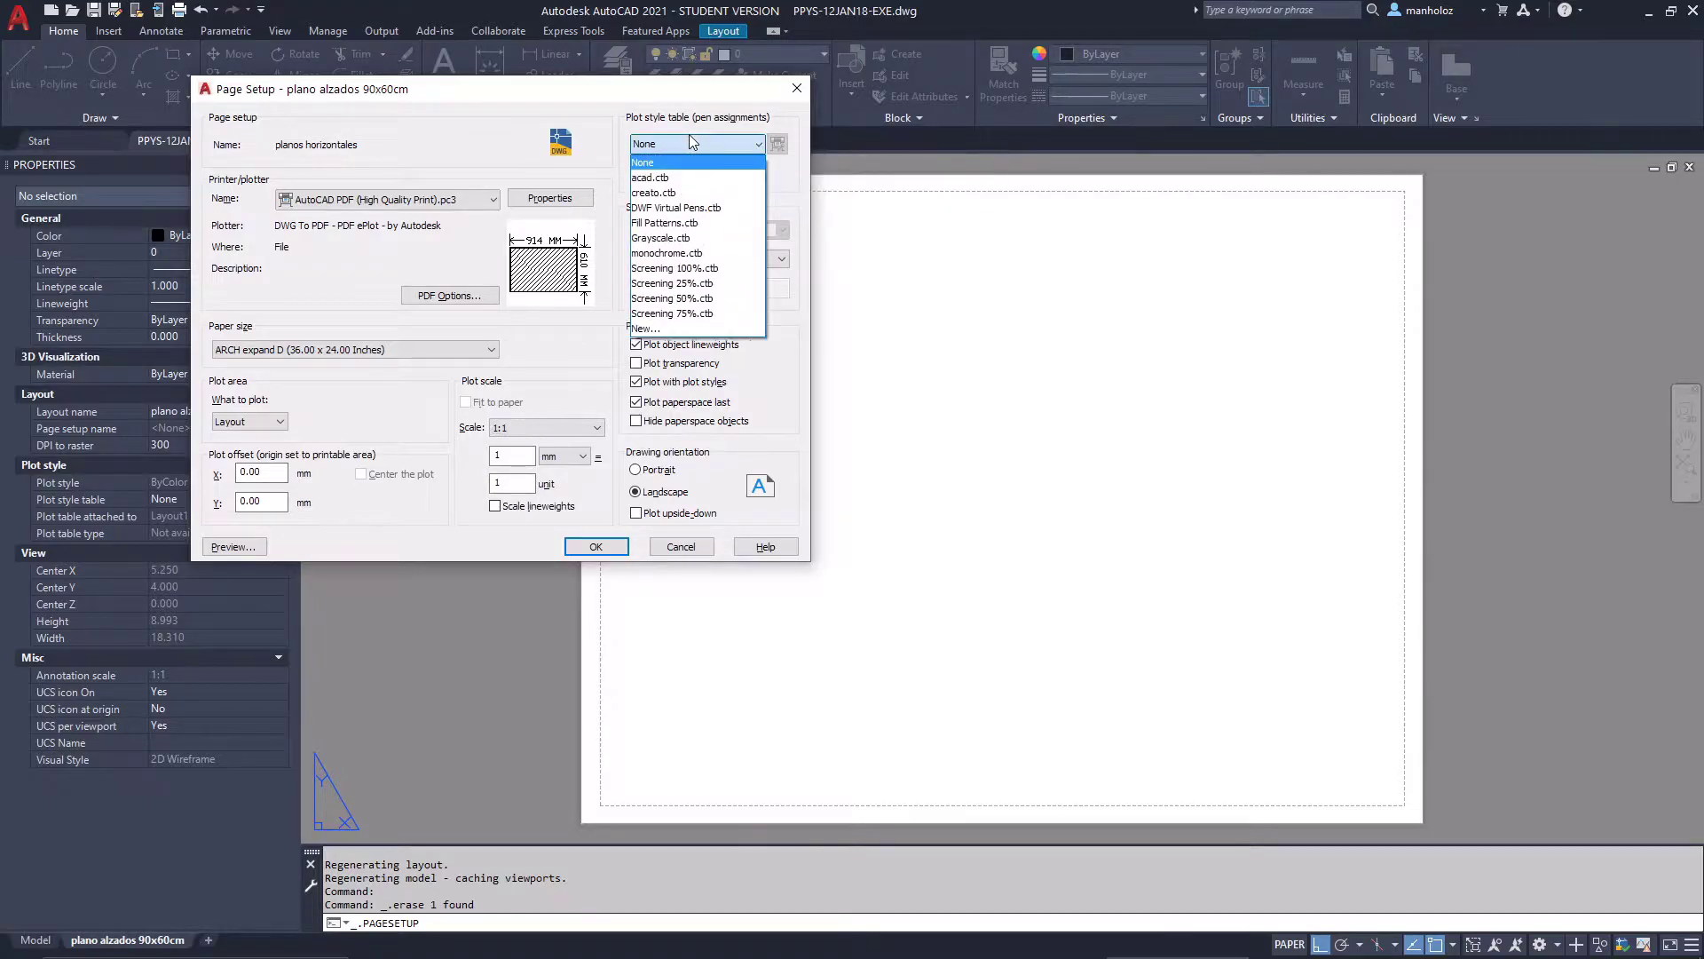
{"action": "left_click", "coordinate": [663, 256]}
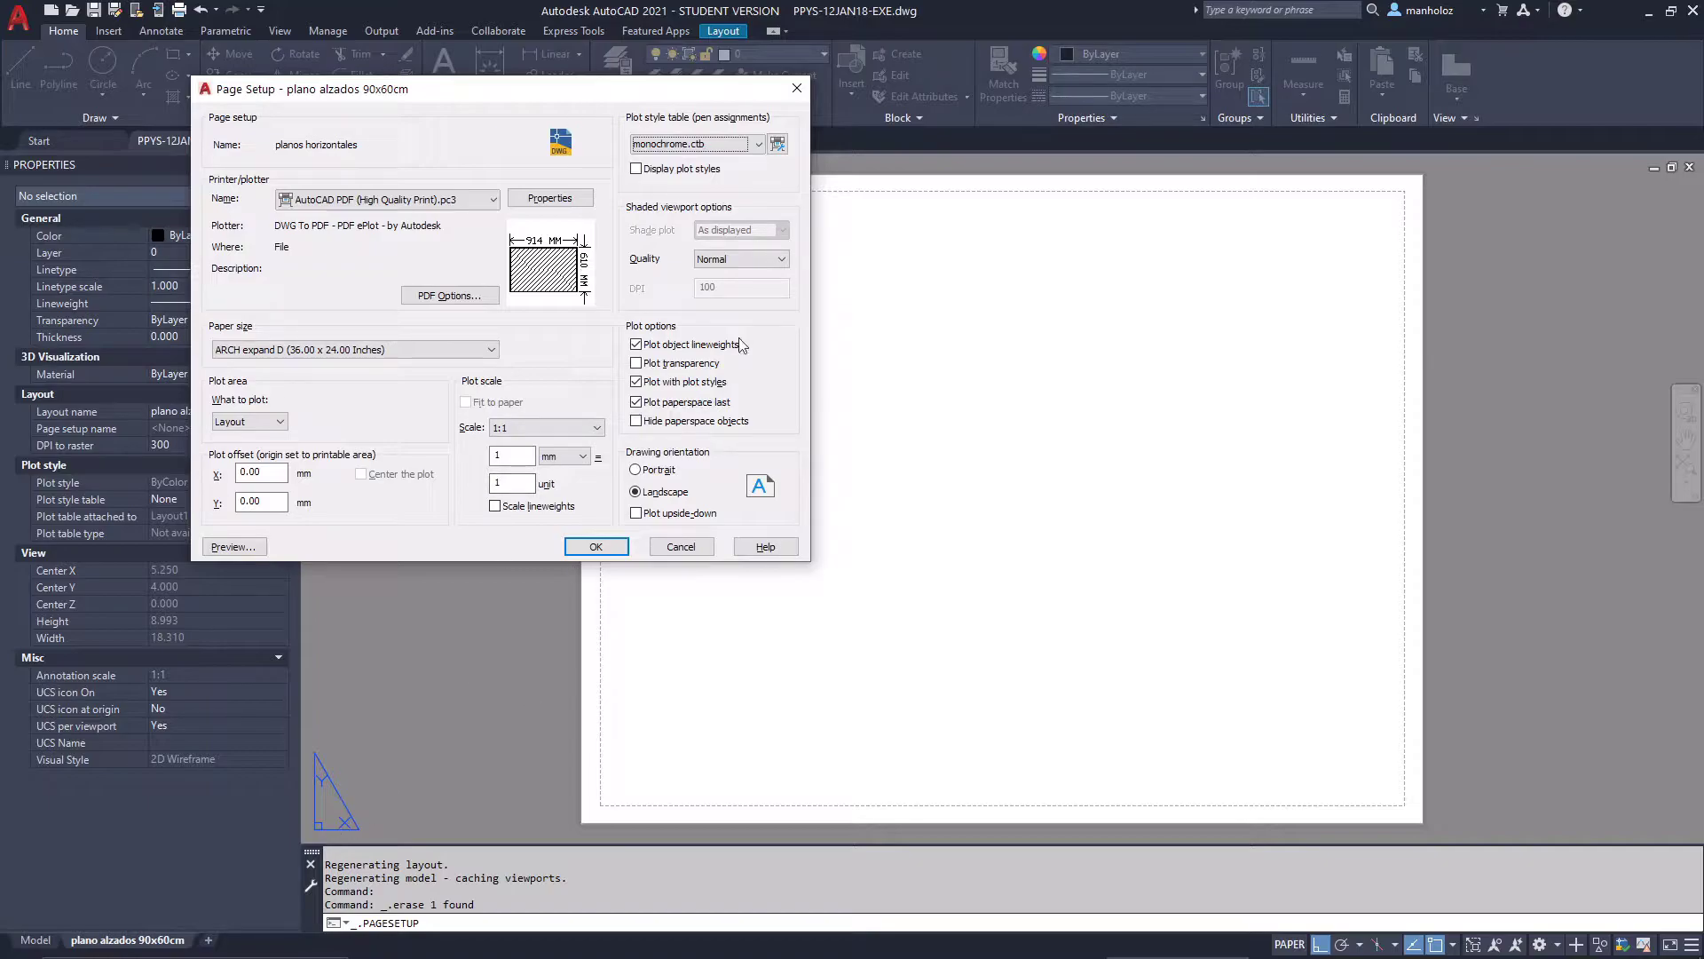
{"action": "left_click", "coordinate": [635, 168]}
{"action": "left_click", "coordinate": [763, 262]}
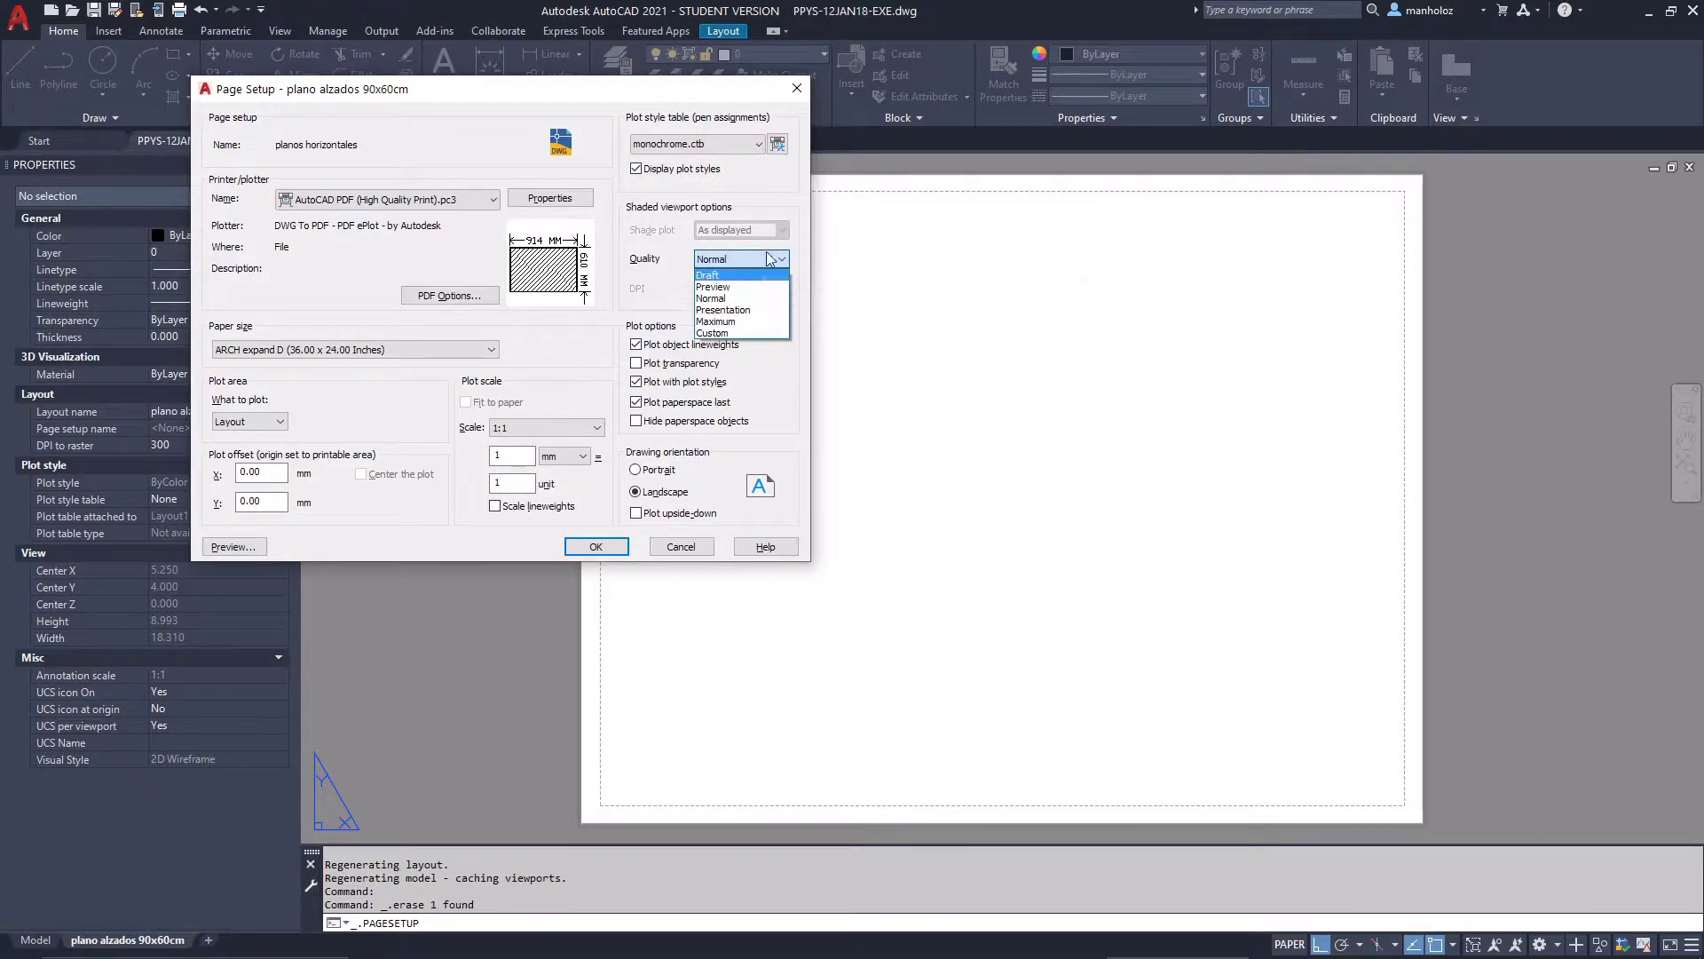
{"action": "left_click", "coordinate": [763, 260]}
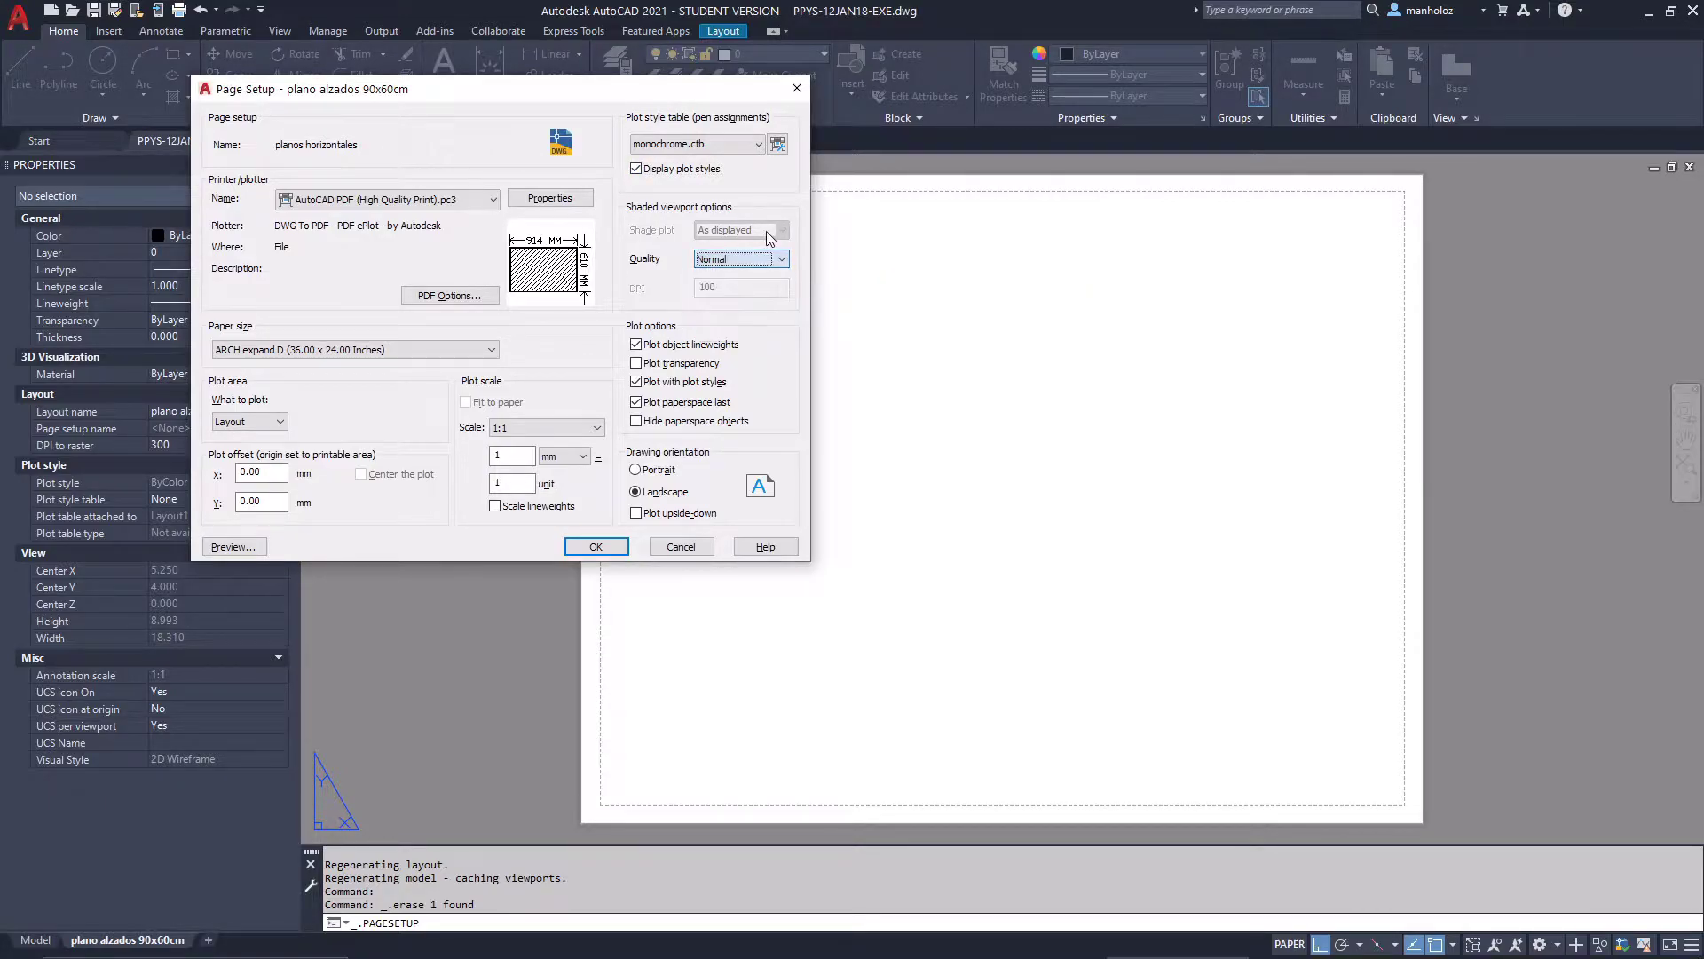
{"action": "left_click", "coordinate": [636, 363]}
{"action": "left_click", "coordinate": [596, 547]}
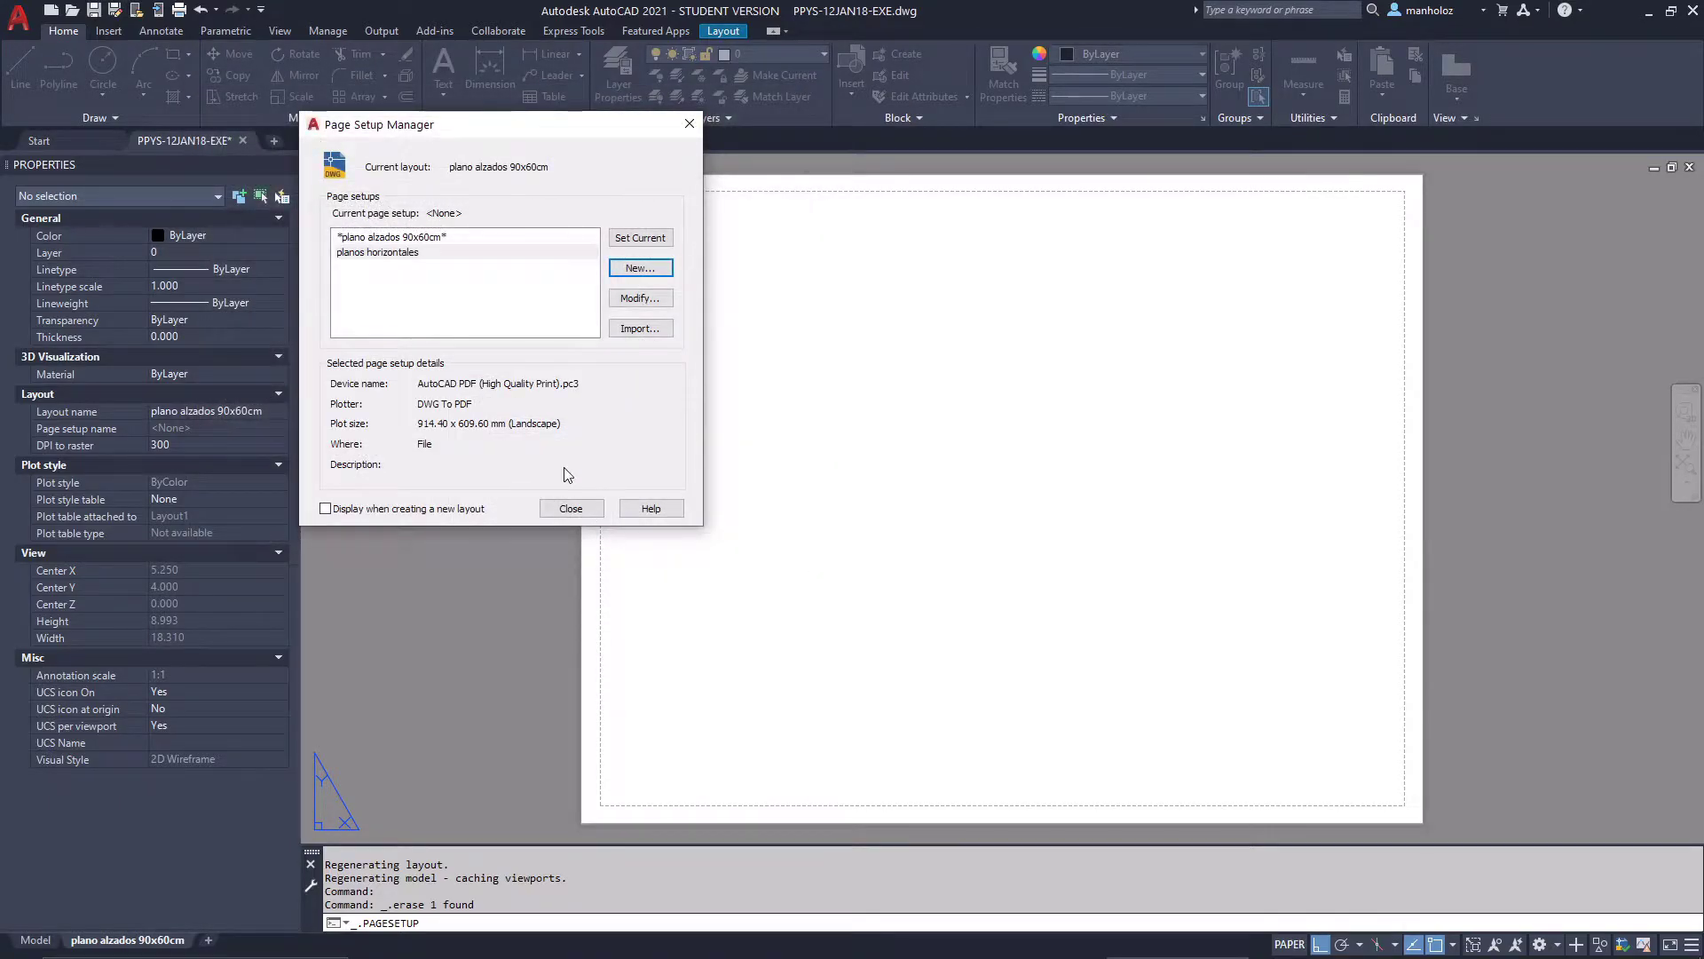
{"action": "left_click", "coordinate": [566, 509]}
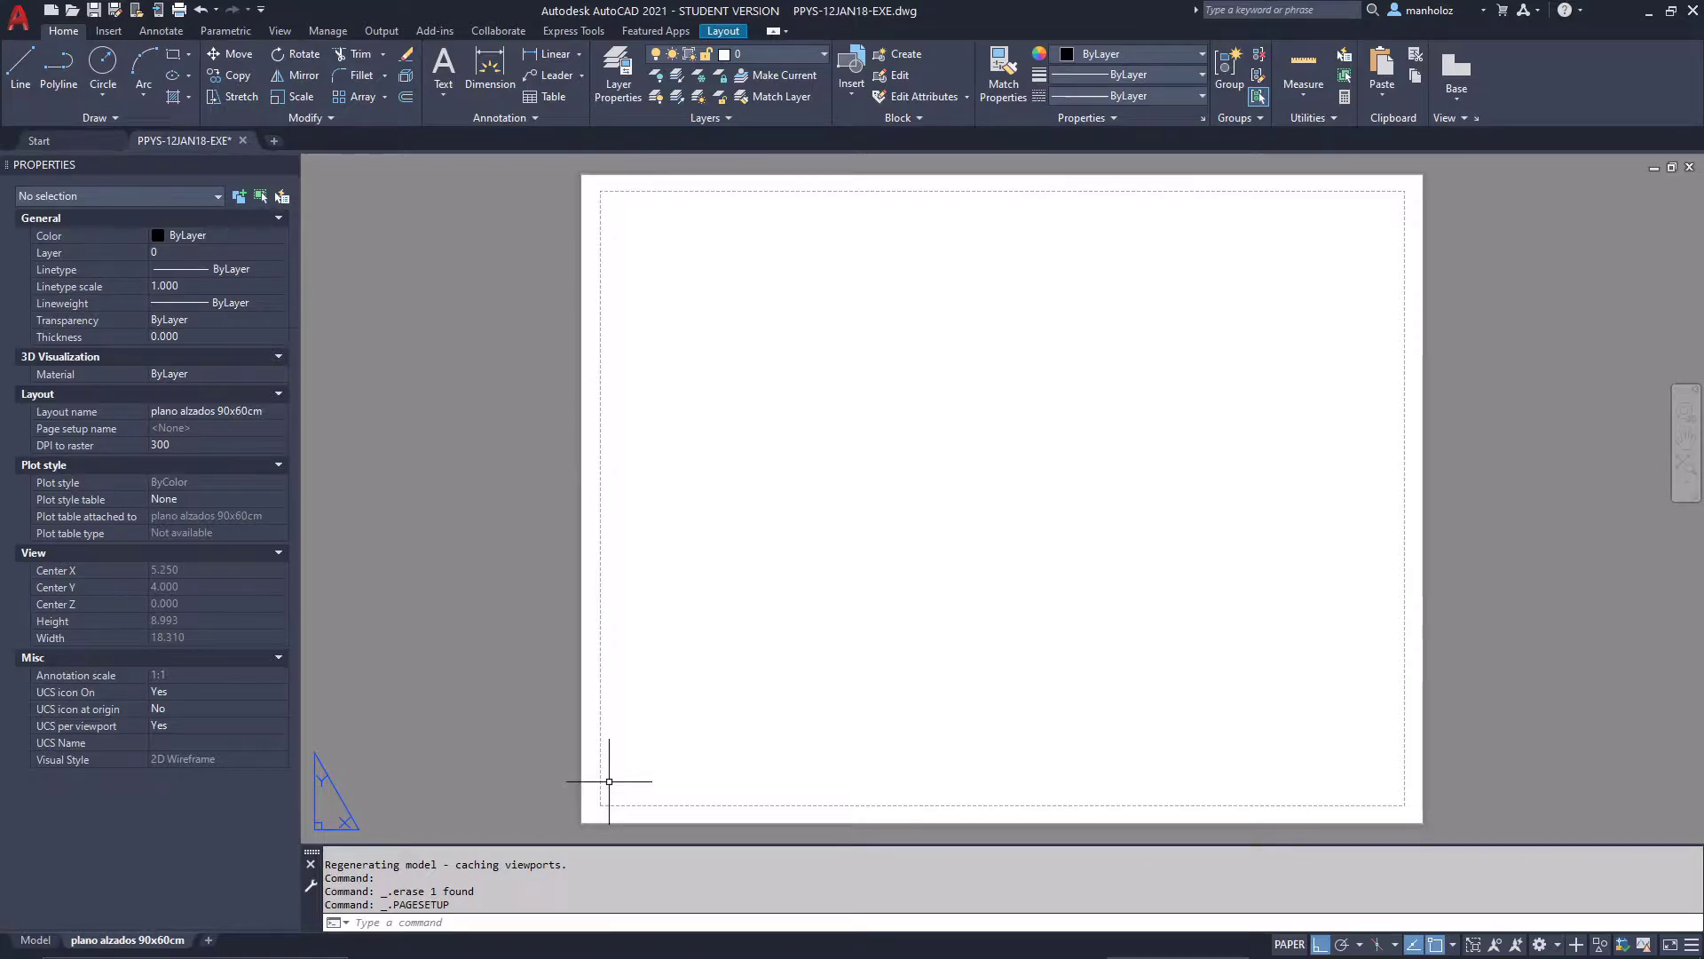
{"action": "left_click", "coordinate": [786, 49]}
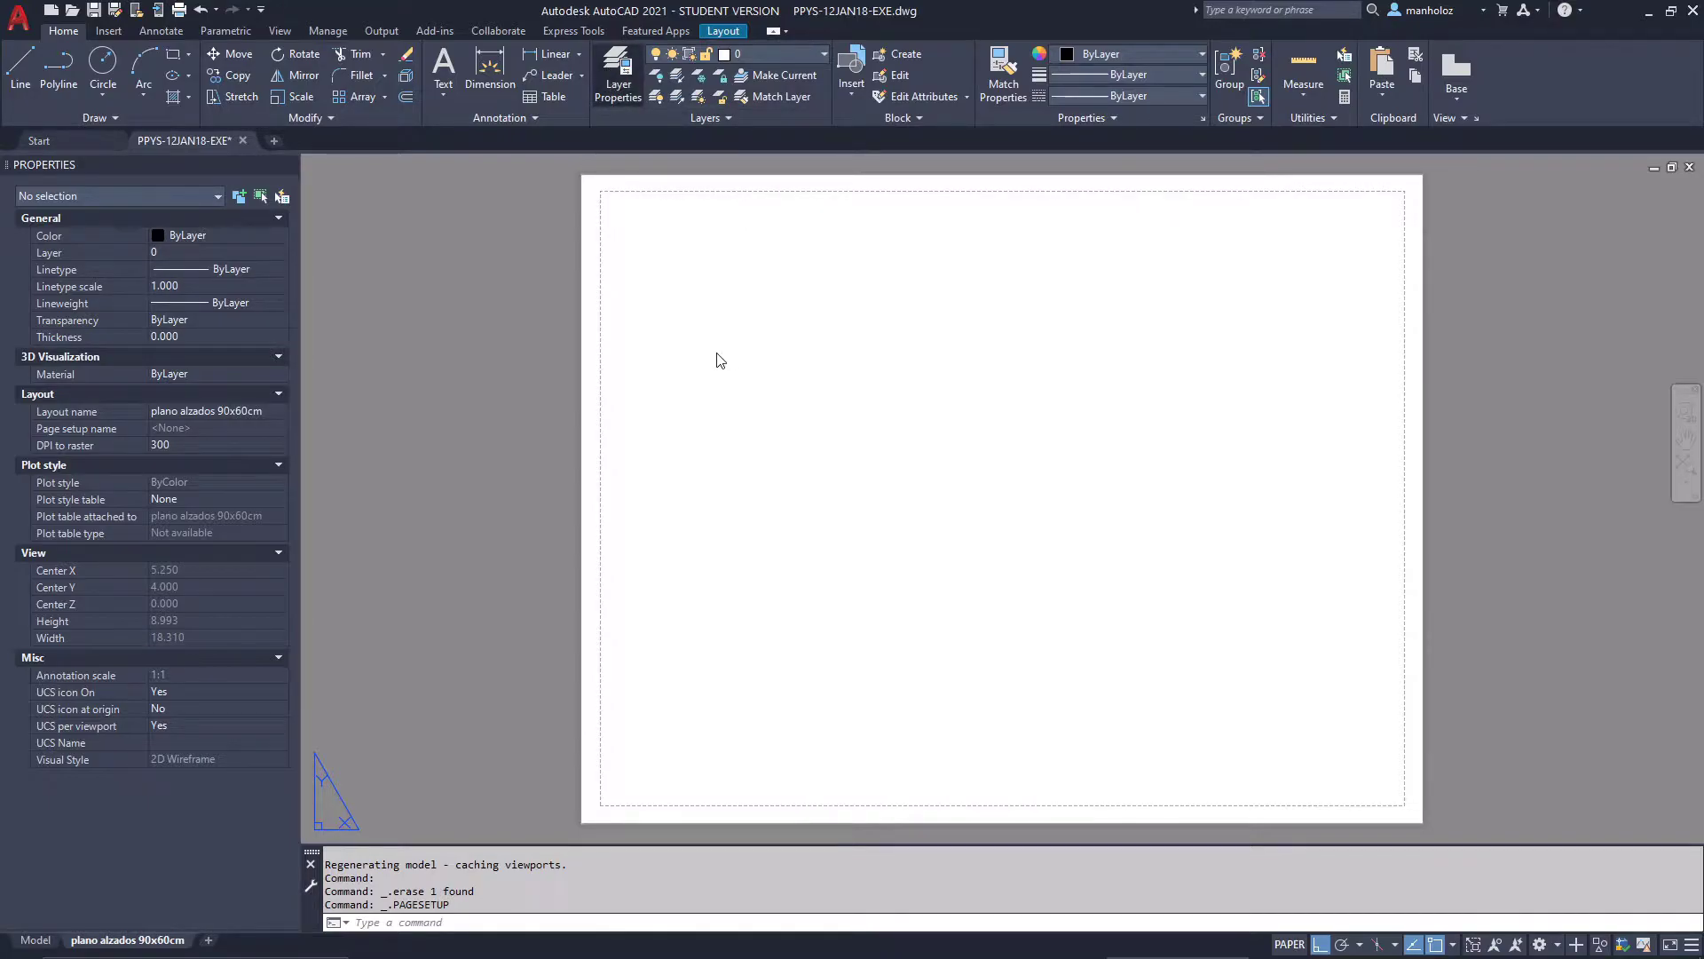
Add a new layer 'area de impresion' and set it as the current layer
{"action": "left_click", "coordinate": [619, 71]}
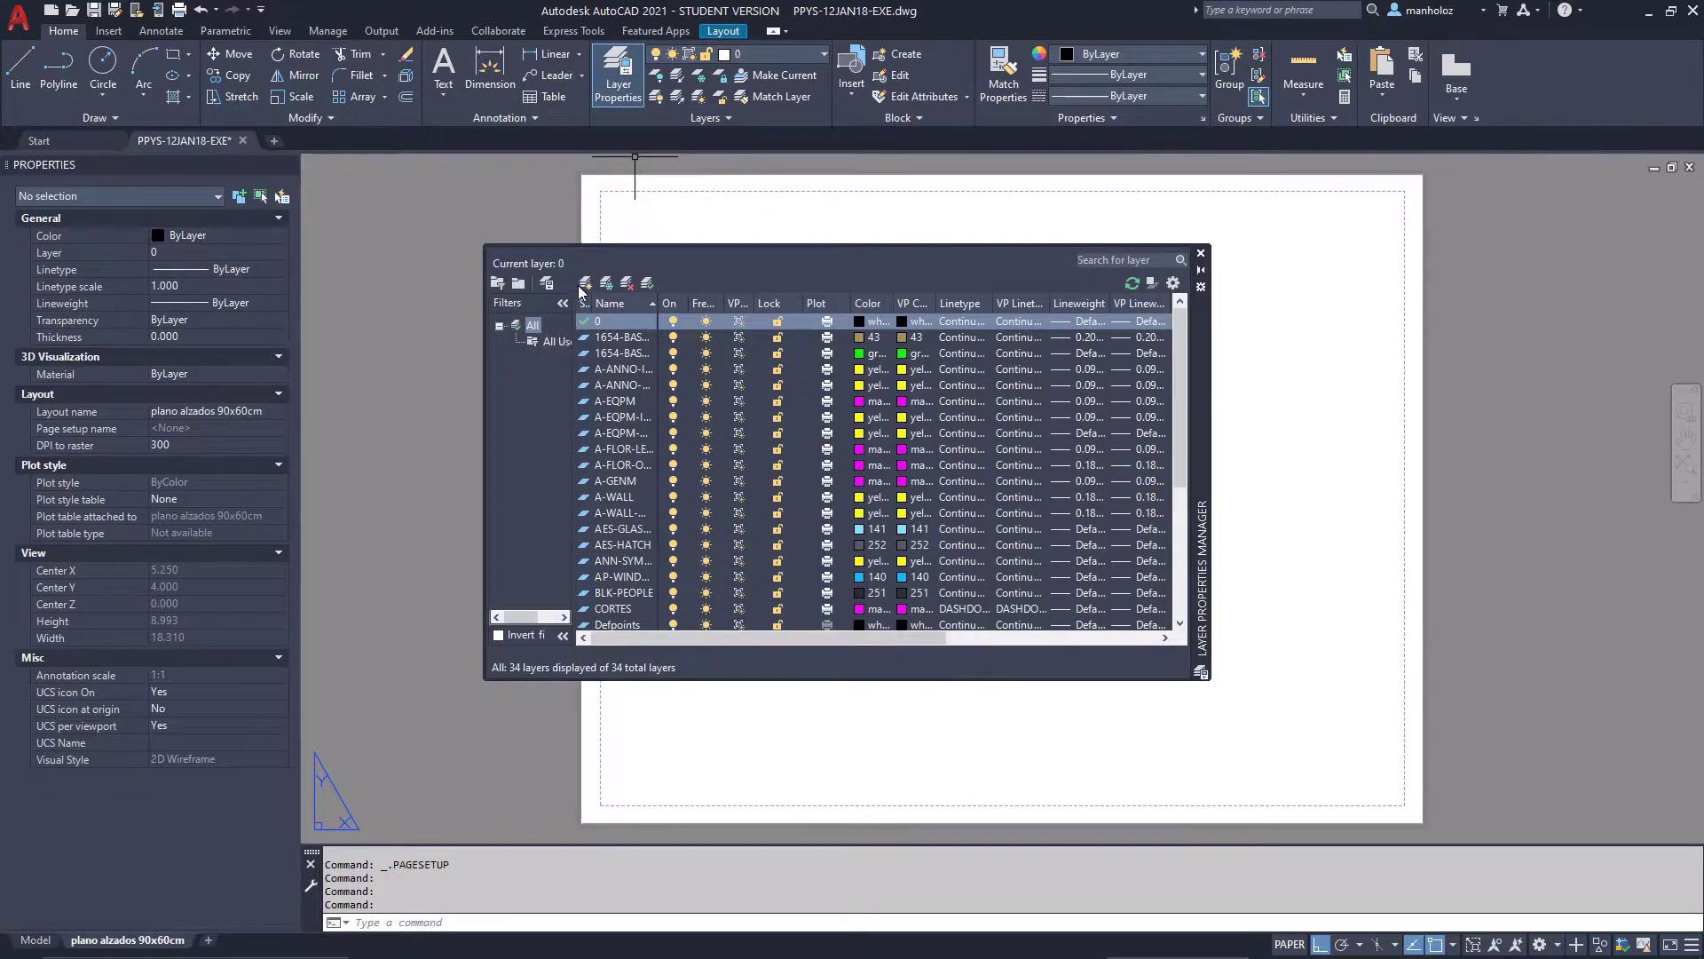
{"action": "key", "text": "alt+n"}
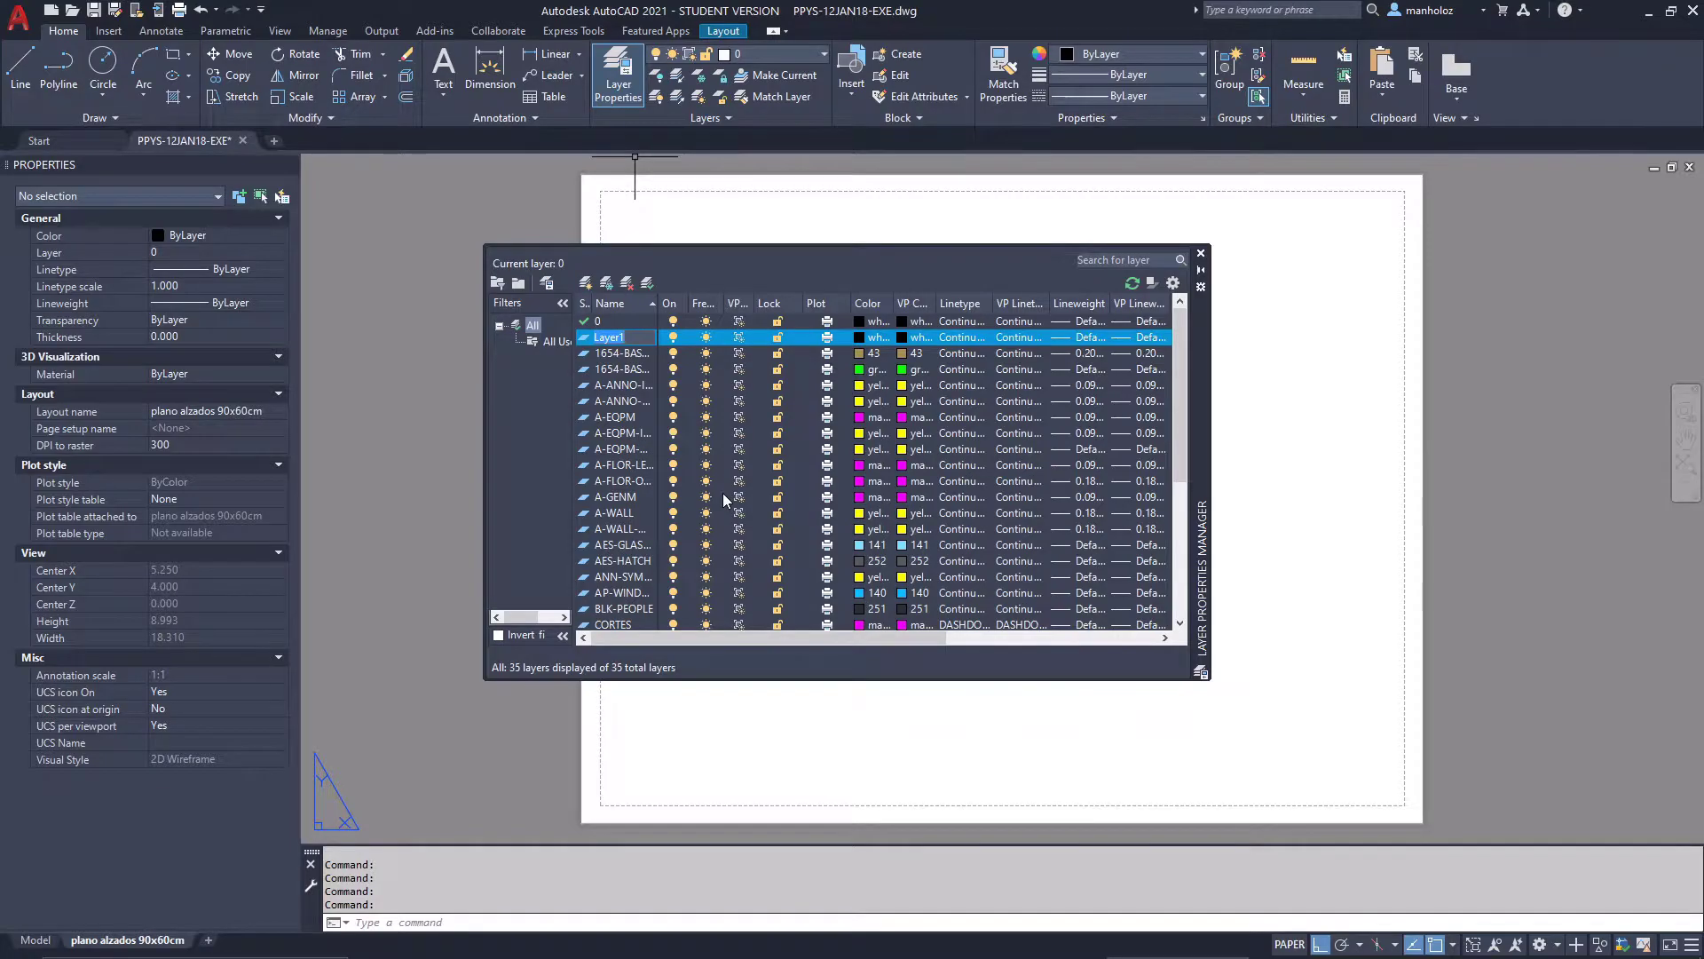
{"action": "type", "text": "im..."}
{"action": "key", "text": "Return"}
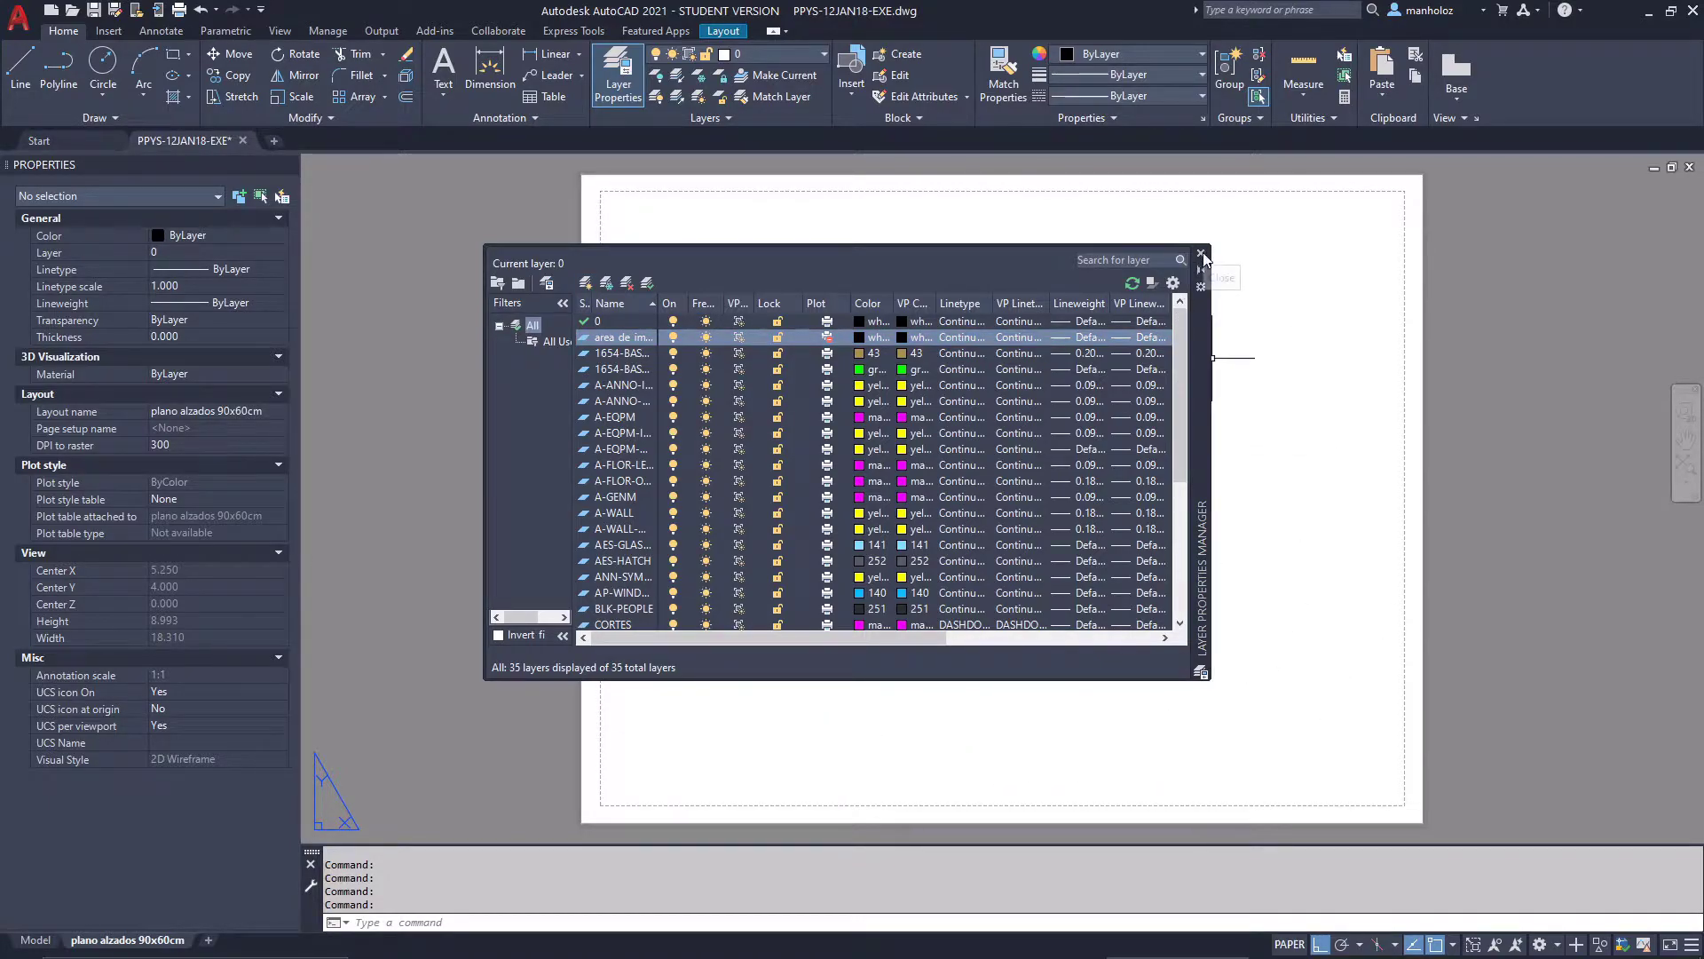
{"action": "double_click", "coordinate": [609, 336]}
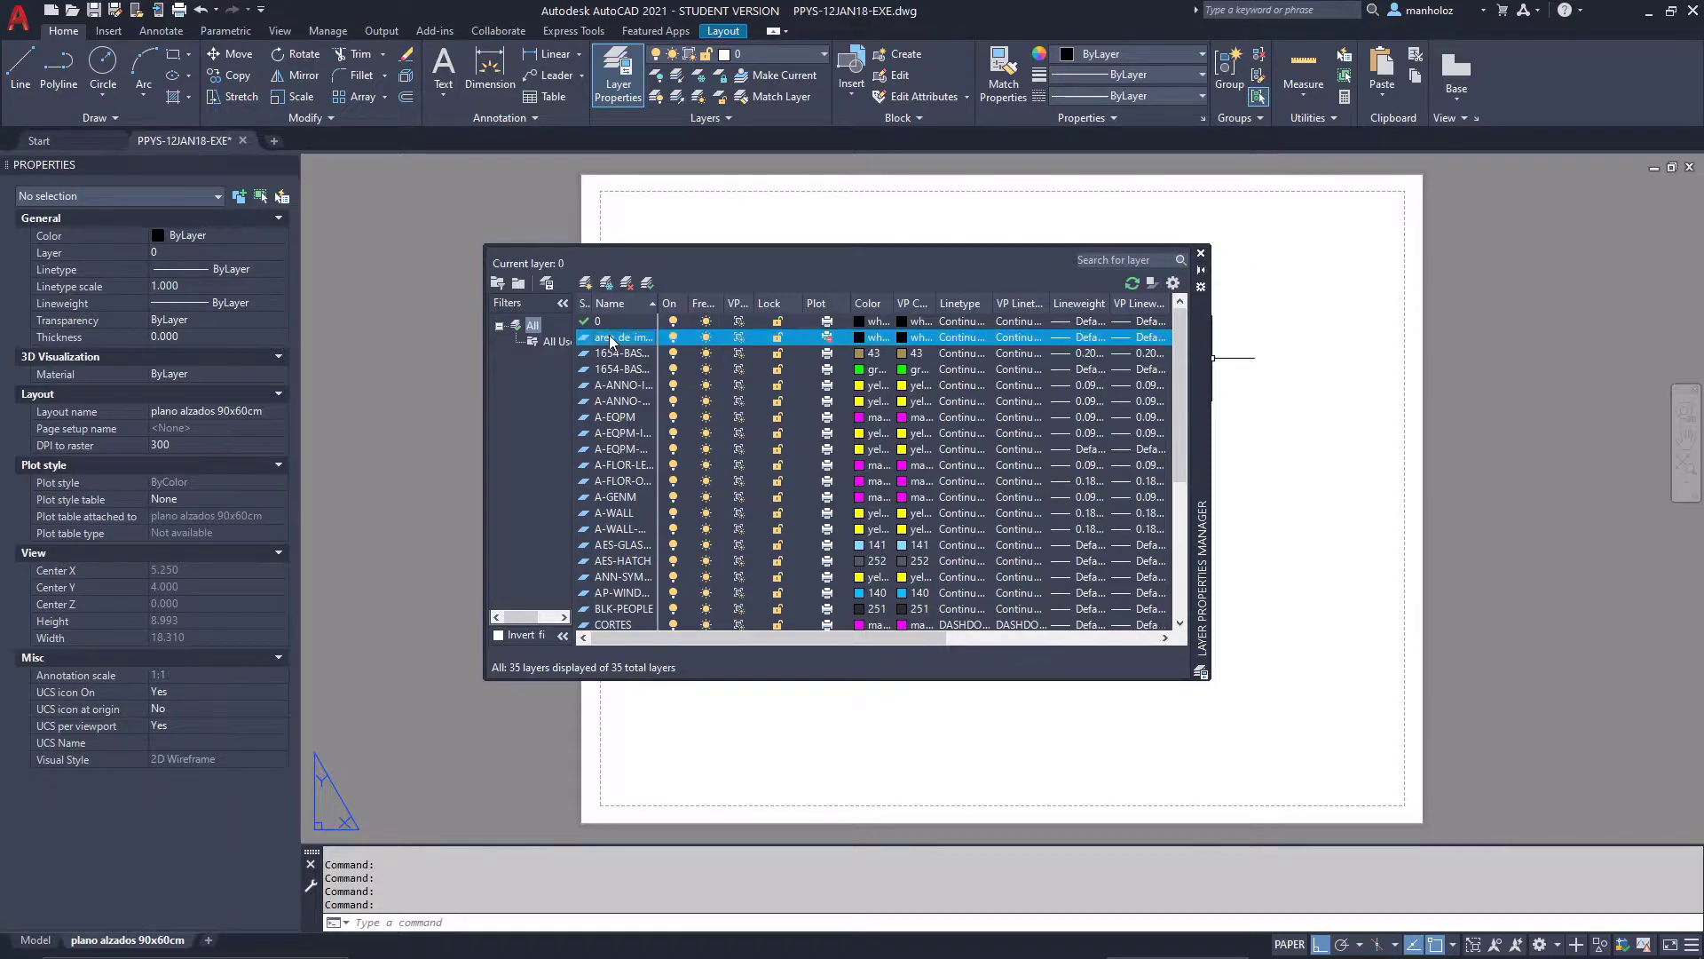
{"action": "left_click", "coordinate": [1200, 253]}
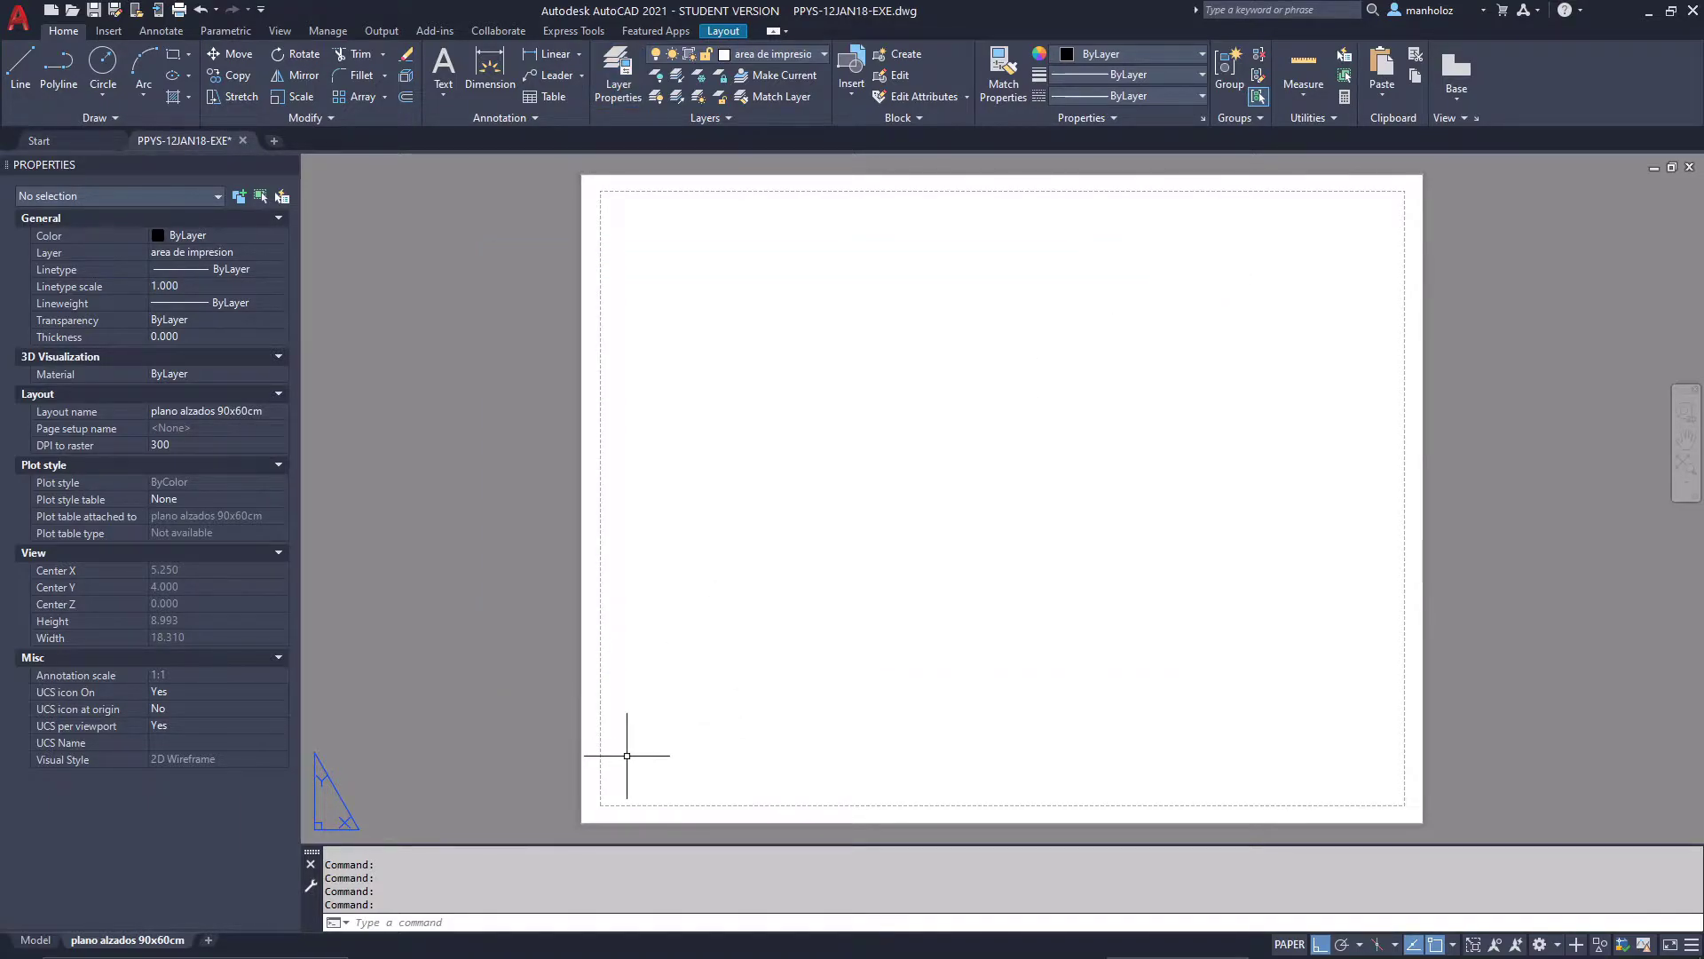
Draw an MVIEW viewport from the sheet's lower-left corner to near its top, framing the elevations
{"action": "type", "text": "mvi"}
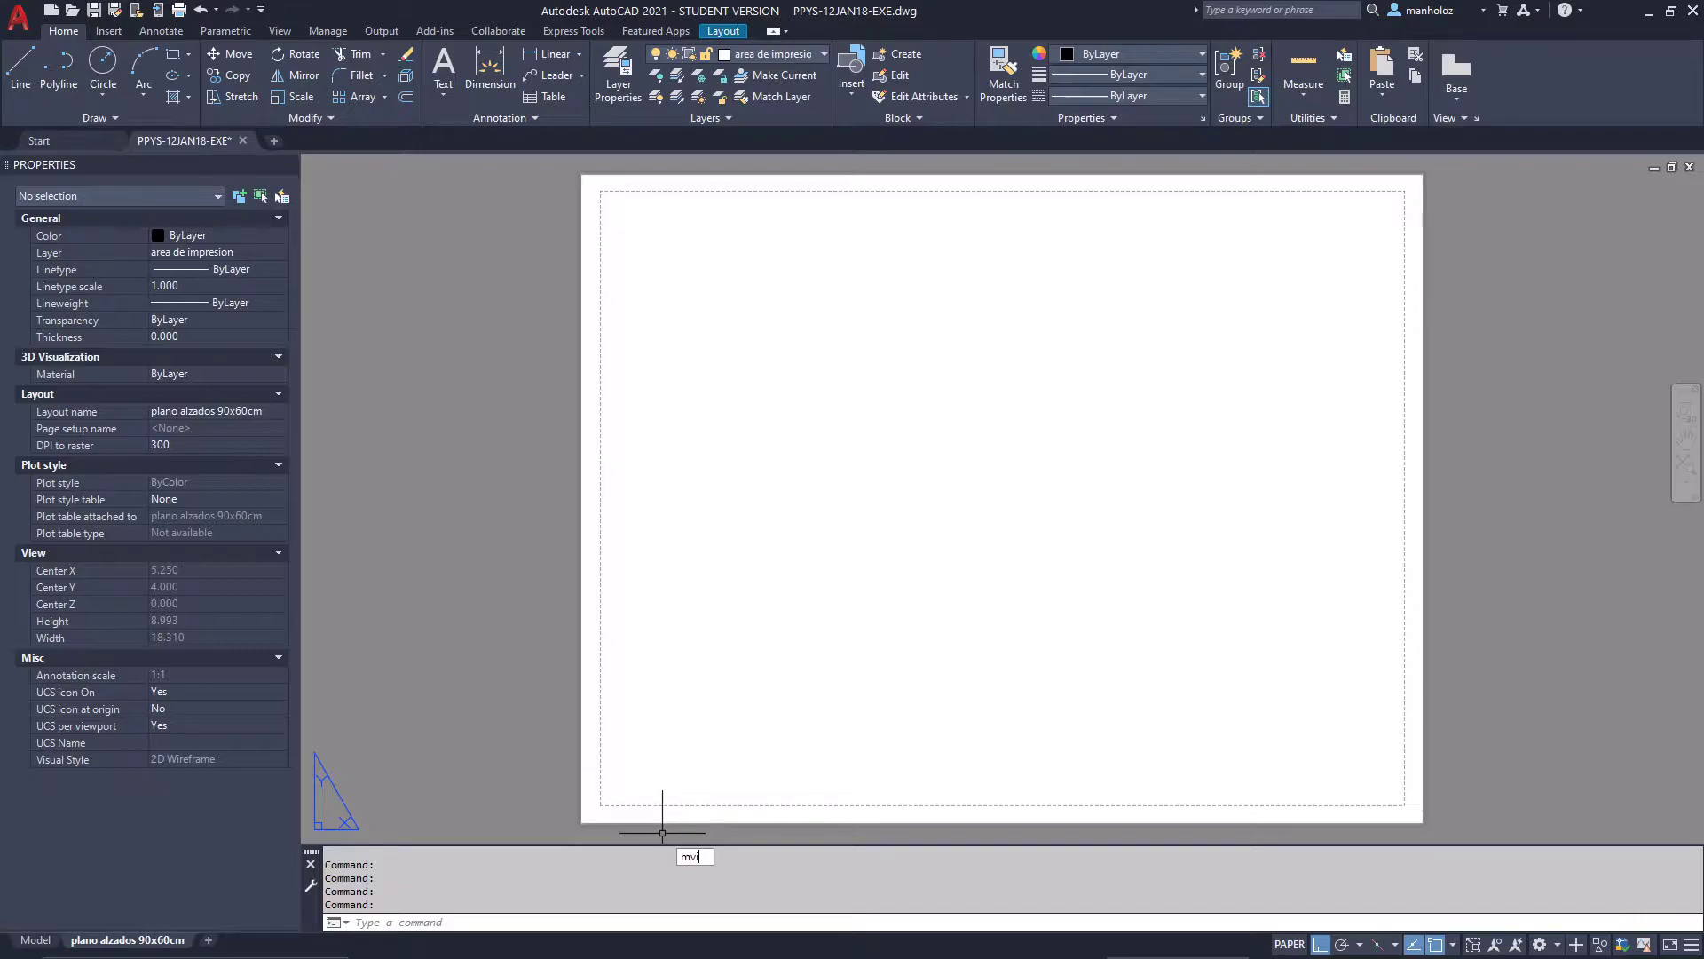
{"action": "type", "text": "ew"}
{"action": "key", "text": "Return"}
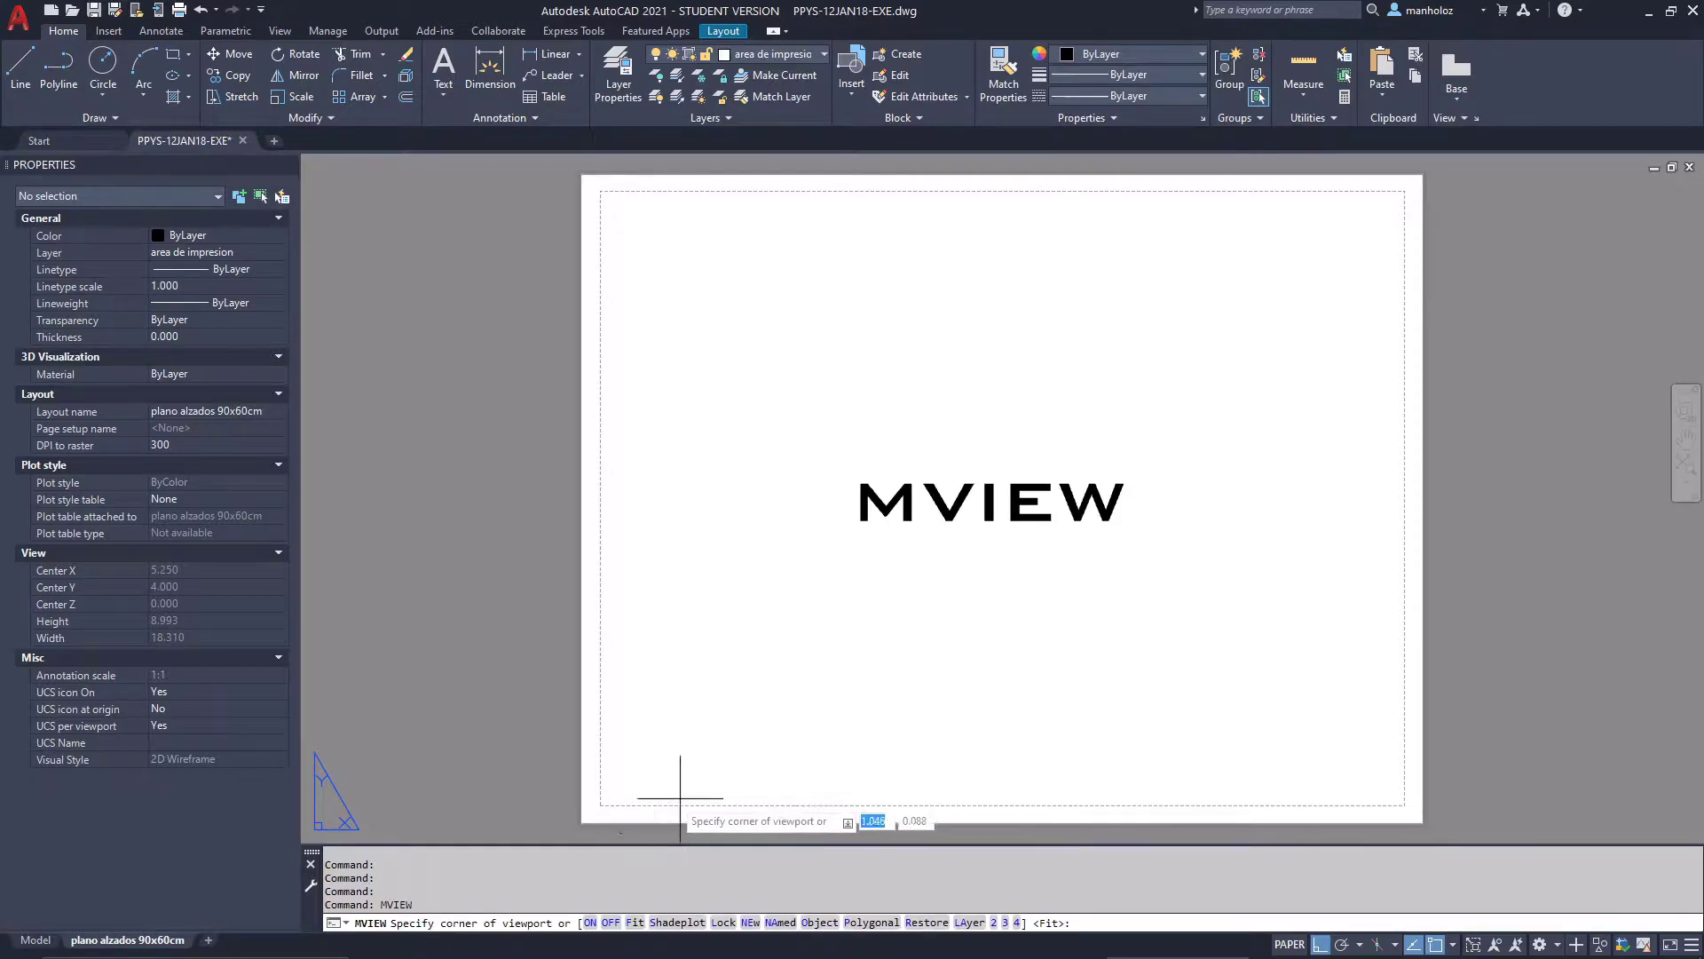
{"action": "left_click", "coordinate": [603, 803]}
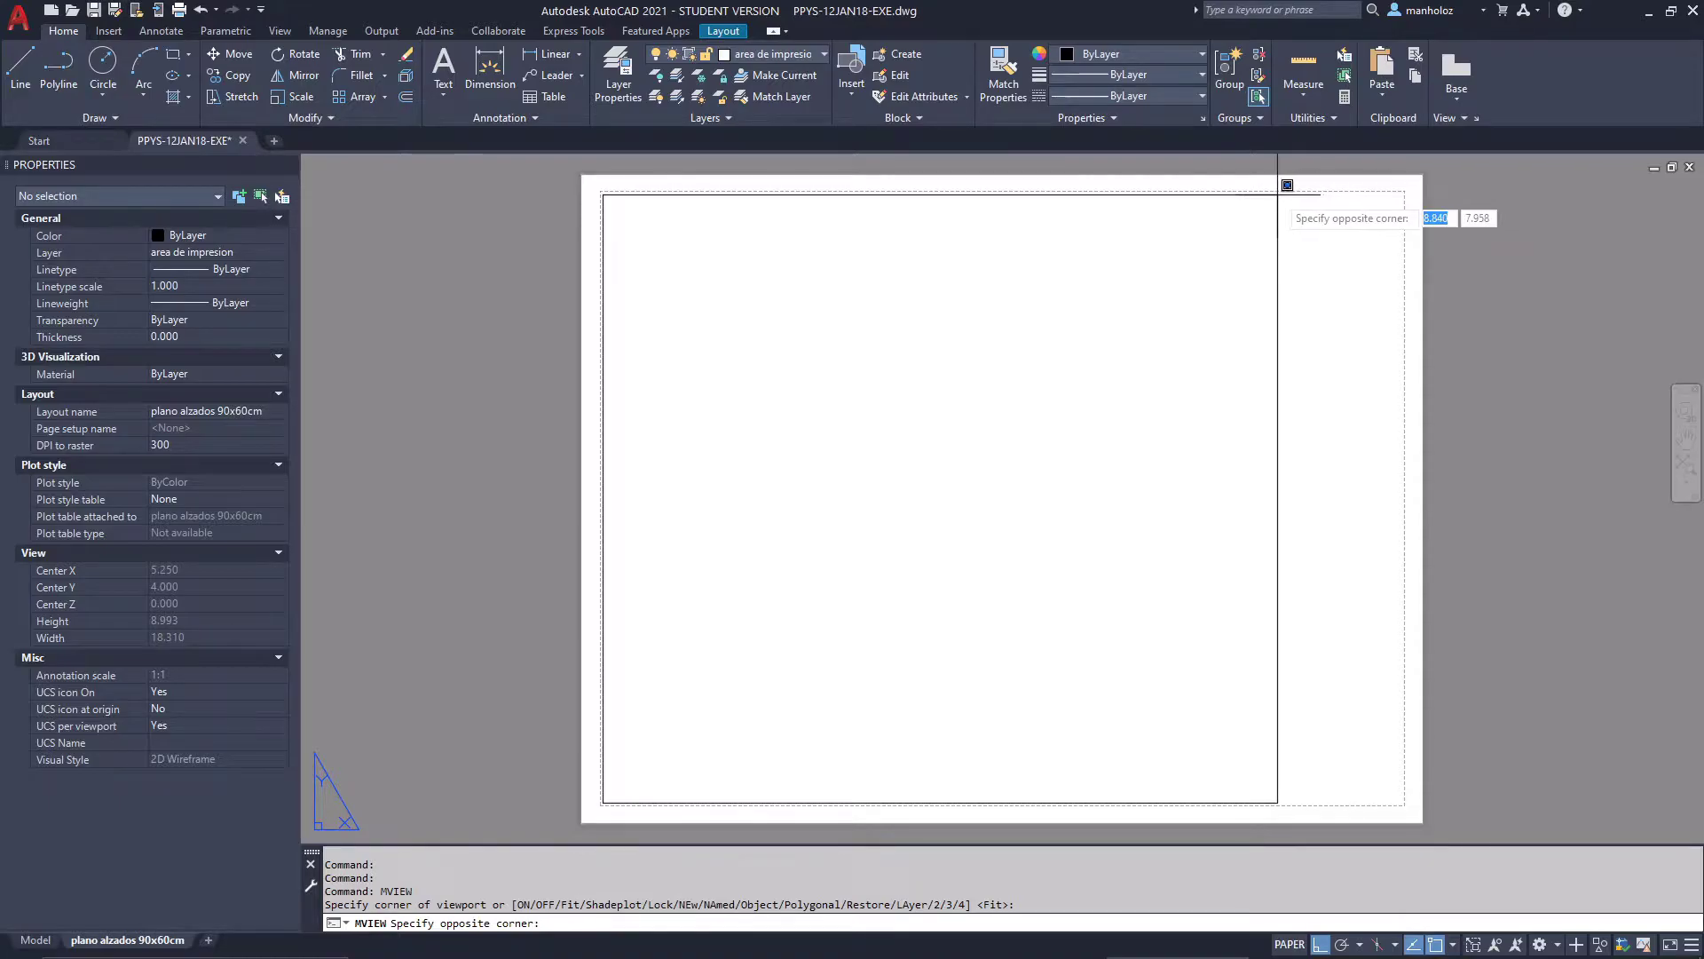
{"action": "left_click", "coordinate": [1284, 194]}
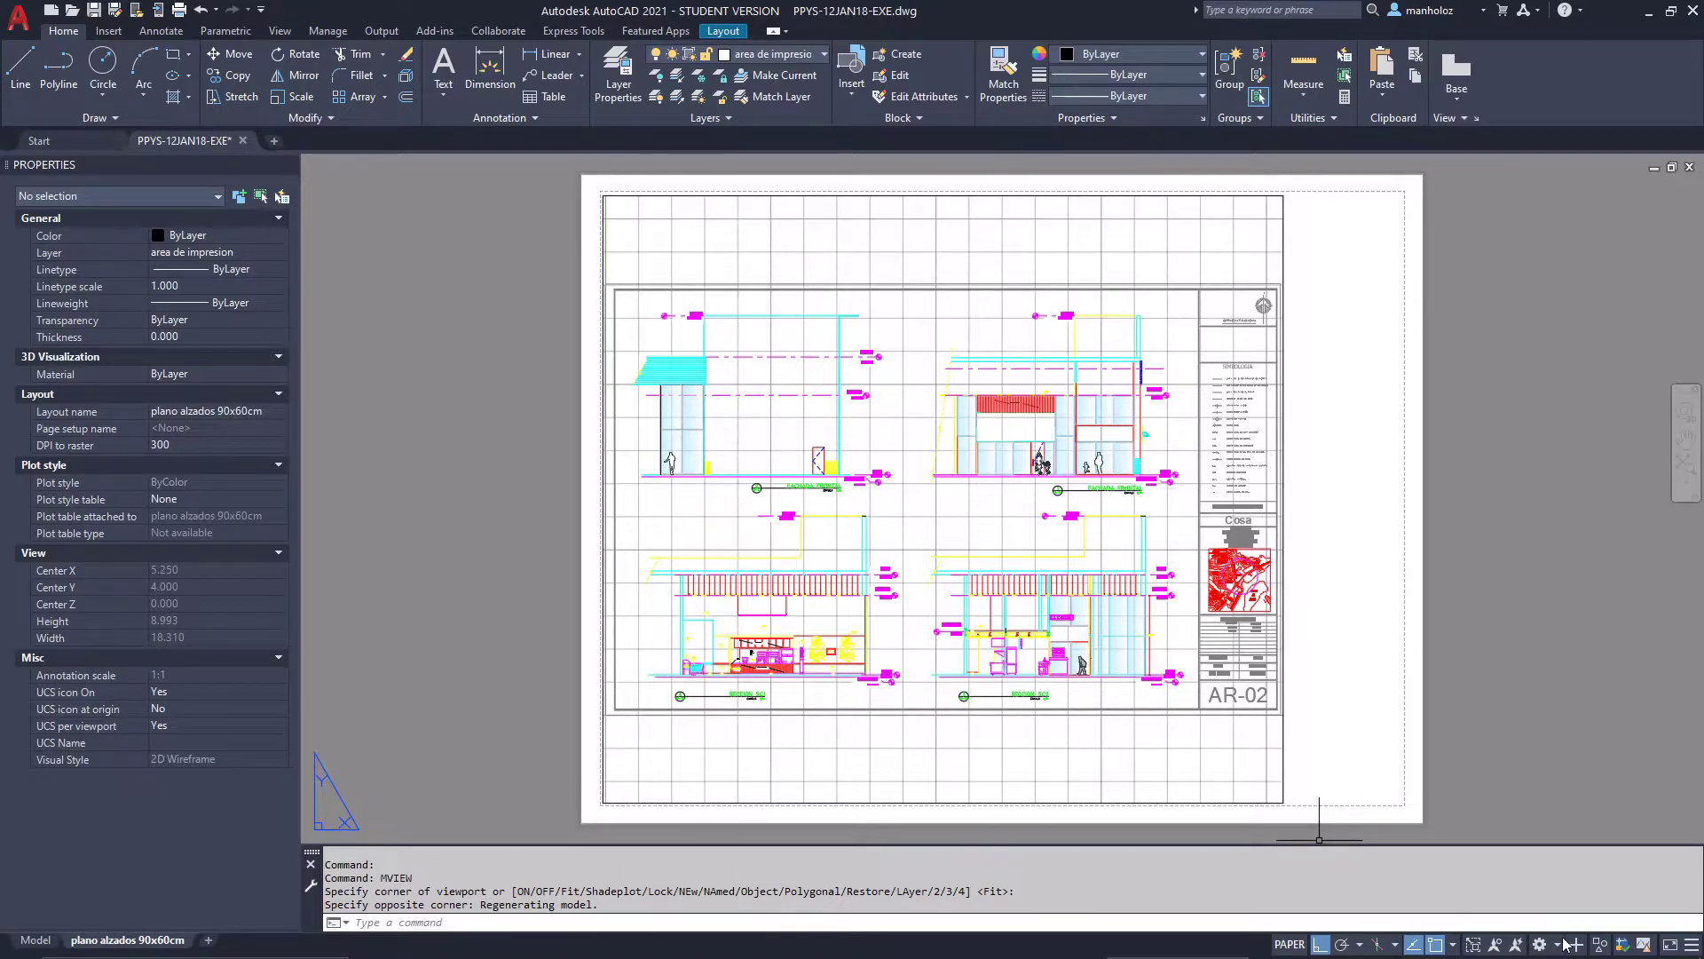
{"action": "left_click", "coordinate": [1281, 751]}
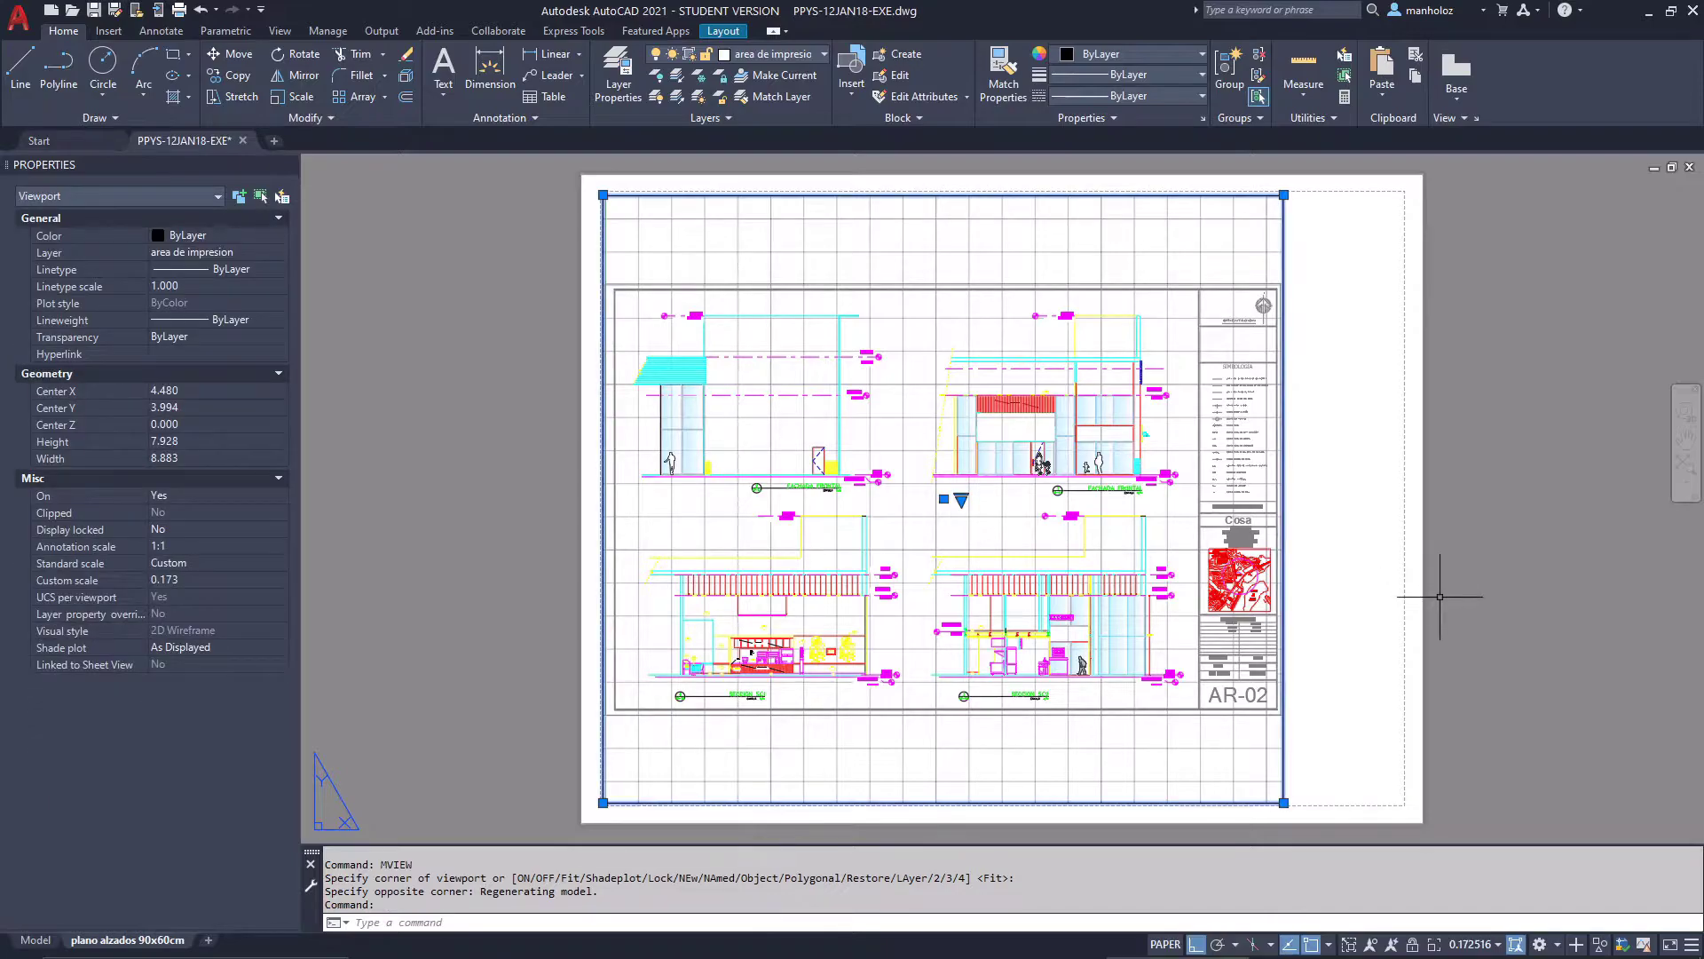
From the status-bar viewport scale list, choose Custom... to reach Edit Drawing Scales
{"action": "left_click", "coordinate": [1482, 951]}
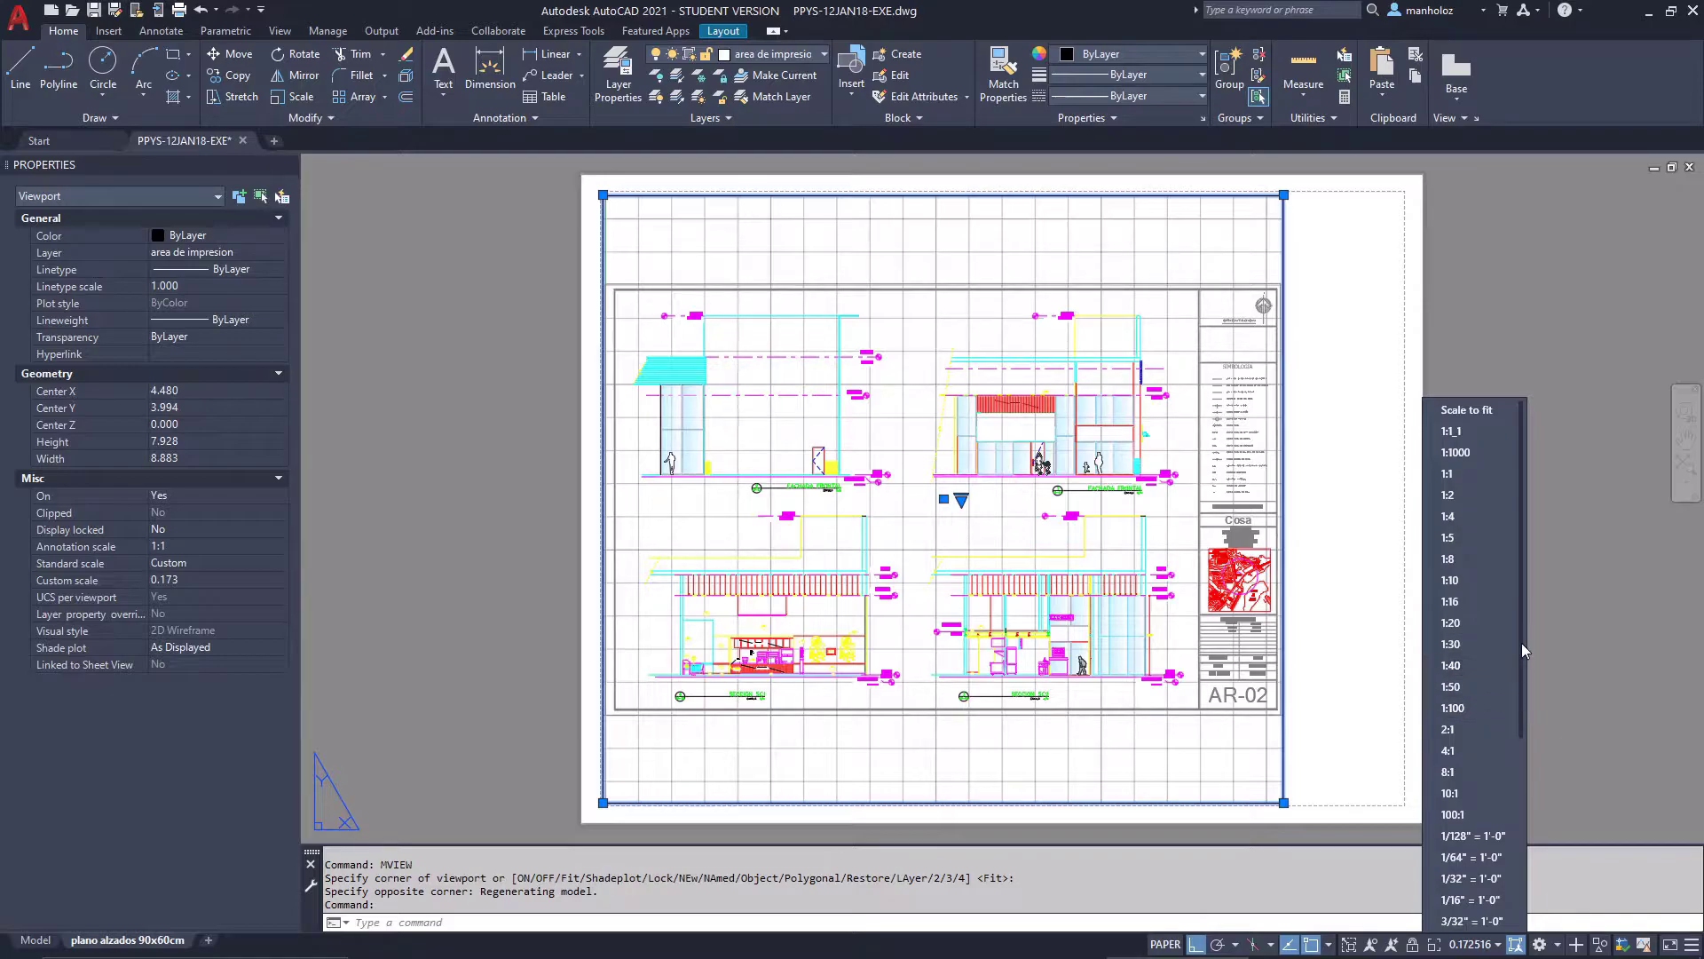
{"action": "left_click_drag", "start_coordinate": [1522, 642], "coordinate": [1525, 861]}
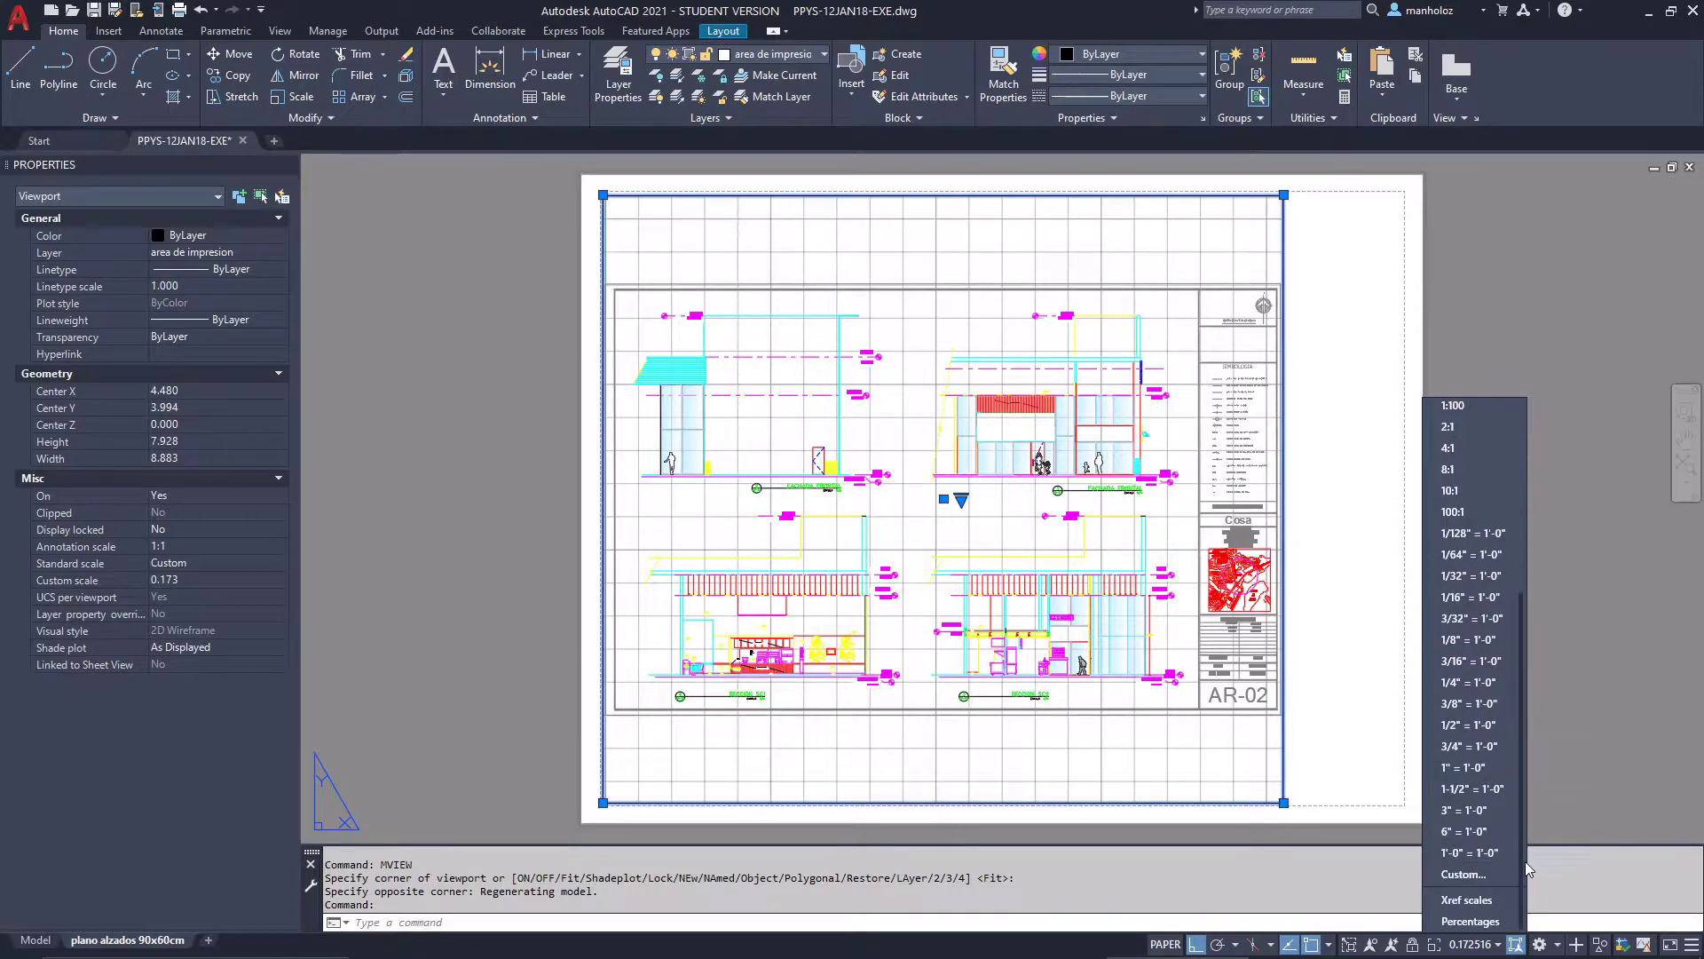
{"action": "left_click", "coordinate": [1478, 875]}
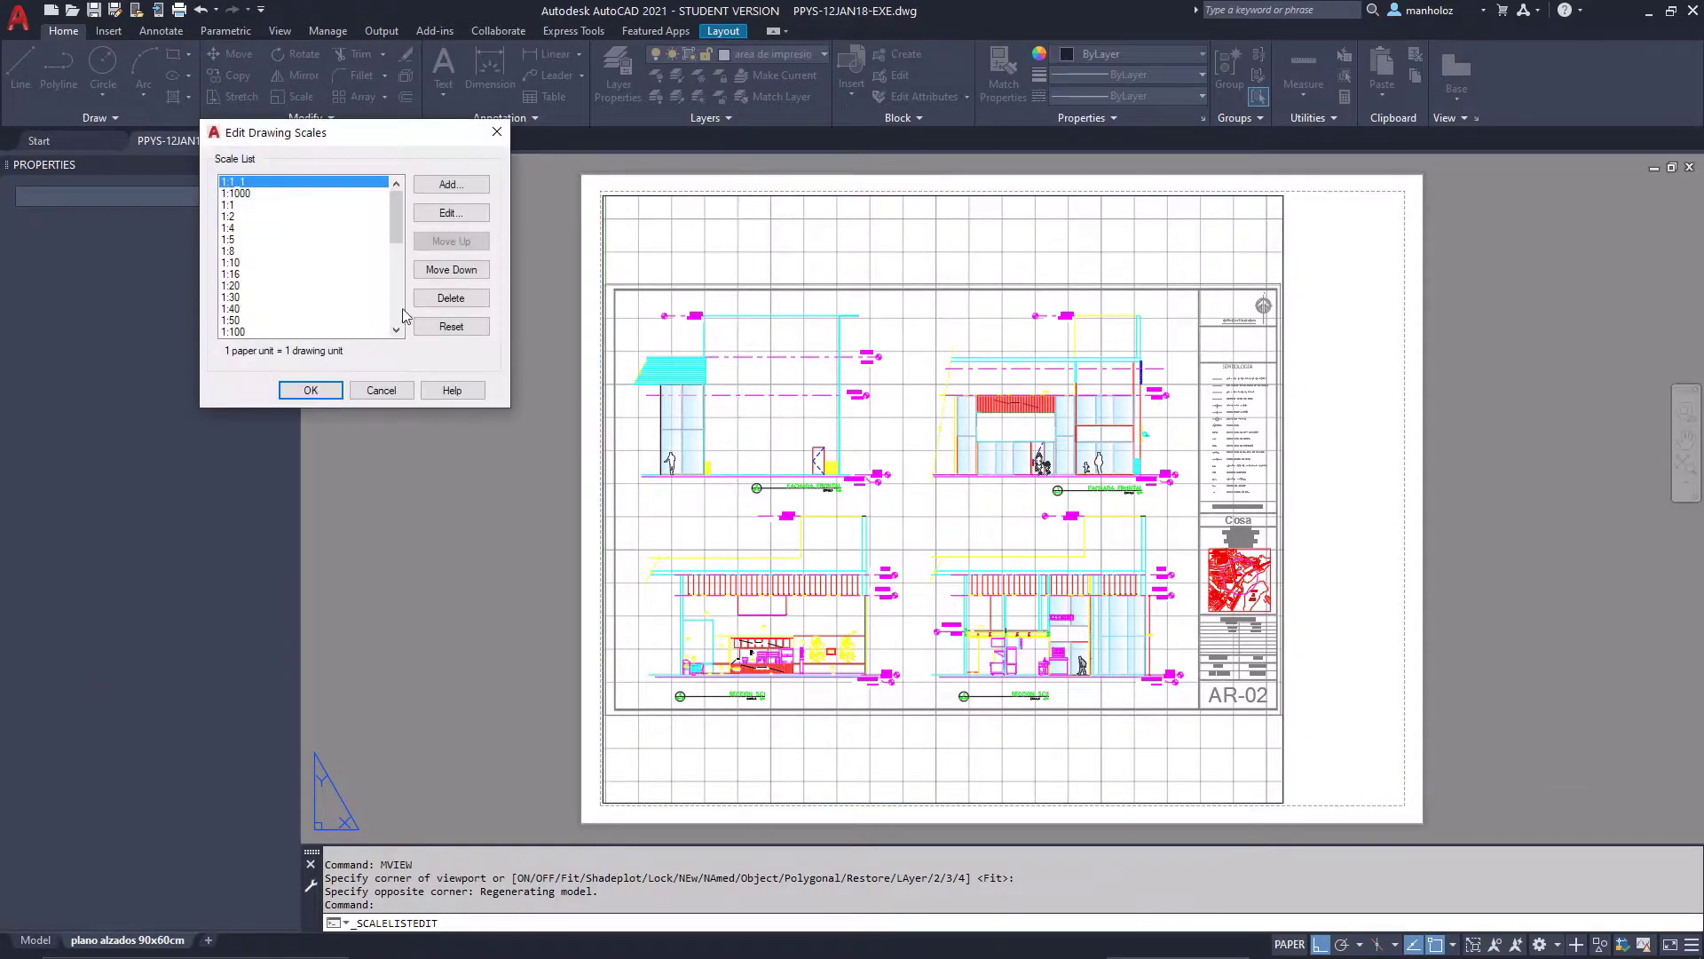
Delete the 1:1_1, 1:1000, 1:2, 1:4, 1:5–1:10 and 1:16 scales from the list
{"action": "left_click", "coordinate": [455, 302]}
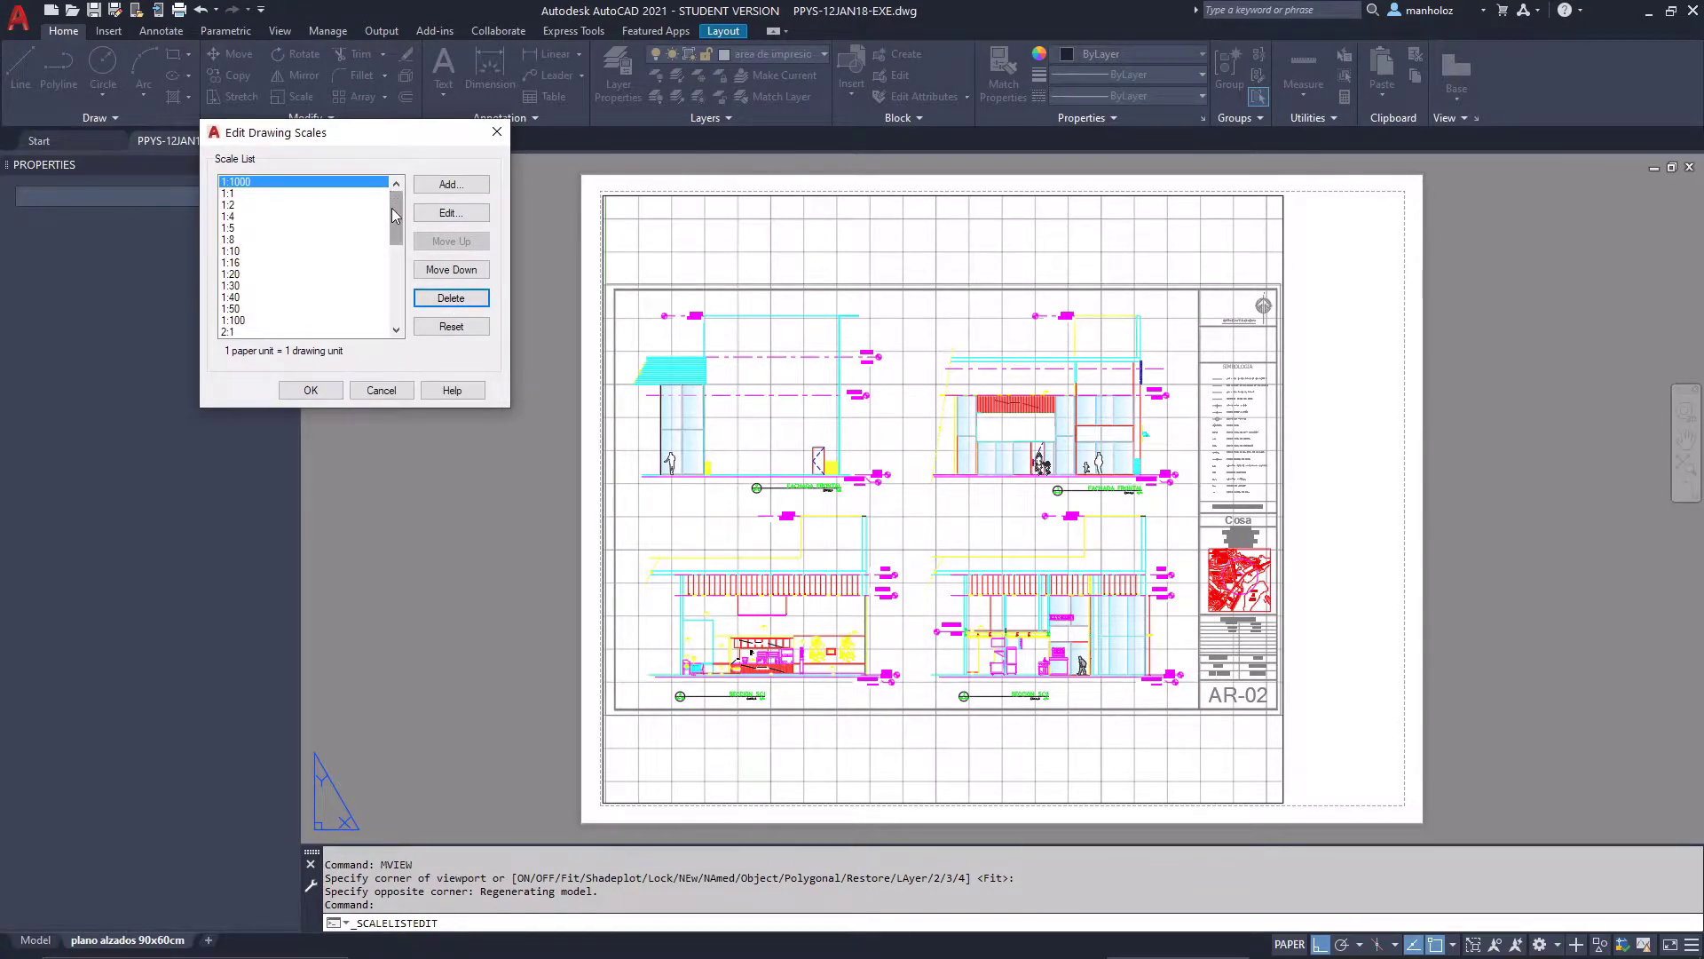
{"action": "left_click_drag", "start_coordinate": [392, 208], "coordinate": [386, 204]}
{"action": "left_click", "coordinate": [451, 298]}
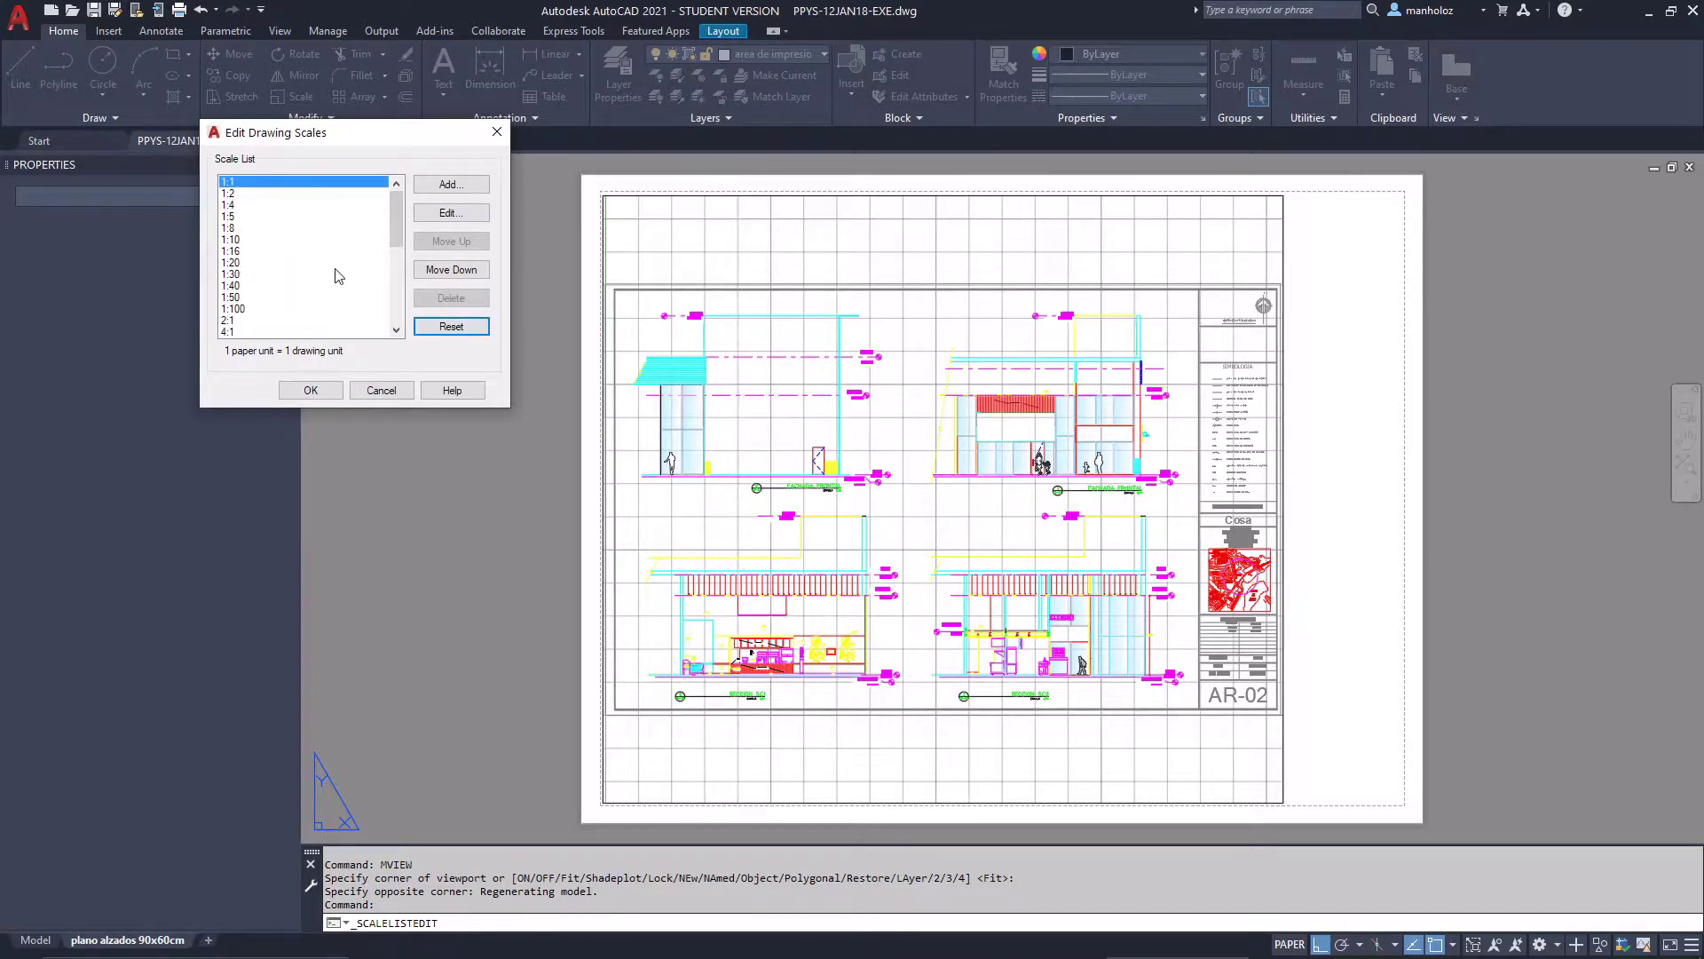
{"action": "left_click", "coordinate": [255, 194]}
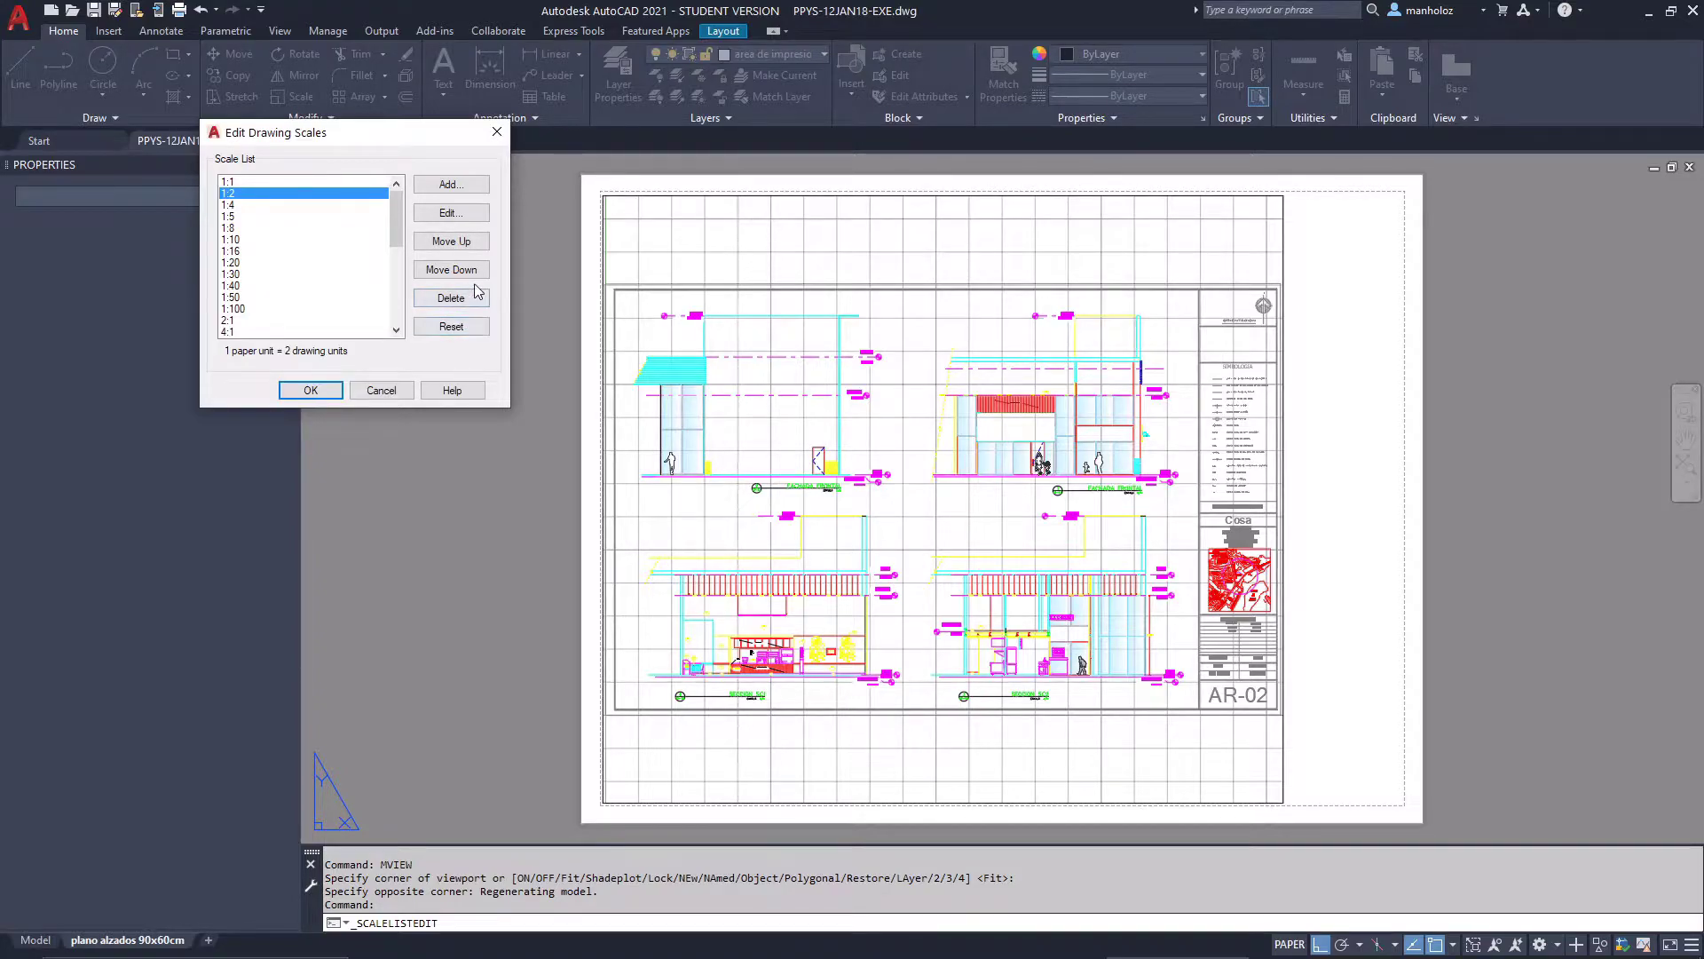
{"action": "left_click", "coordinate": [475, 297]}
{"action": "left_click", "coordinate": [462, 302]}
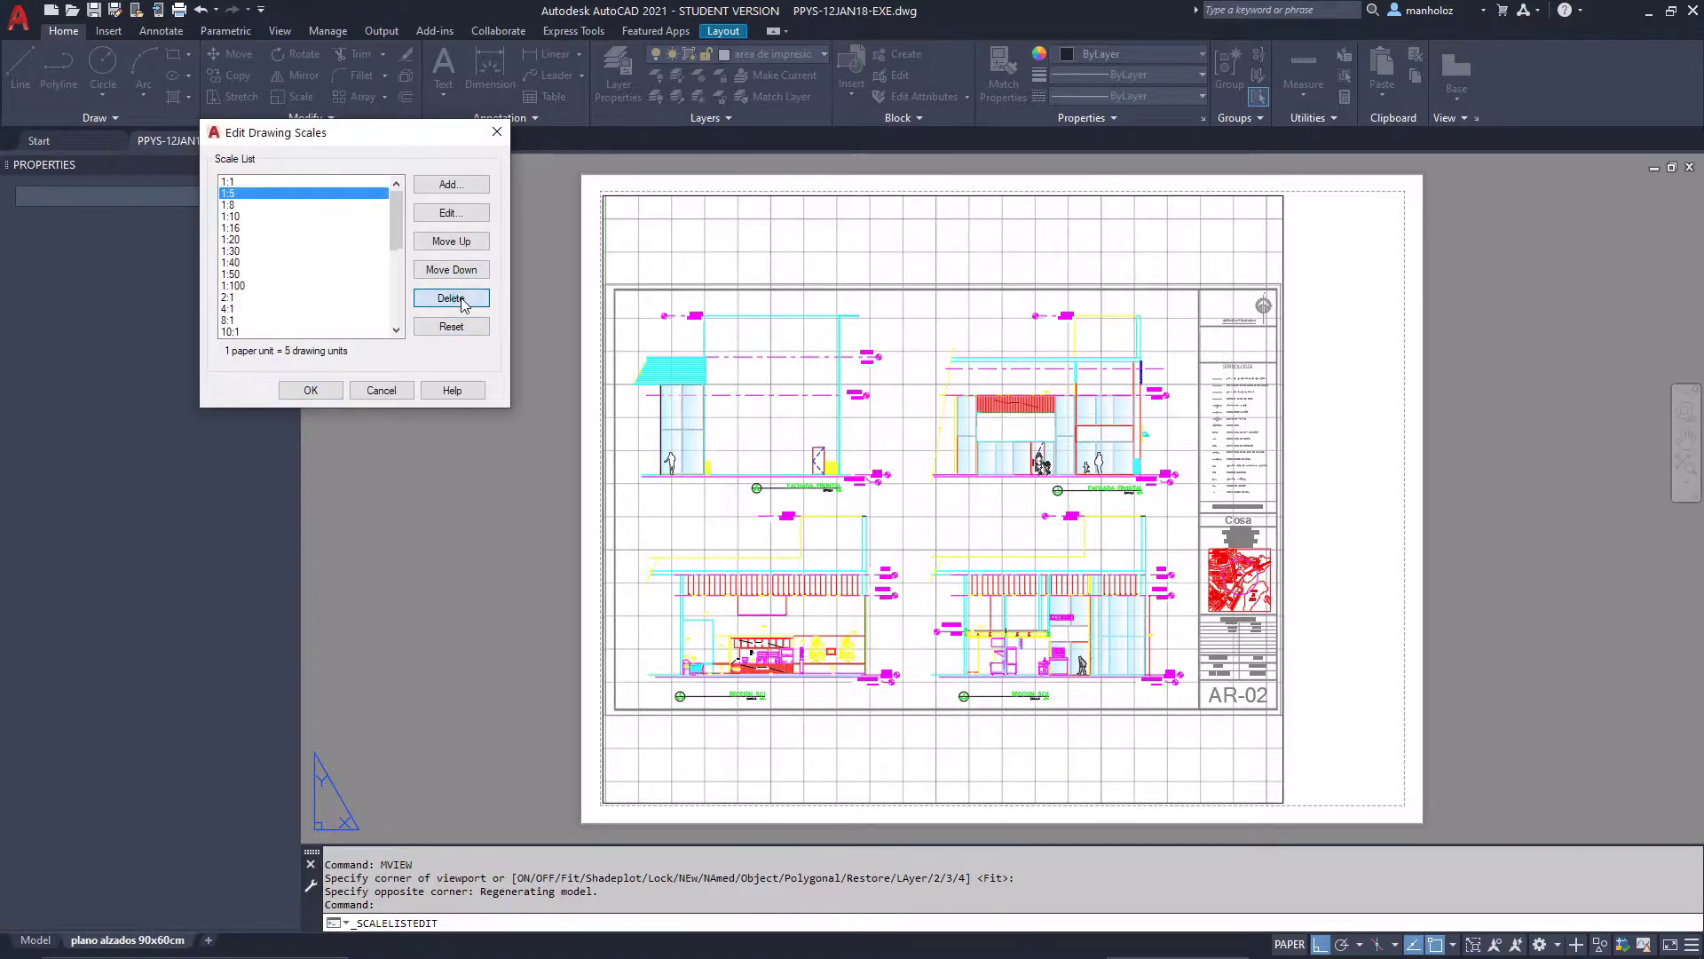
{"action": "left_click", "coordinate": [465, 302]}
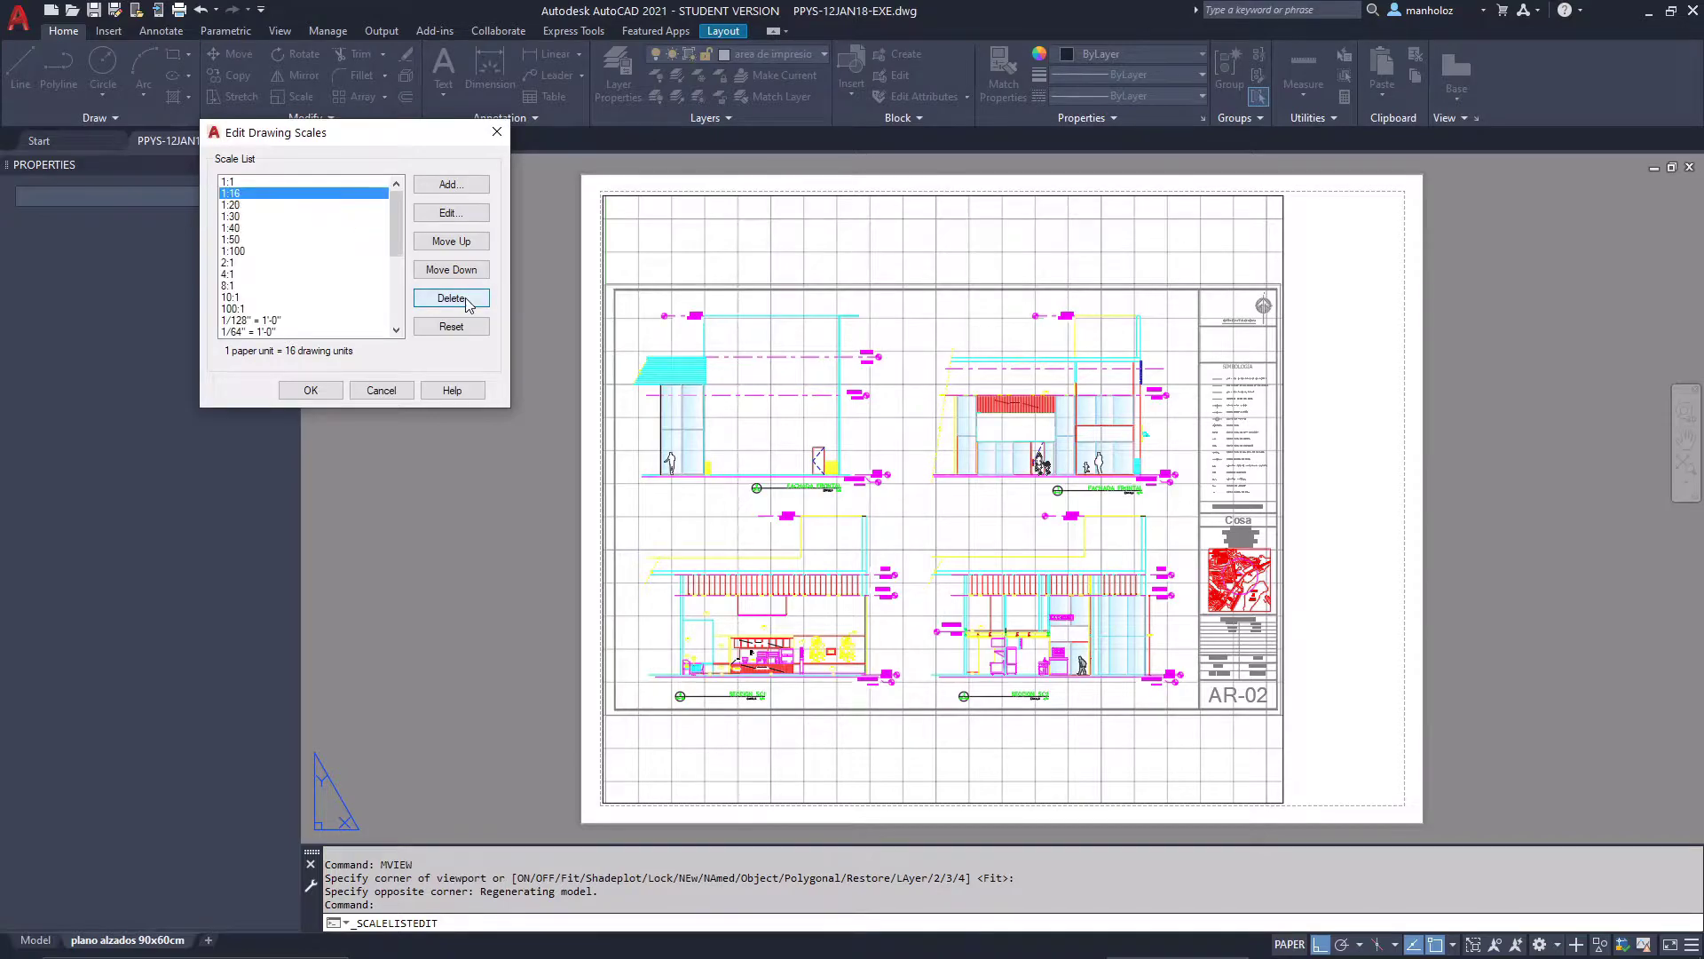
{"action": "left_click", "coordinate": [470, 302]}
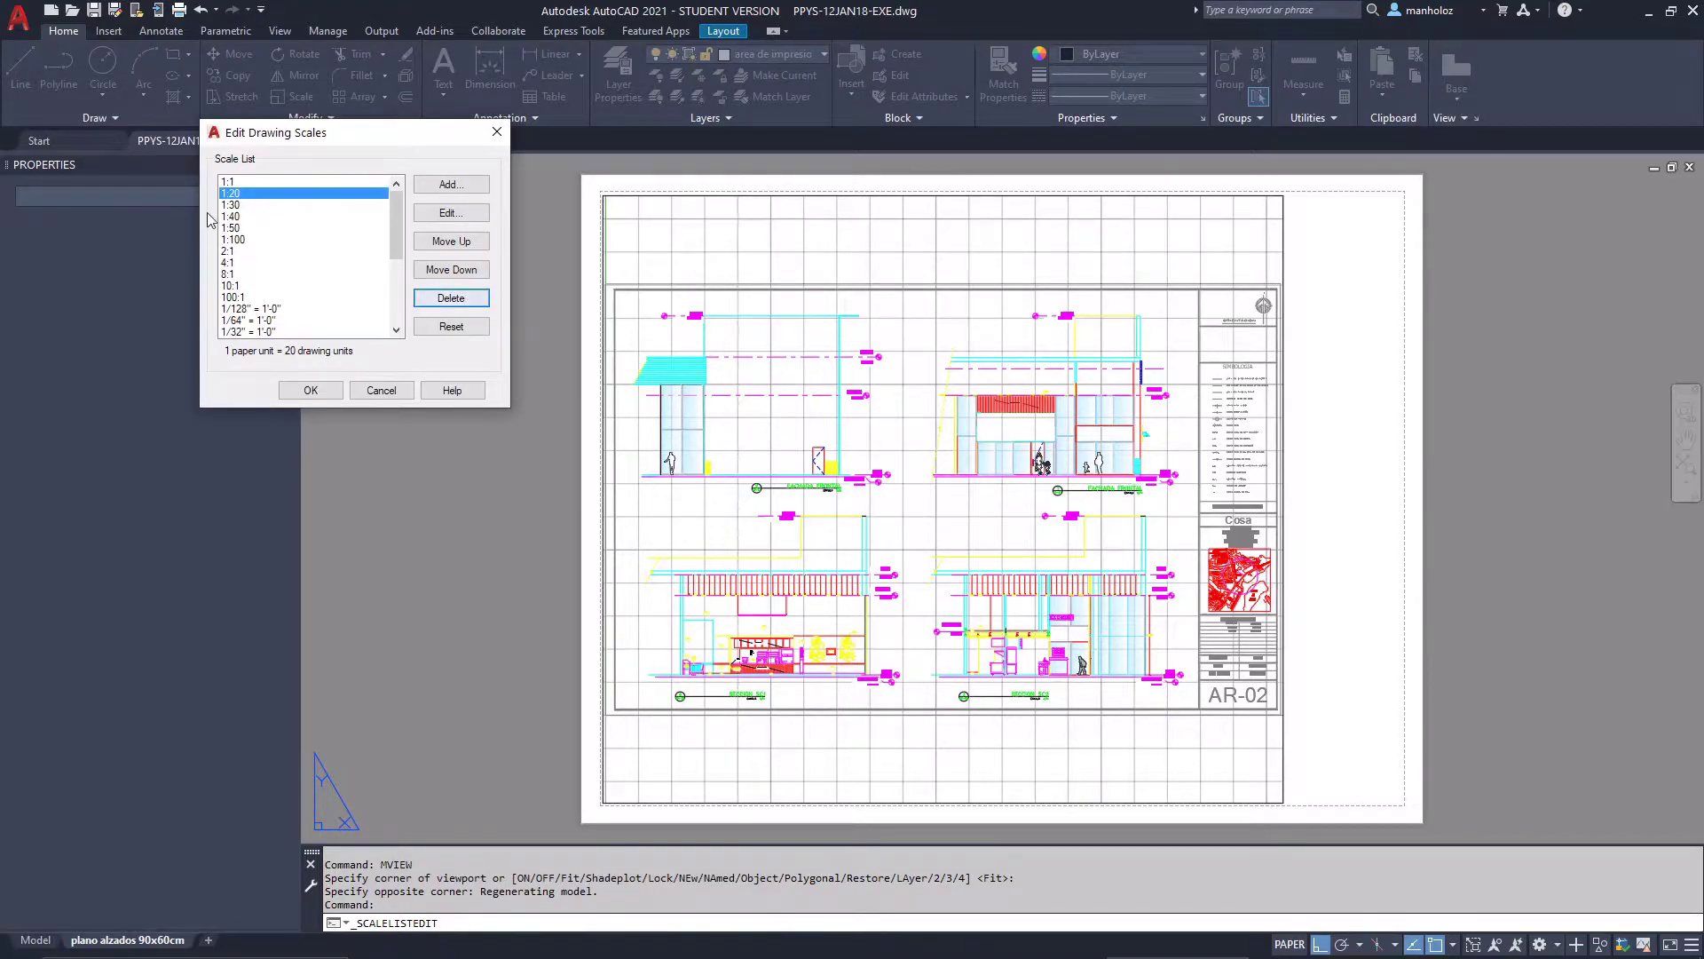
Delete the 1:30, 1:40, 2:1, 4:1 and remaining imperial scales
{"action": "left_click", "coordinate": [232, 205]}
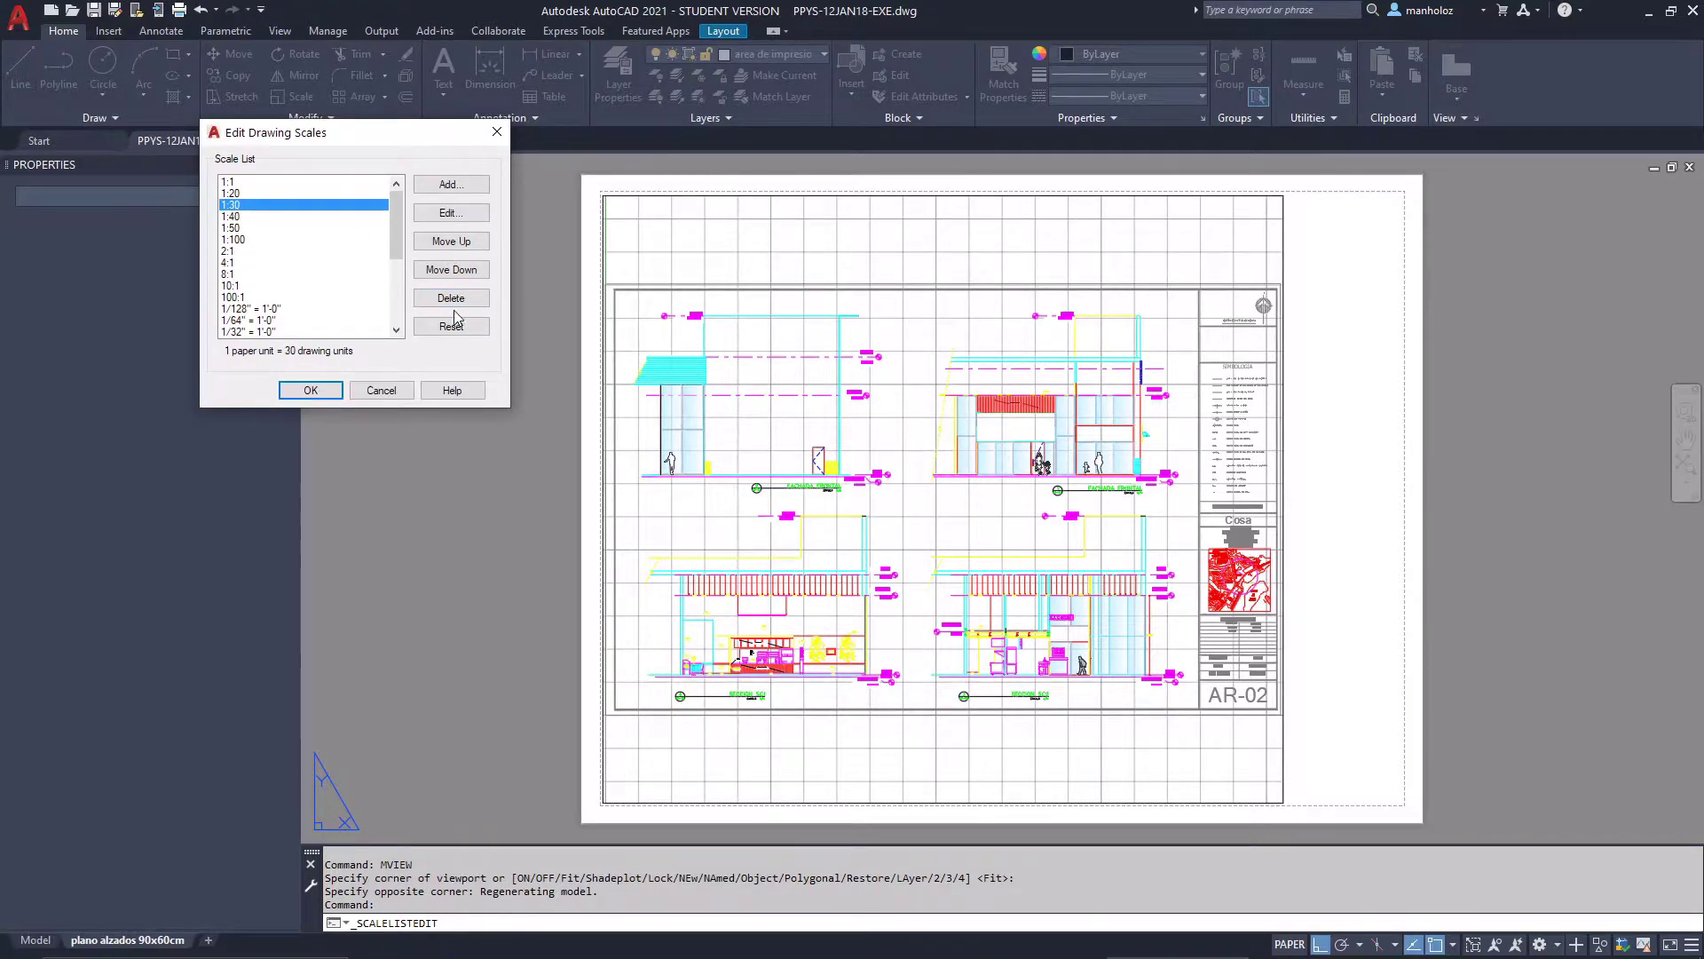
{"action": "left_click", "coordinate": [470, 302]}
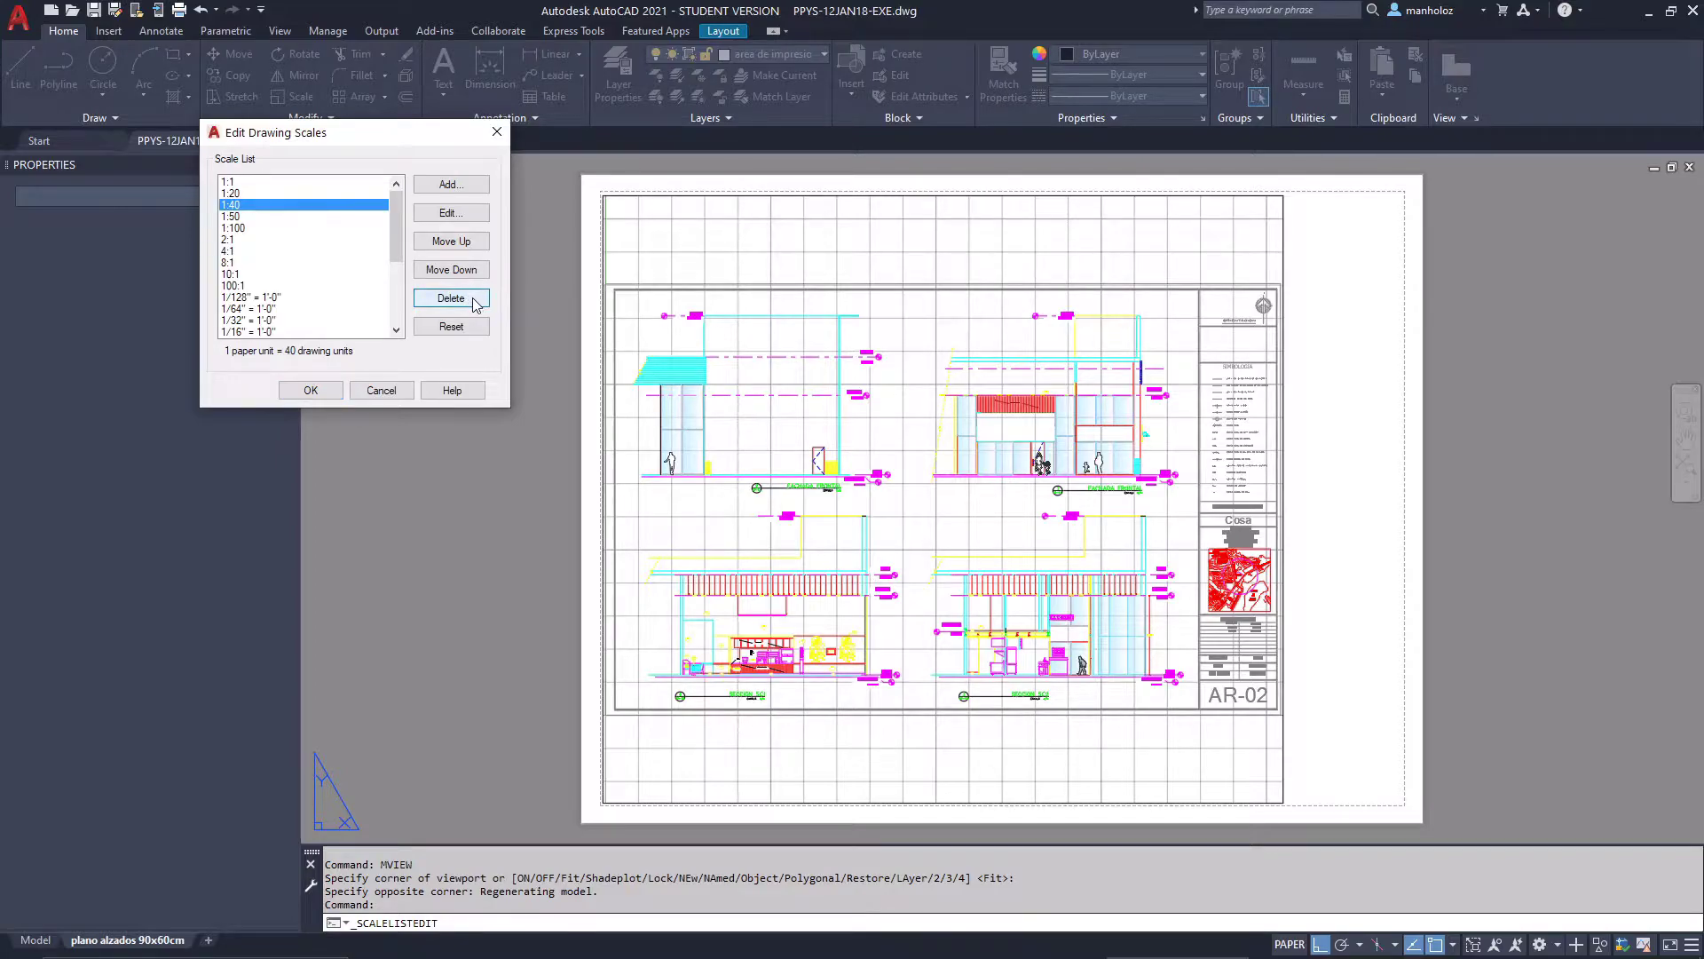
{"action": "left_click", "coordinate": [475, 303]}
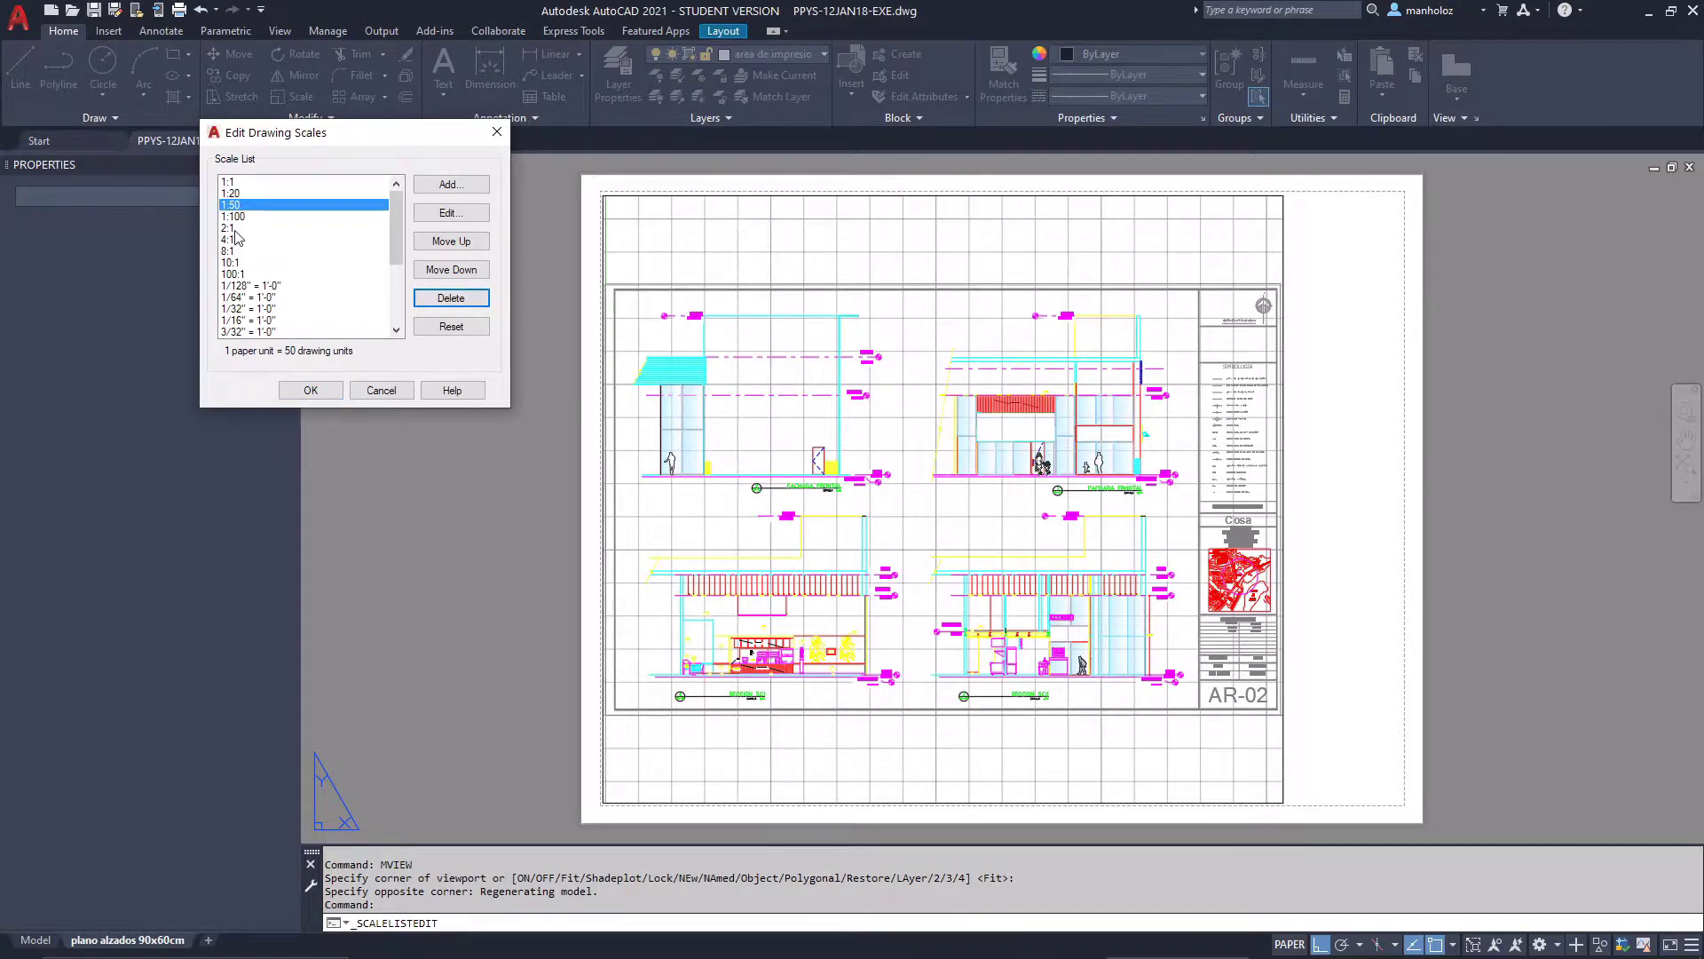
{"action": "left_click", "coordinate": [233, 228]}
{"action": "left_click", "coordinate": [471, 302]}
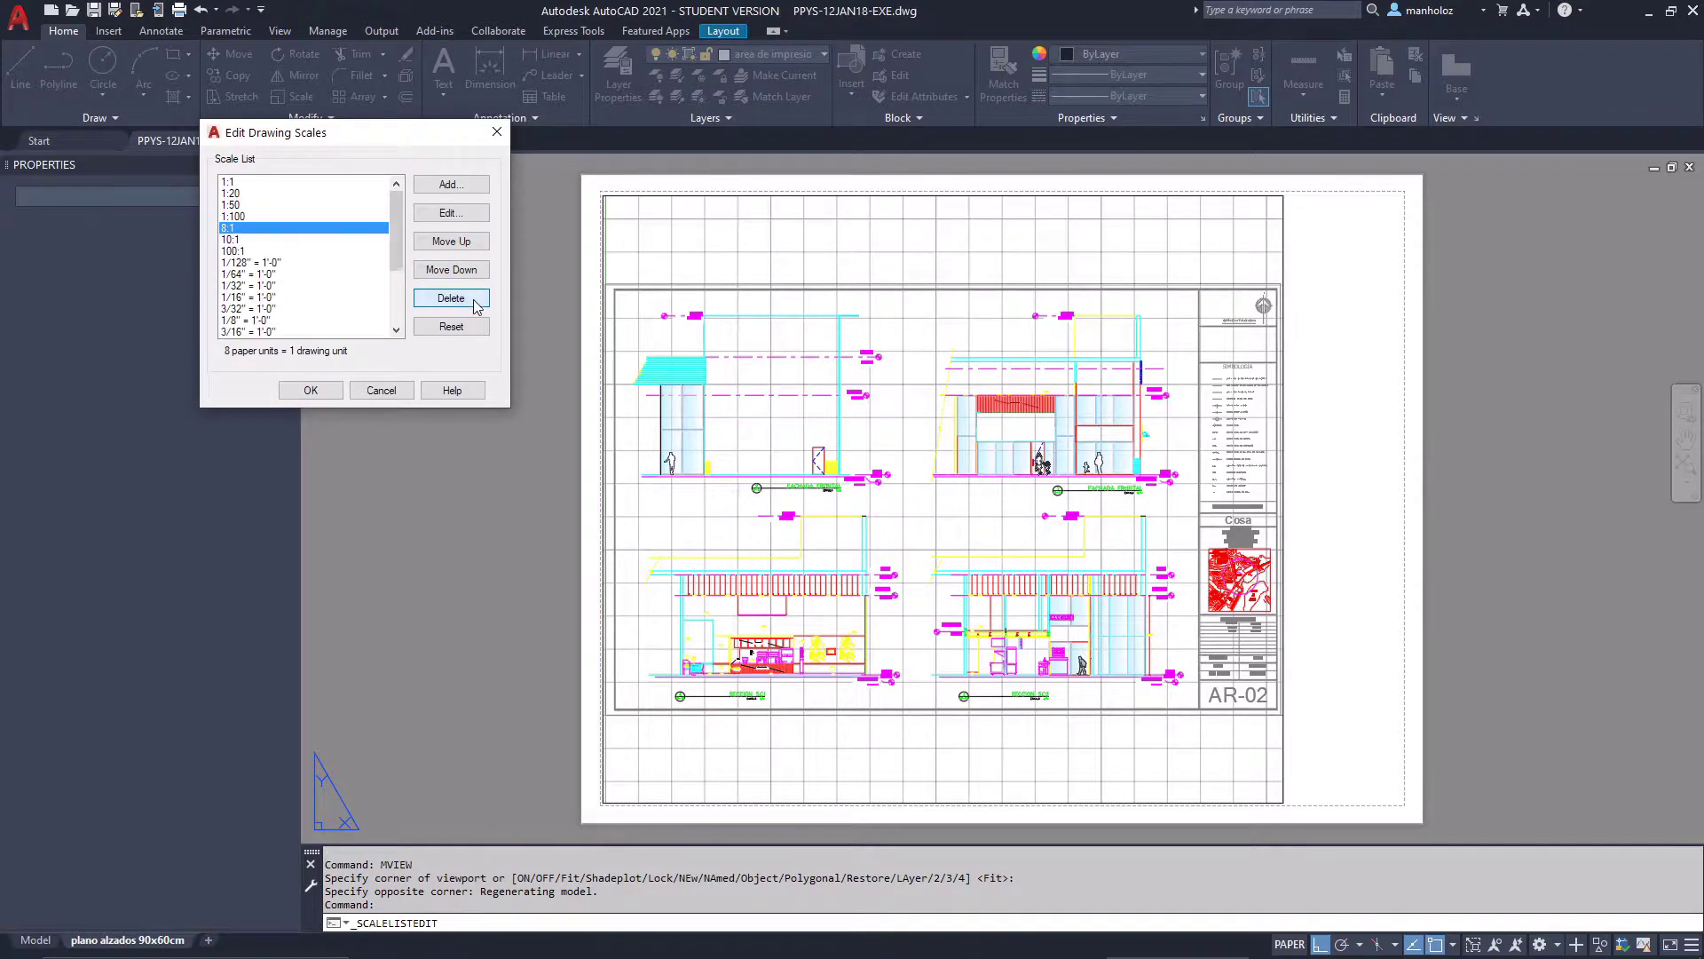
{"action": "left_click", "coordinate": [475, 304]}
{"action": "left_click", "coordinate": [475, 304]}
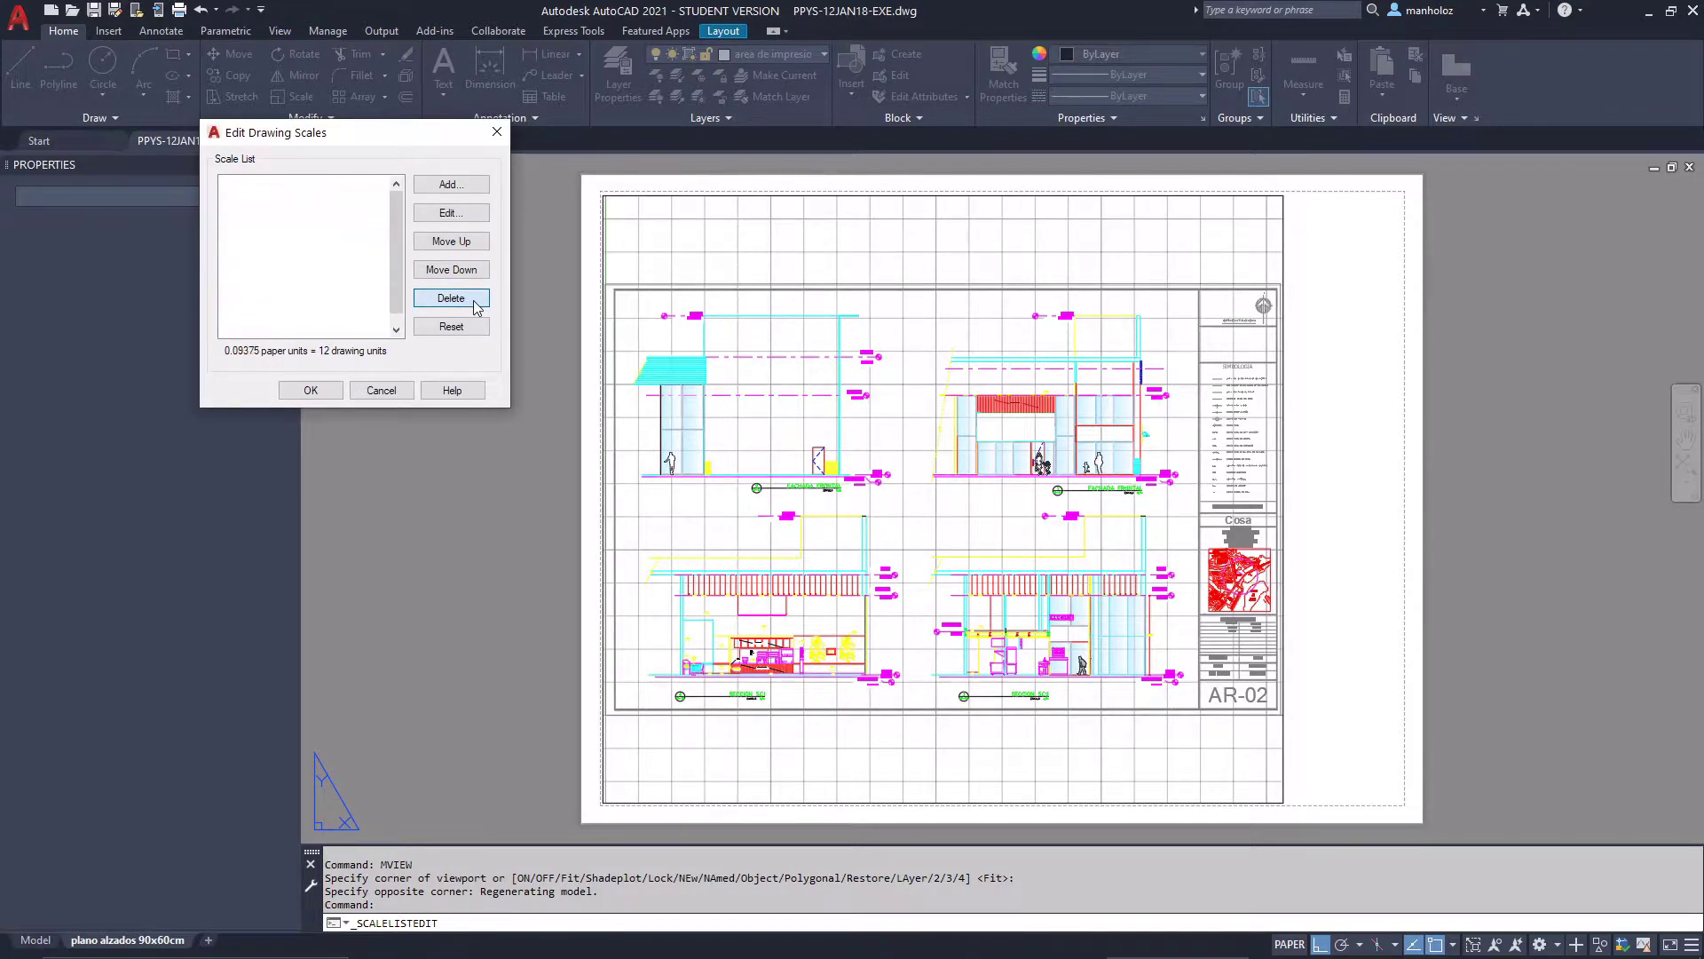
{"action": "left_click", "coordinate": [475, 304]}
{"action": "left_click", "coordinate": [475, 304]}
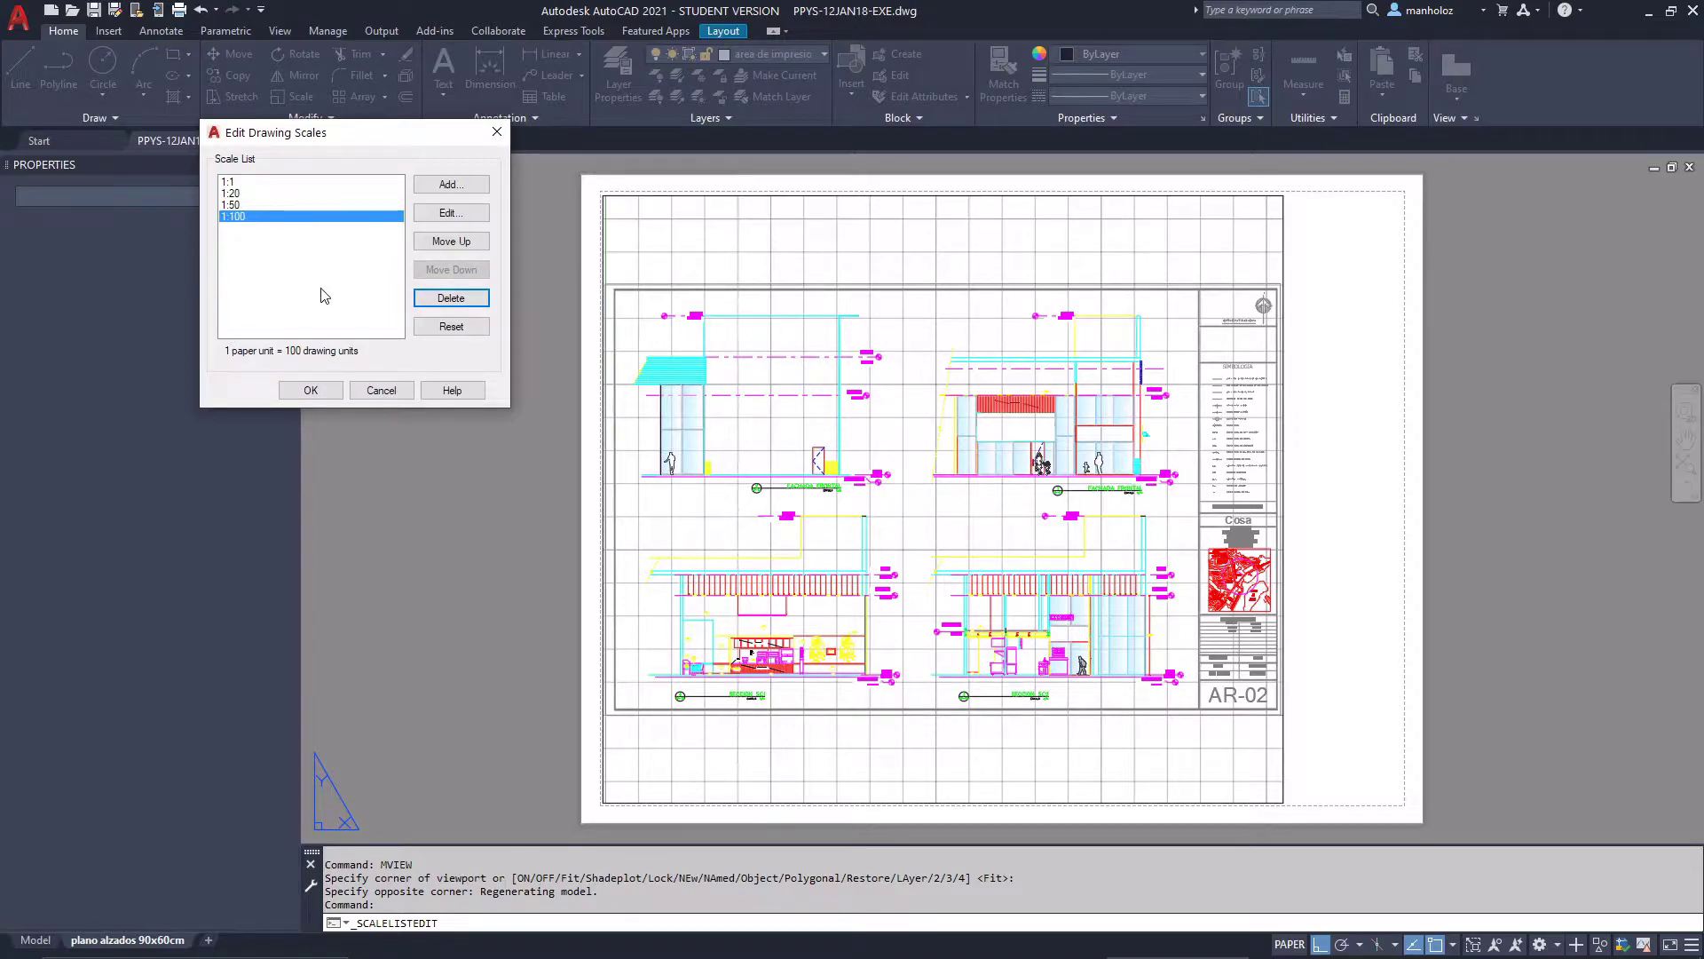
Inspect the 1:50 scale definition, then close both scale editors without saving
{"action": "left_click_drag", "start_coordinate": [377, 143], "coordinate": [440, 411]}
{"action": "left_click", "coordinate": [396, 471]}
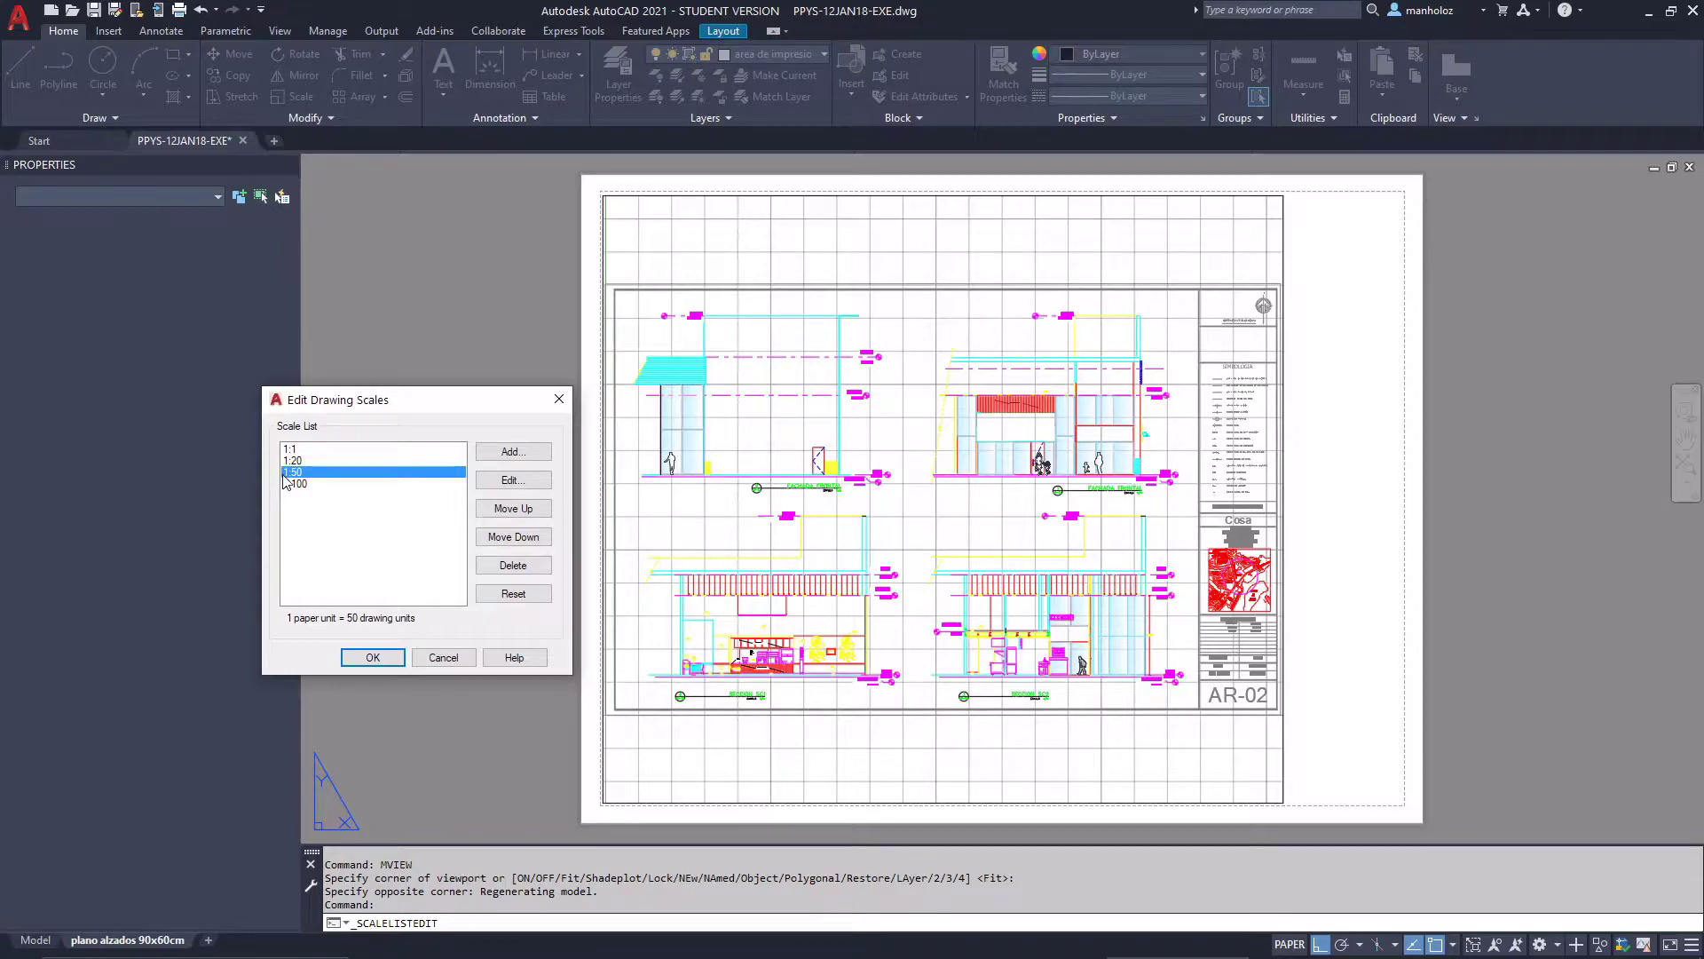
{"action": "left_click", "coordinate": [513, 480]}
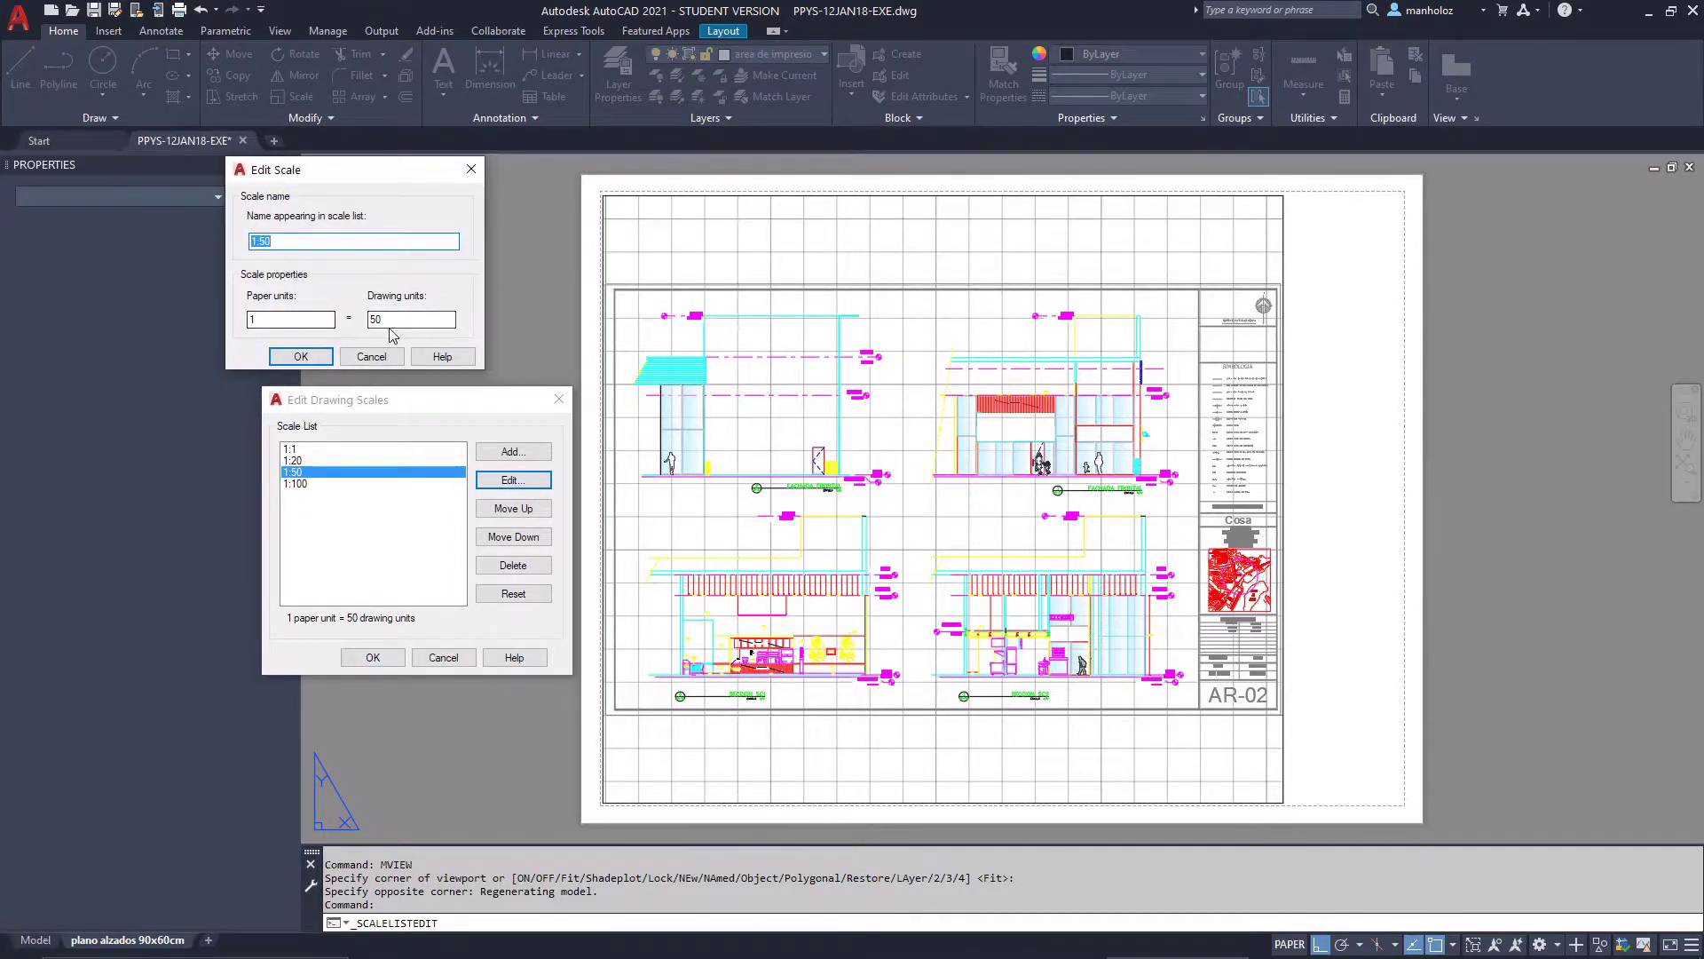
{"action": "left_click", "coordinate": [371, 356]}
{"action": "left_click", "coordinate": [443, 657]}
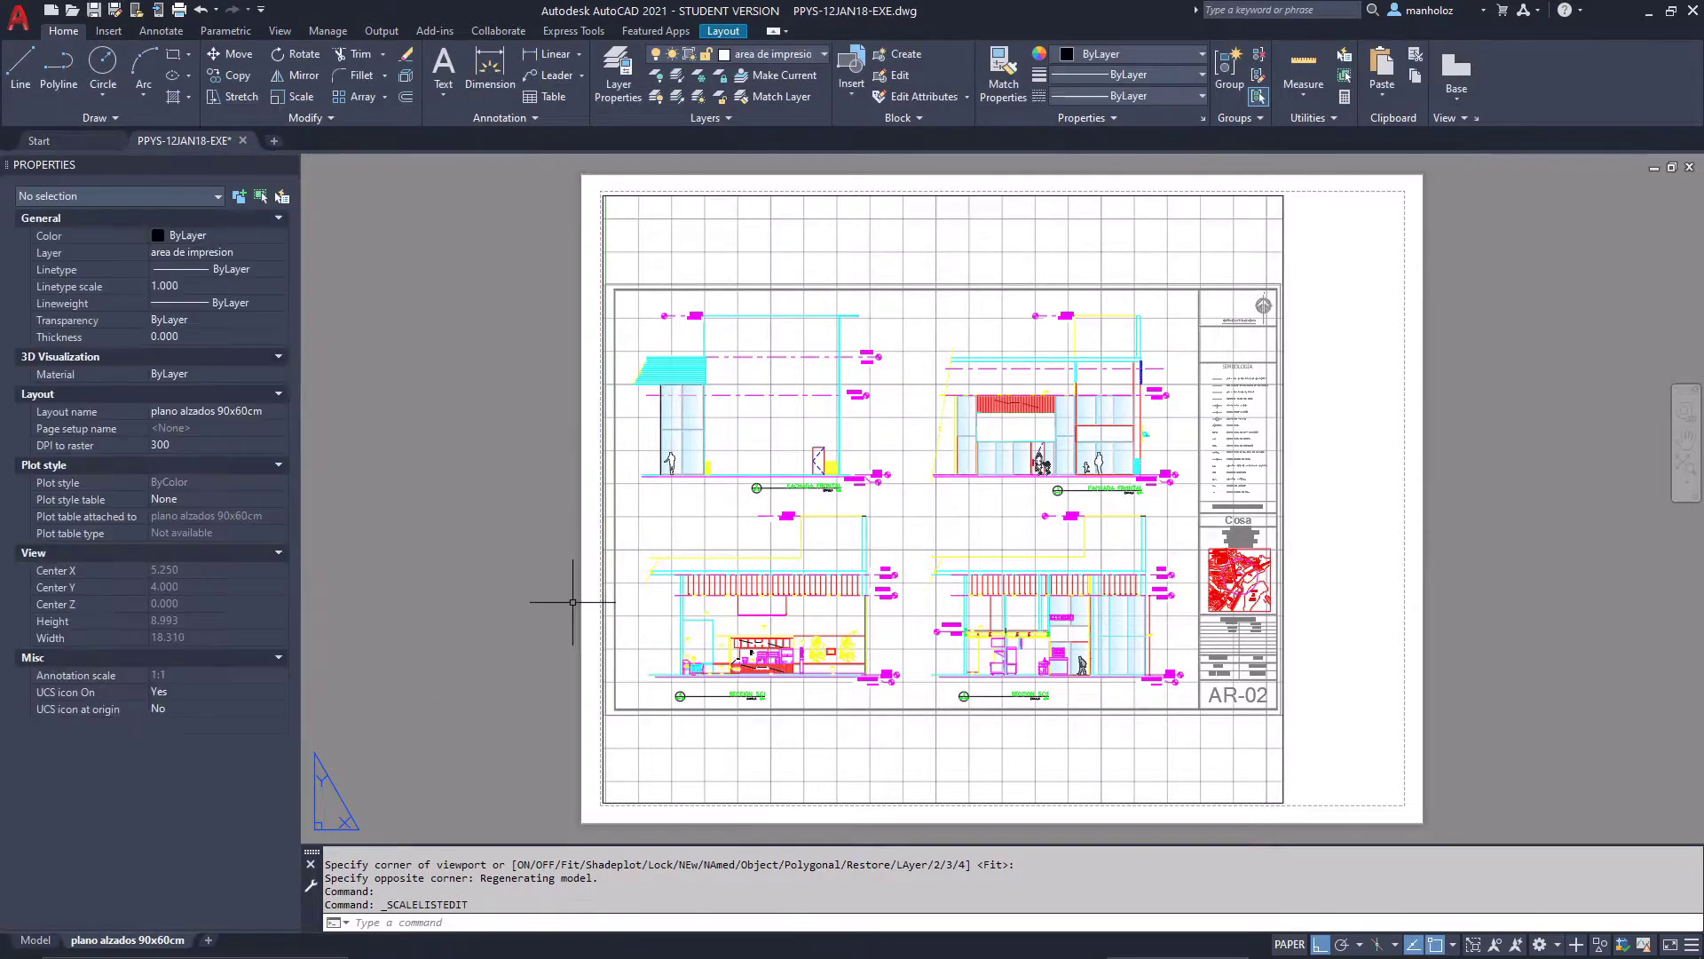
Change the planos horizontales page setup's plot scale from 1:1_1 to 1:1
{"action": "right_click", "coordinate": [89, 946]}
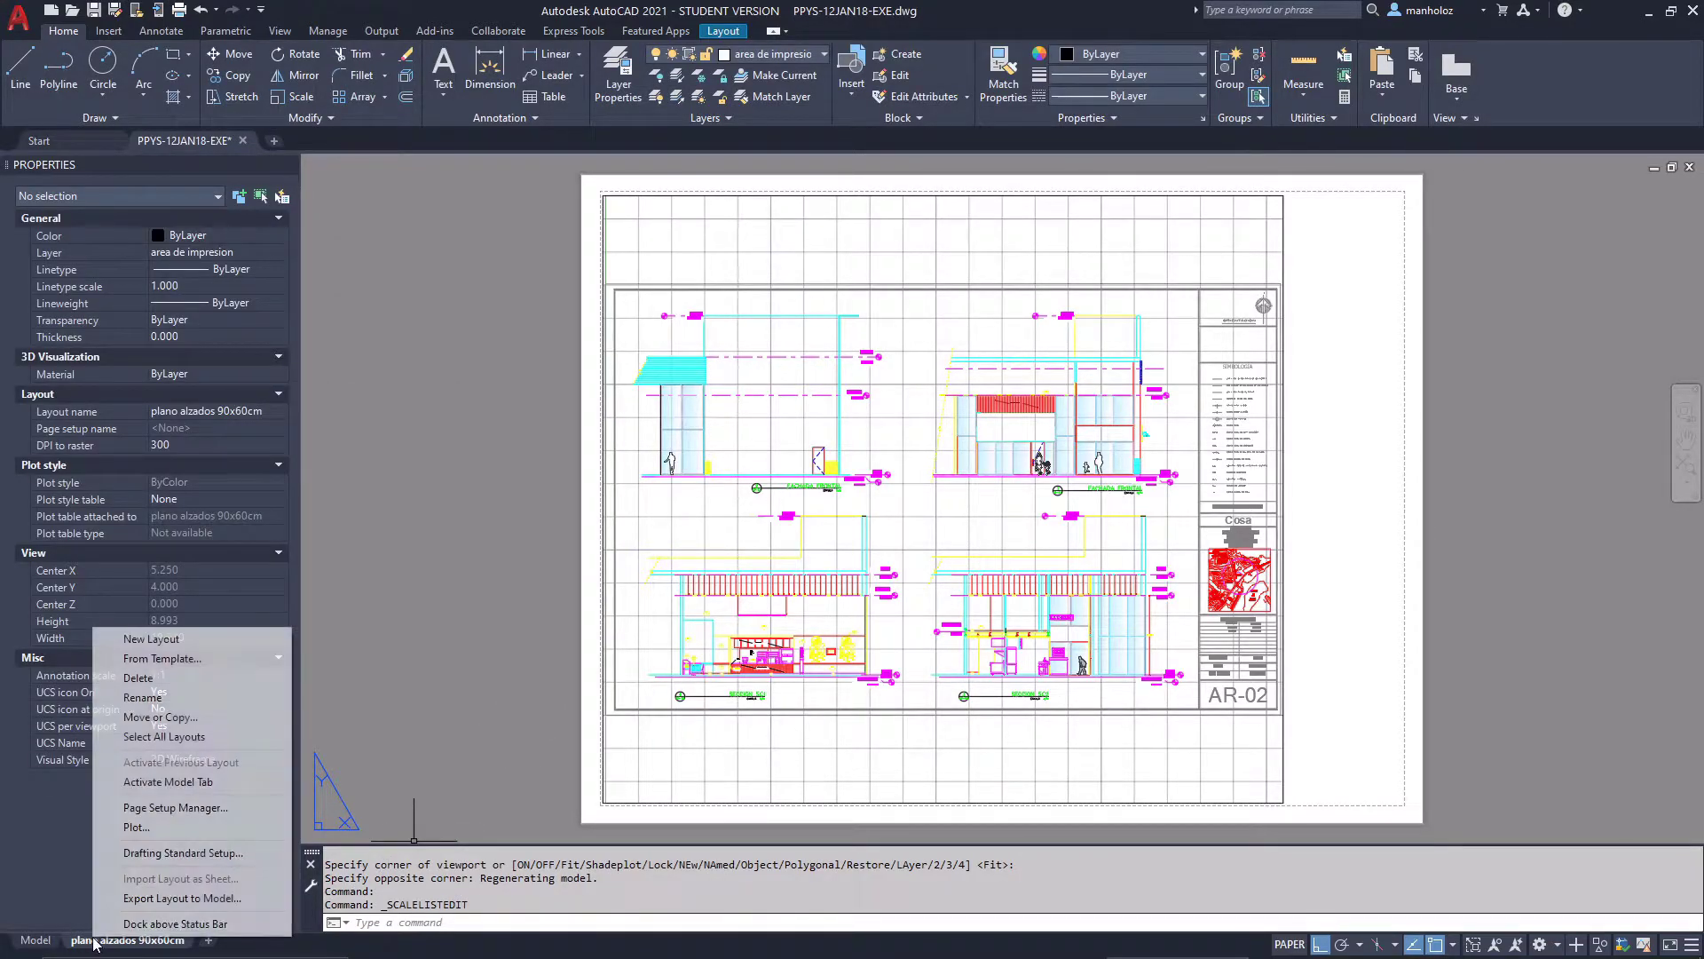
{"action": "left_click", "coordinate": [160, 808]}
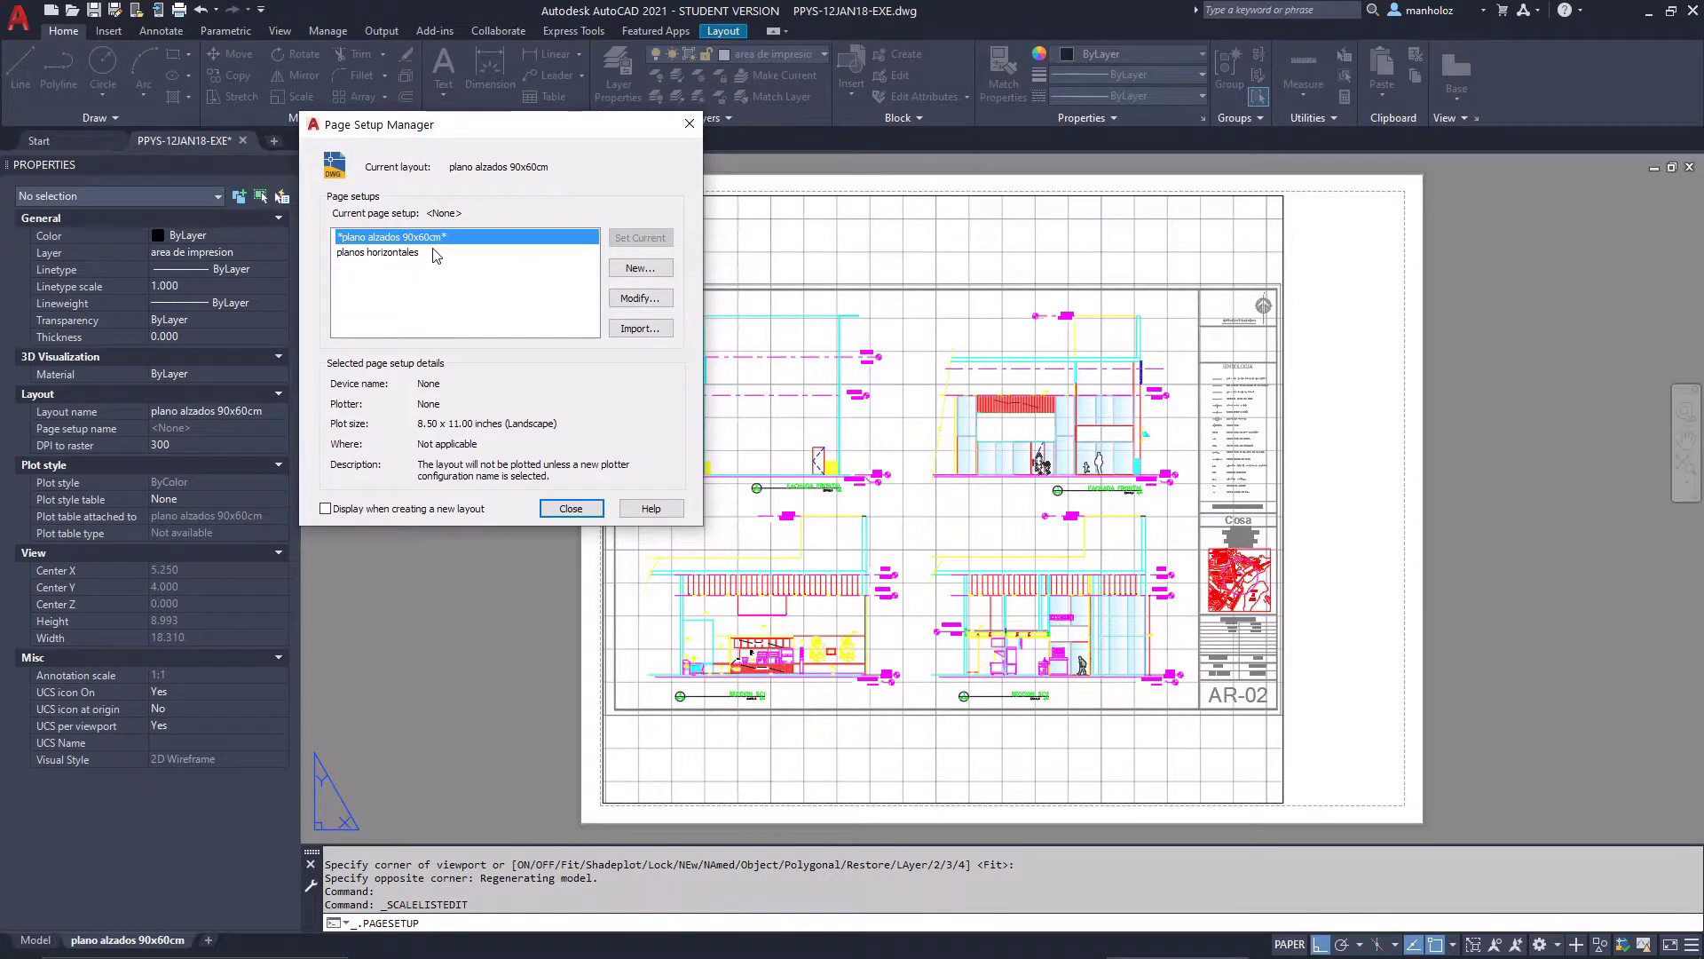
{"action": "left_click", "coordinate": [378, 252]}
{"action": "left_click", "coordinate": [639, 302]}
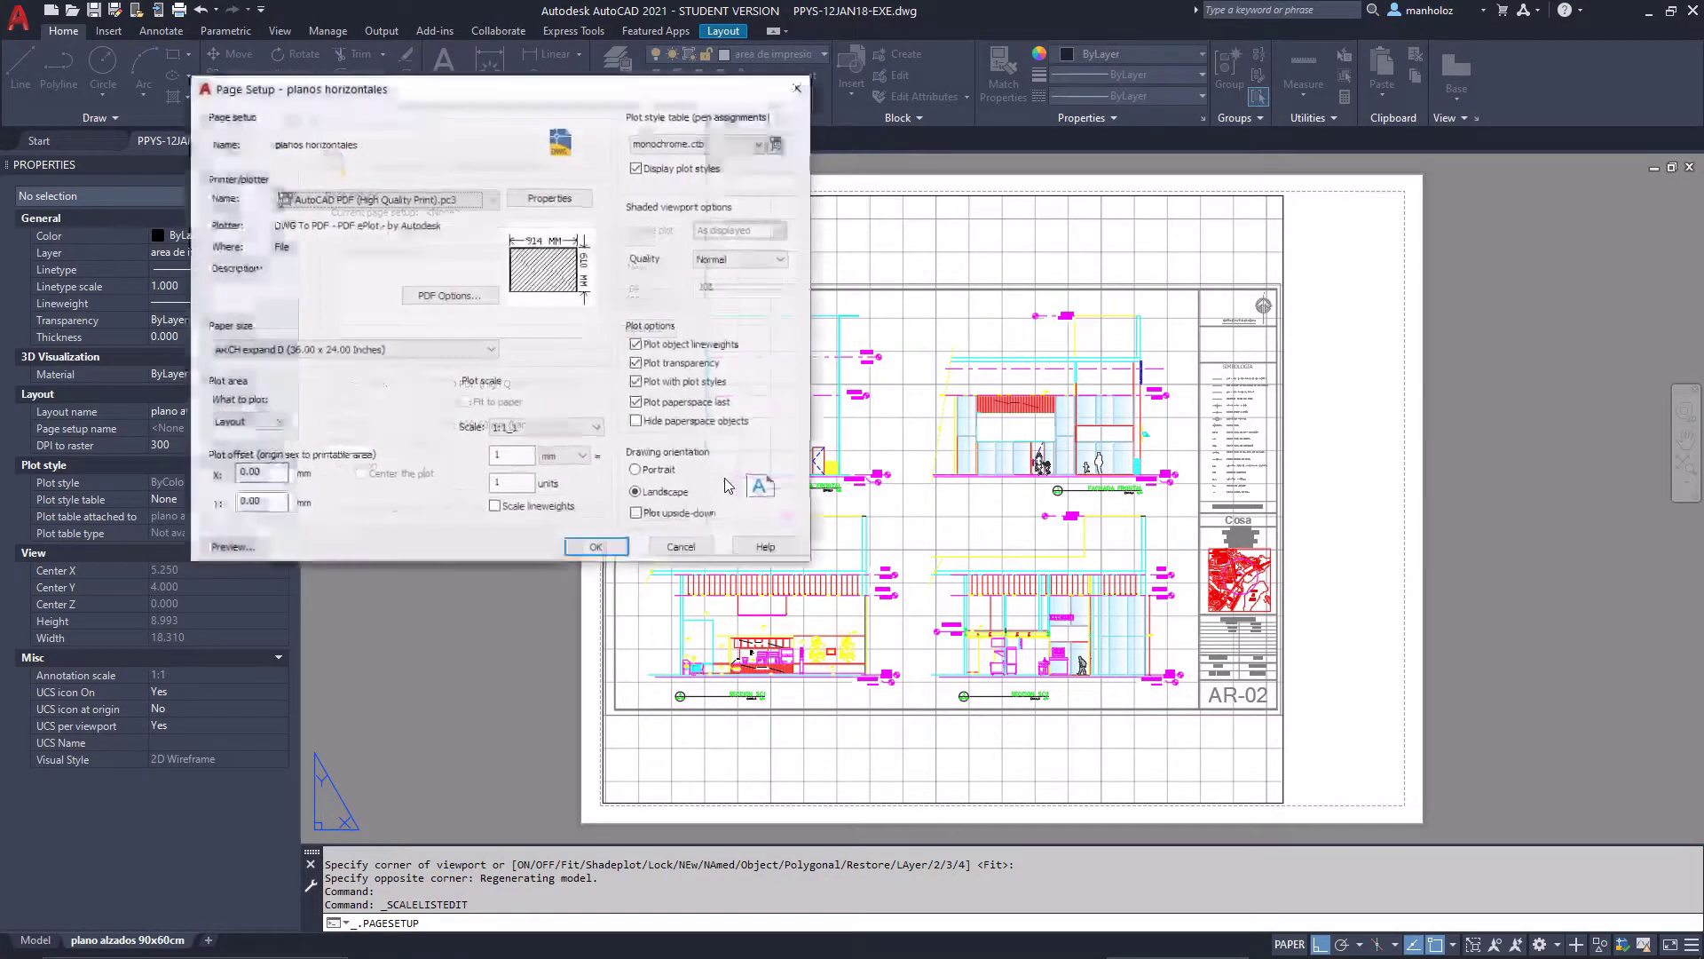
{"action": "left_click", "coordinate": [373, 349]}
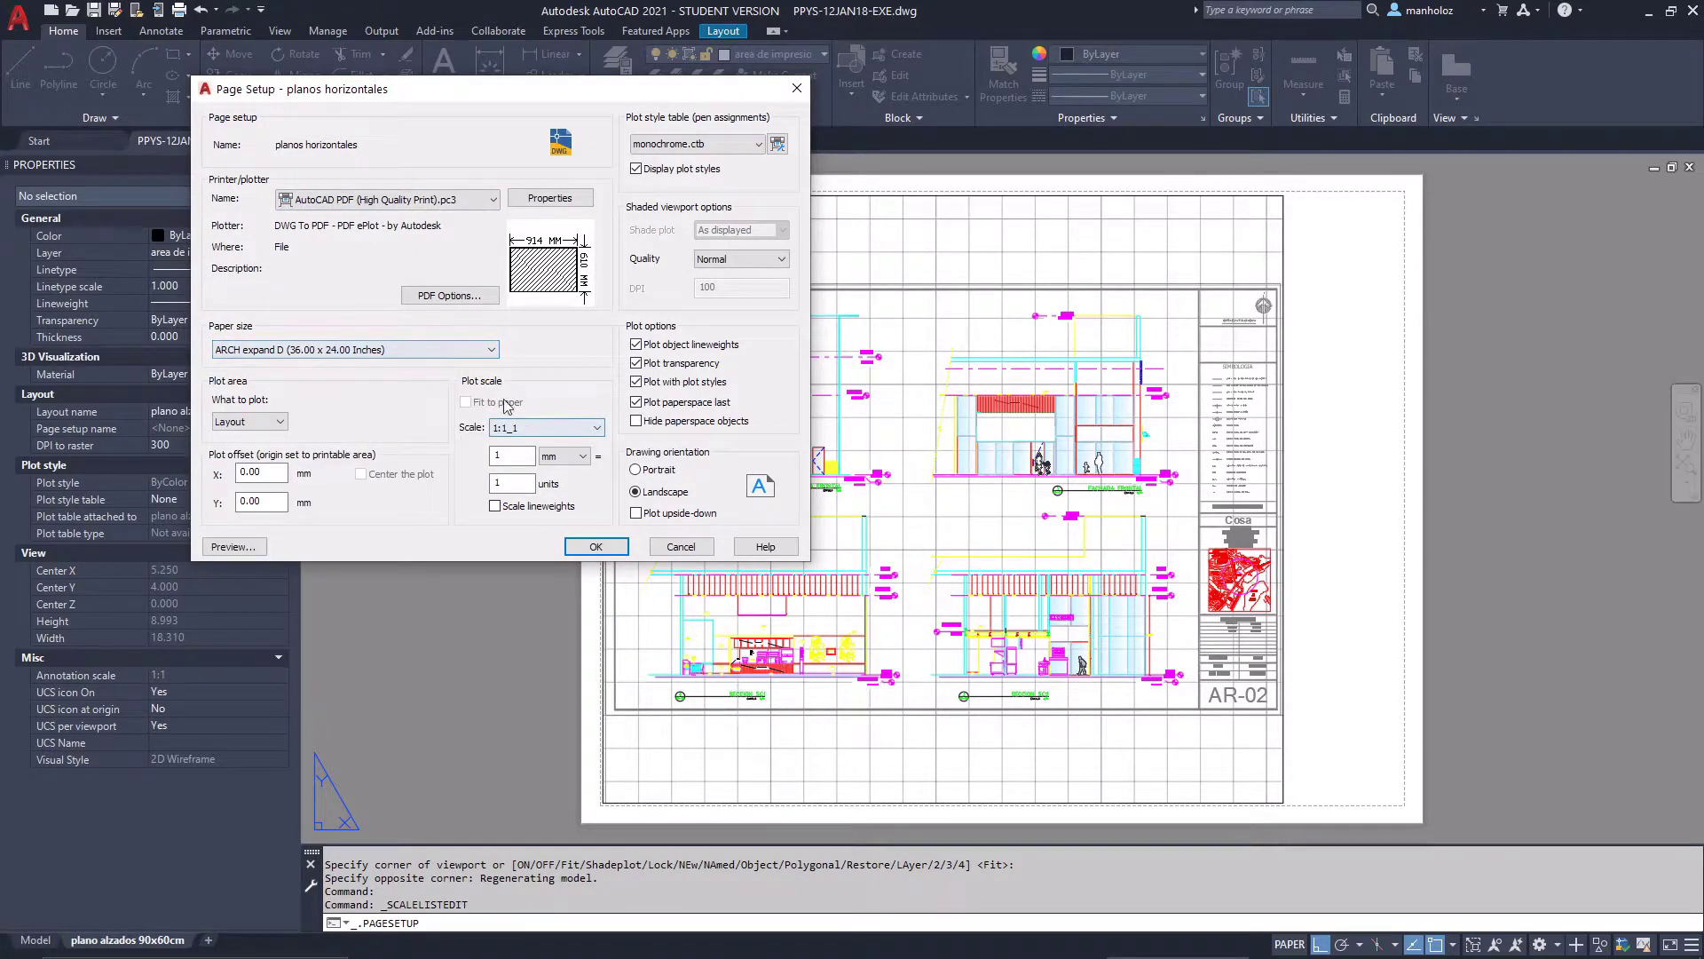
{"action": "left_click", "coordinate": [494, 430]}
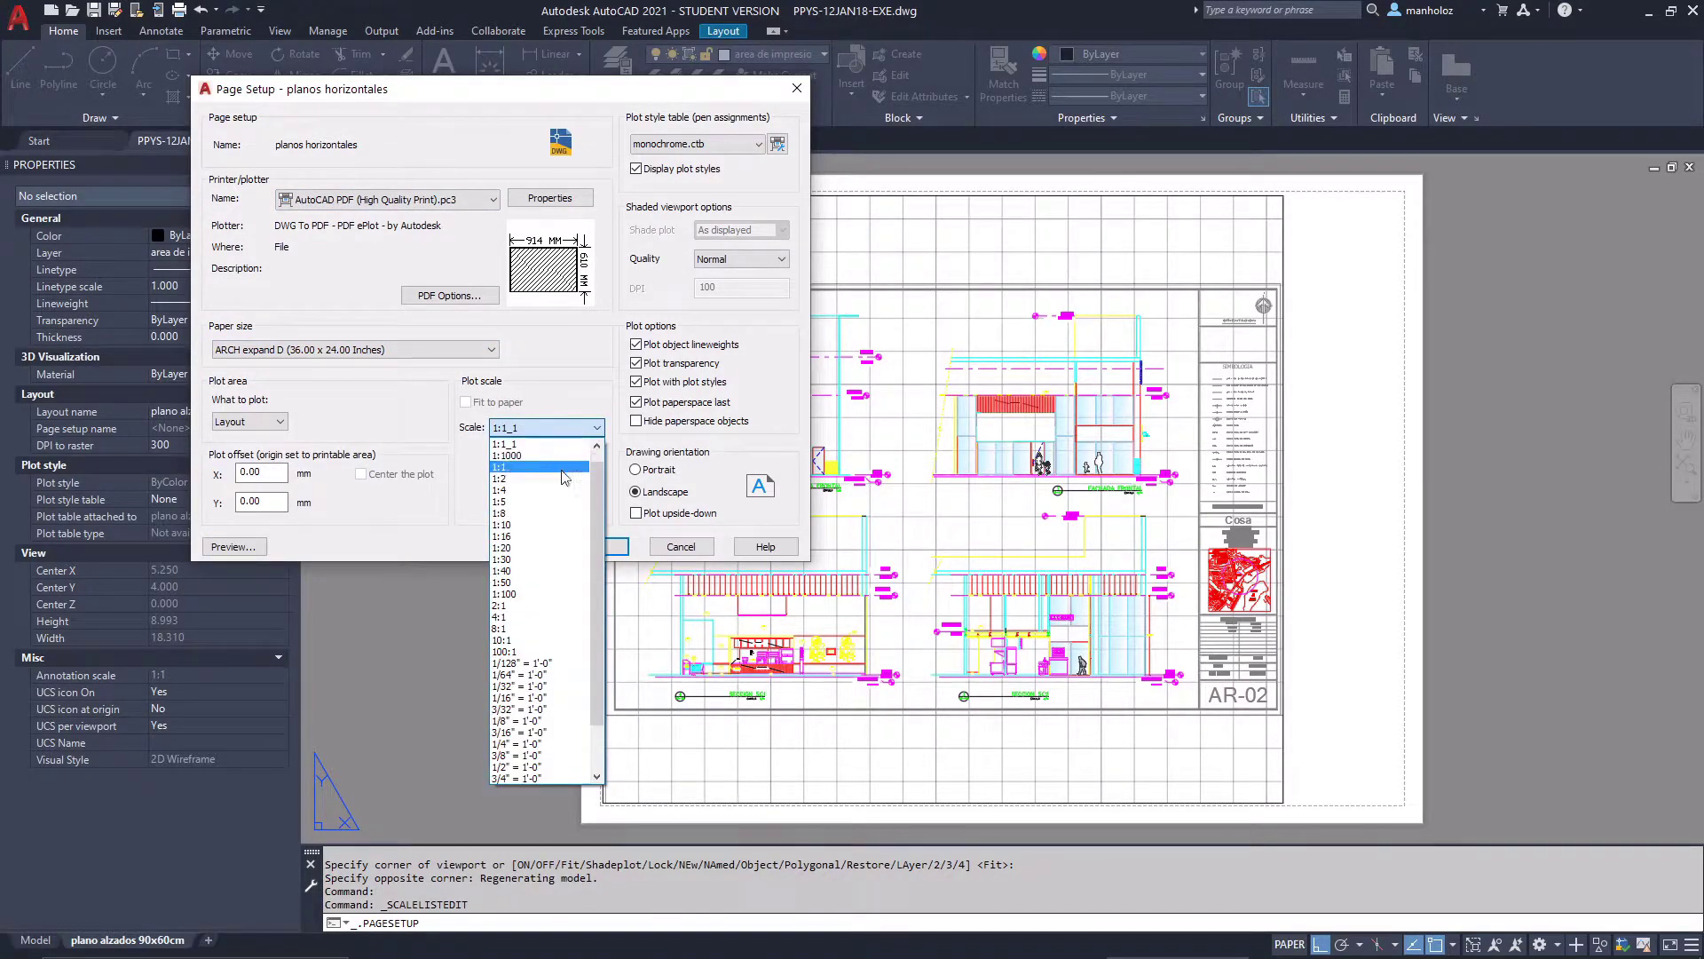
{"action": "left_click", "coordinate": [524, 478]}
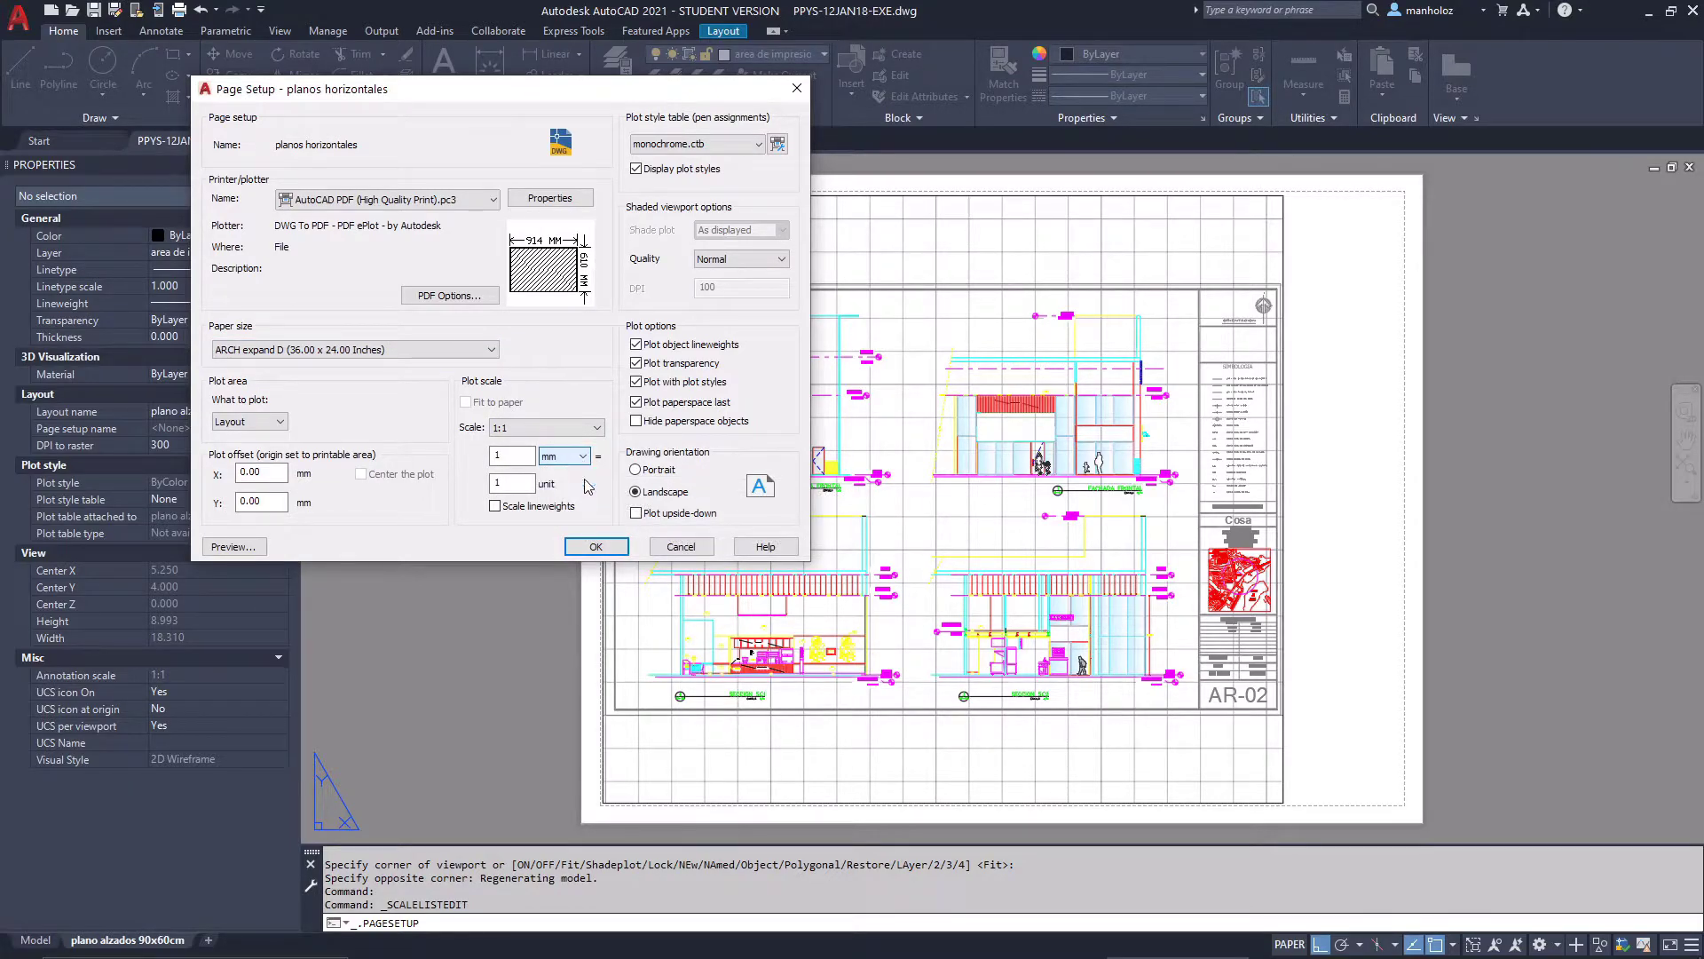
{"action": "left_click", "coordinate": [595, 546]}
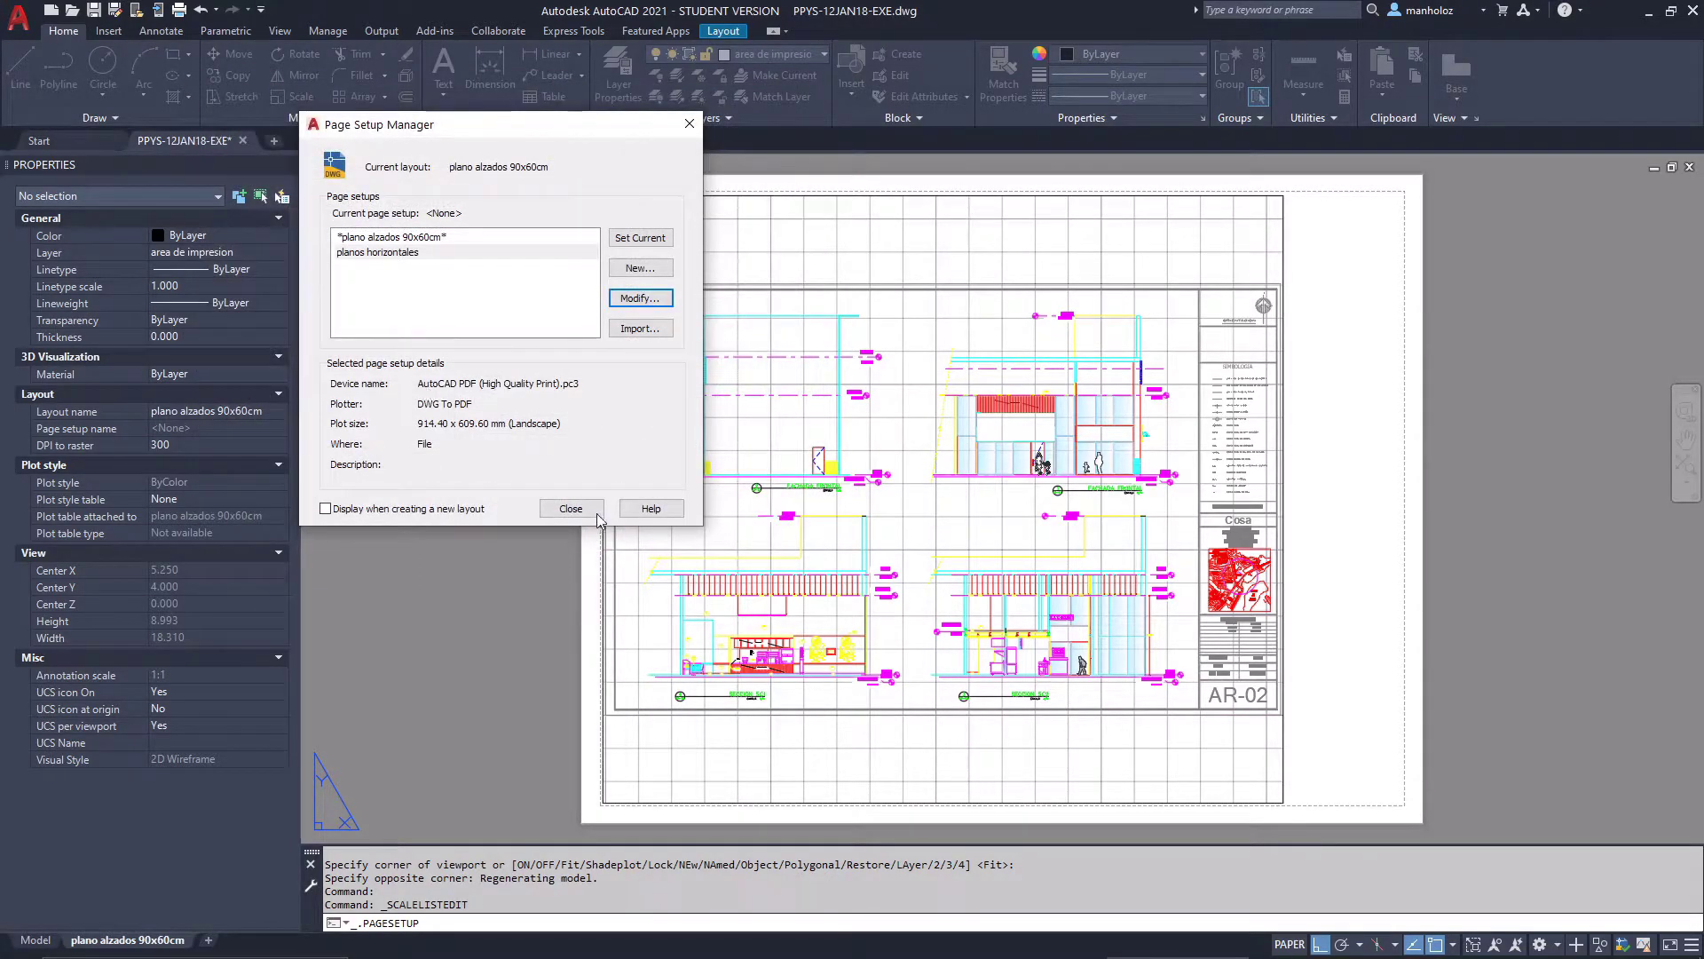
{"action": "left_click", "coordinate": [571, 508]}
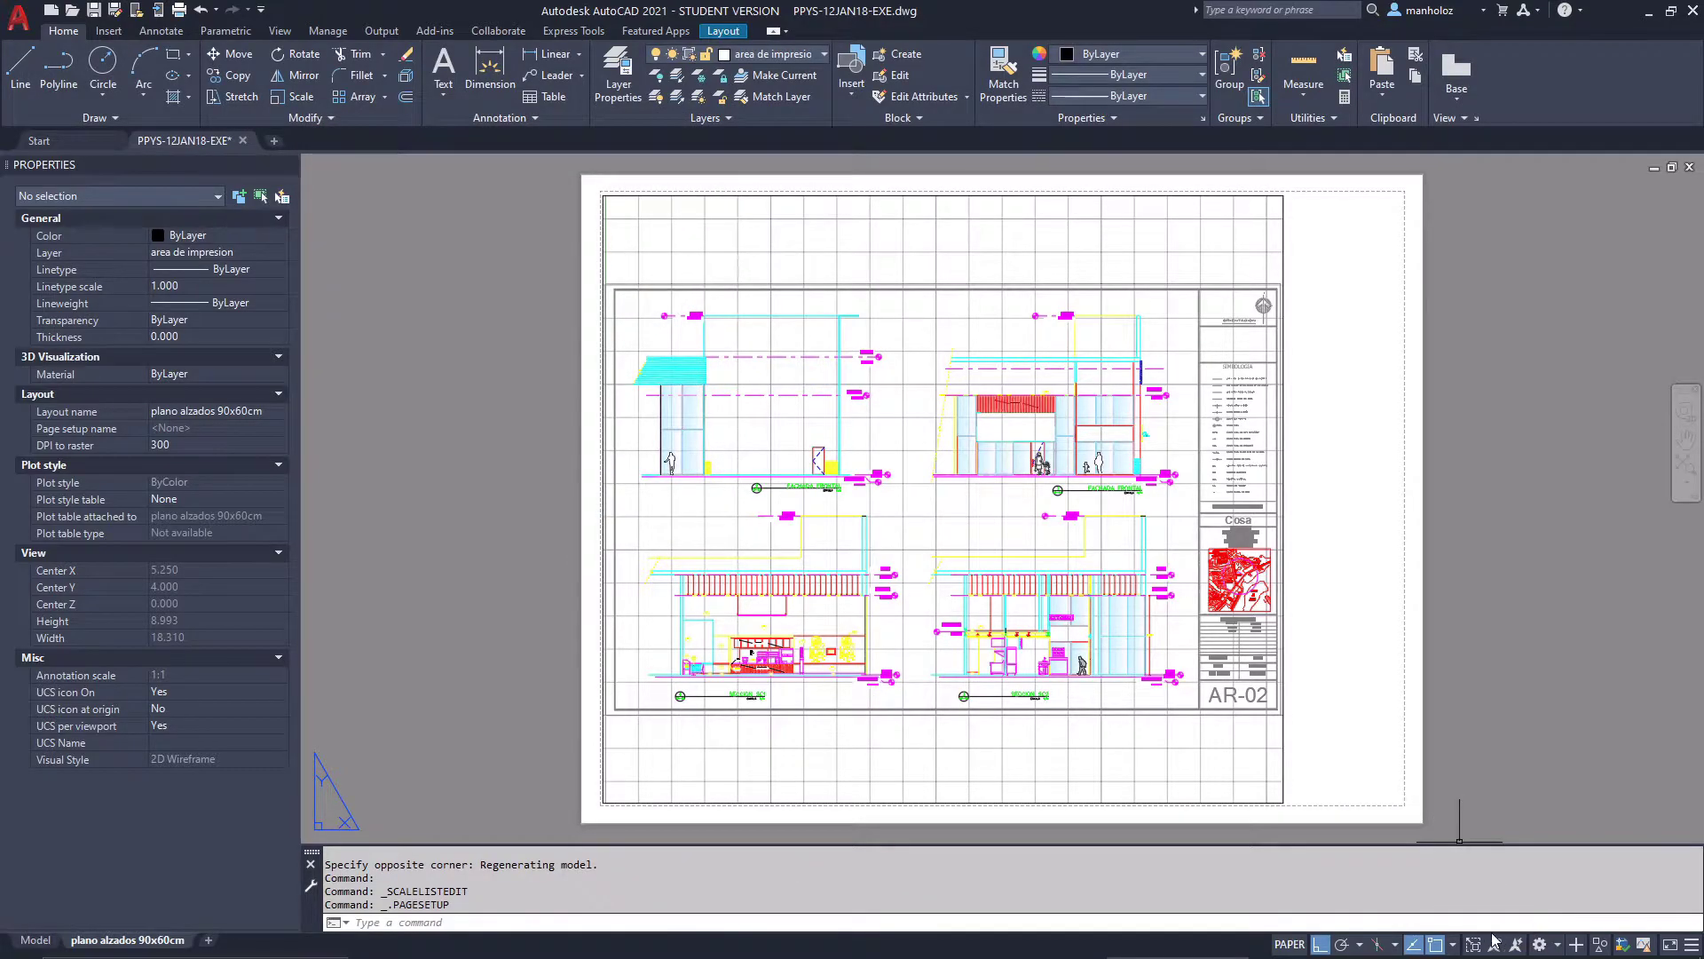
Open the drawing scale list editor via the selected viewport's Custom scale option
{"action": "left_click", "coordinate": [1284, 794]}
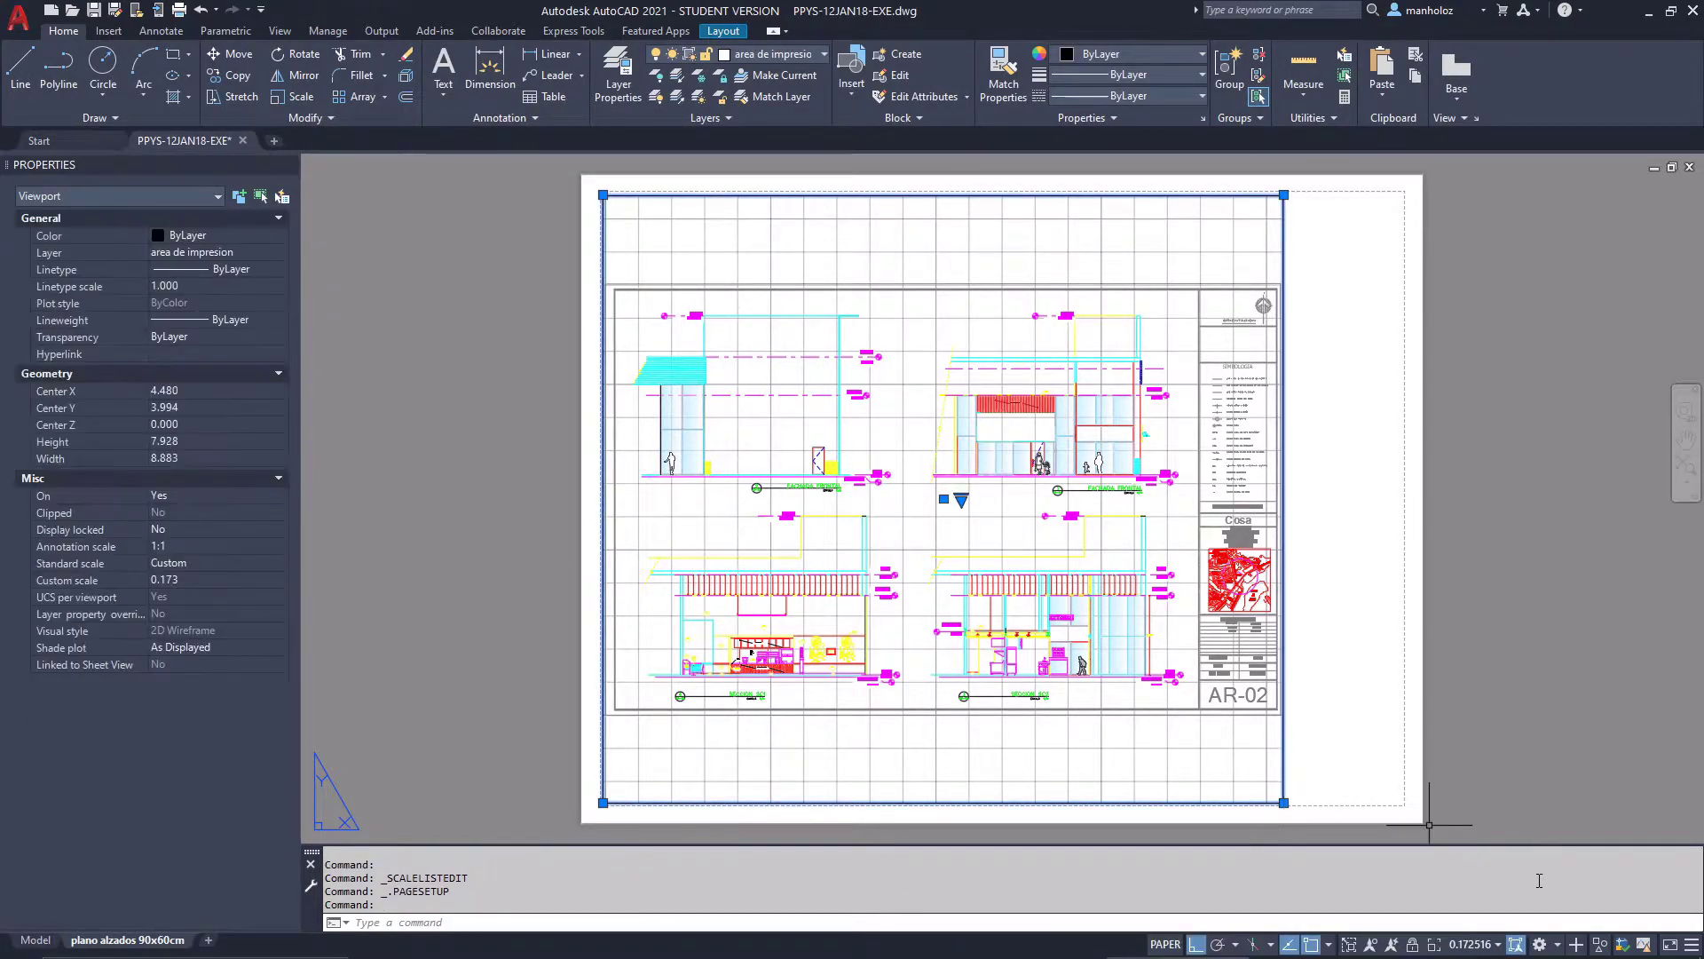
{"action": "left_click", "coordinate": [1487, 945]}
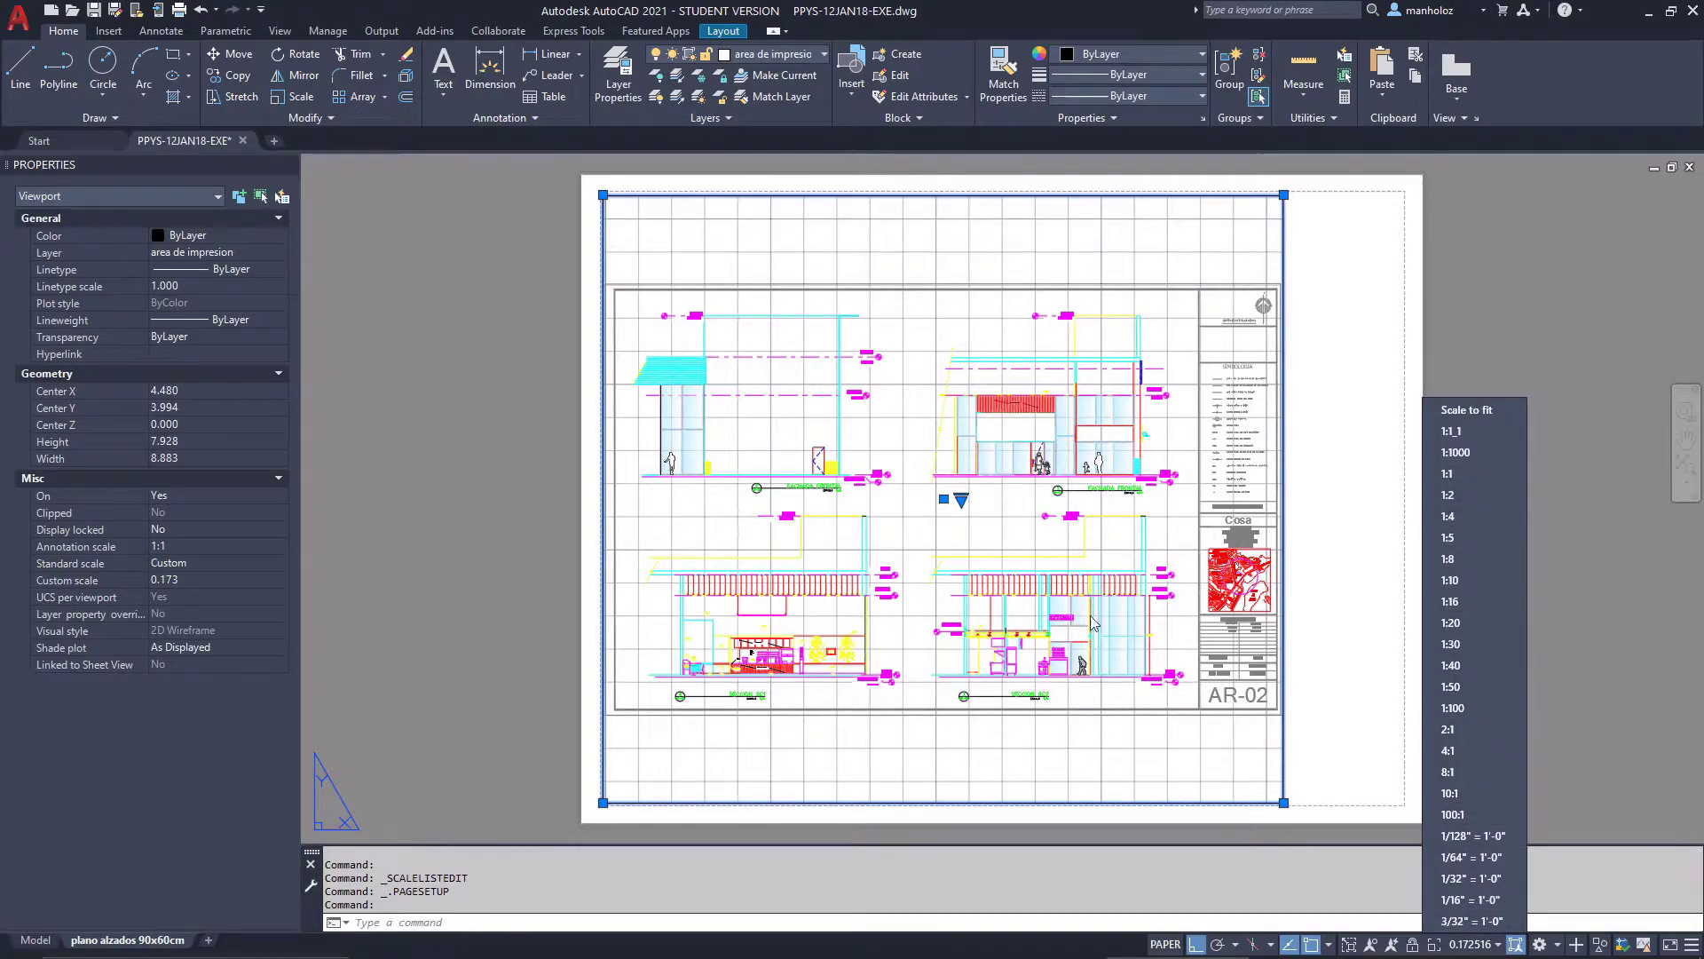
{"action": "mouse_move", "coordinate": [1521, 690]}
{"action": "left_click_drag", "start_coordinate": [1521, 691], "coordinate": [1523, 915]}
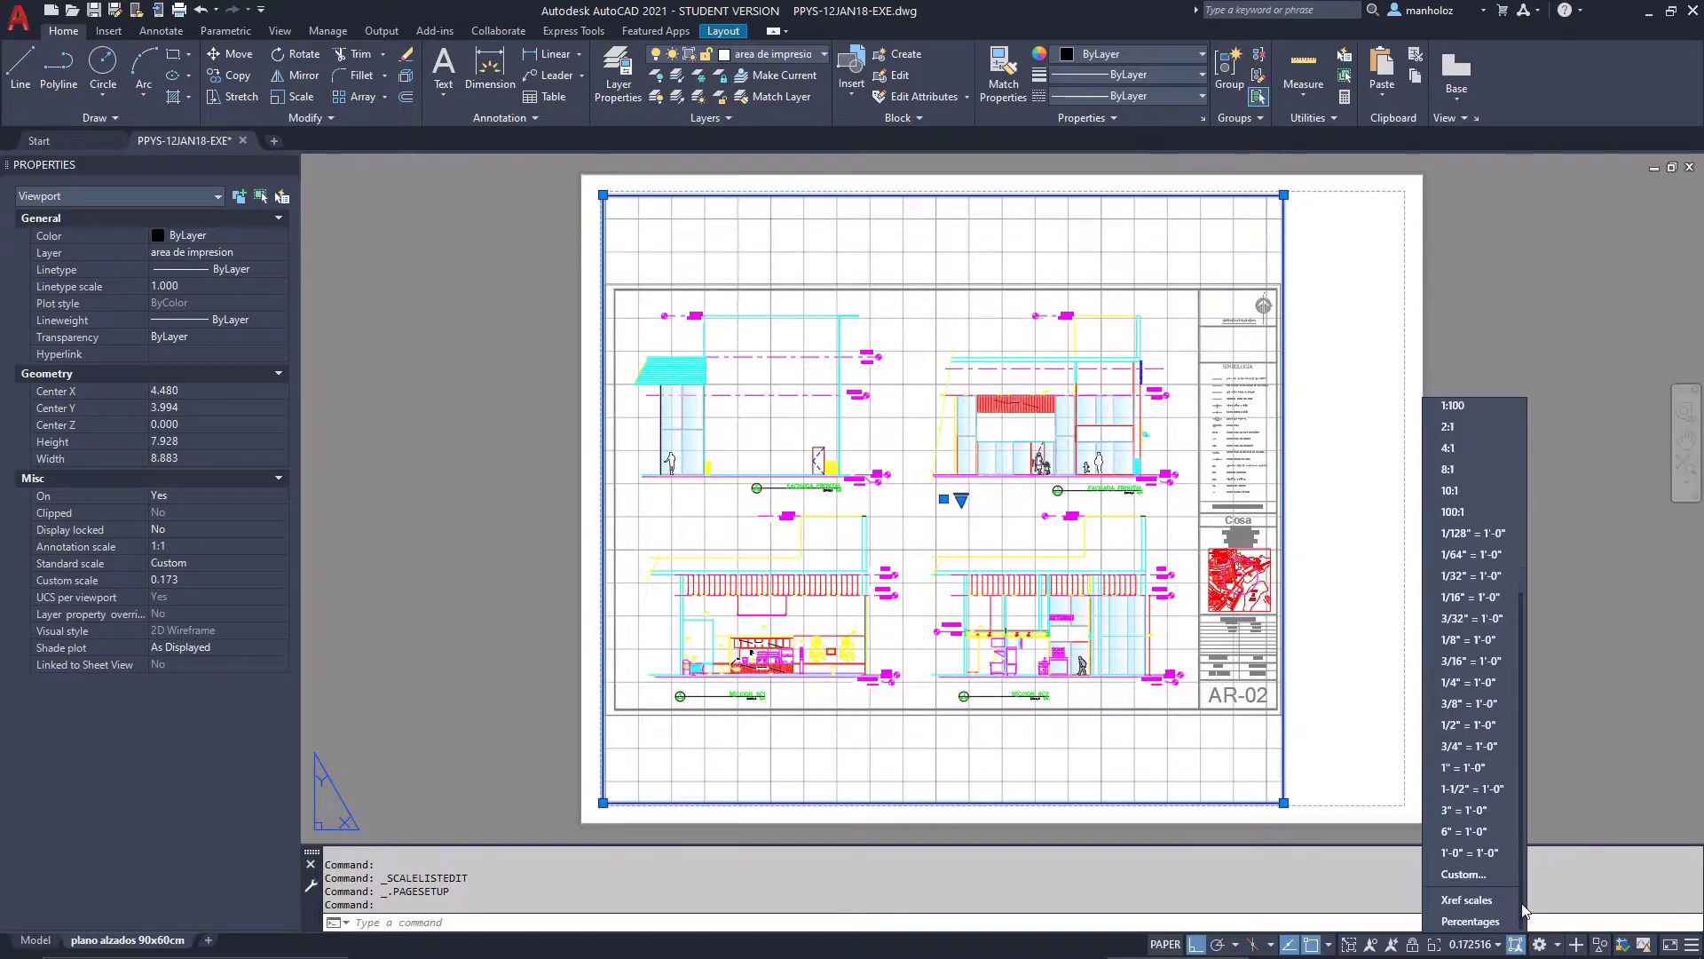
{"action": "left_click", "coordinate": [1474, 883]}
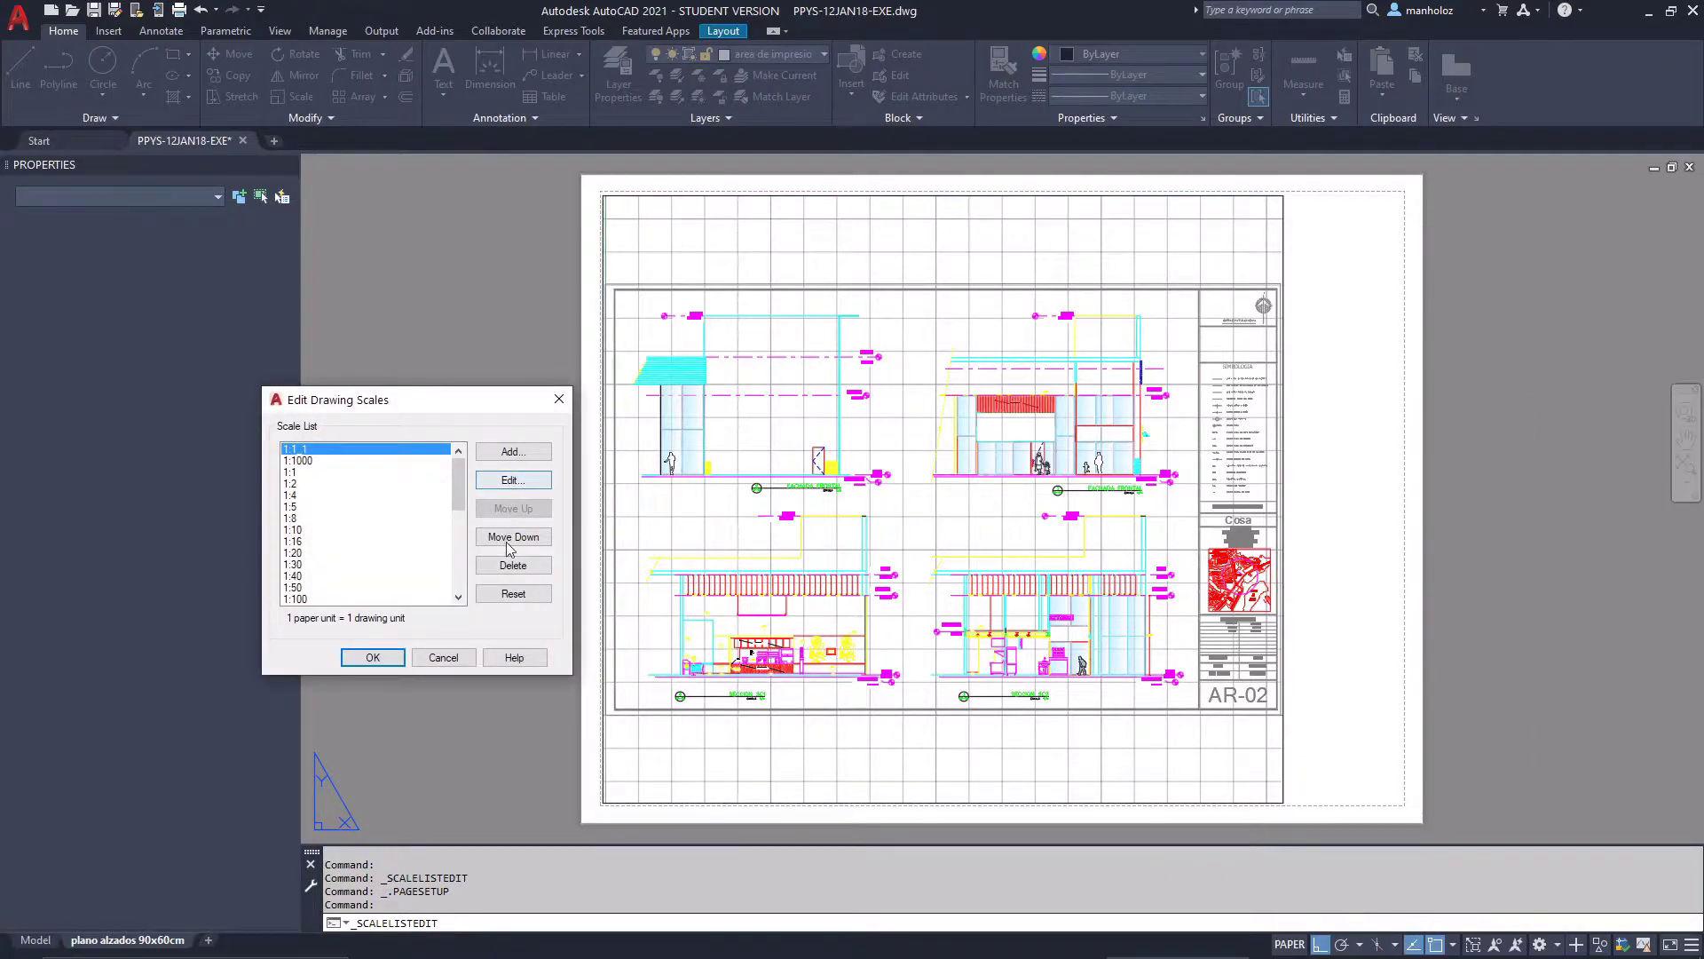
Delete the 1:1_1, 1:1000 and 1:2 through 1:40 scales
{"action": "left_click", "coordinate": [520, 566]}
{"action": "left_click", "coordinate": [521, 566]}
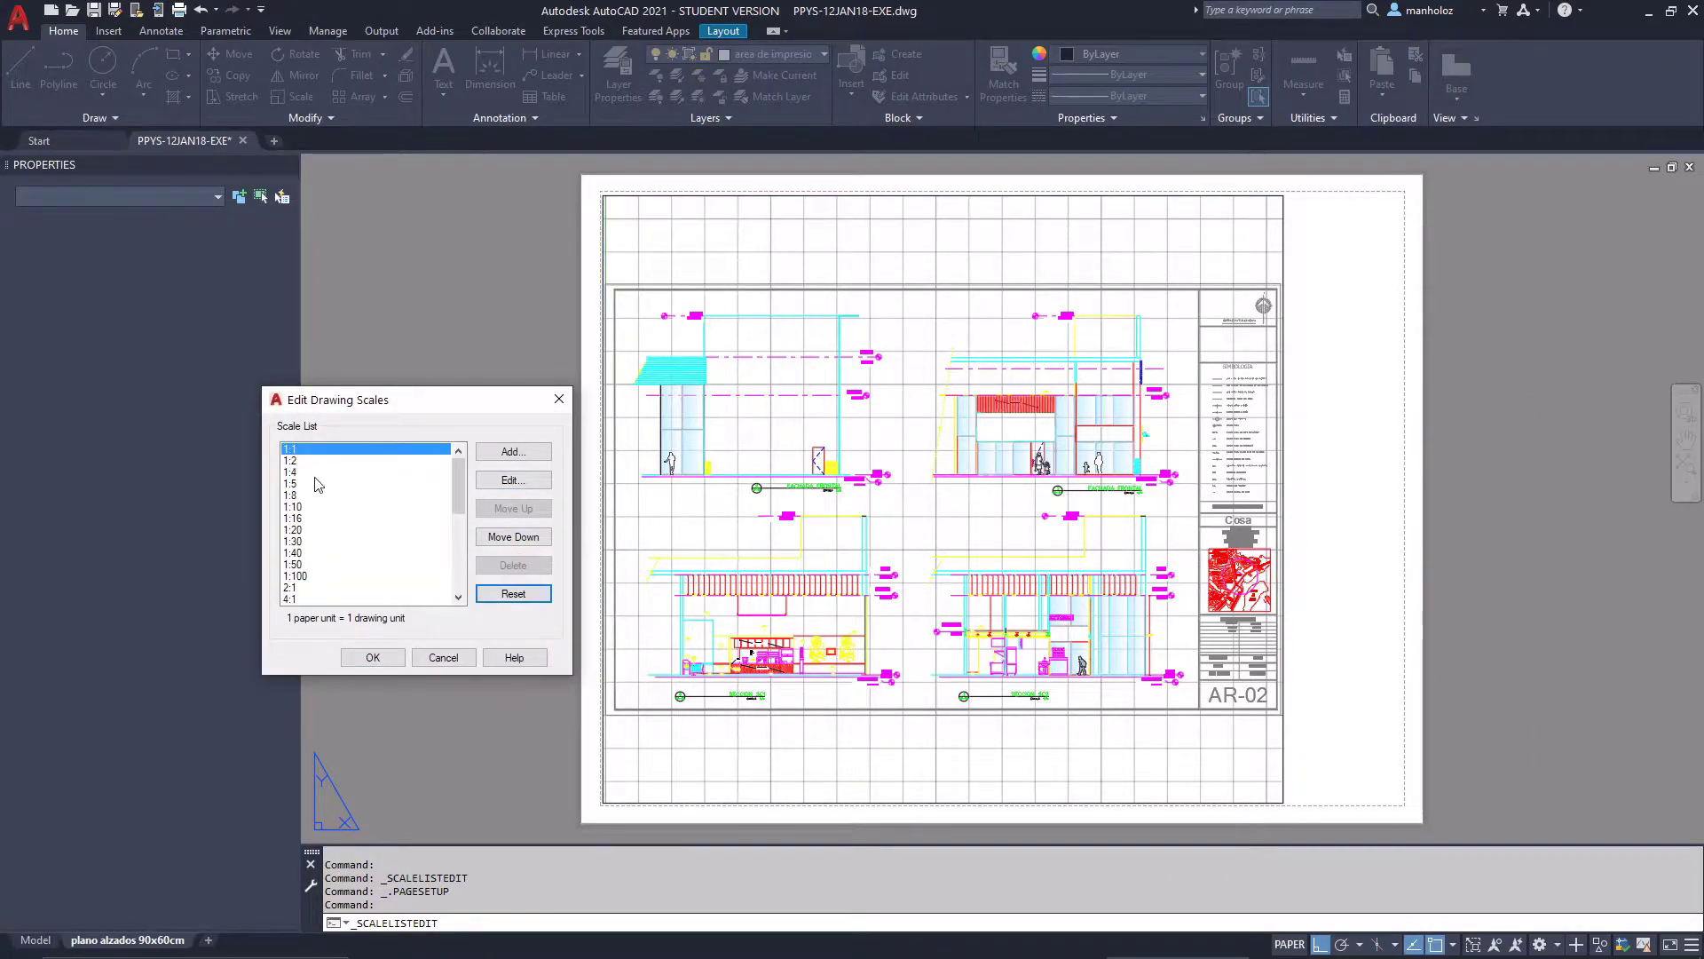
{"action": "left_click", "coordinate": [312, 460]}
{"action": "left_click", "coordinate": [528, 566]}
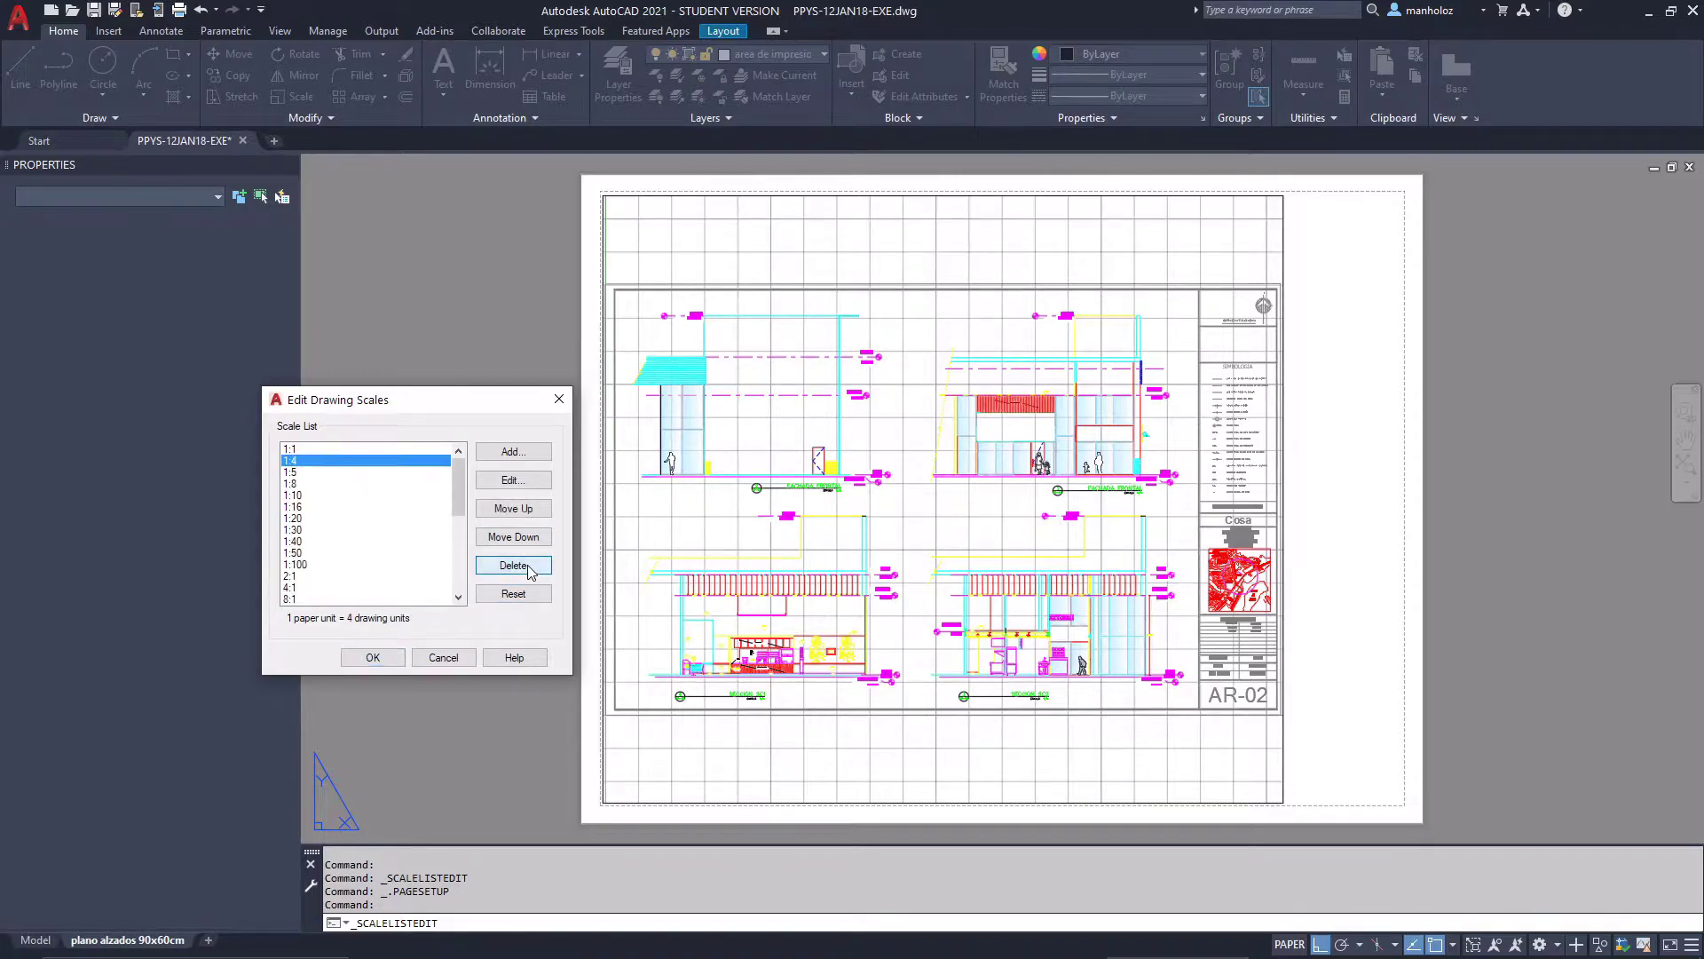
{"action": "left_click", "coordinate": [527, 566]}
{"action": "left_click", "coordinate": [528, 566]}
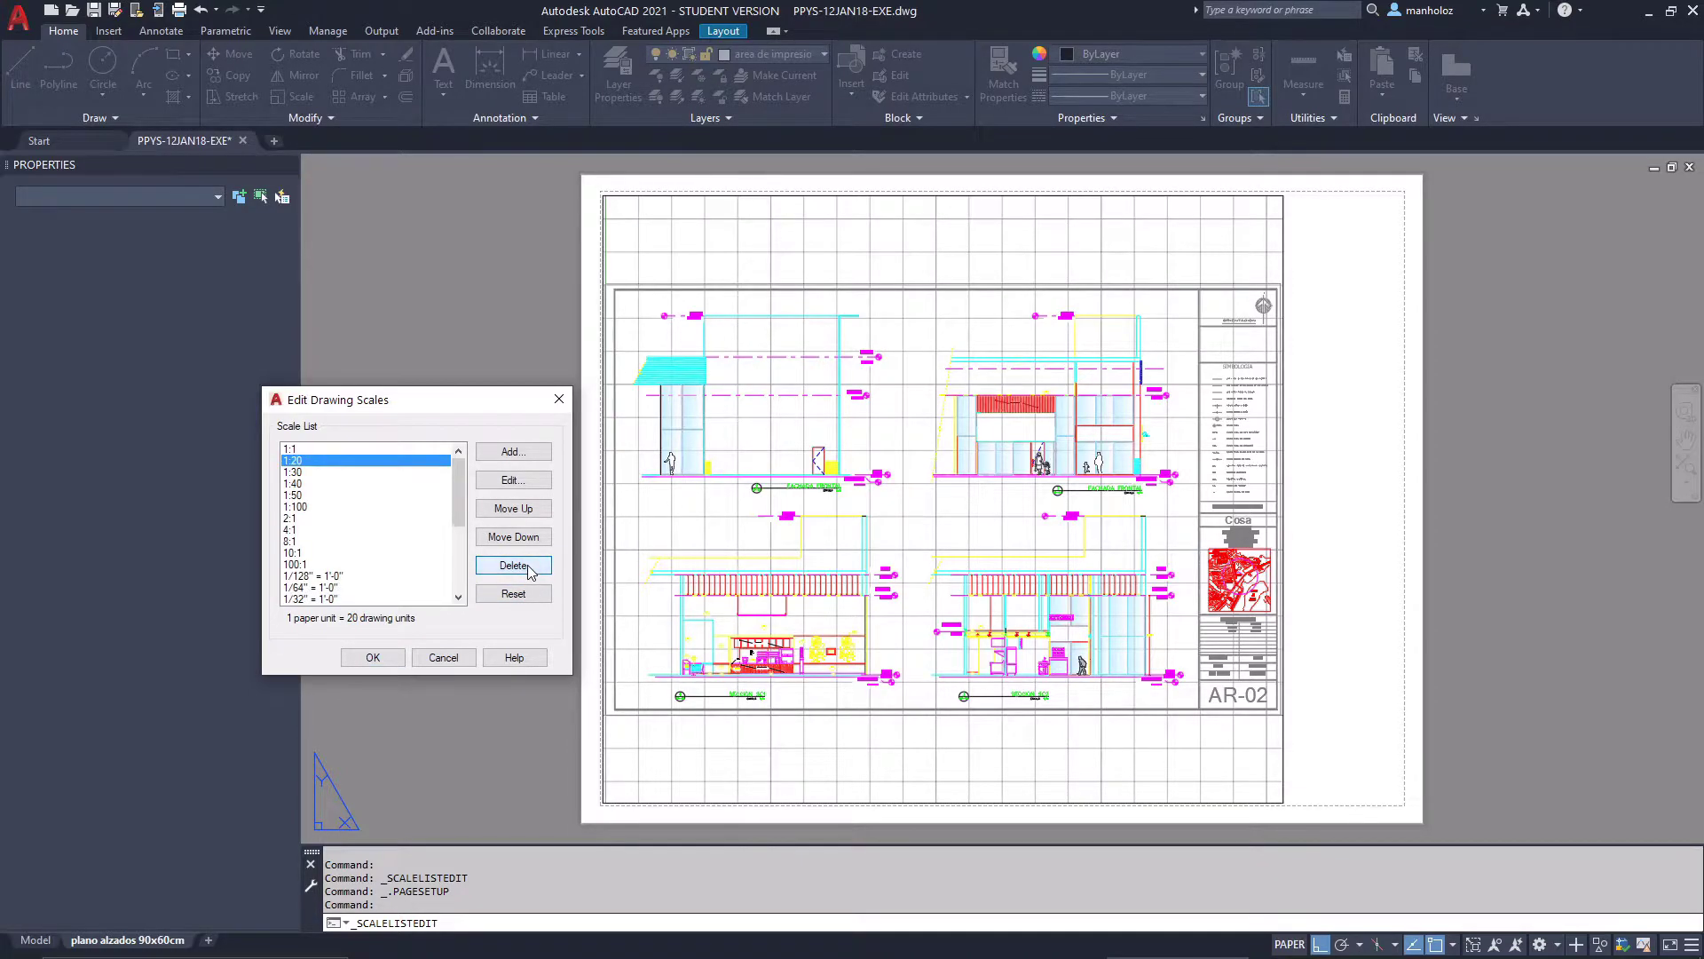
{"action": "left_click", "coordinate": [527, 566]}
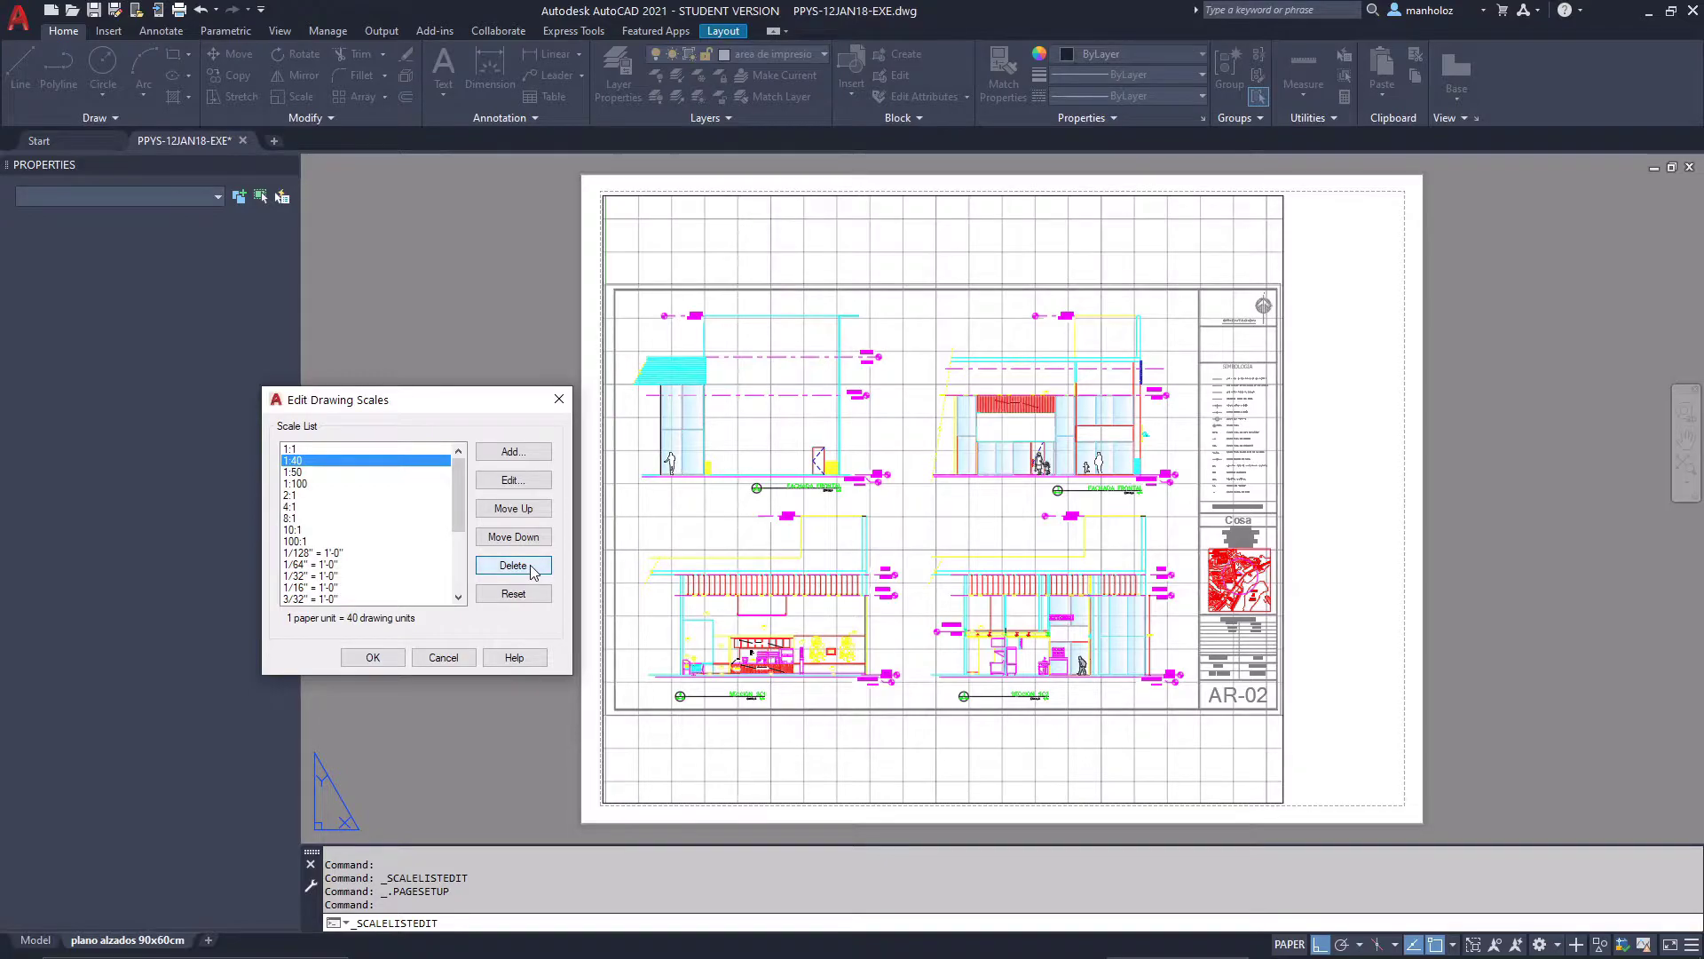
{"action": "left_click", "coordinate": [532, 572]}
Delete the 2:1 and all imperial scales, leaving 1:1, 1:50 and 1:100
{"action": "left_click", "coordinate": [326, 484]}
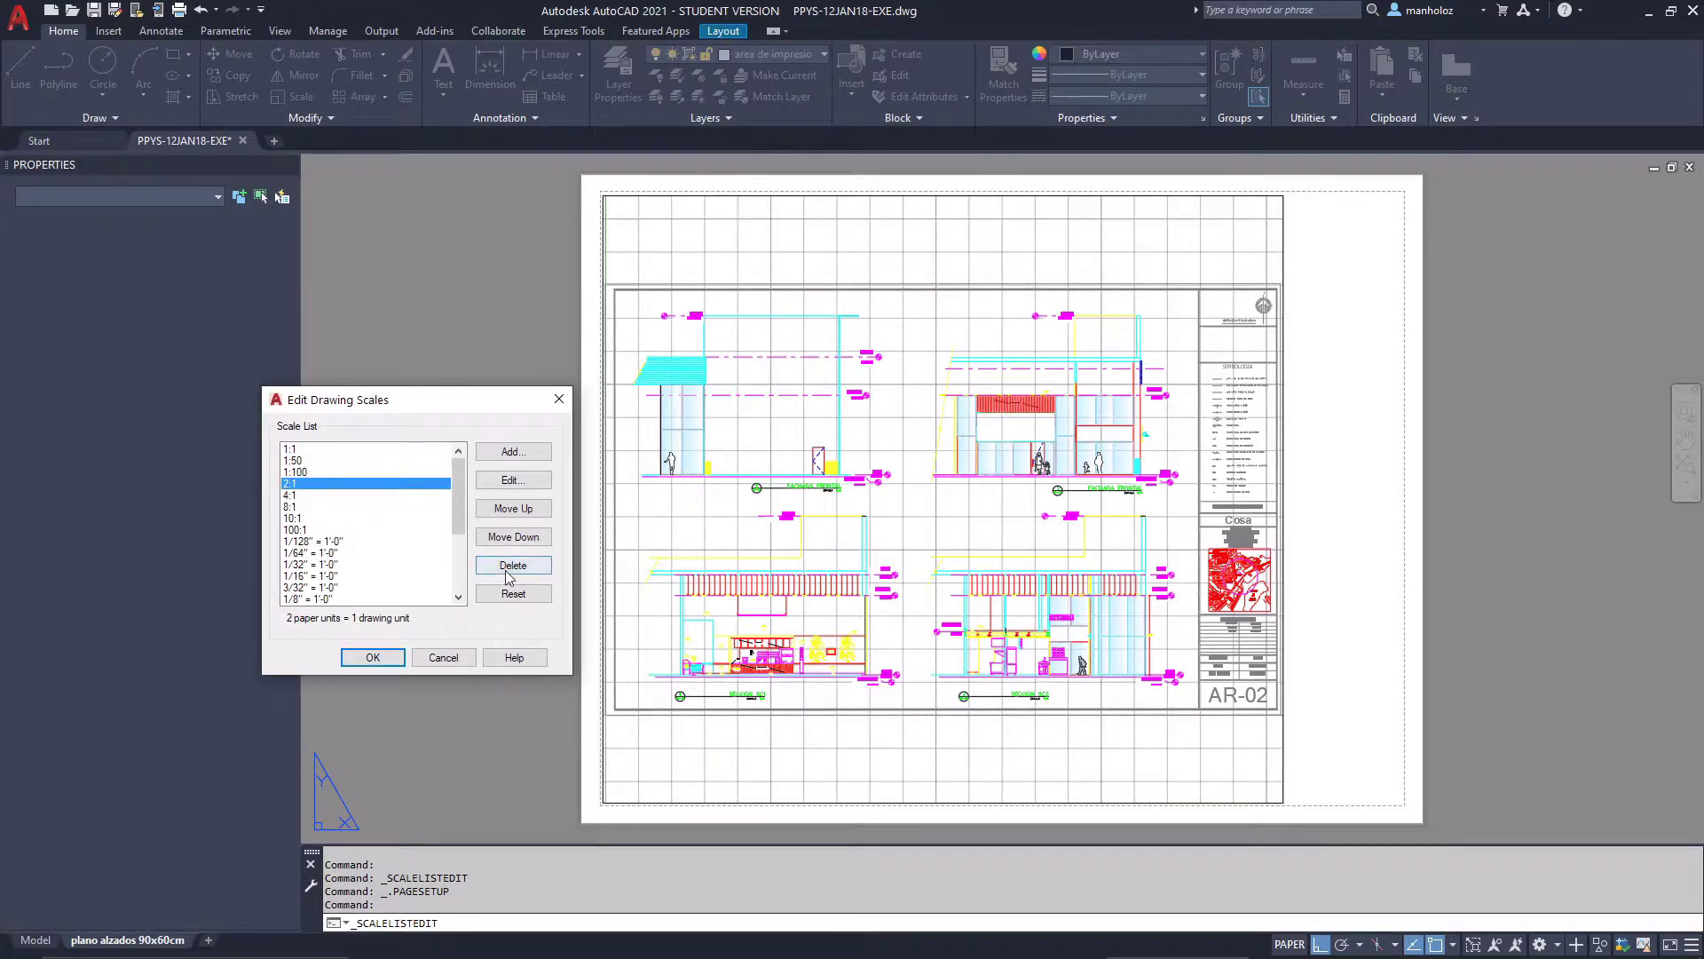
{"action": "left_click", "coordinate": [509, 570]}
{"action": "left_click", "coordinate": [509, 570]}
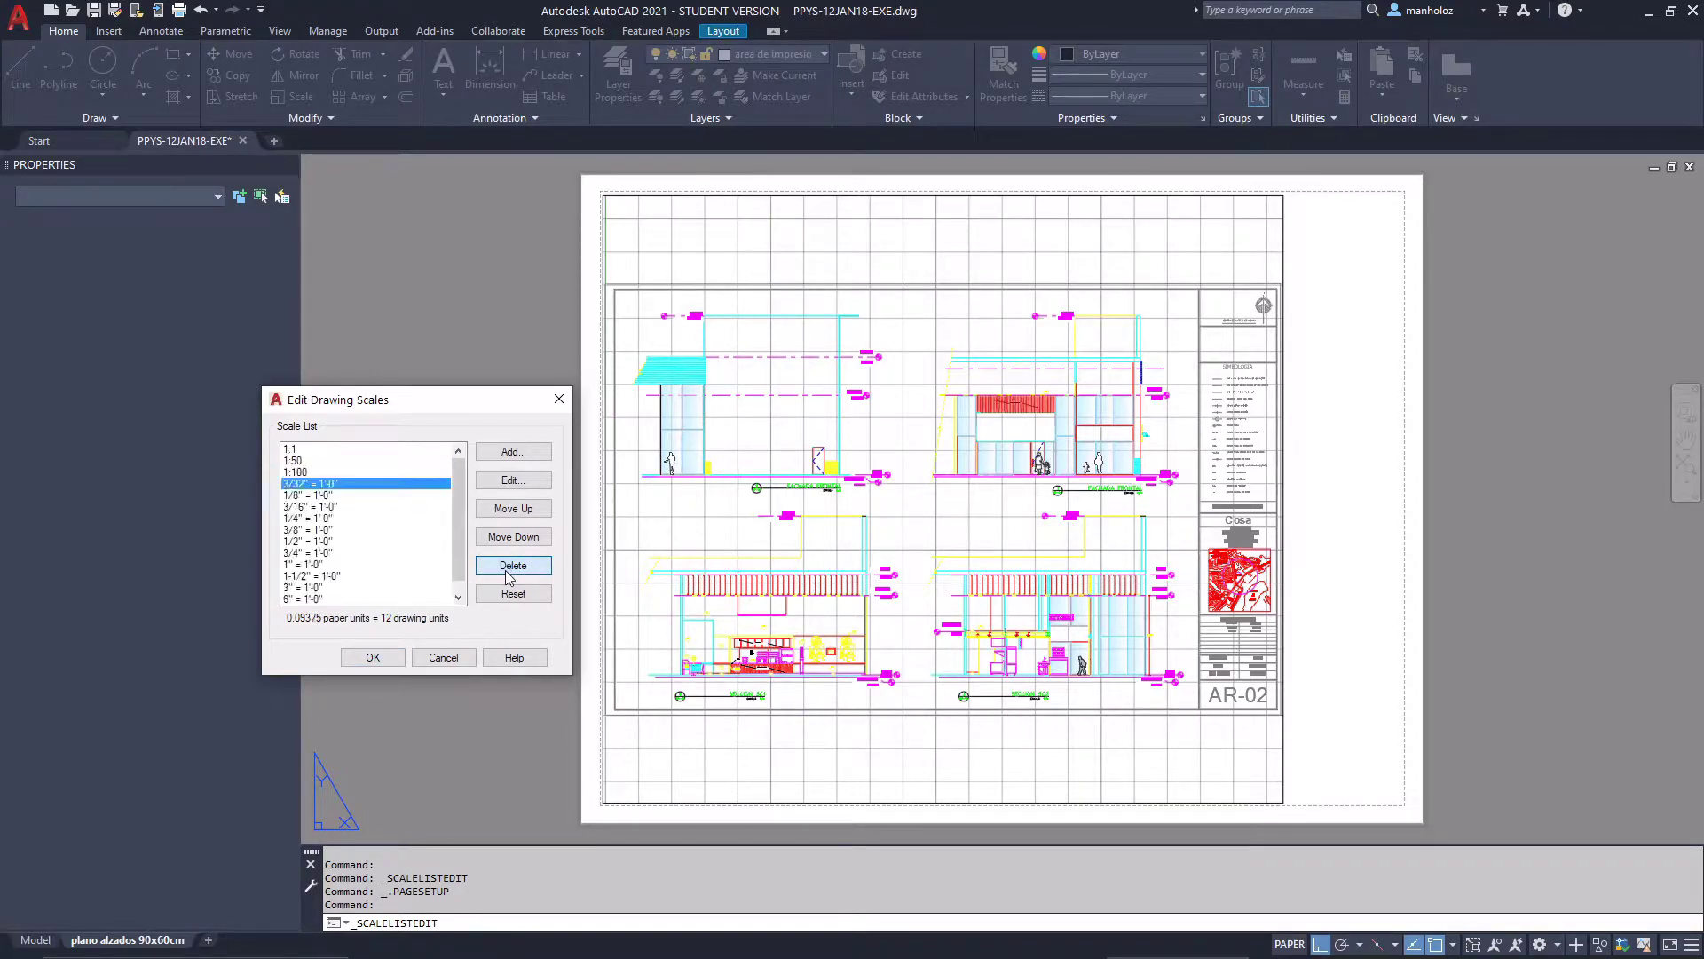
{"action": "left_click", "coordinate": [510, 570]}
{"action": "left_click", "coordinate": [509, 570]}
{"action": "left_click", "coordinate": [509, 570]}
{"action": "left_click", "coordinate": [510, 570]}
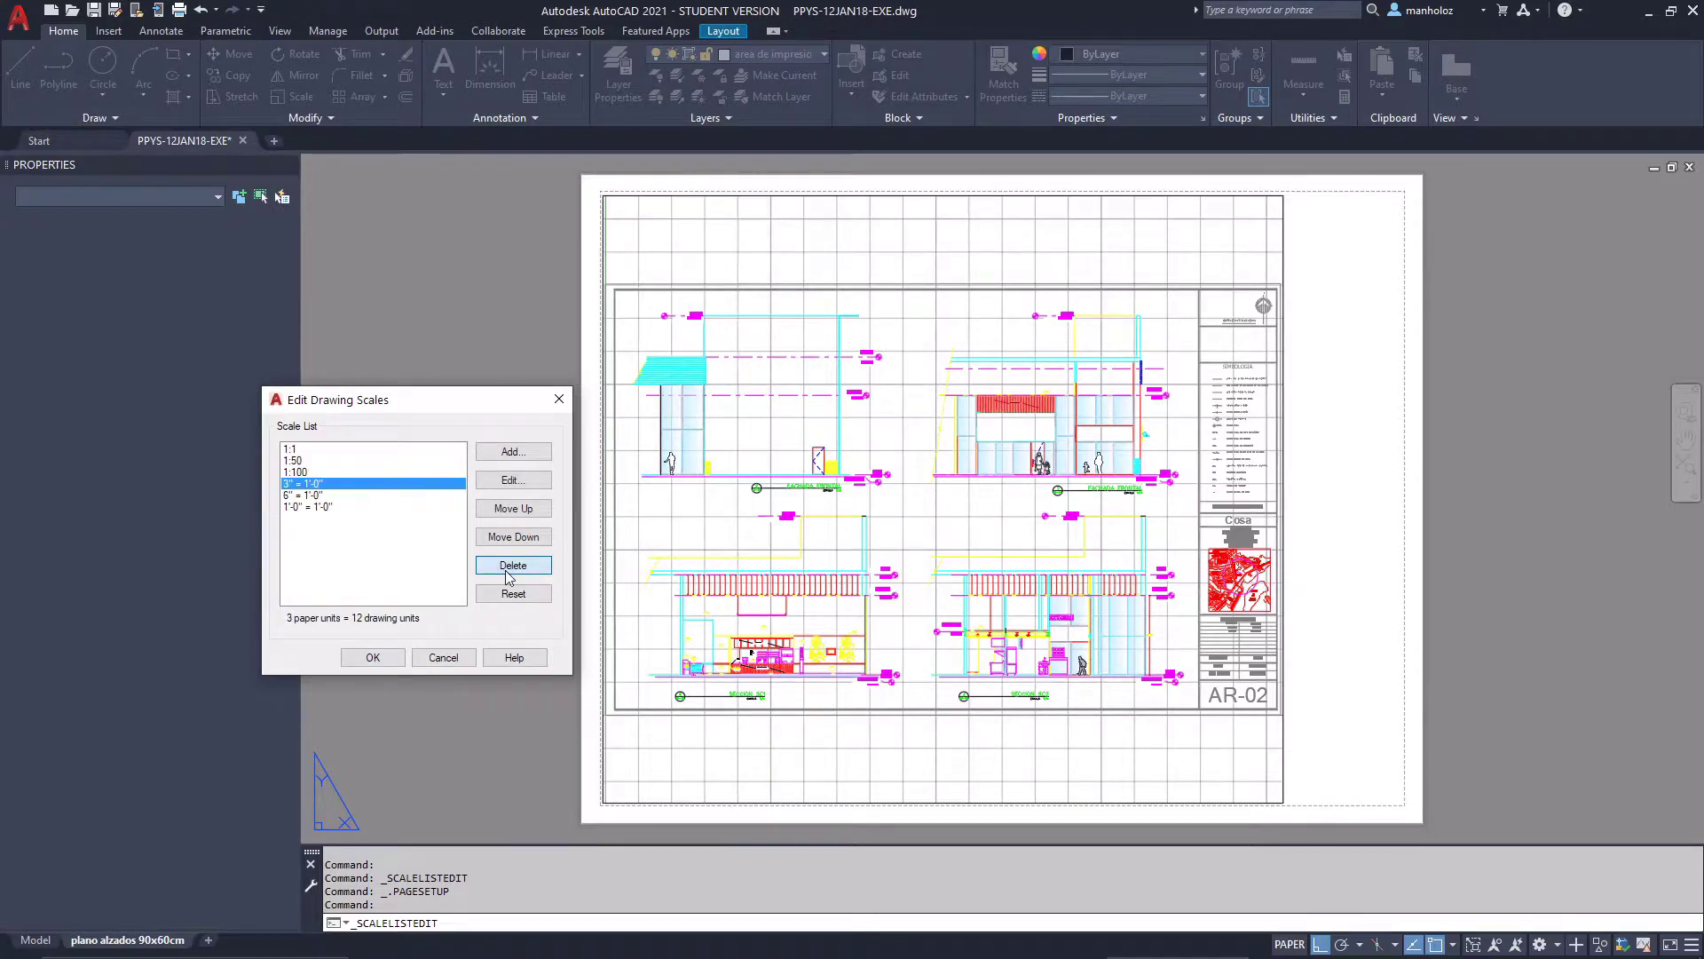
{"action": "left_click", "coordinate": [511, 573]}
{"action": "left_click", "coordinate": [510, 573]}
{"action": "left_click", "coordinate": [324, 461]}
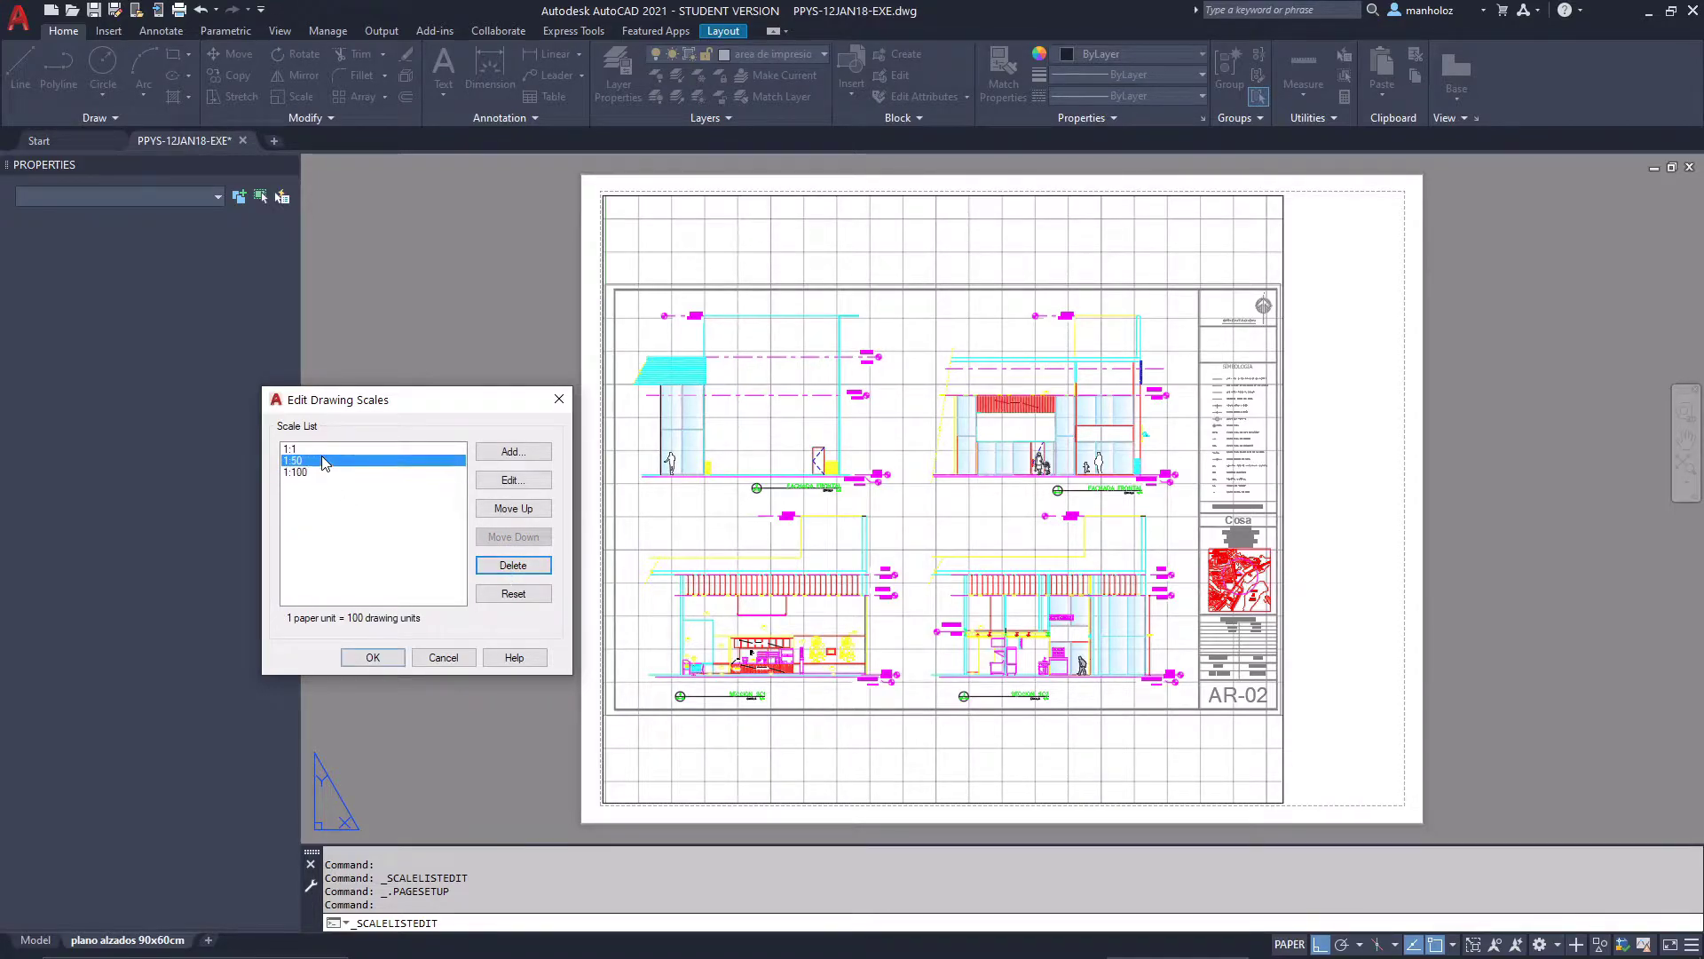
Redefine 1:50 as 1000 = 50 units and 1:100 as 1000 = 100 units
{"action": "left_click", "coordinate": [535, 484]}
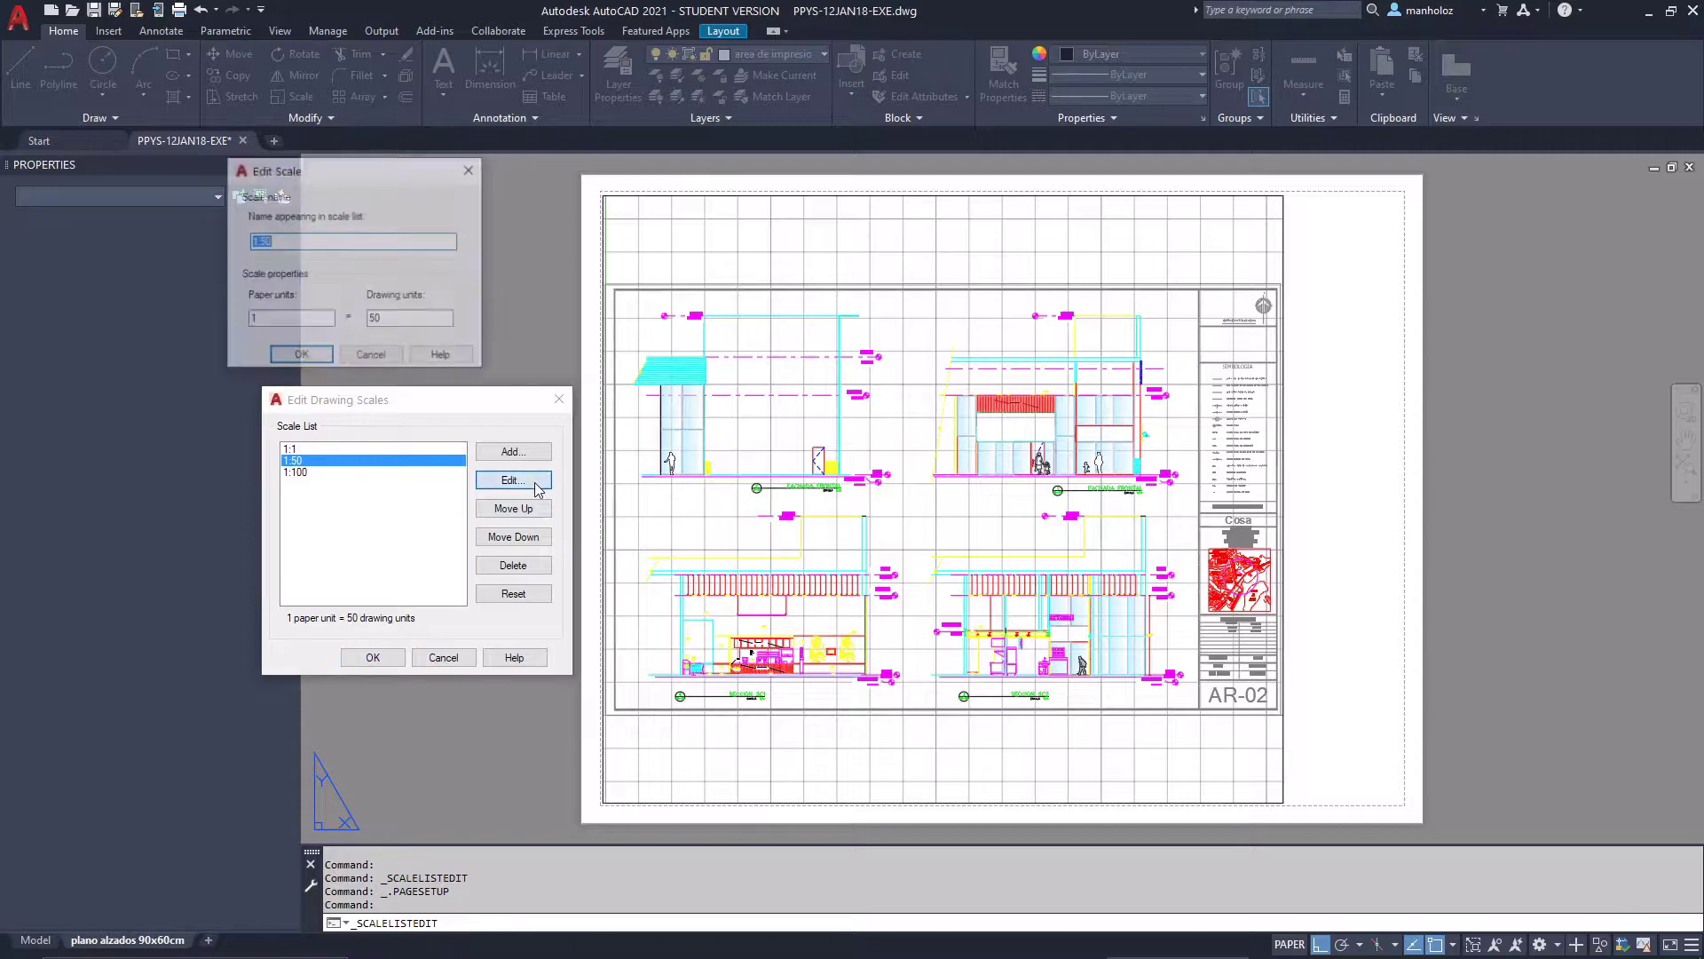
{"action": "left_click", "coordinate": [292, 315]}
{"action": "type", "text": "000"}
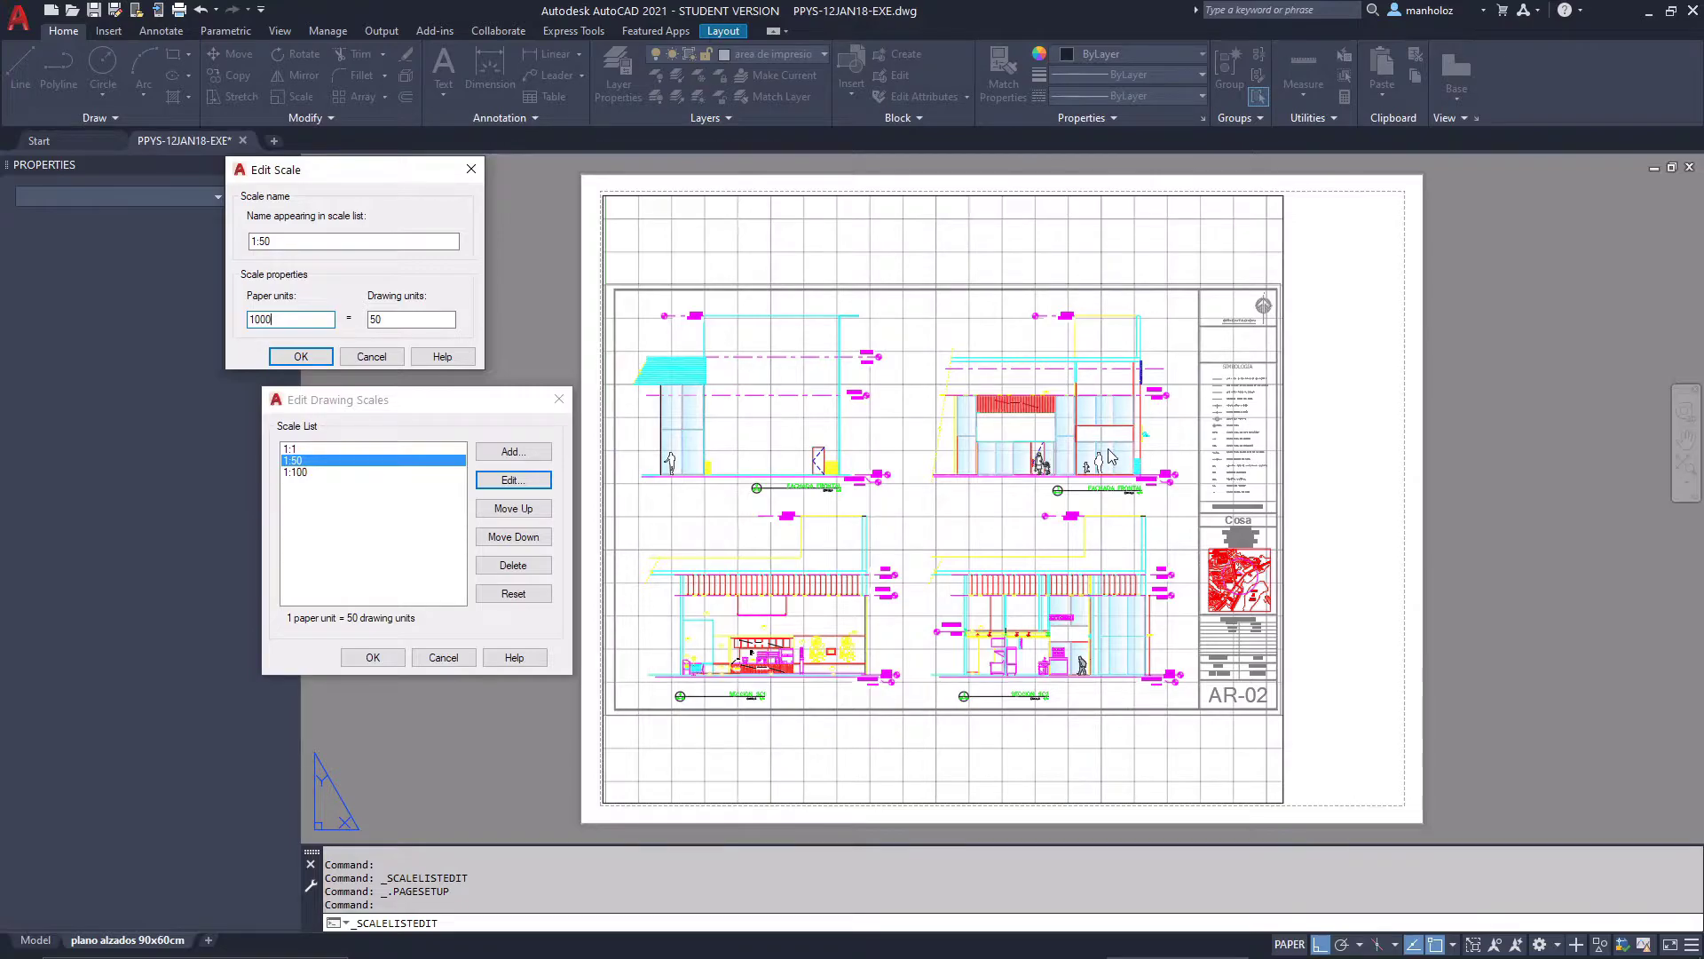
{"action": "left_click", "coordinate": [300, 358]}
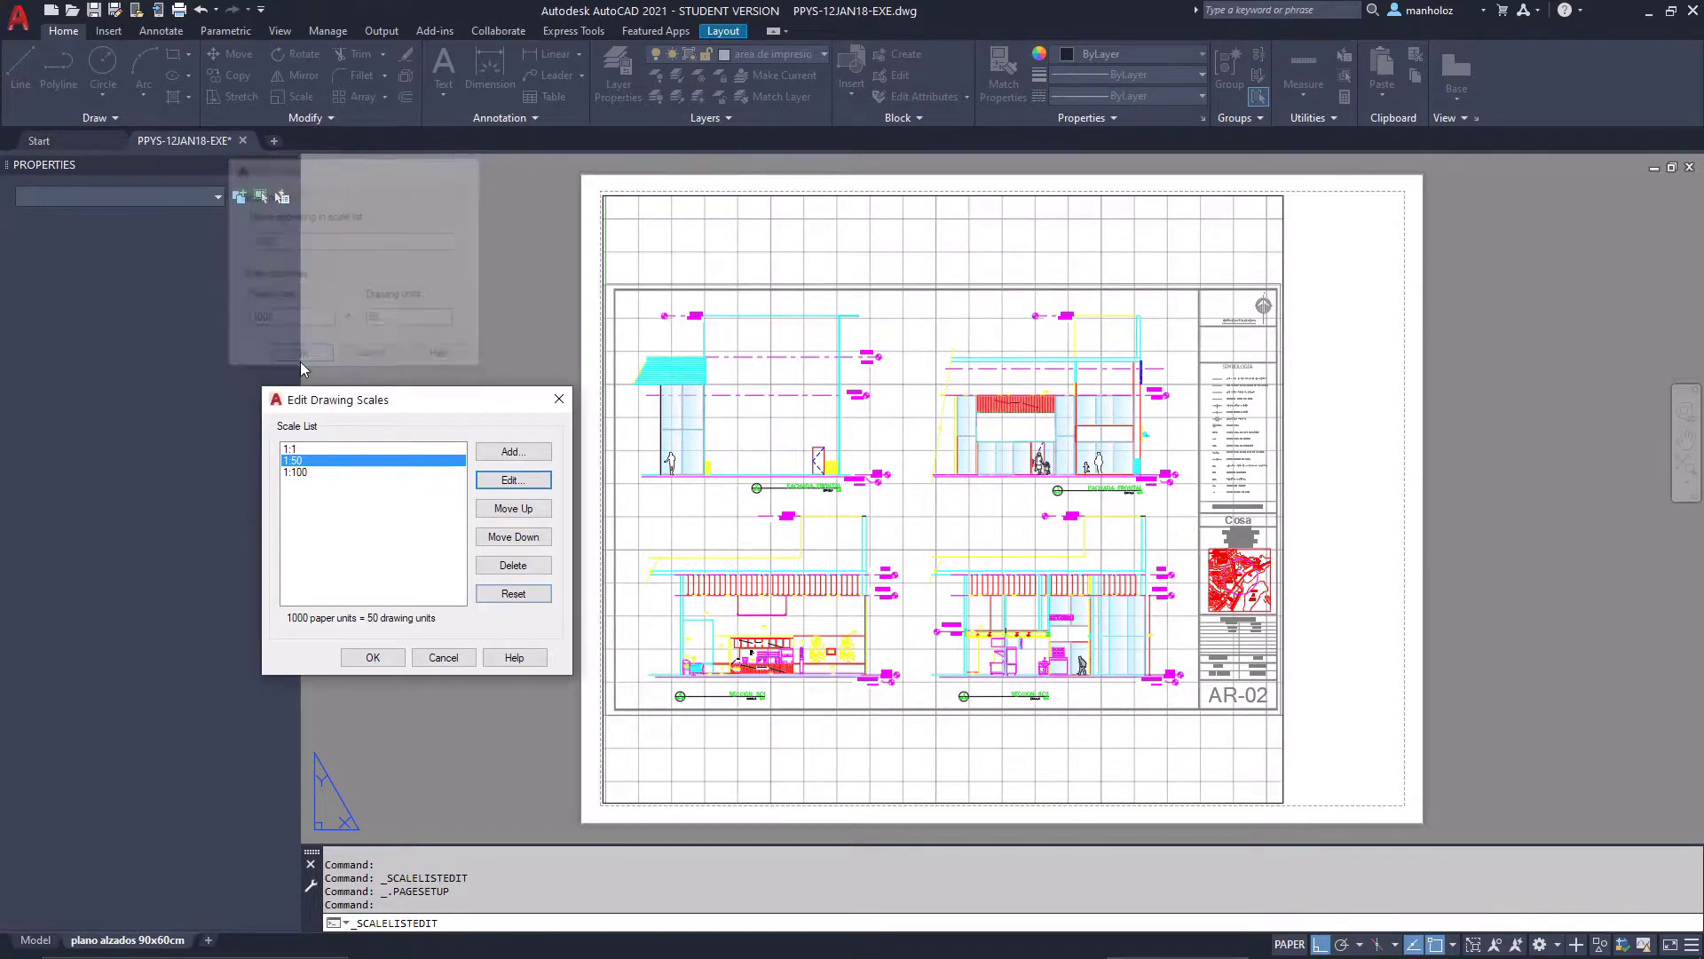
{"action": "left_click", "coordinate": [316, 472]}
{"action": "left_click", "coordinate": [513, 480]}
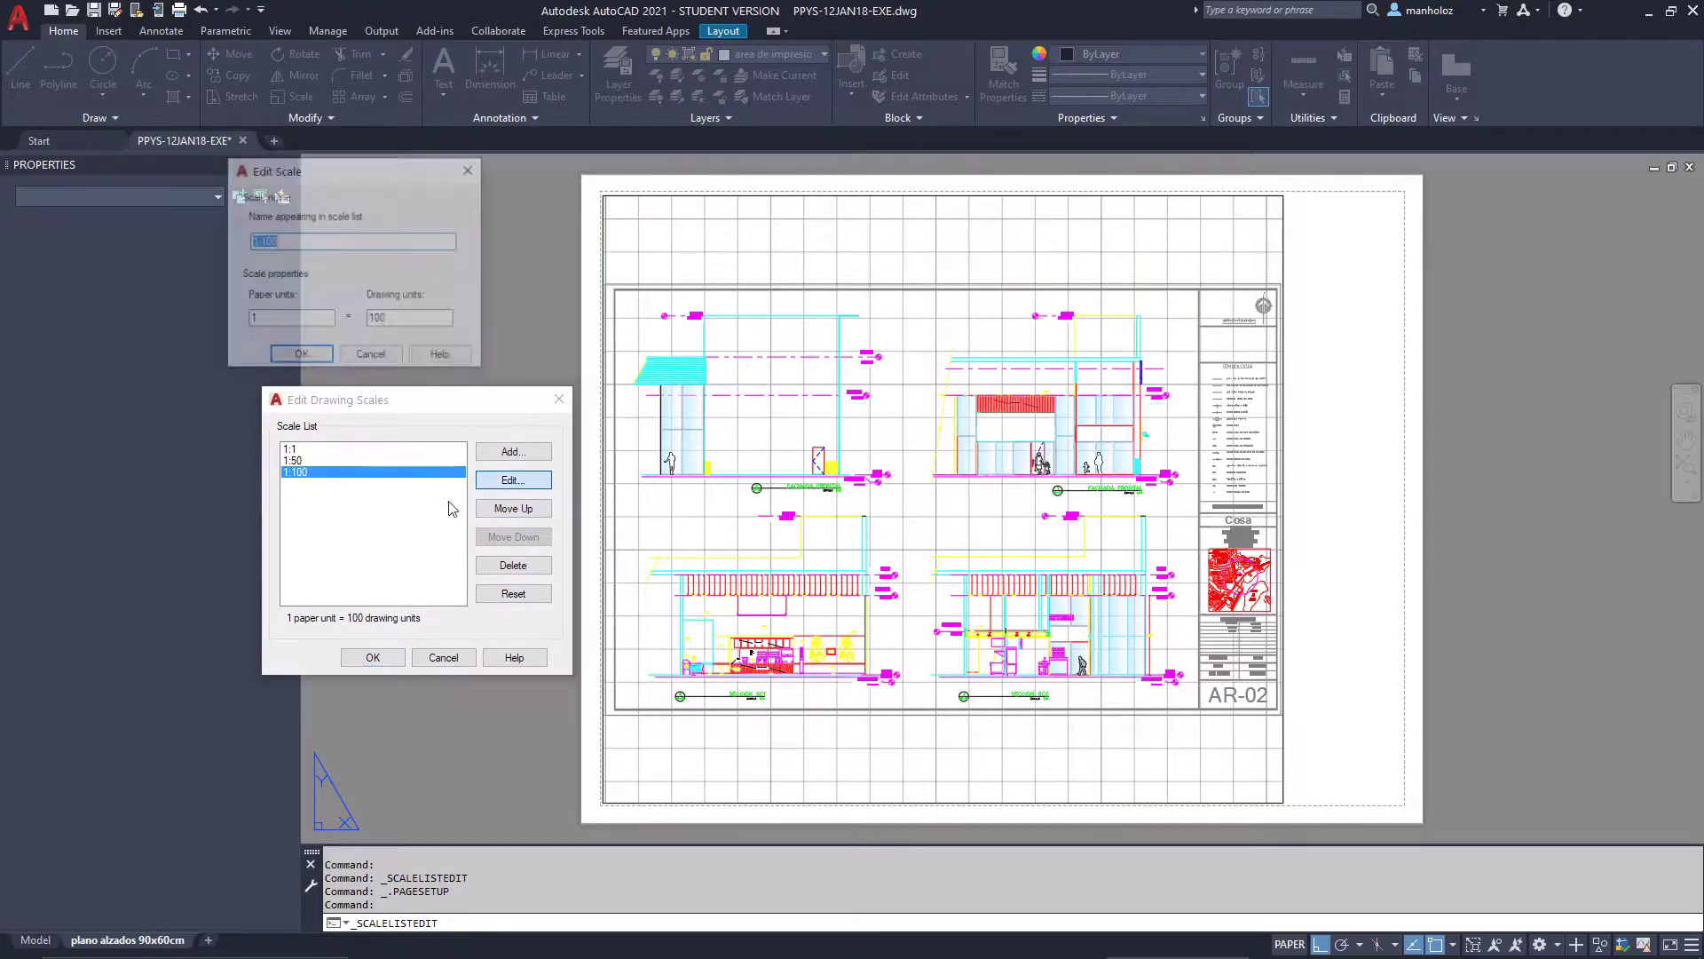
{"action": "left_click", "coordinate": [285, 321]}
{"action": "type", "text": "000"}
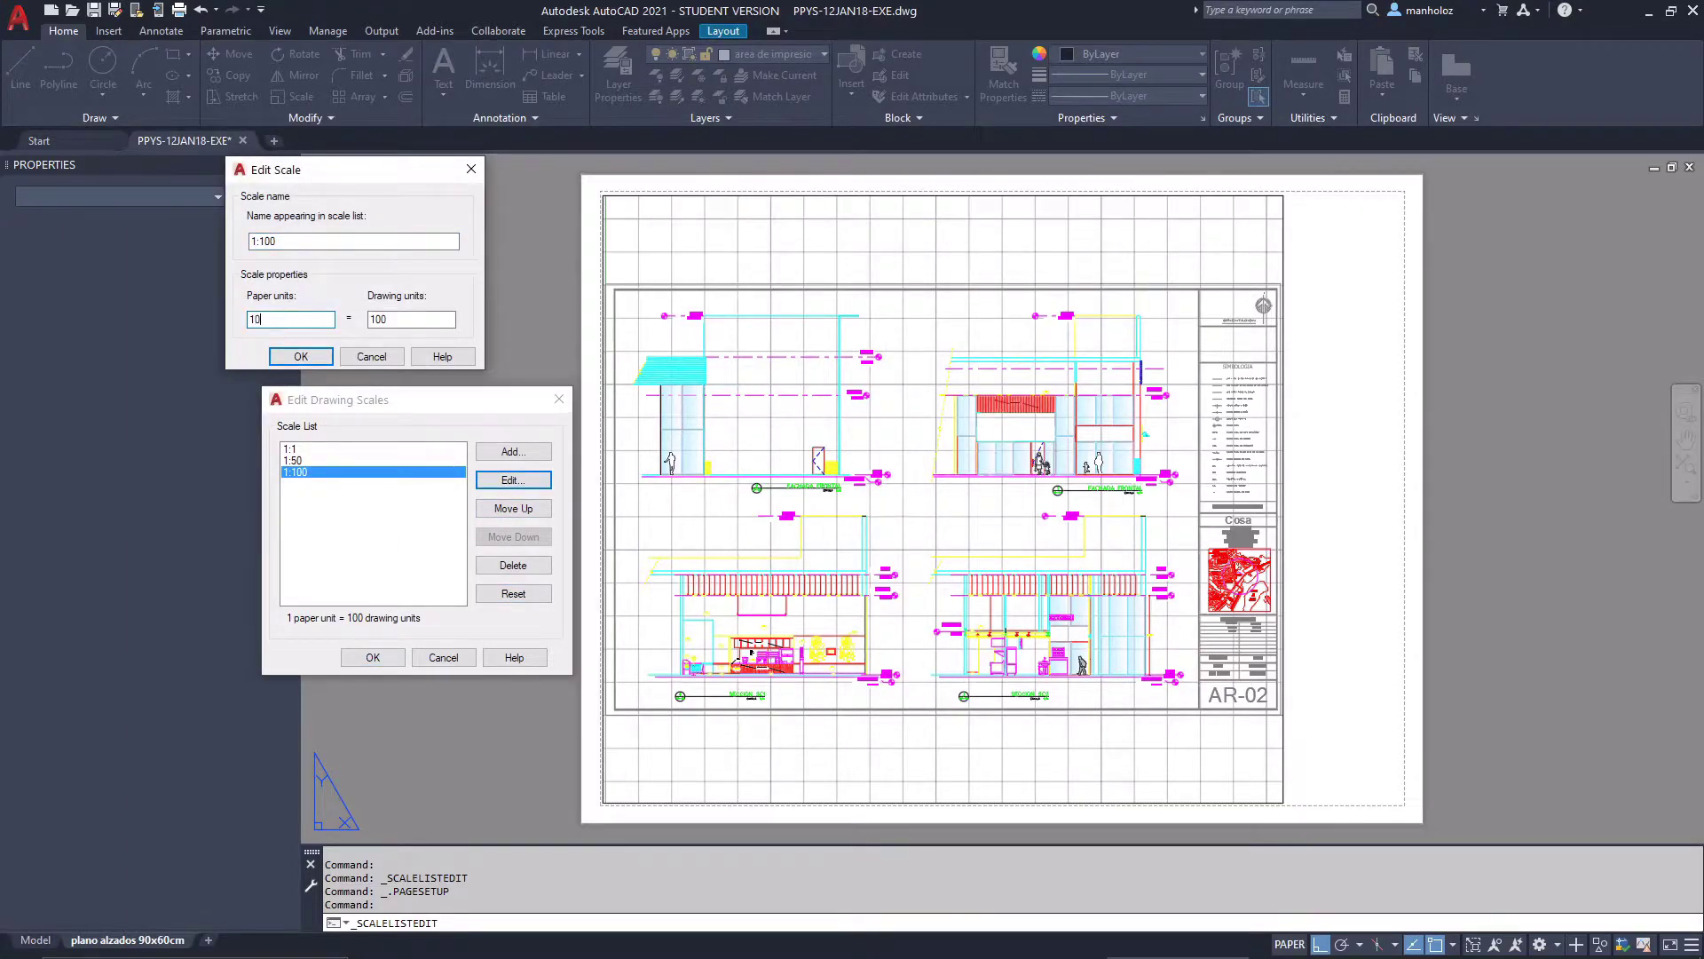
{"action": "left_click", "coordinate": [299, 351]}
Add a 1:75 scale (1000 = 75), place it above 1:100, and save the list
{"action": "left_click", "coordinate": [513, 450]}
{"action": "type", "text": "1:75"}
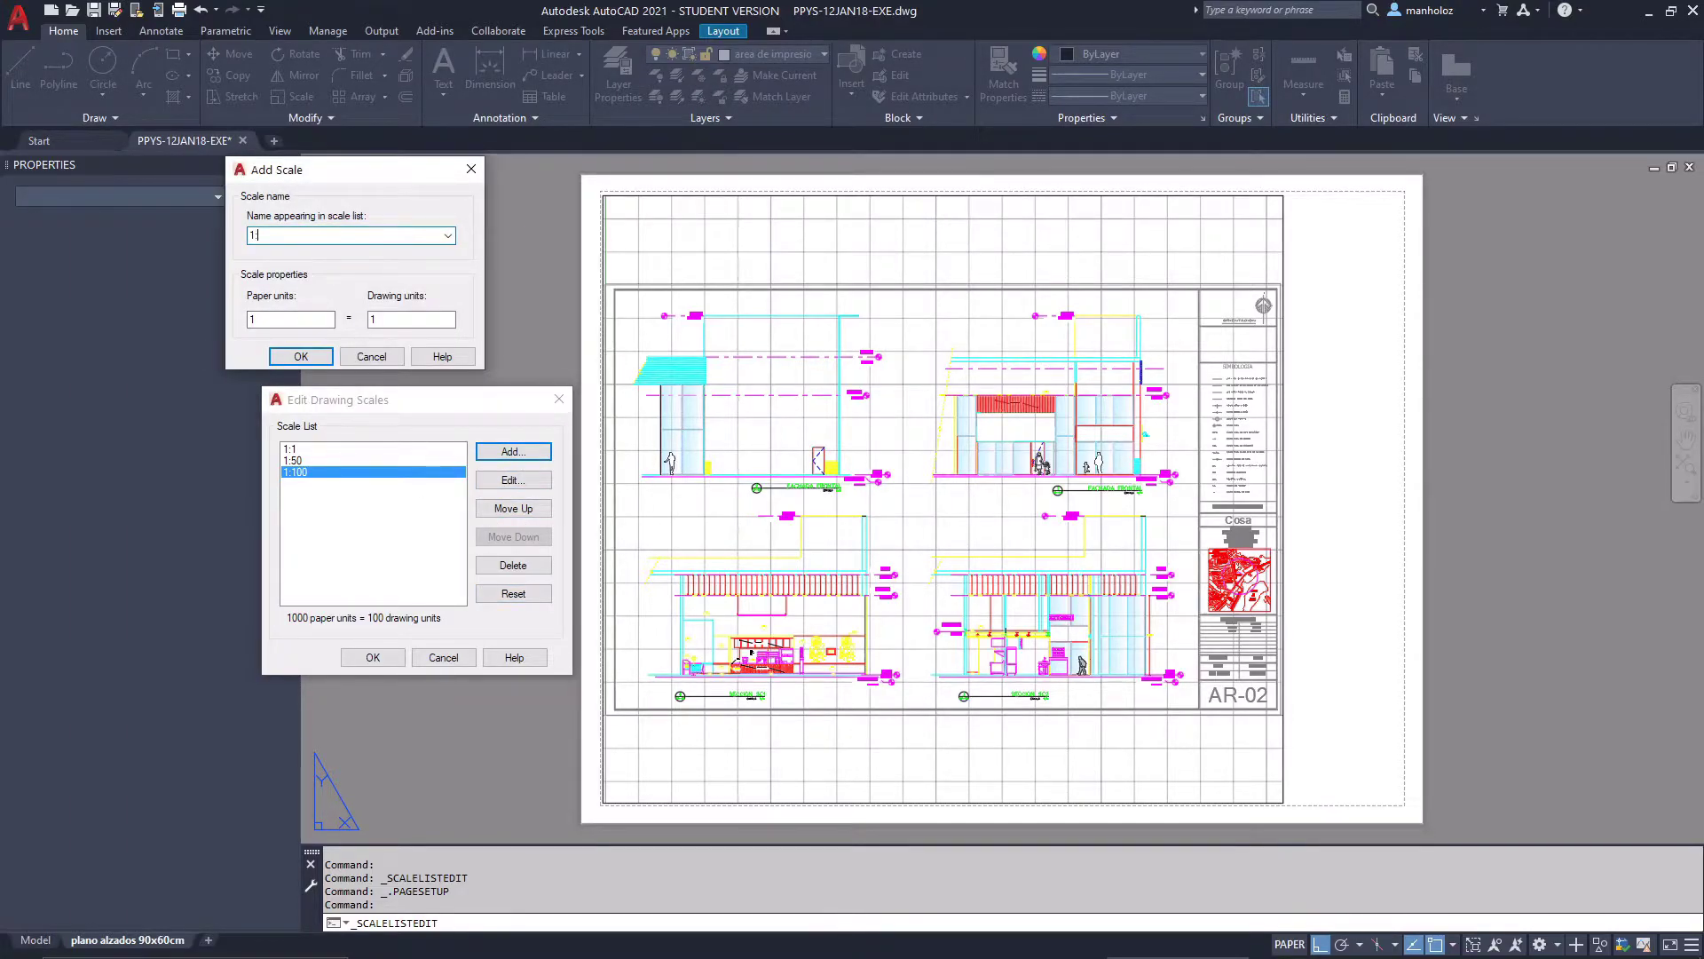
{"action": "left_click", "coordinate": [281, 319]}
{"action": "left_click", "coordinate": [281, 358]}
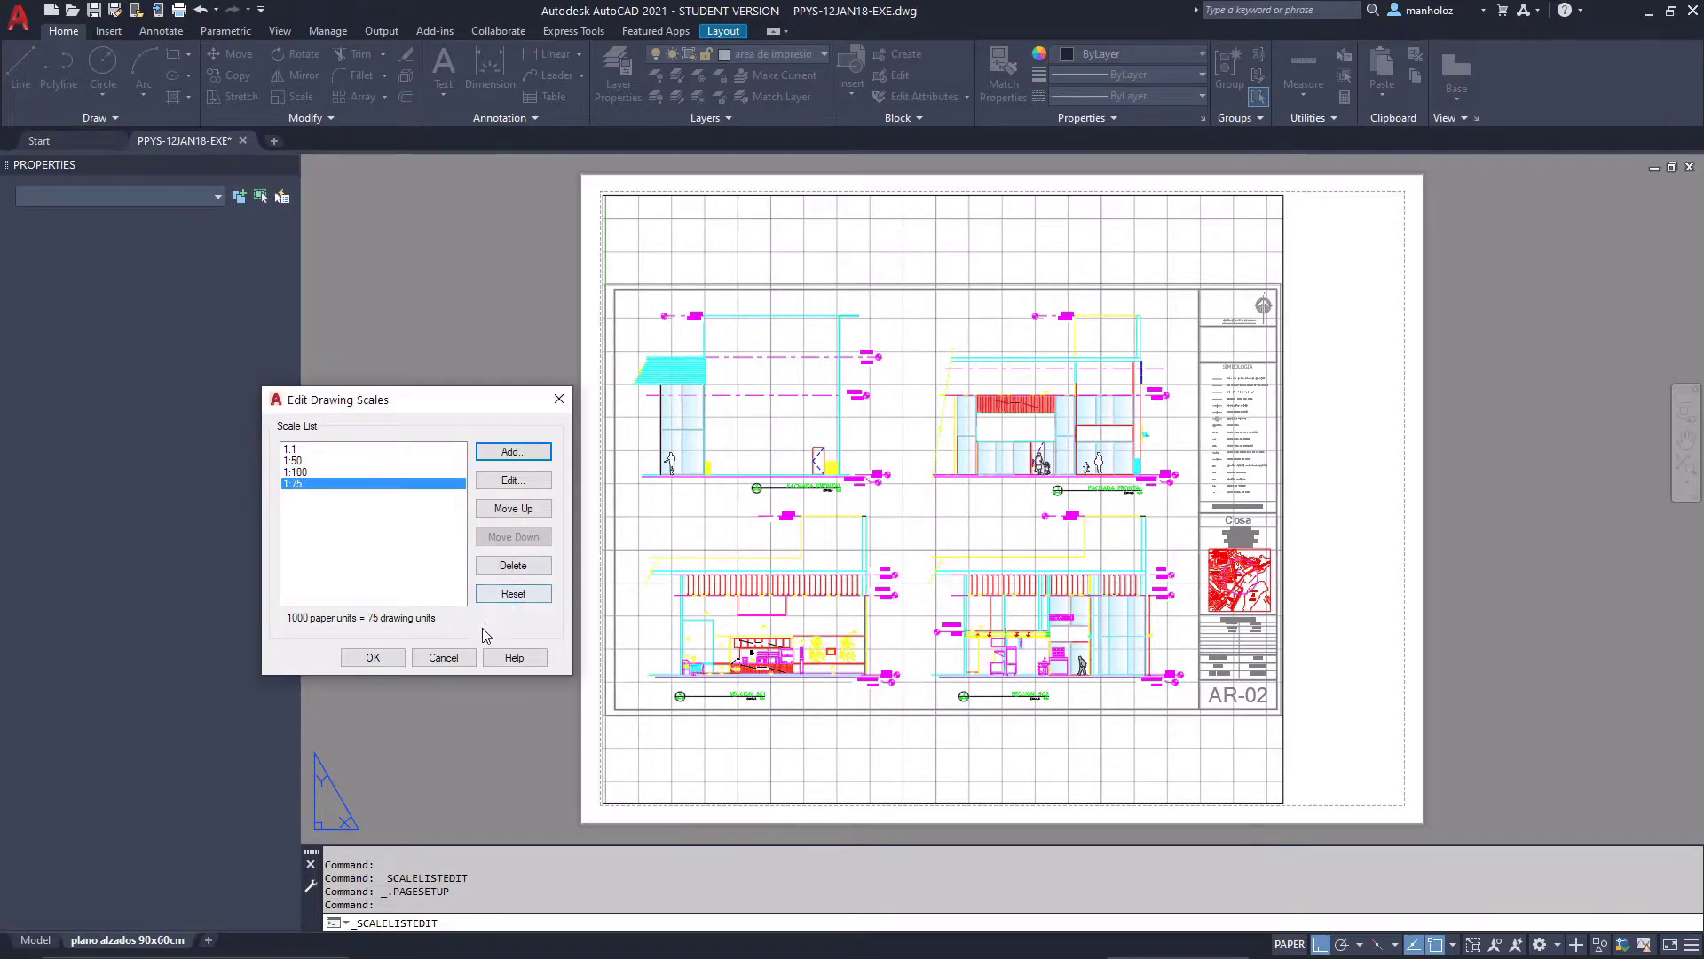
{"action": "left_click", "coordinate": [540, 515]}
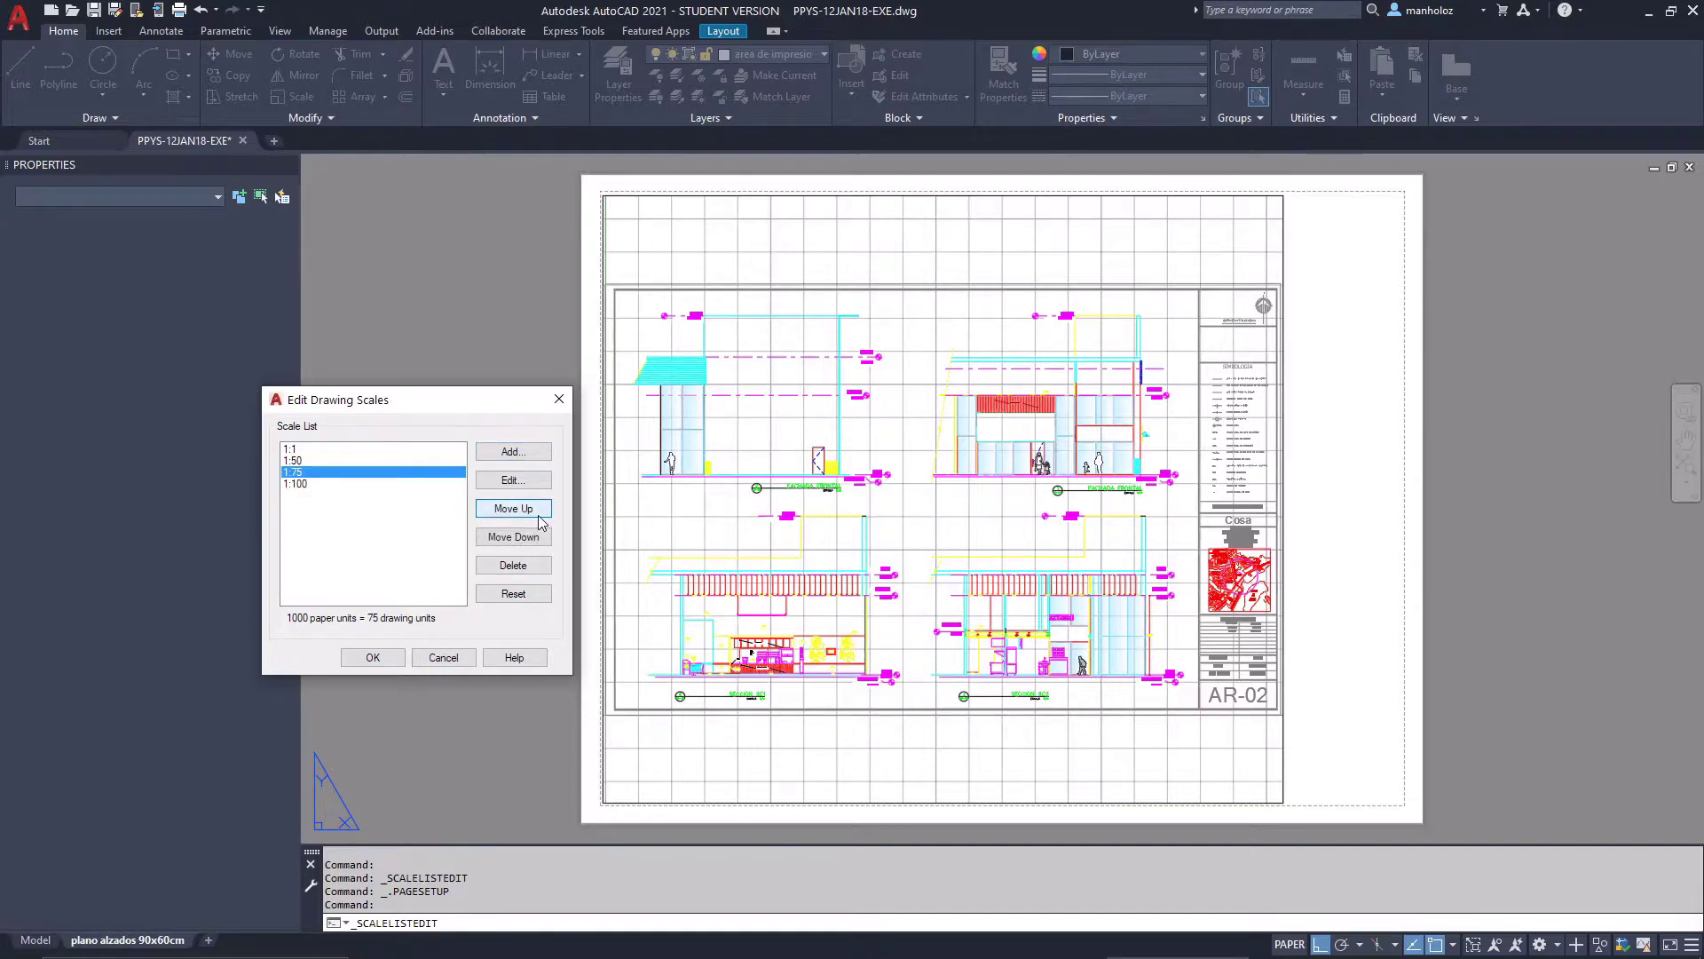
{"action": "left_click", "coordinate": [371, 655]}
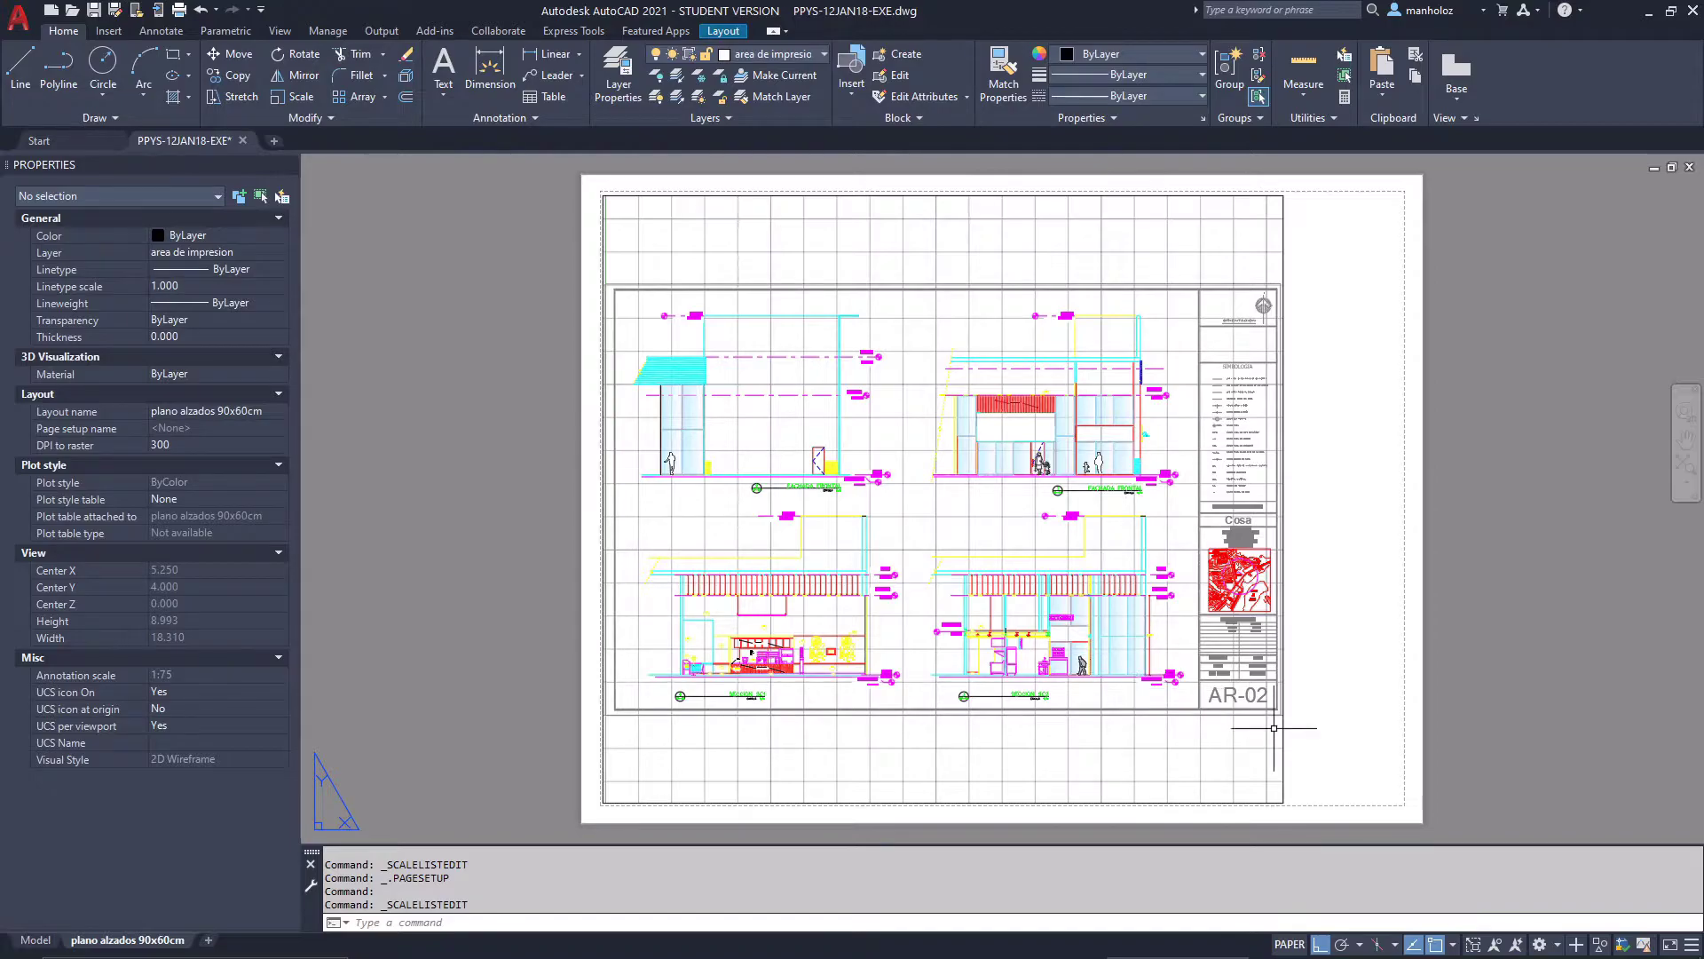
From paper space, set the selected layout viewport to the 1:75 scale
{"action": "double_click", "coordinate": [1209, 762]}
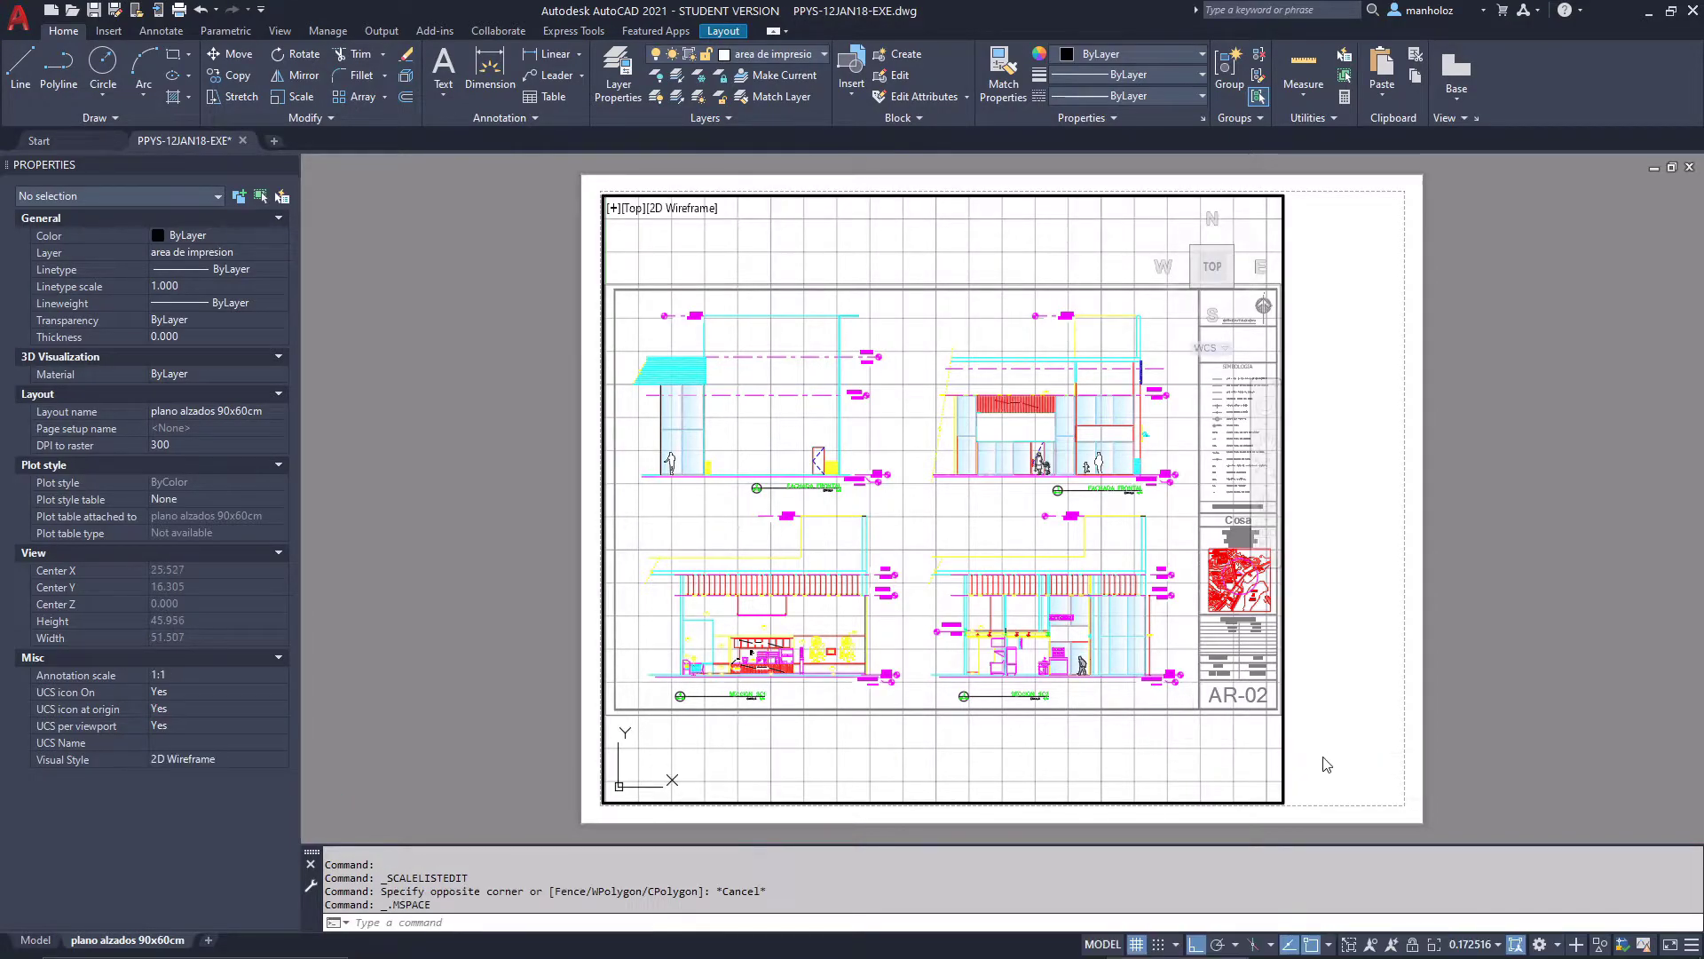
{"action": "key", "text": "F1"}
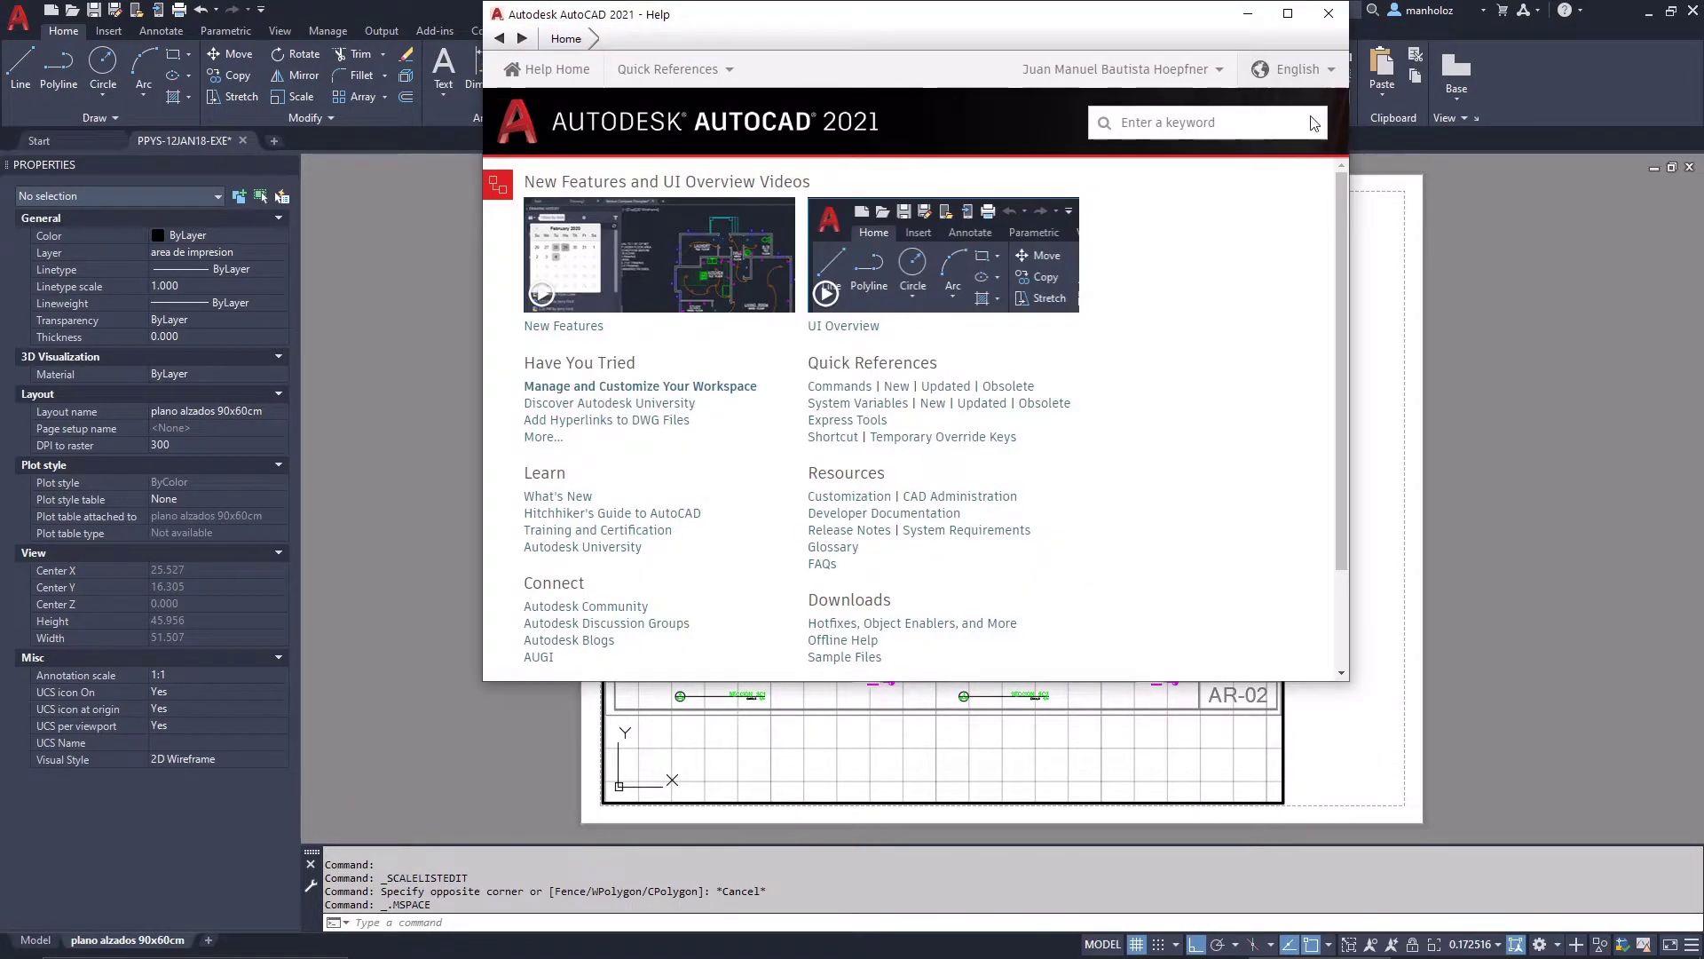
{"action": "left_click", "coordinate": [1329, 14]}
{"action": "double_click", "coordinate": [1312, 725]}
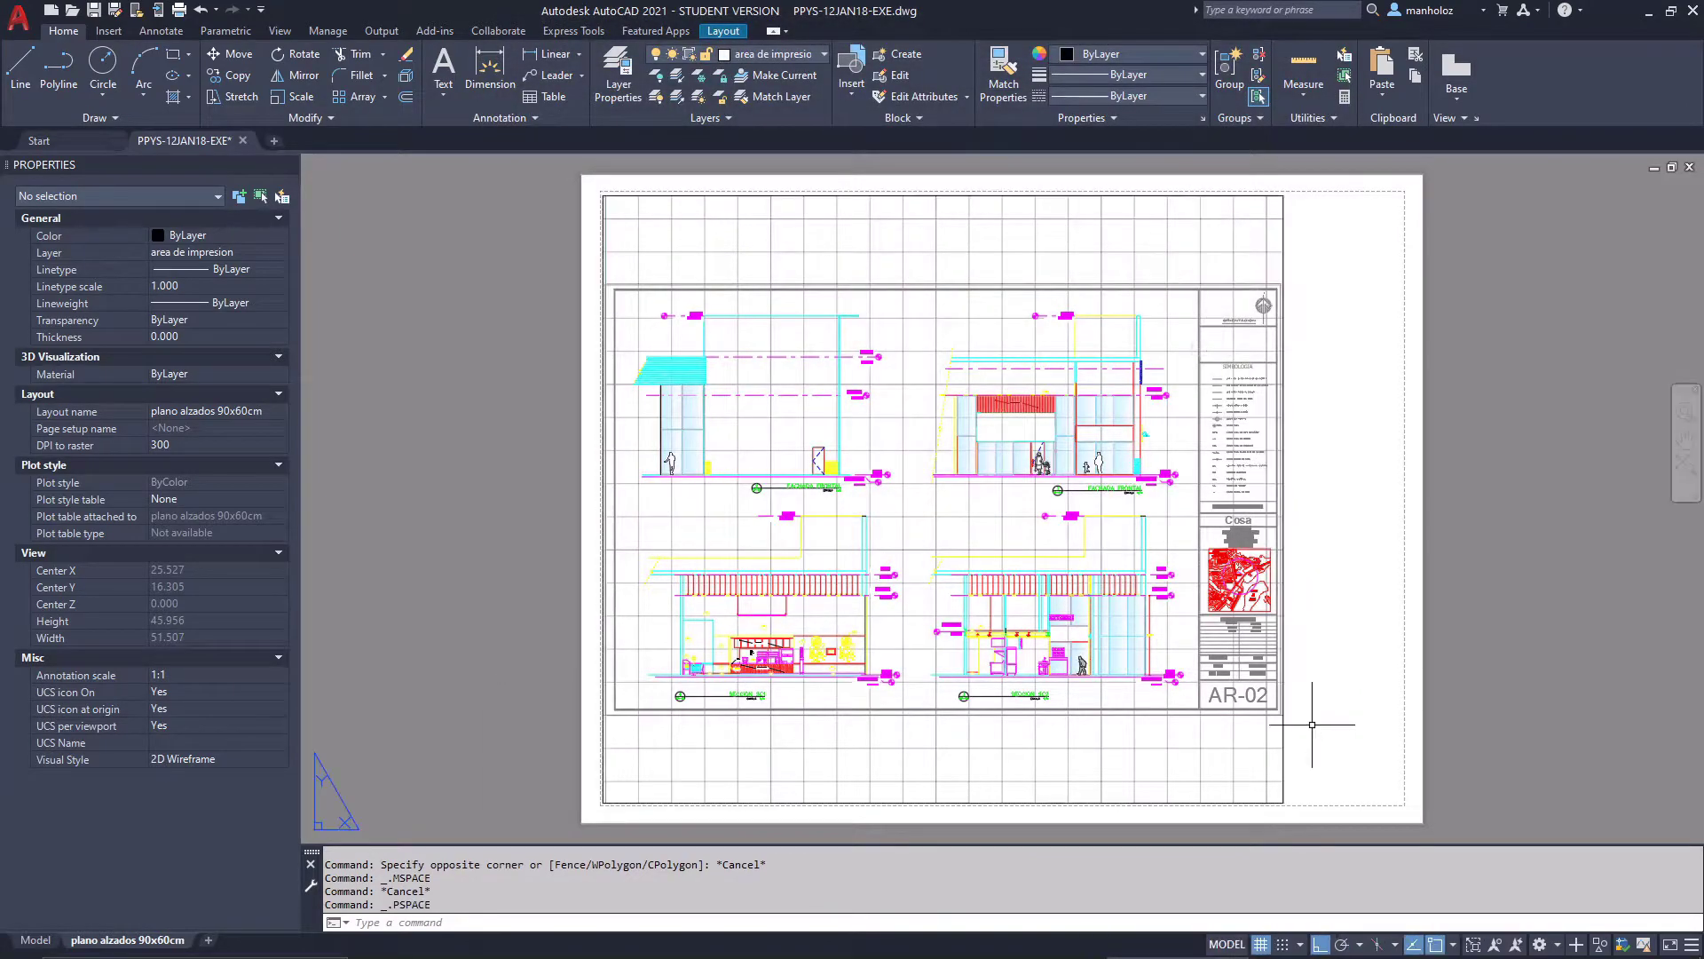
{"action": "left_click", "coordinate": [1284, 742]}
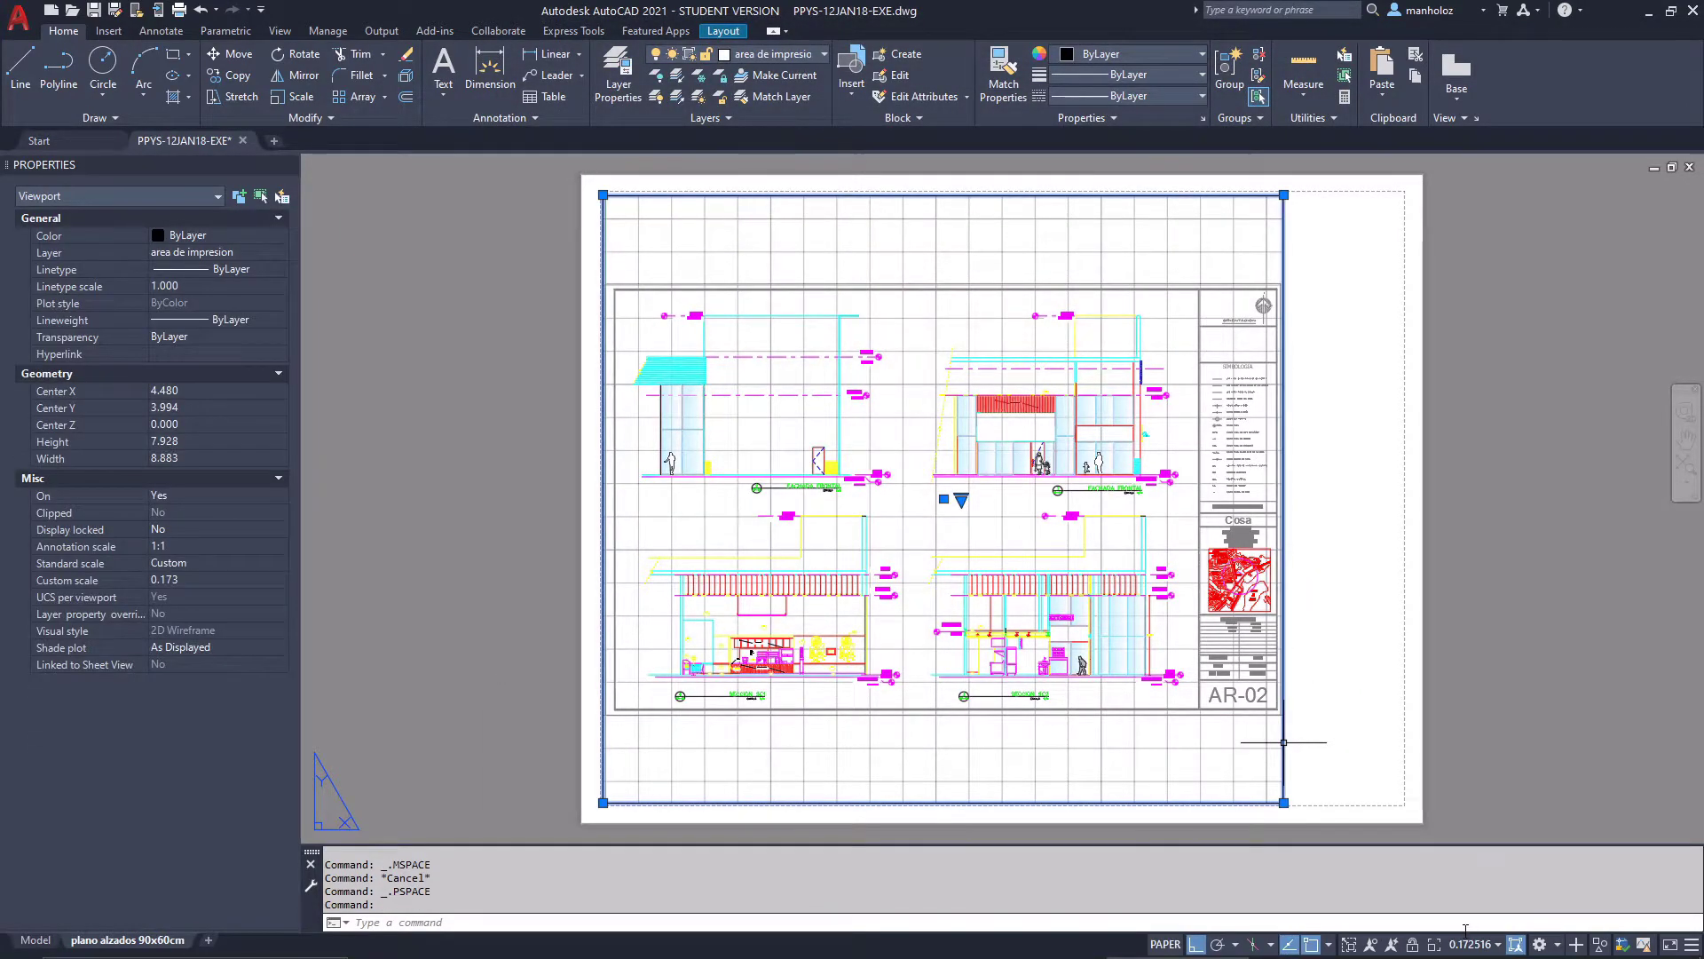
{"action": "left_click", "coordinate": [1491, 944]}
{"action": "left_click", "coordinate": [1493, 831]}
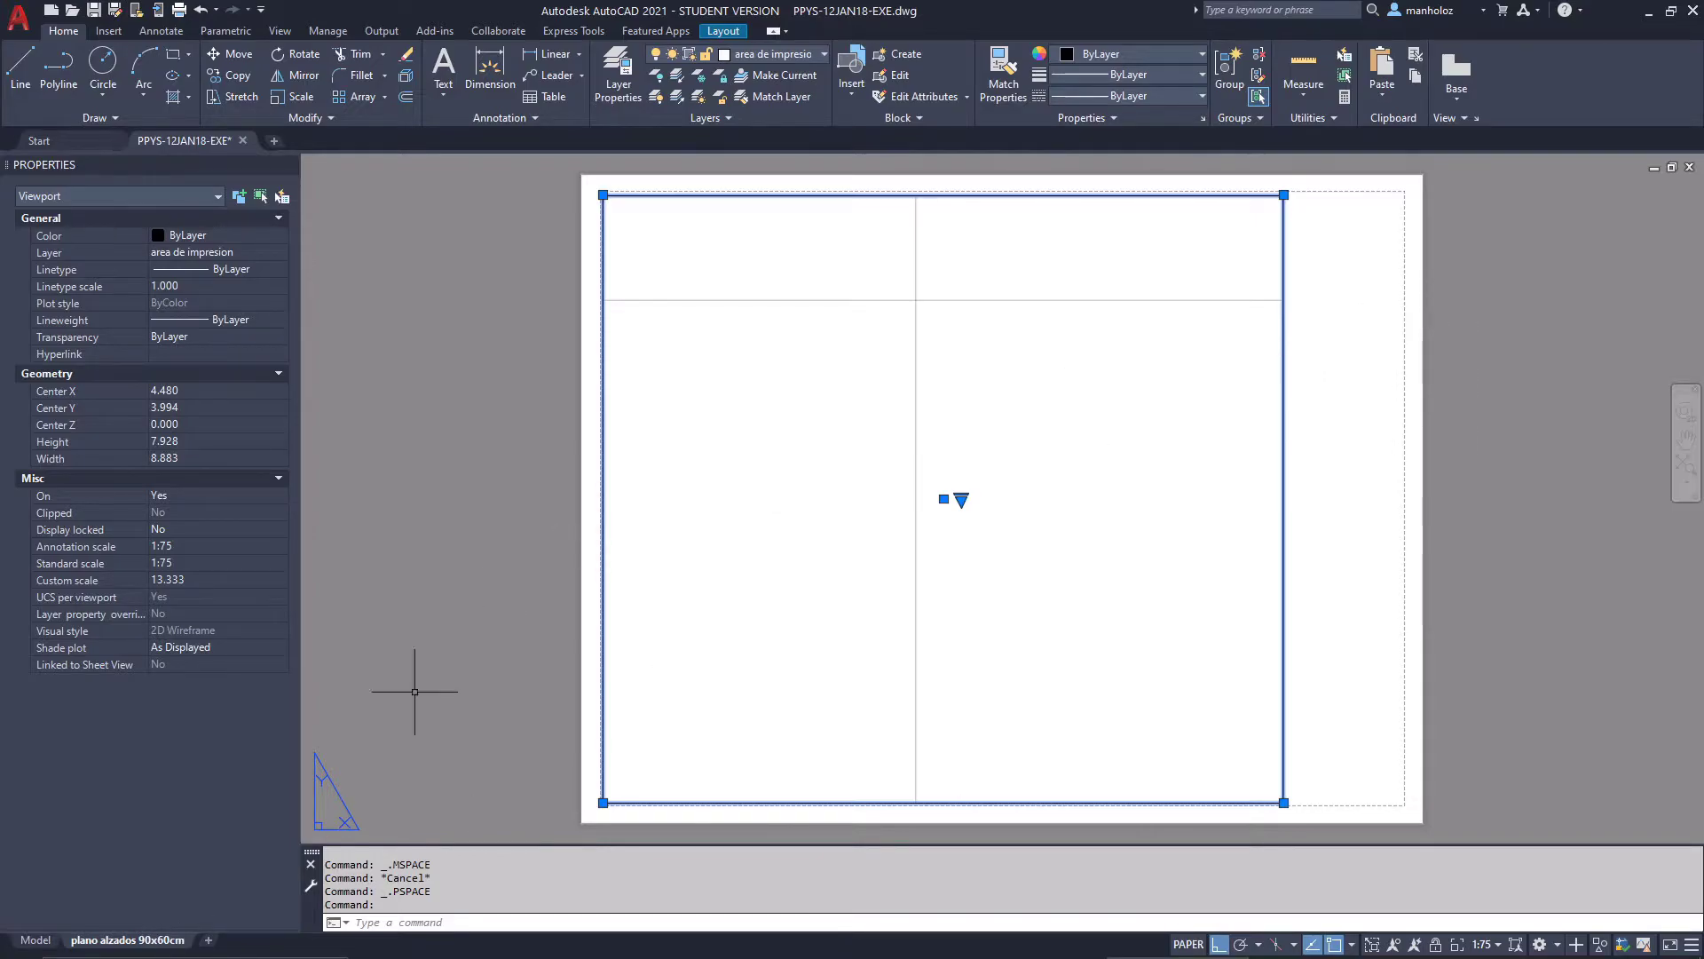
Set planos horizontales (AutoCAD PDF, 914.40 x 609.60 mm) as the layout's current page setup
{"action": "right_click", "coordinate": [175, 943]}
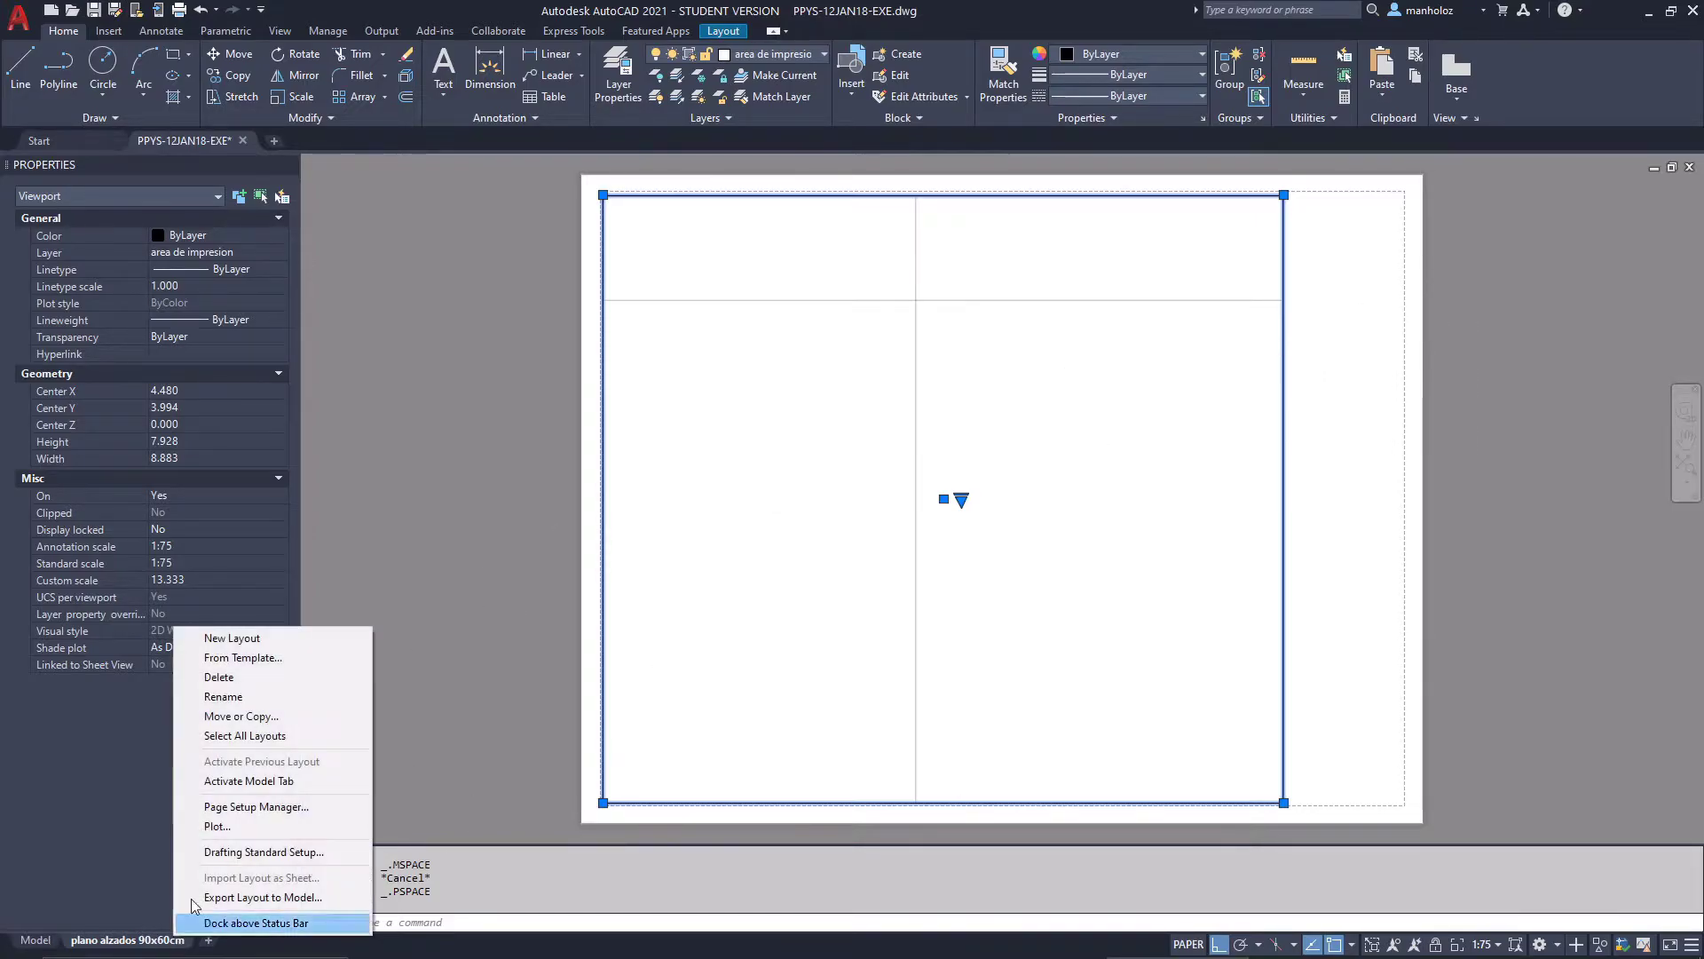
{"action": "left_click", "coordinate": [262, 806]}
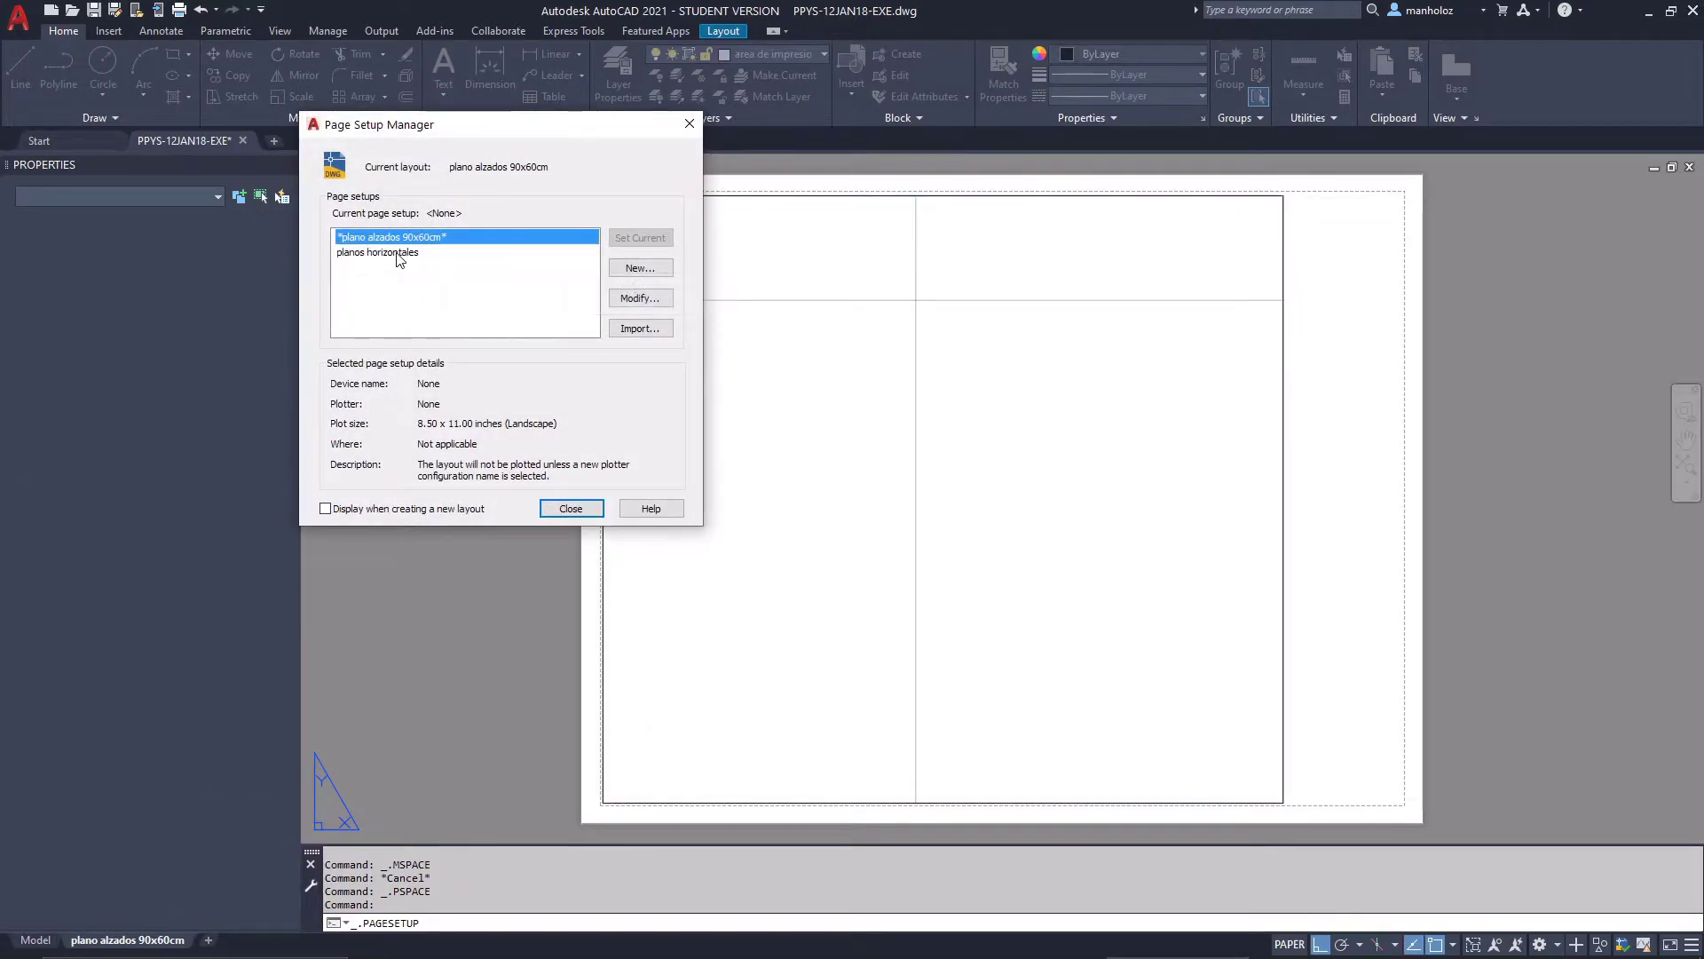
{"action": "left_click", "coordinate": [396, 257]}
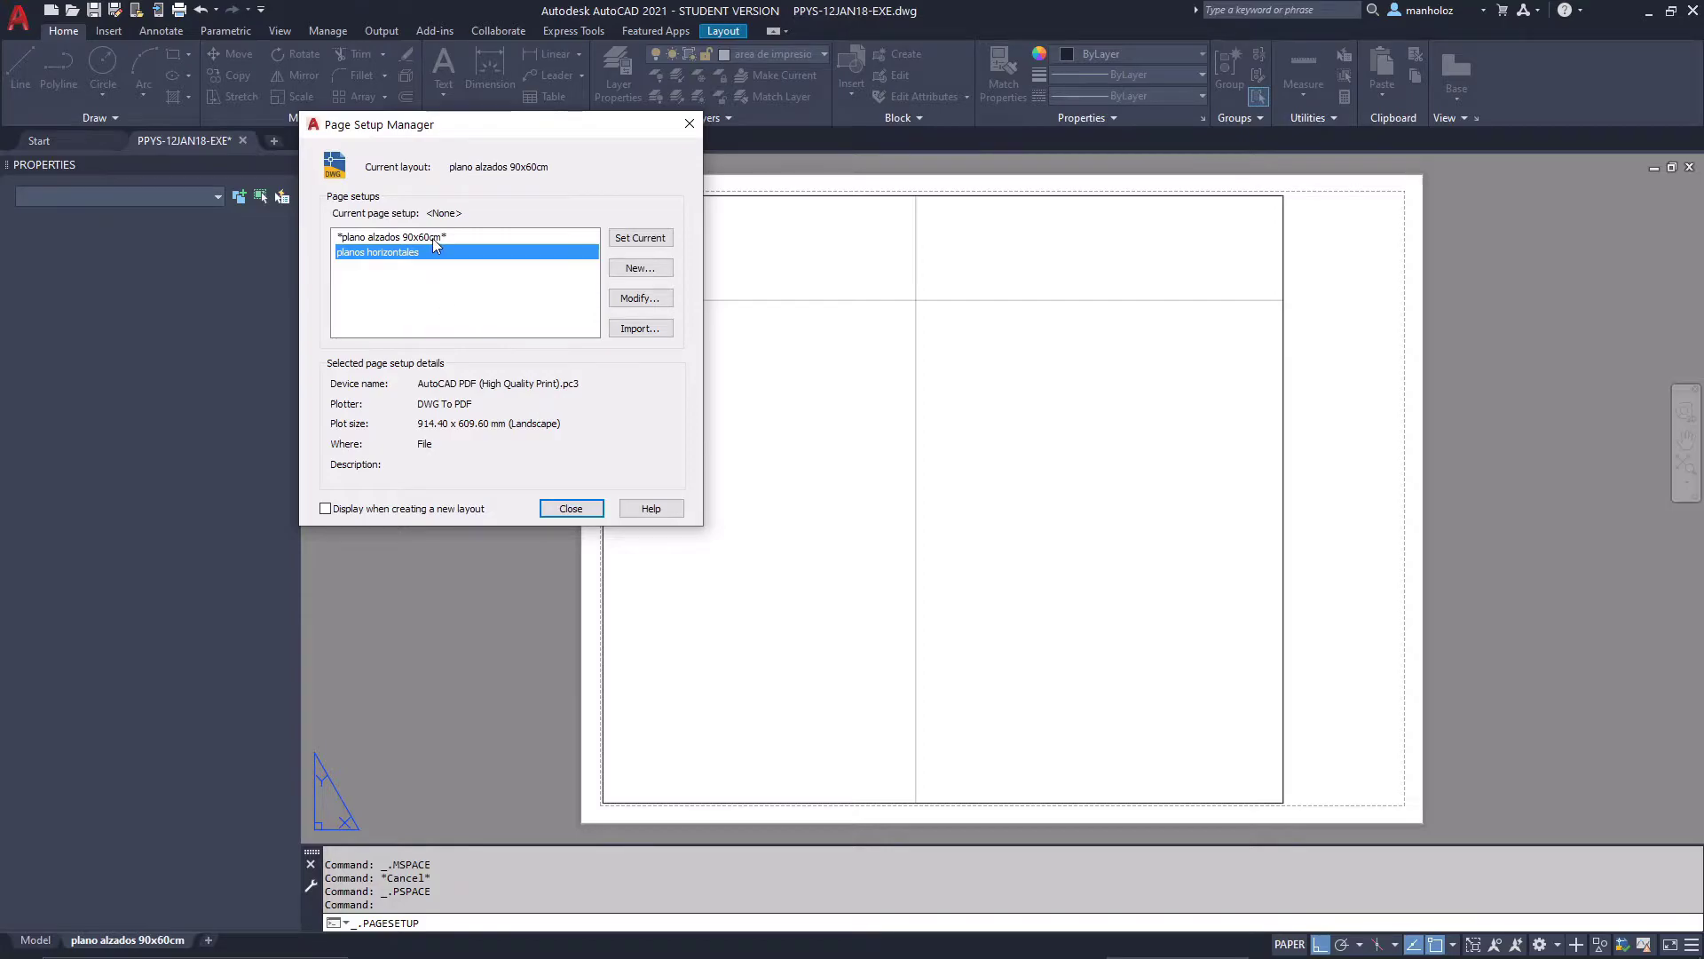
{"action": "left_click", "coordinate": [434, 238]}
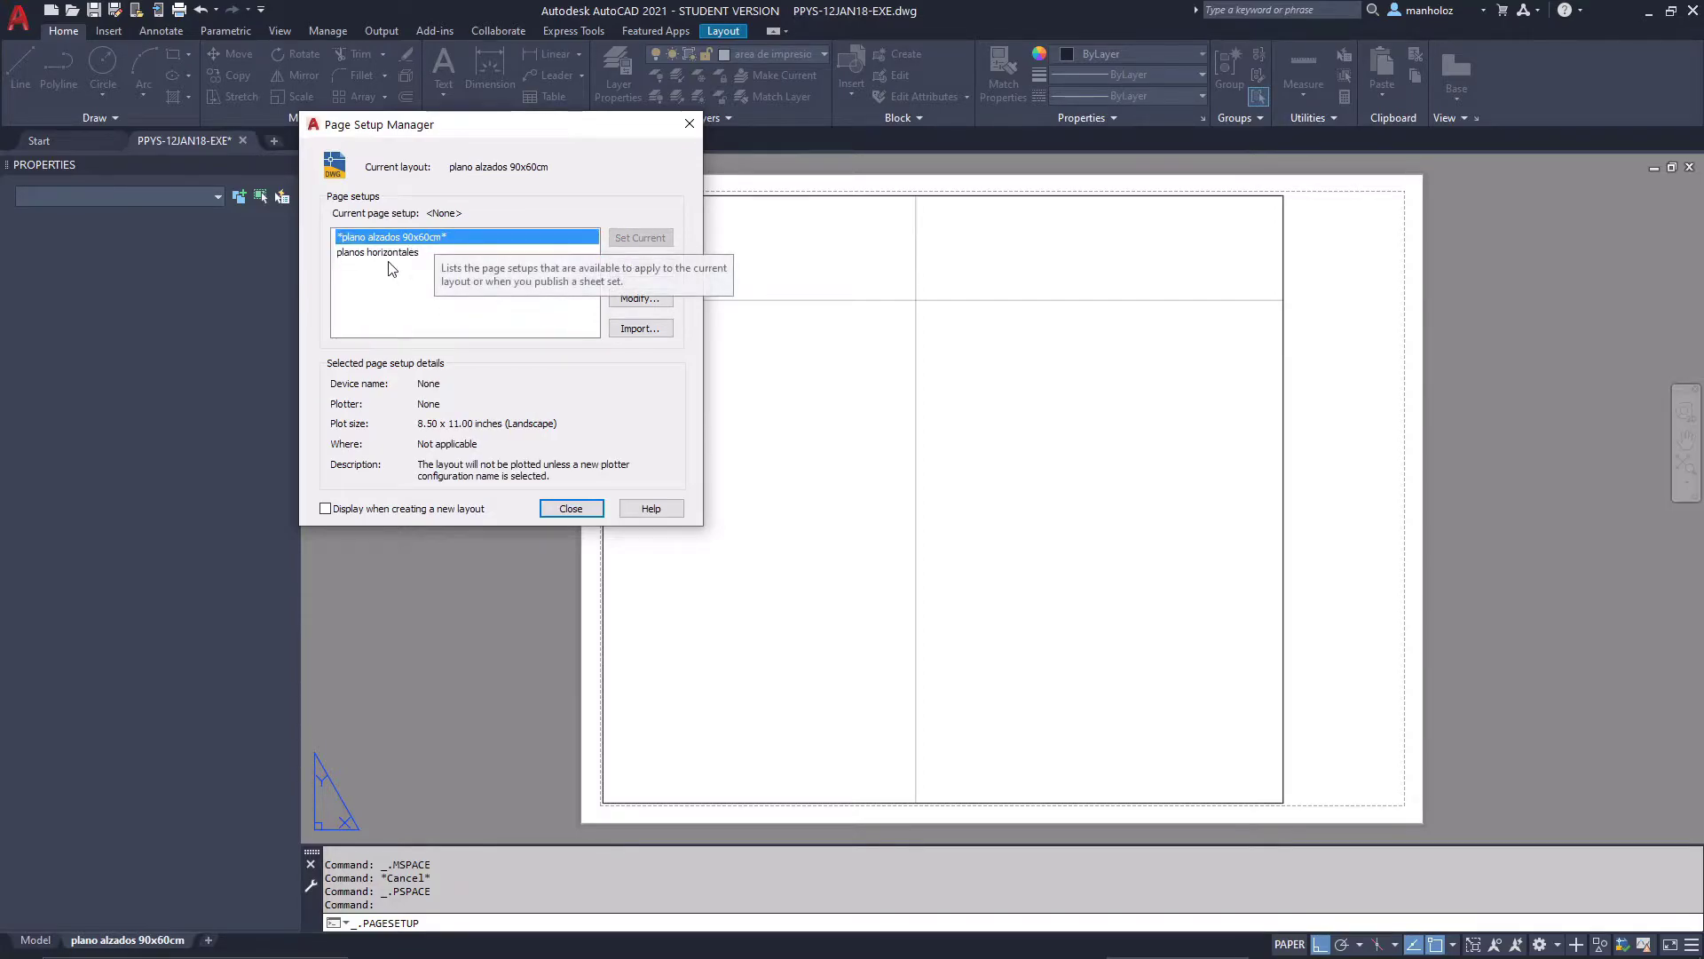
{"action": "left_click", "coordinate": [391, 260]}
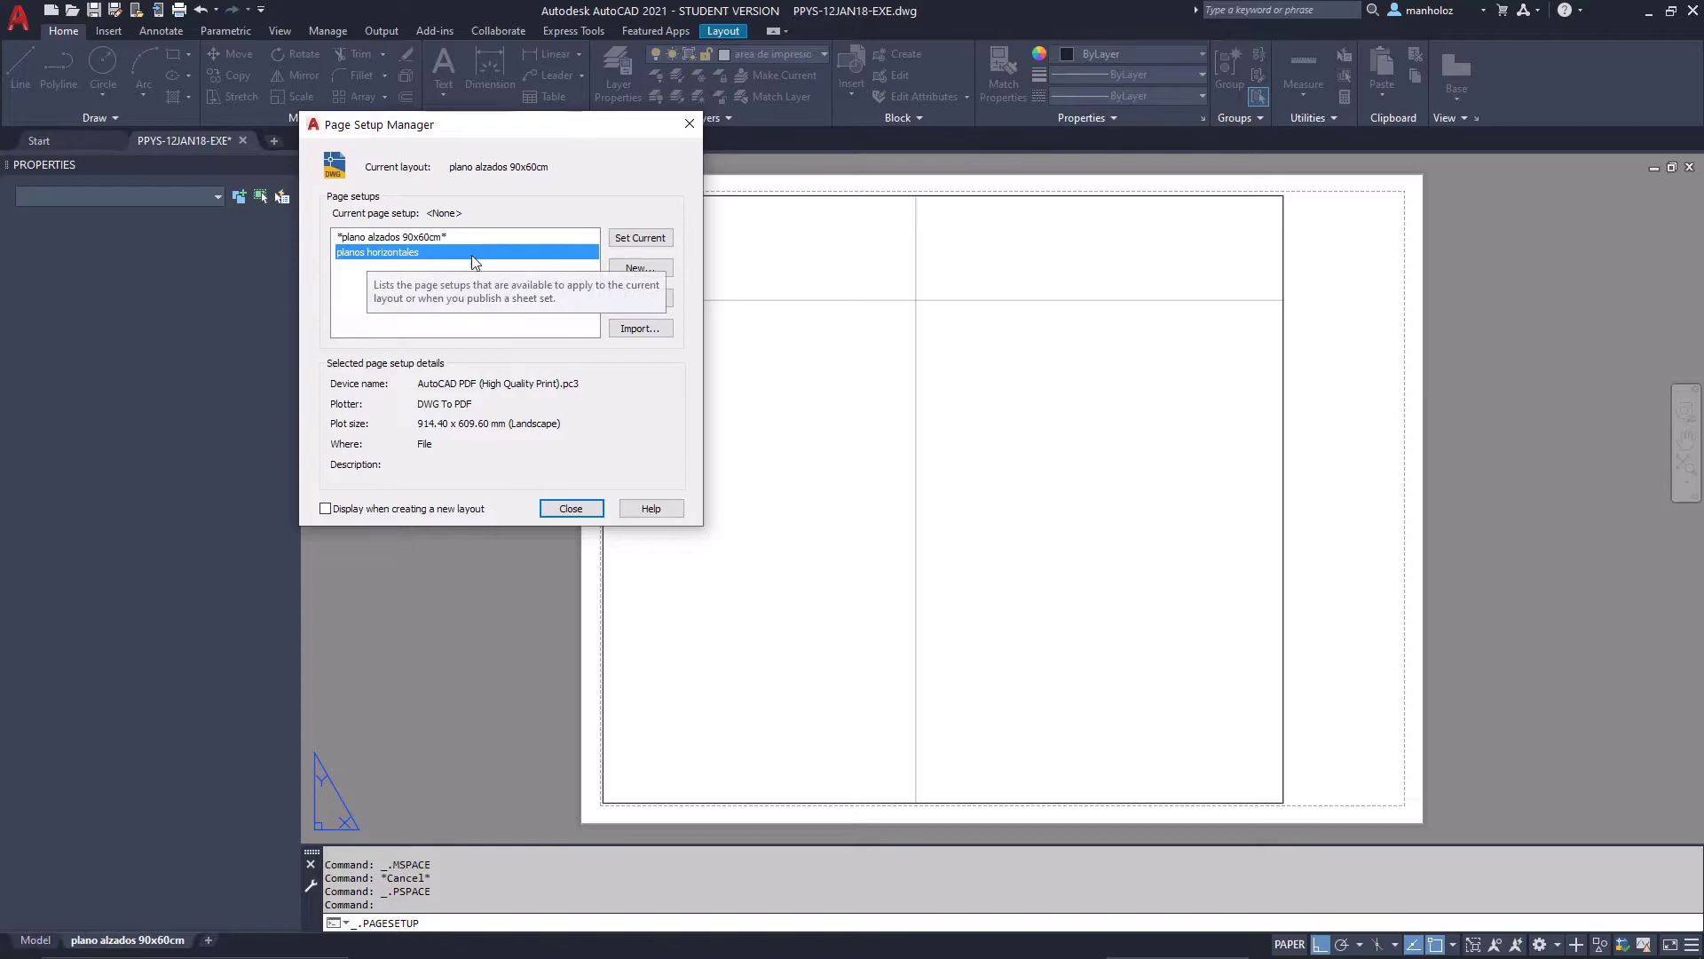
{"action": "left_click", "coordinate": [632, 240]}
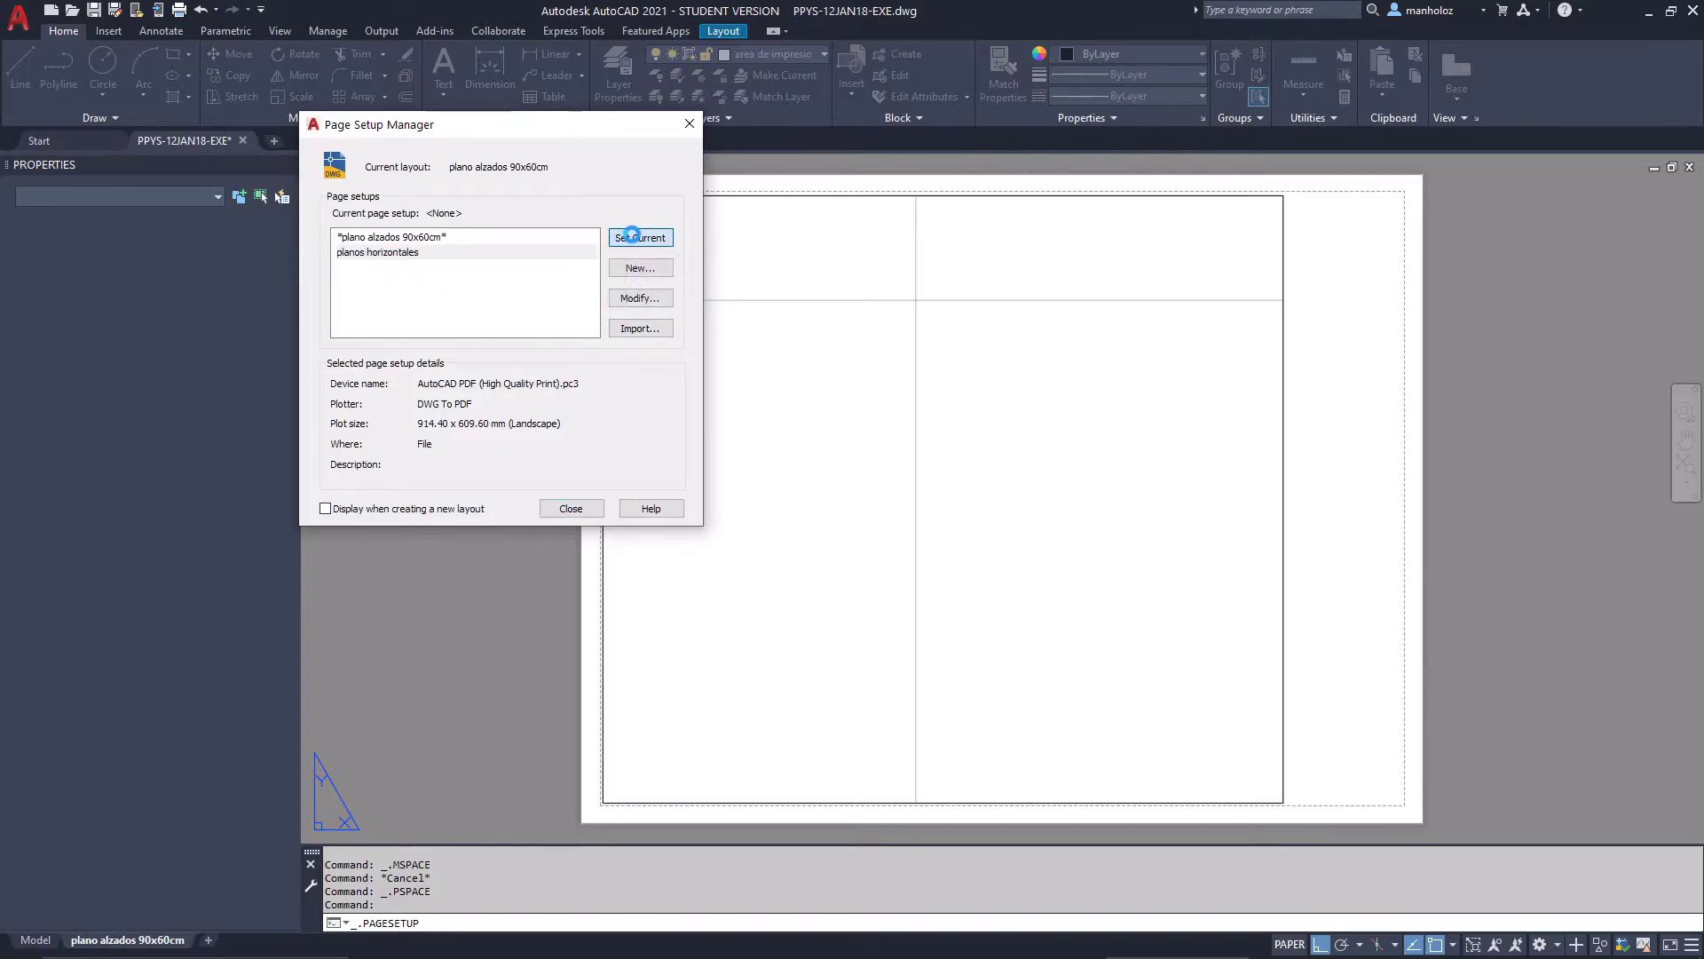
{"action": "left_click", "coordinate": [590, 510]}
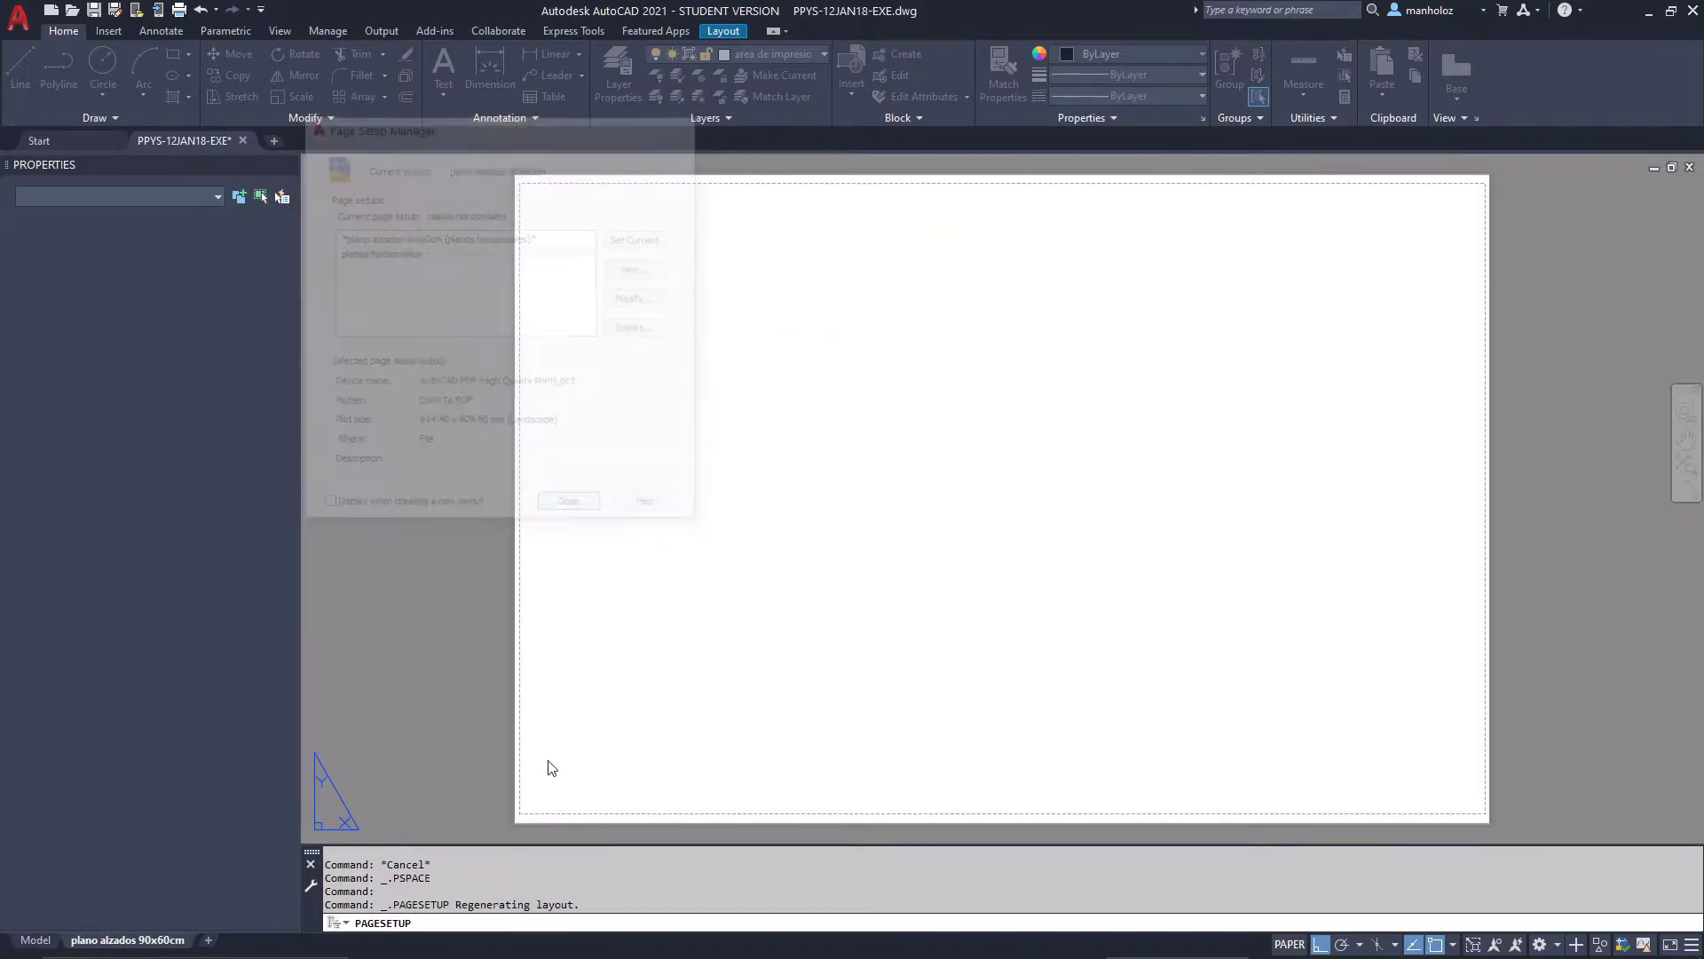
Erase the small old viewport and draw a new MVIEW viewport spanning most of the sheet
{"action": "left_click", "coordinate": [529, 804]}
{"action": "key", "text": "Delete"}
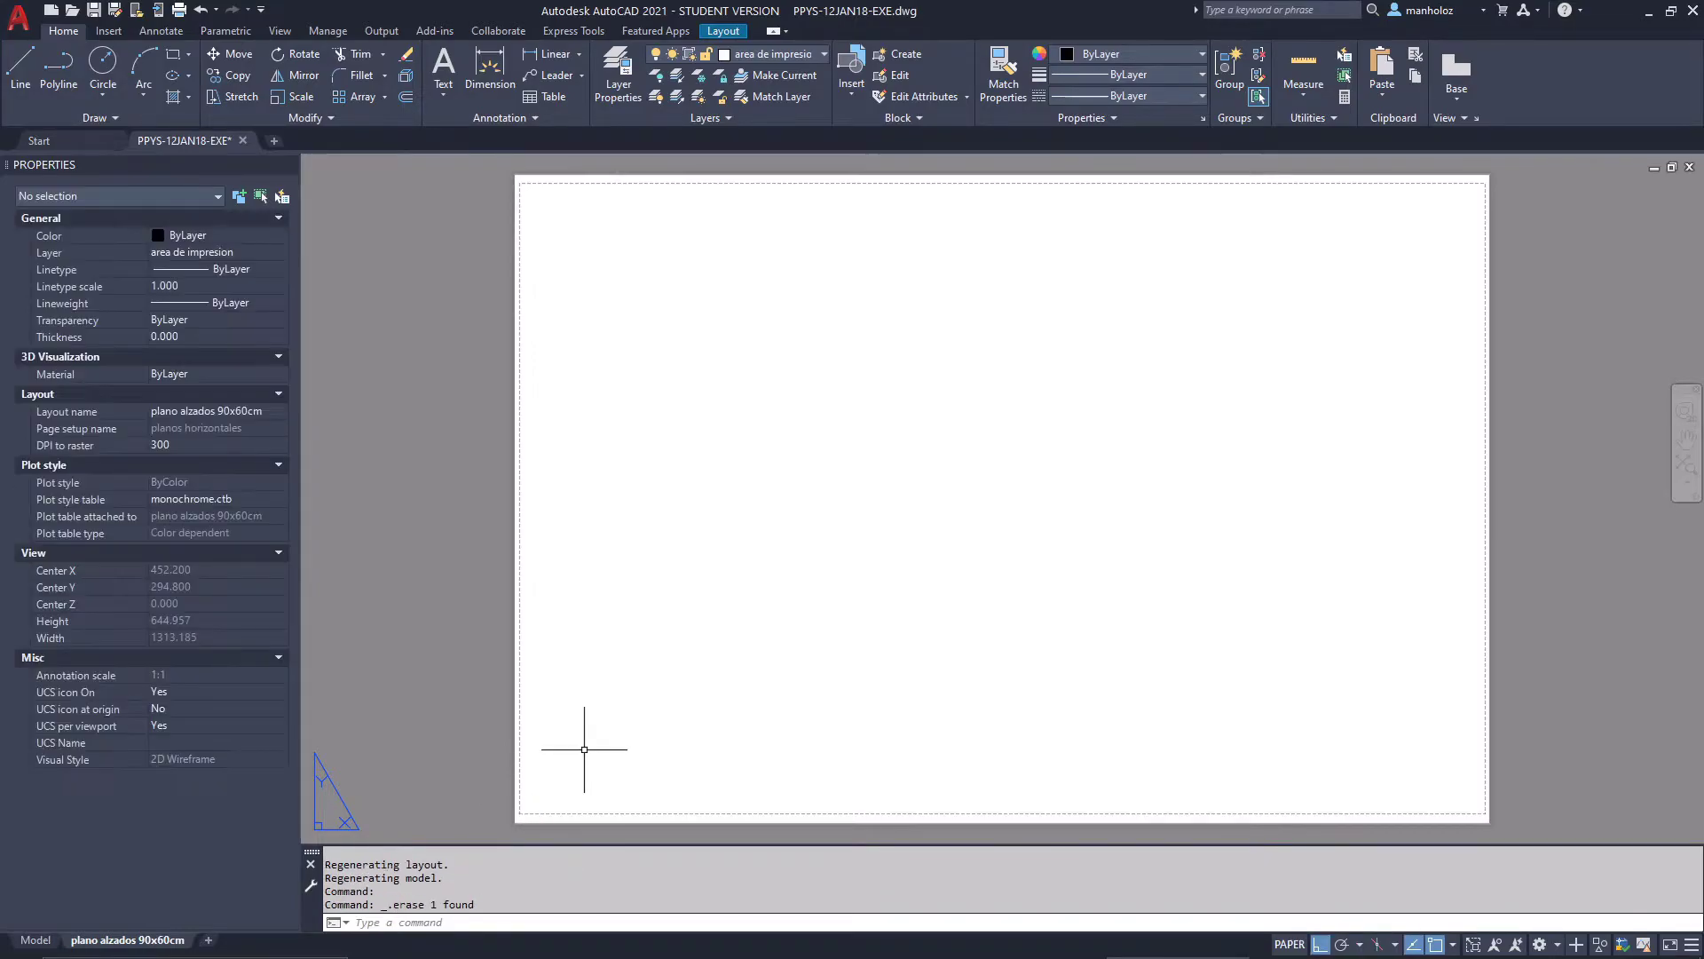
{"action": "type", "text": "mview"}
{"action": "key", "text": "Return"}
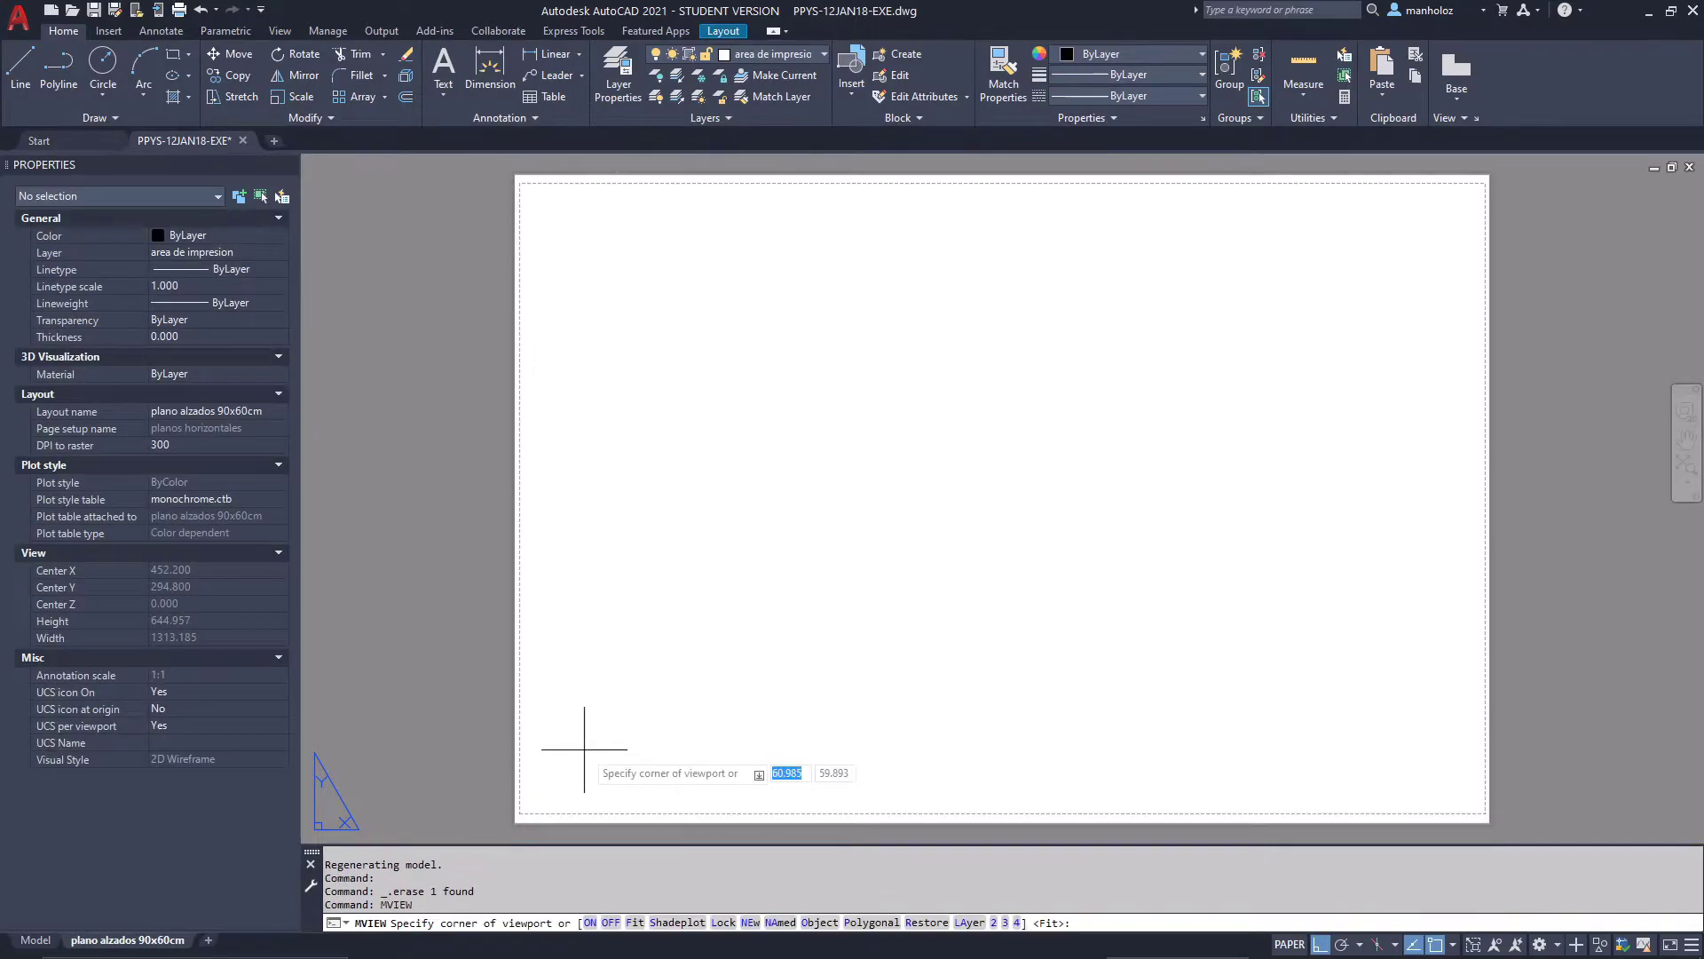
{"action": "left_click", "coordinate": [522, 810]}
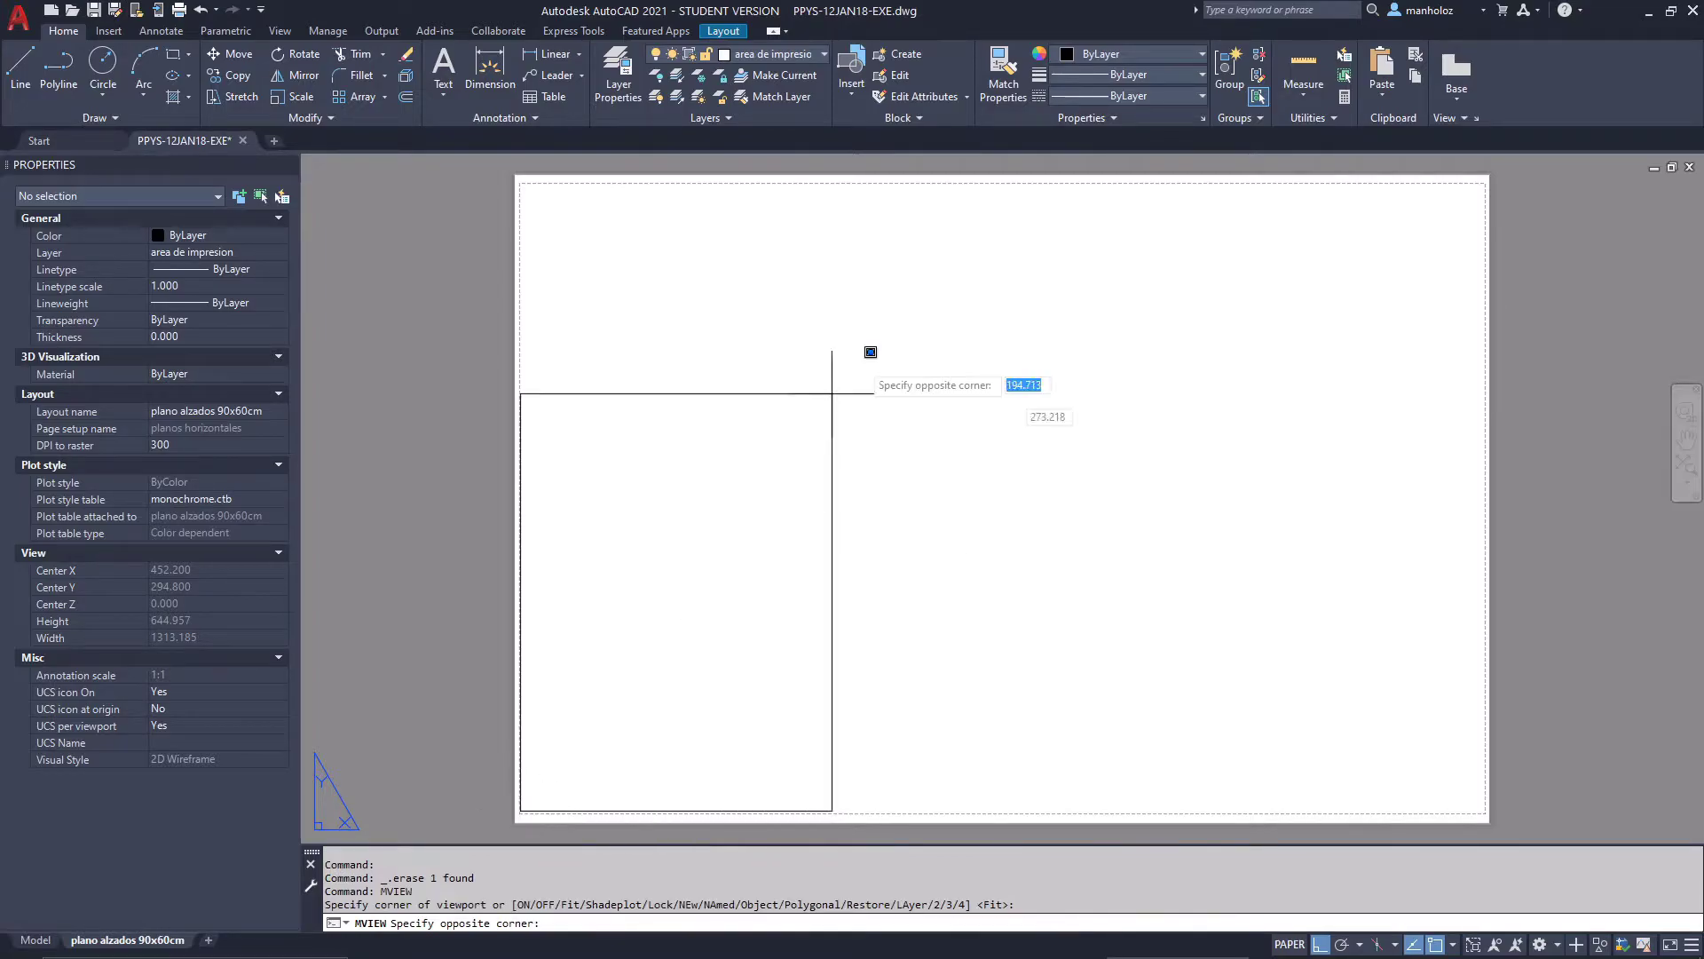
{"action": "left_click", "coordinate": [1350, 184]}
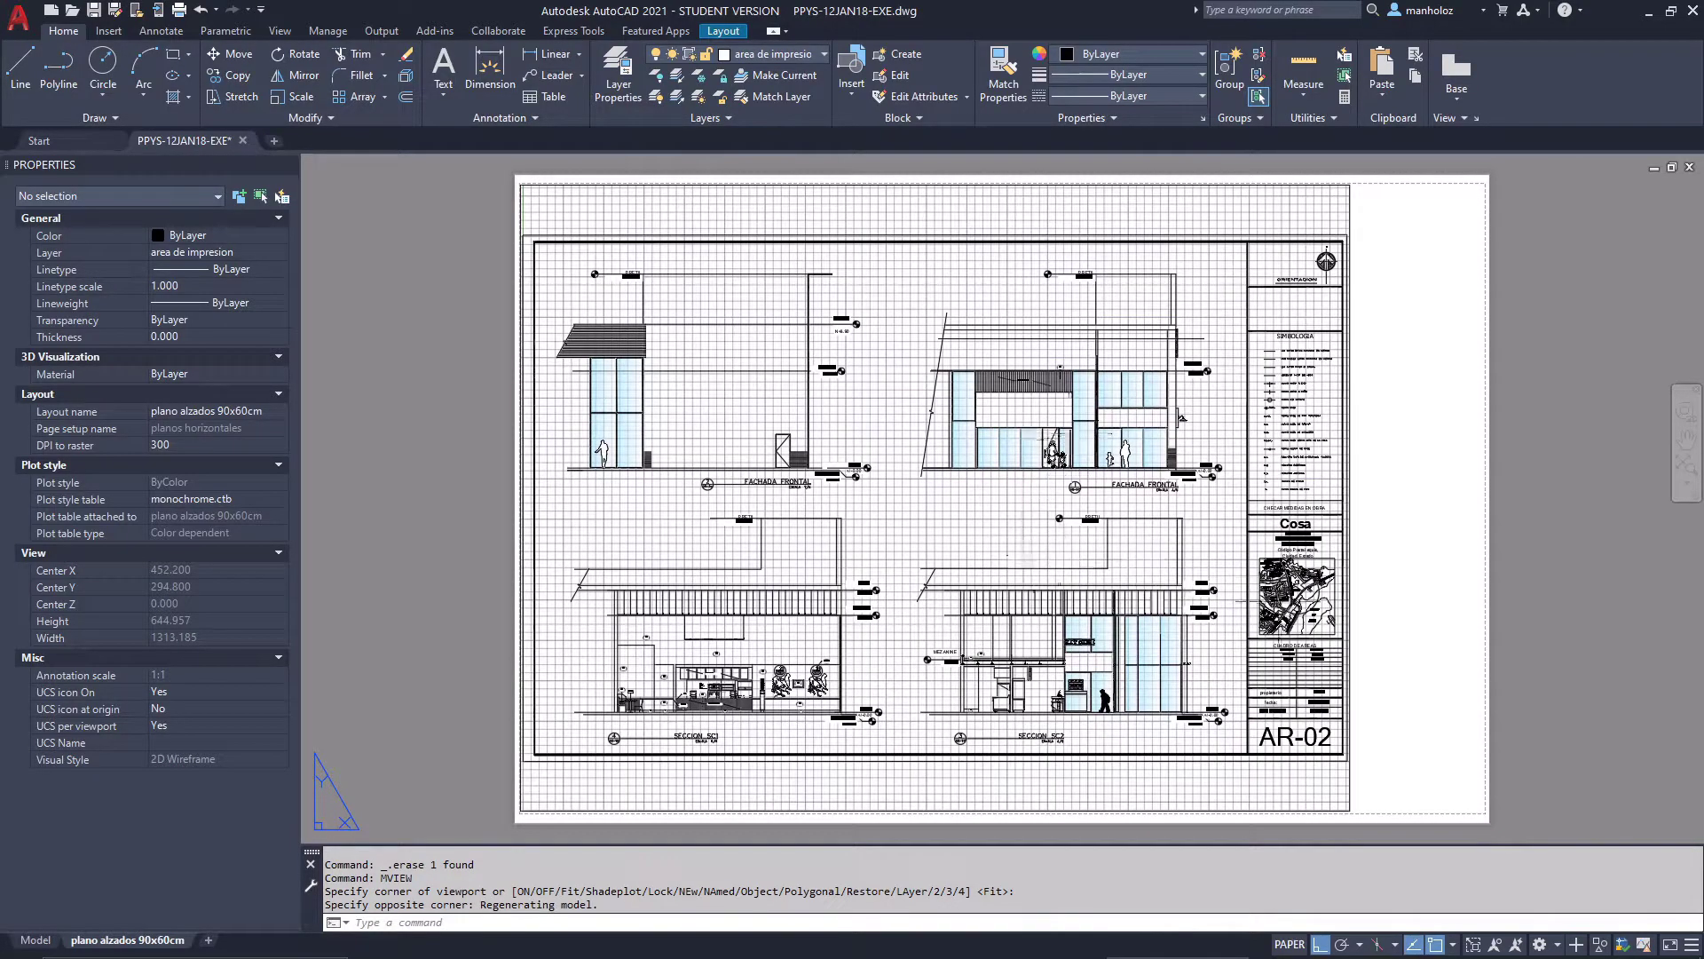
{"action": "left_click", "coordinate": [1351, 779]}
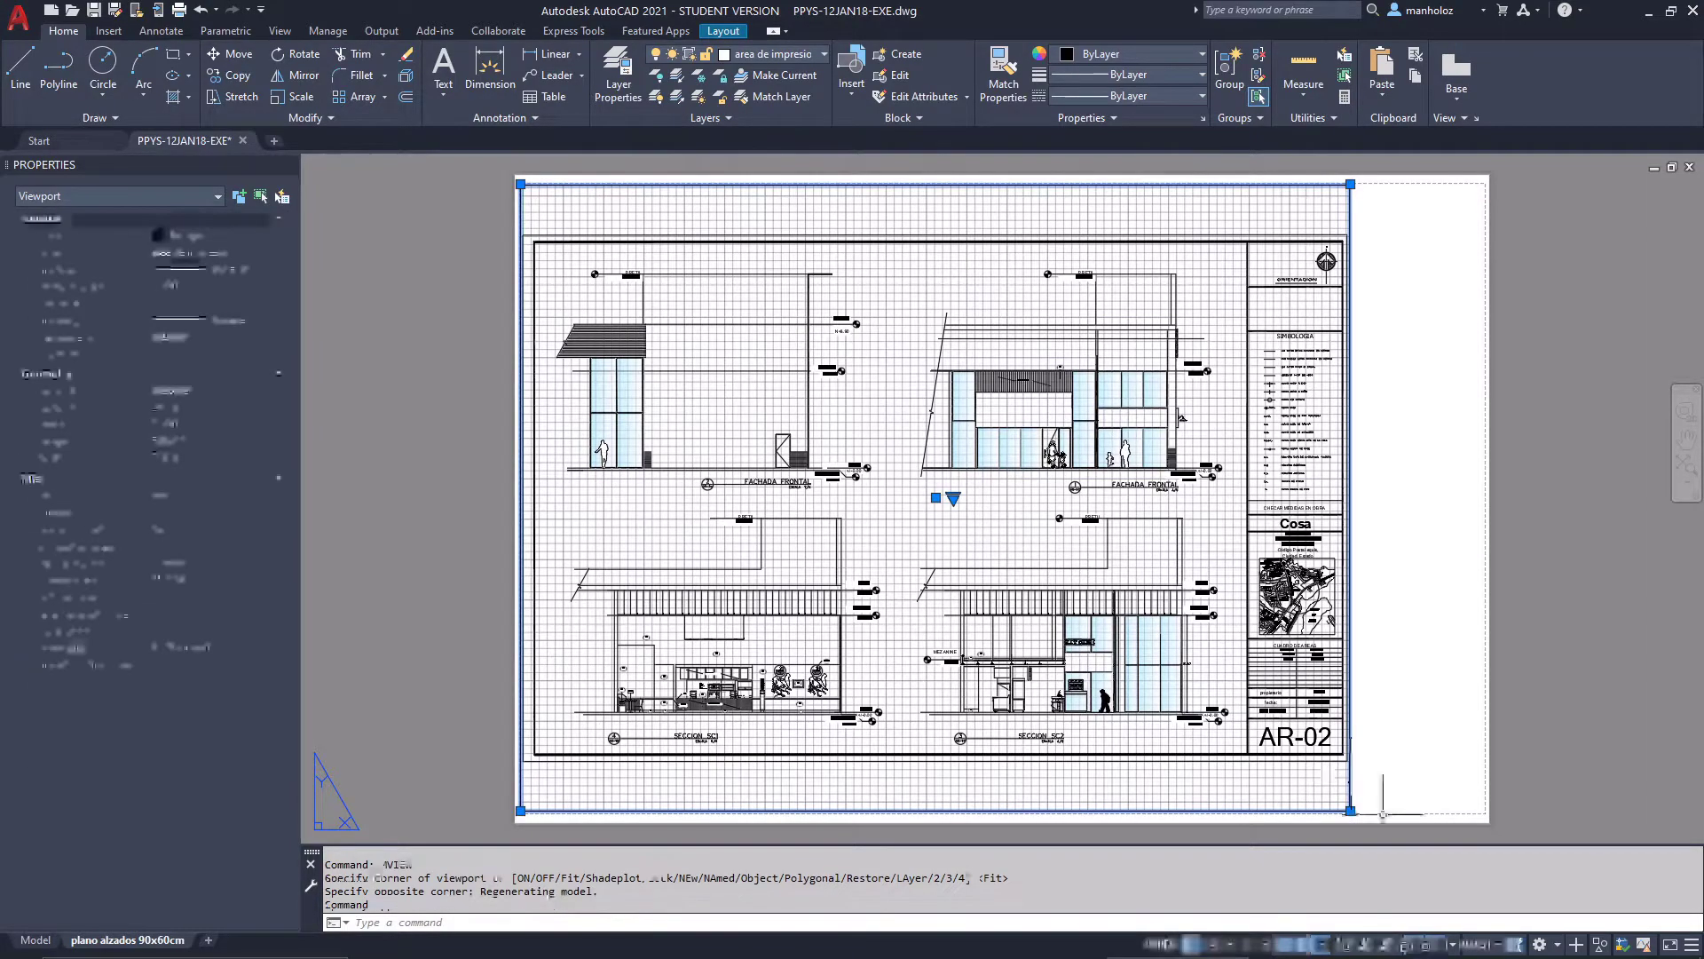
Scale the new viewport to 1:50 and pan the elevations rightward inside it
{"action": "left_click", "coordinate": [1481, 949]}
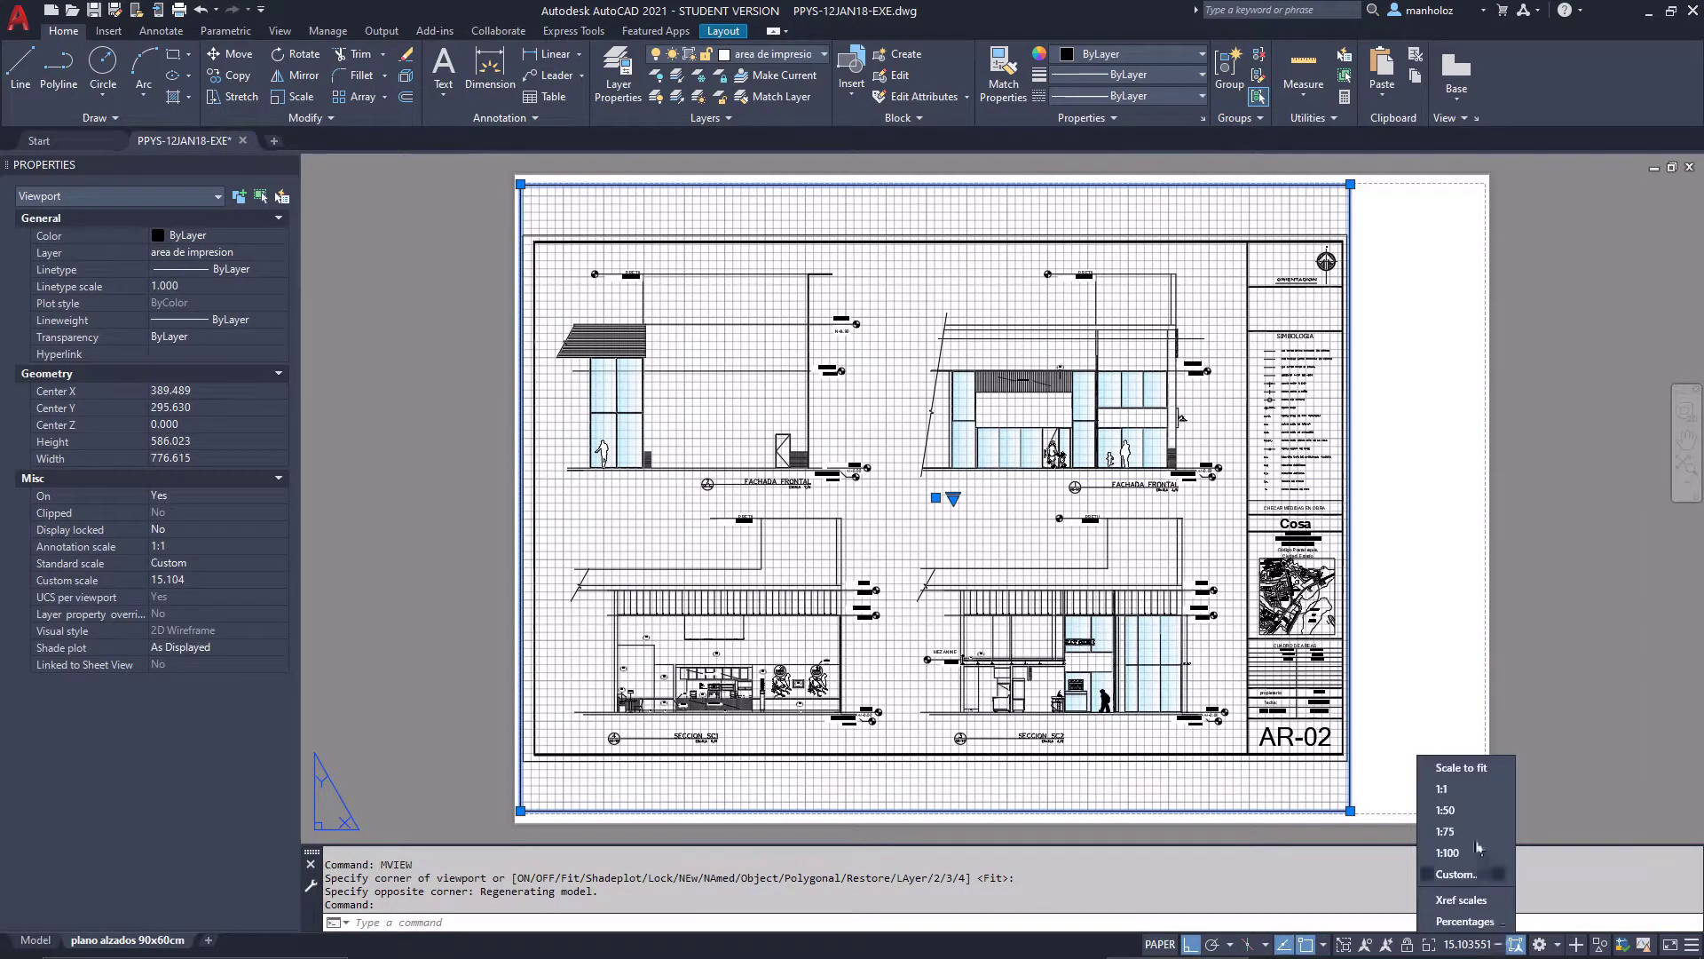
{"action": "left_click", "coordinate": [1472, 811]}
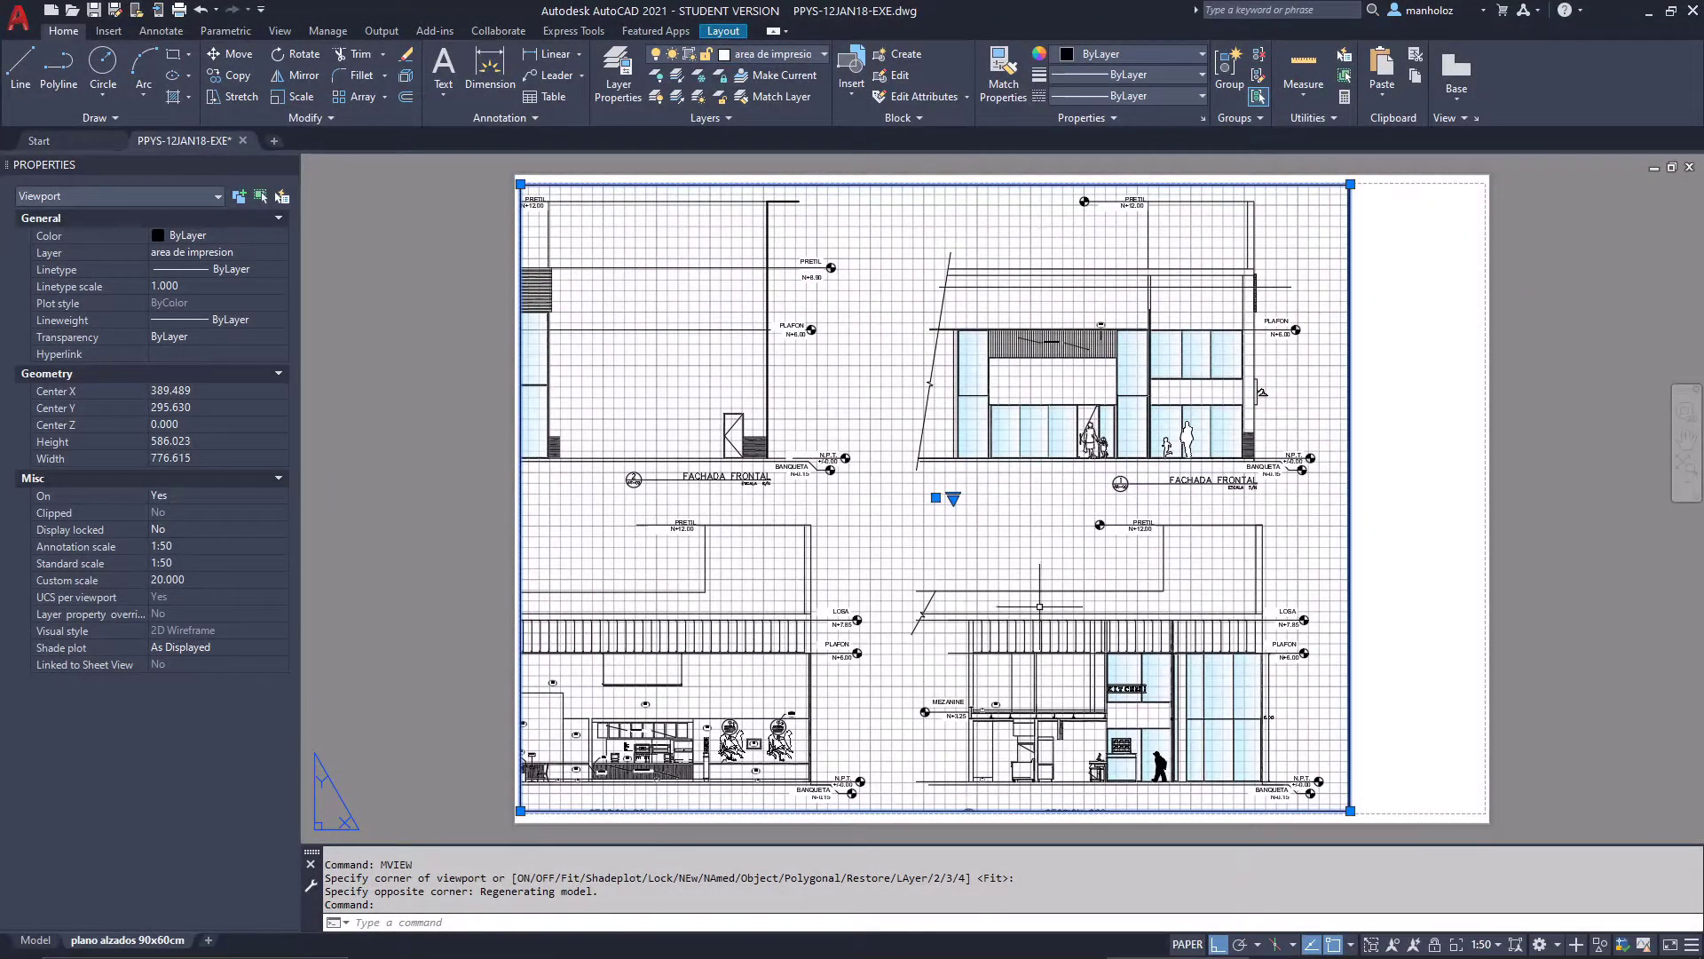
{"action": "double_click", "coordinate": [887, 537]}
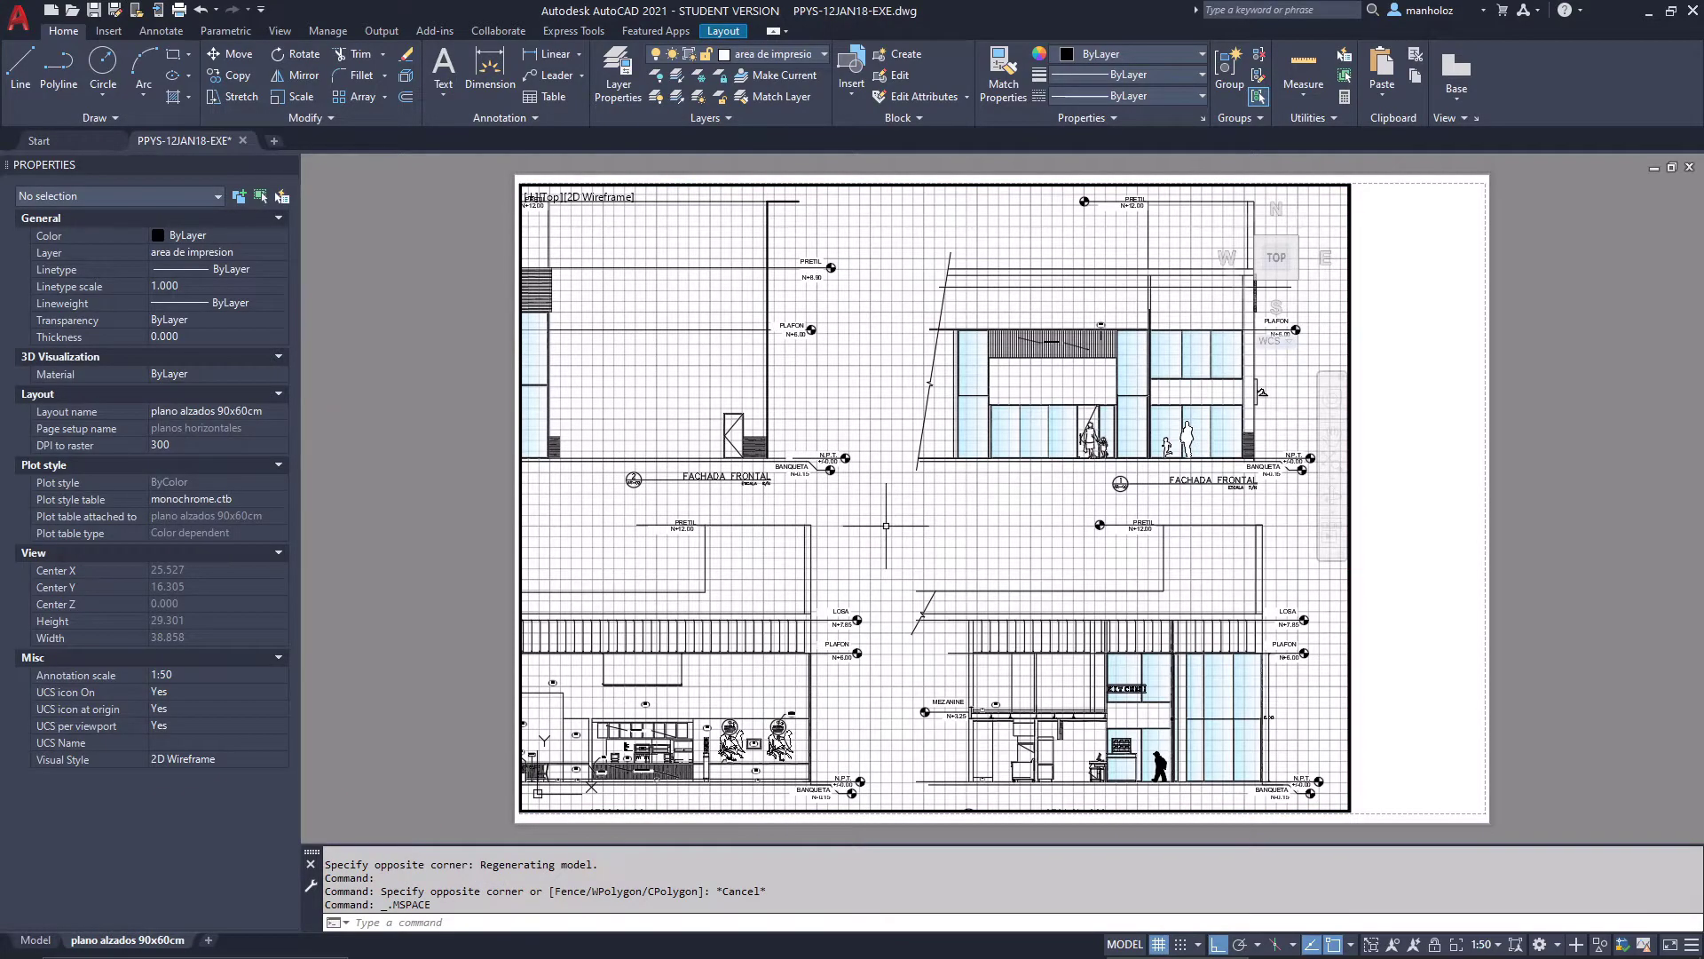
{"action": "type", "text": "p"}
{"action": "key", "text": "Return"}
{"action": "left_click_drag", "start_coordinate": [886, 527], "coordinate": [898, 528]}
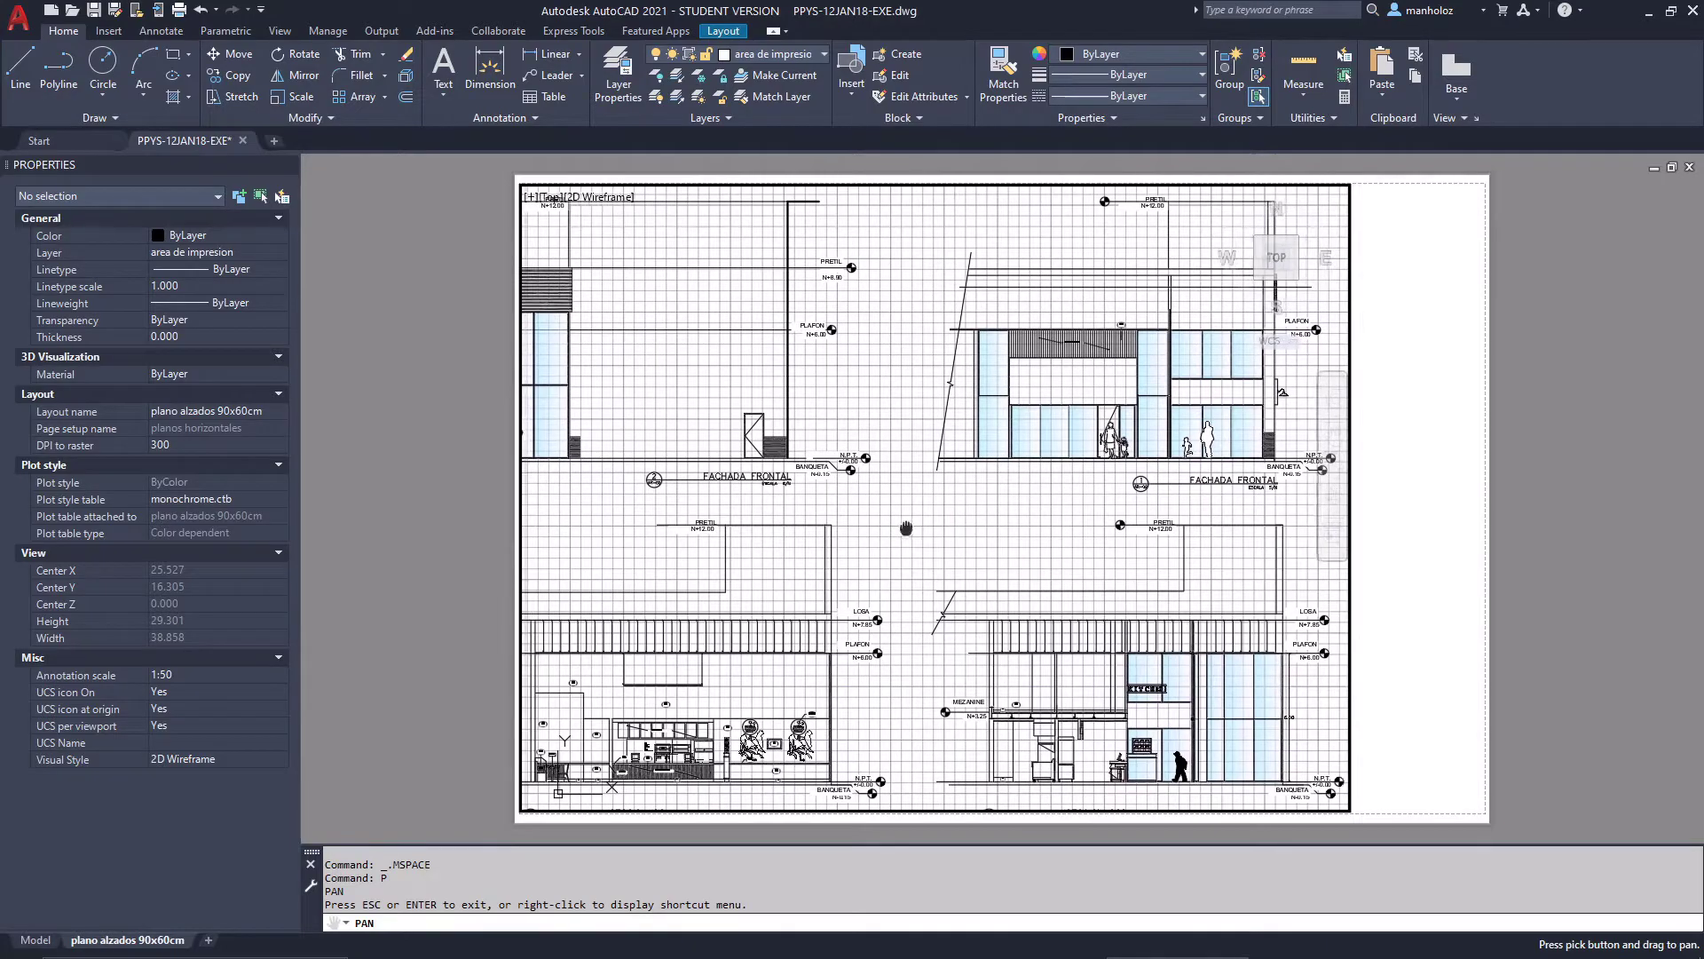
{"action": "left_click_drag", "start_coordinate": [897, 528], "coordinate": [928, 525]}
{"action": "left_click_drag", "start_coordinate": [942, 525], "coordinate": [978, 524]}
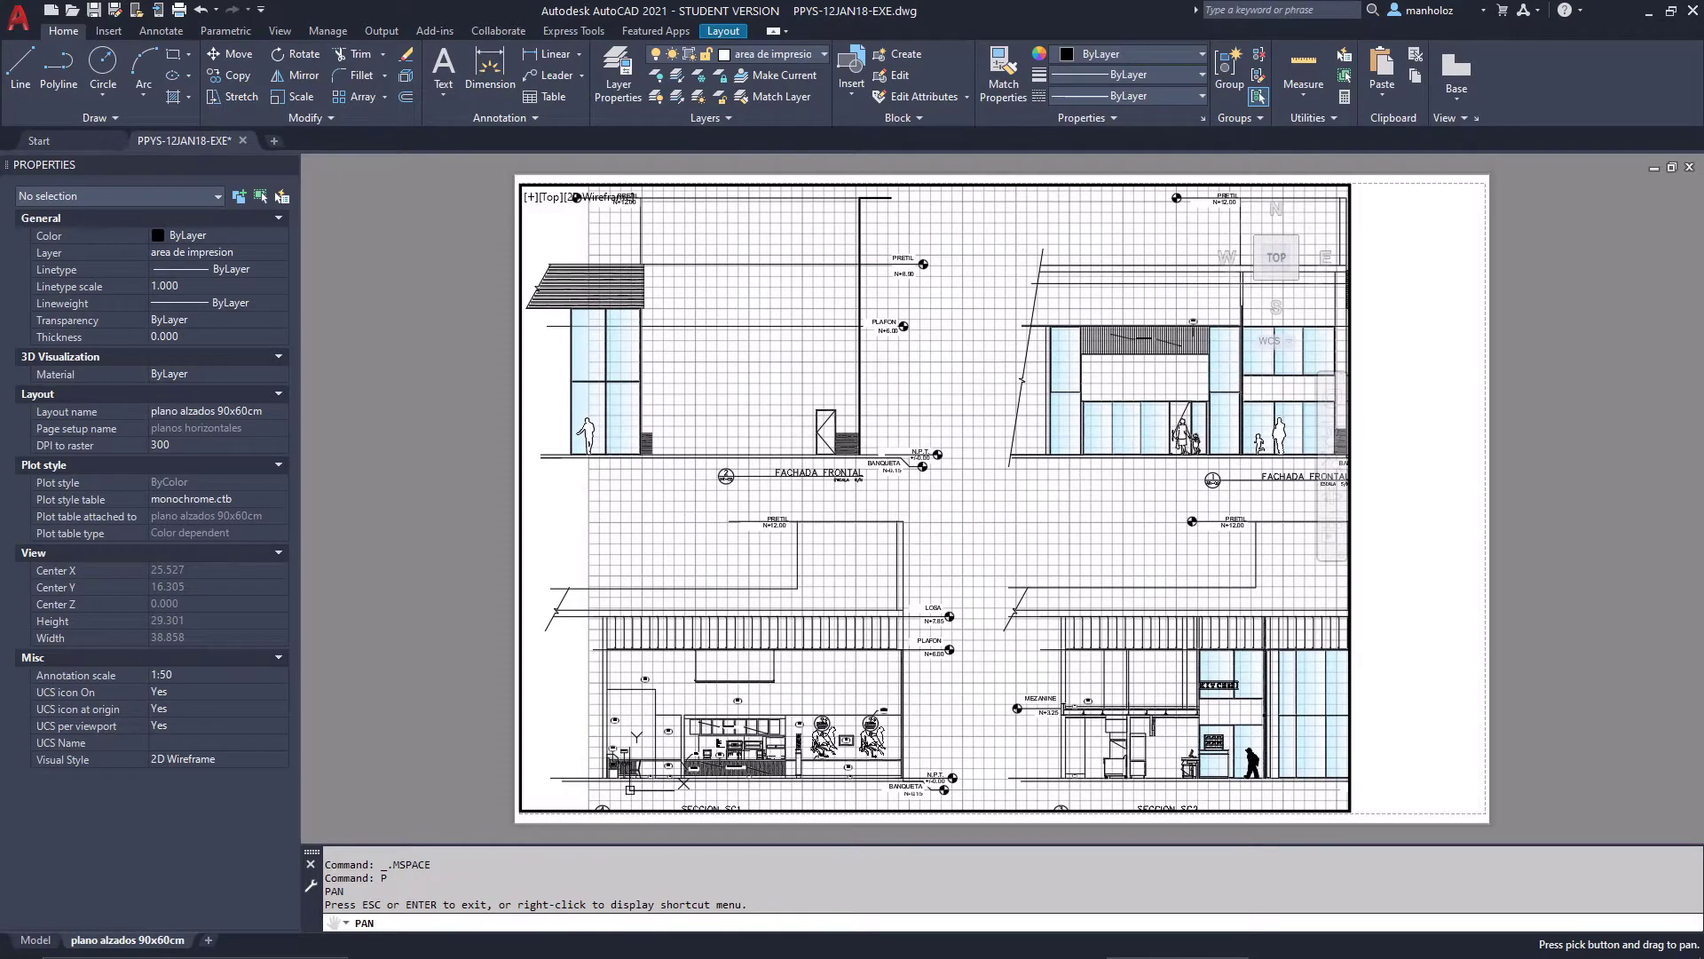
{"action": "left_click_drag", "start_coordinate": [978, 525], "coordinate": [979, 525]}
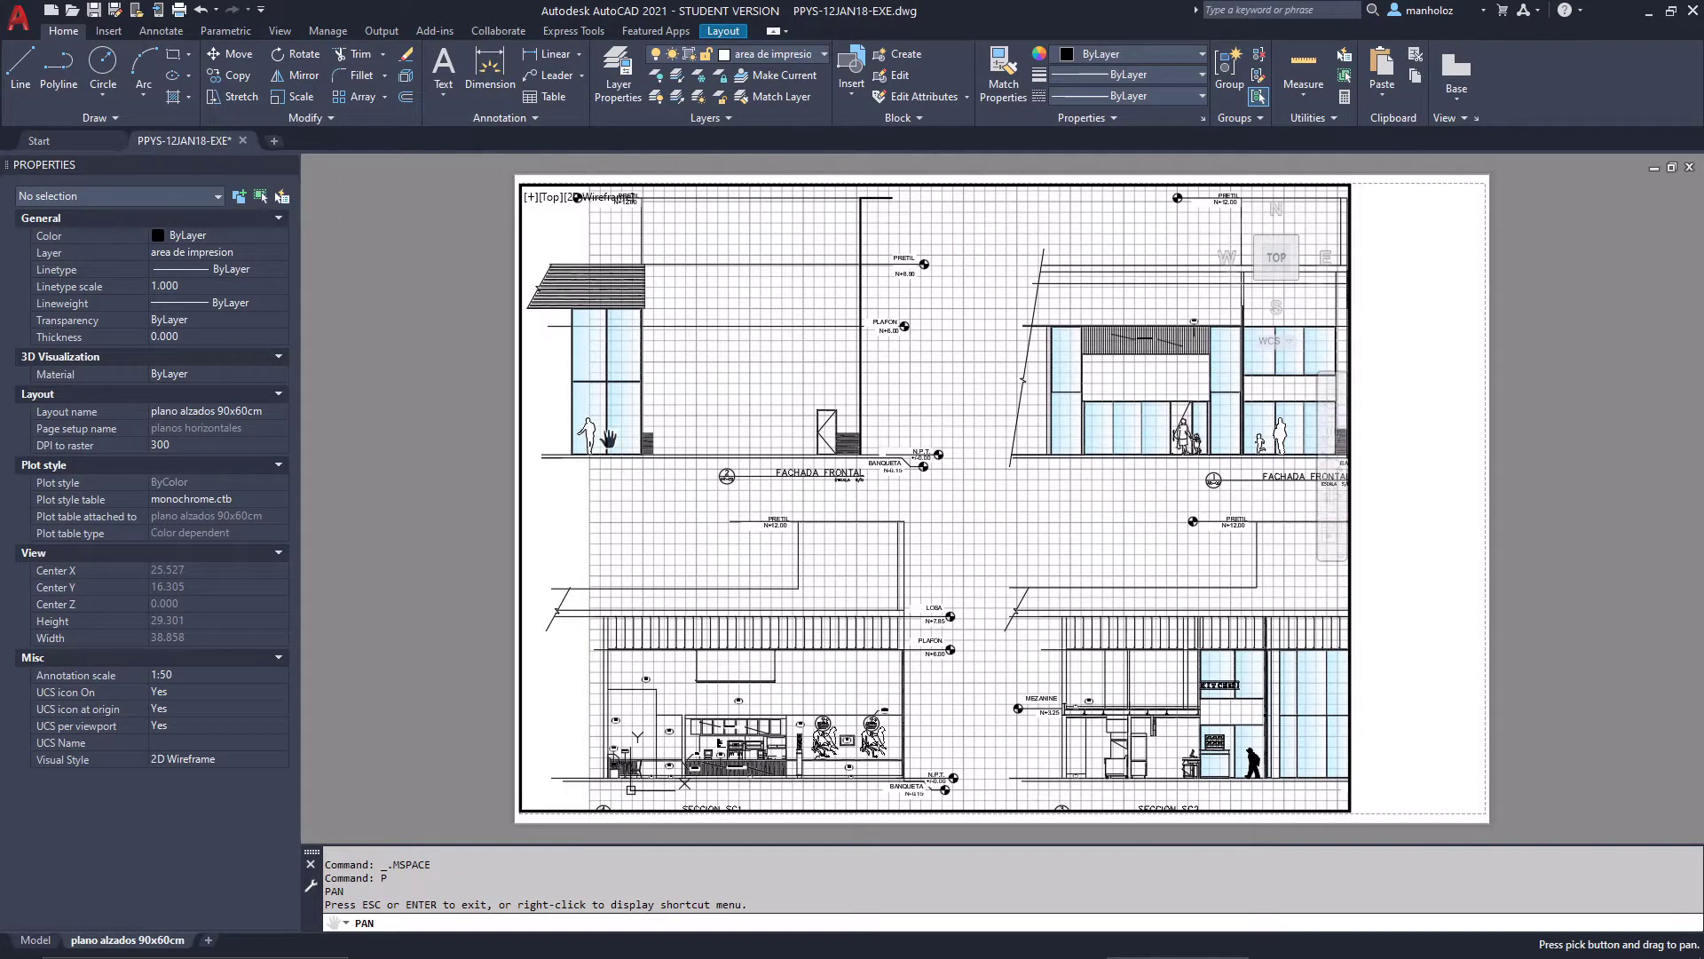
{"action": "key", "text": "Escape"}
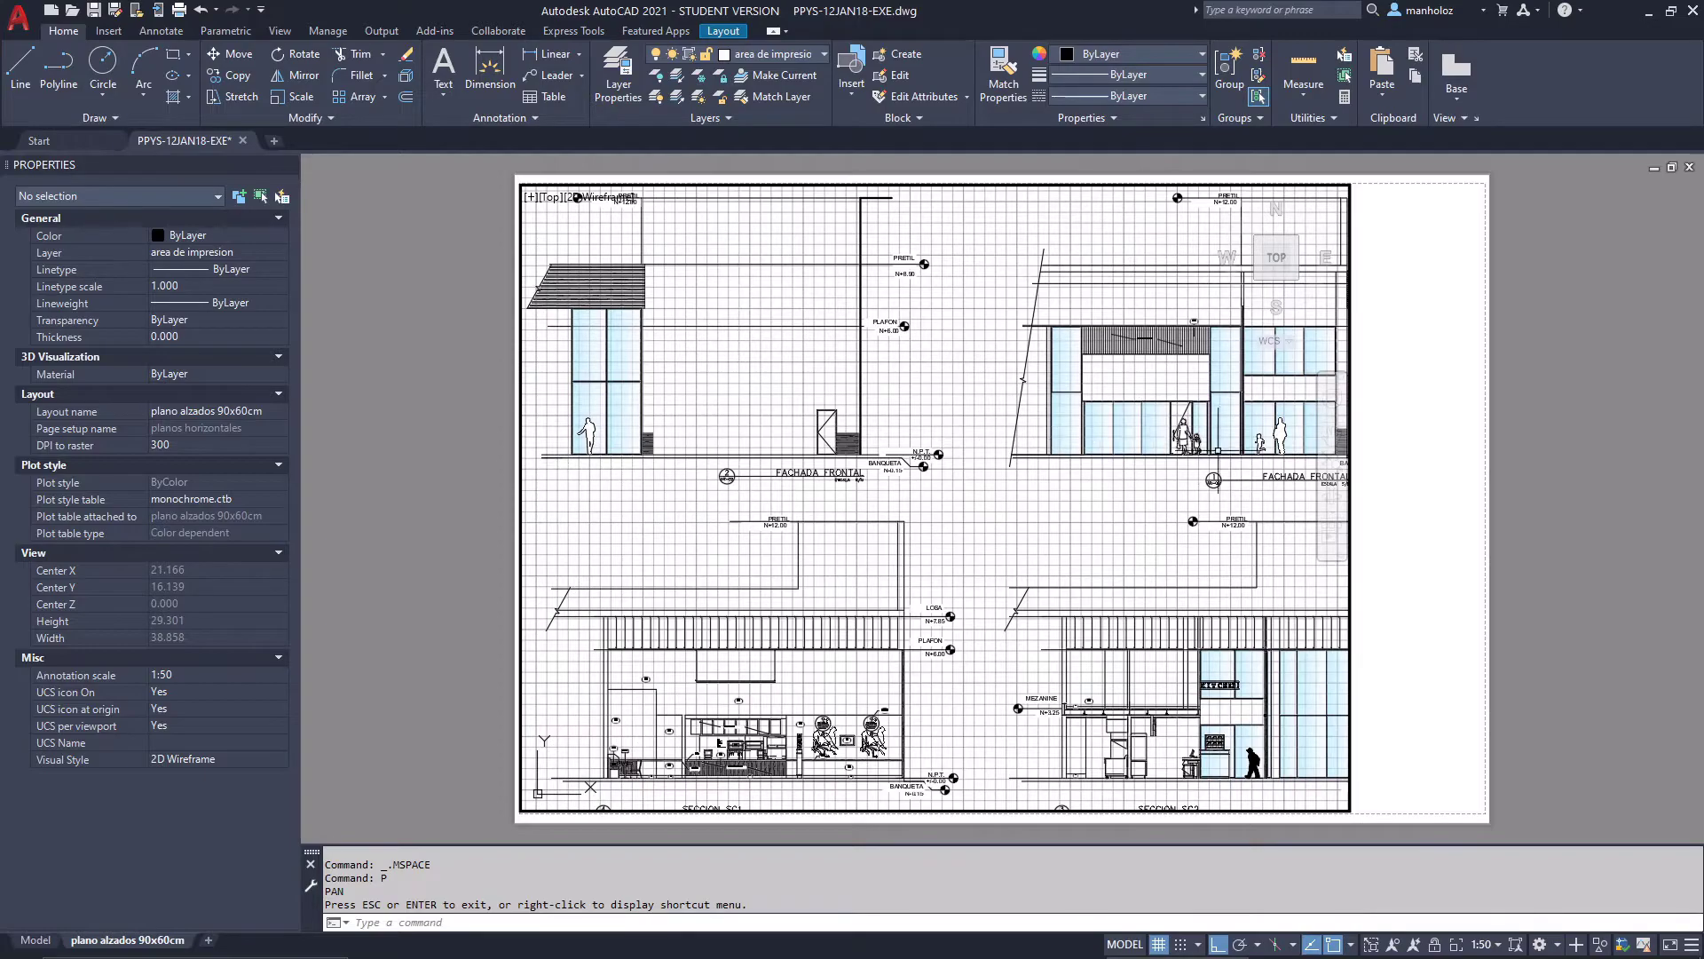
{"action": "double_click", "coordinate": [1393, 422]}
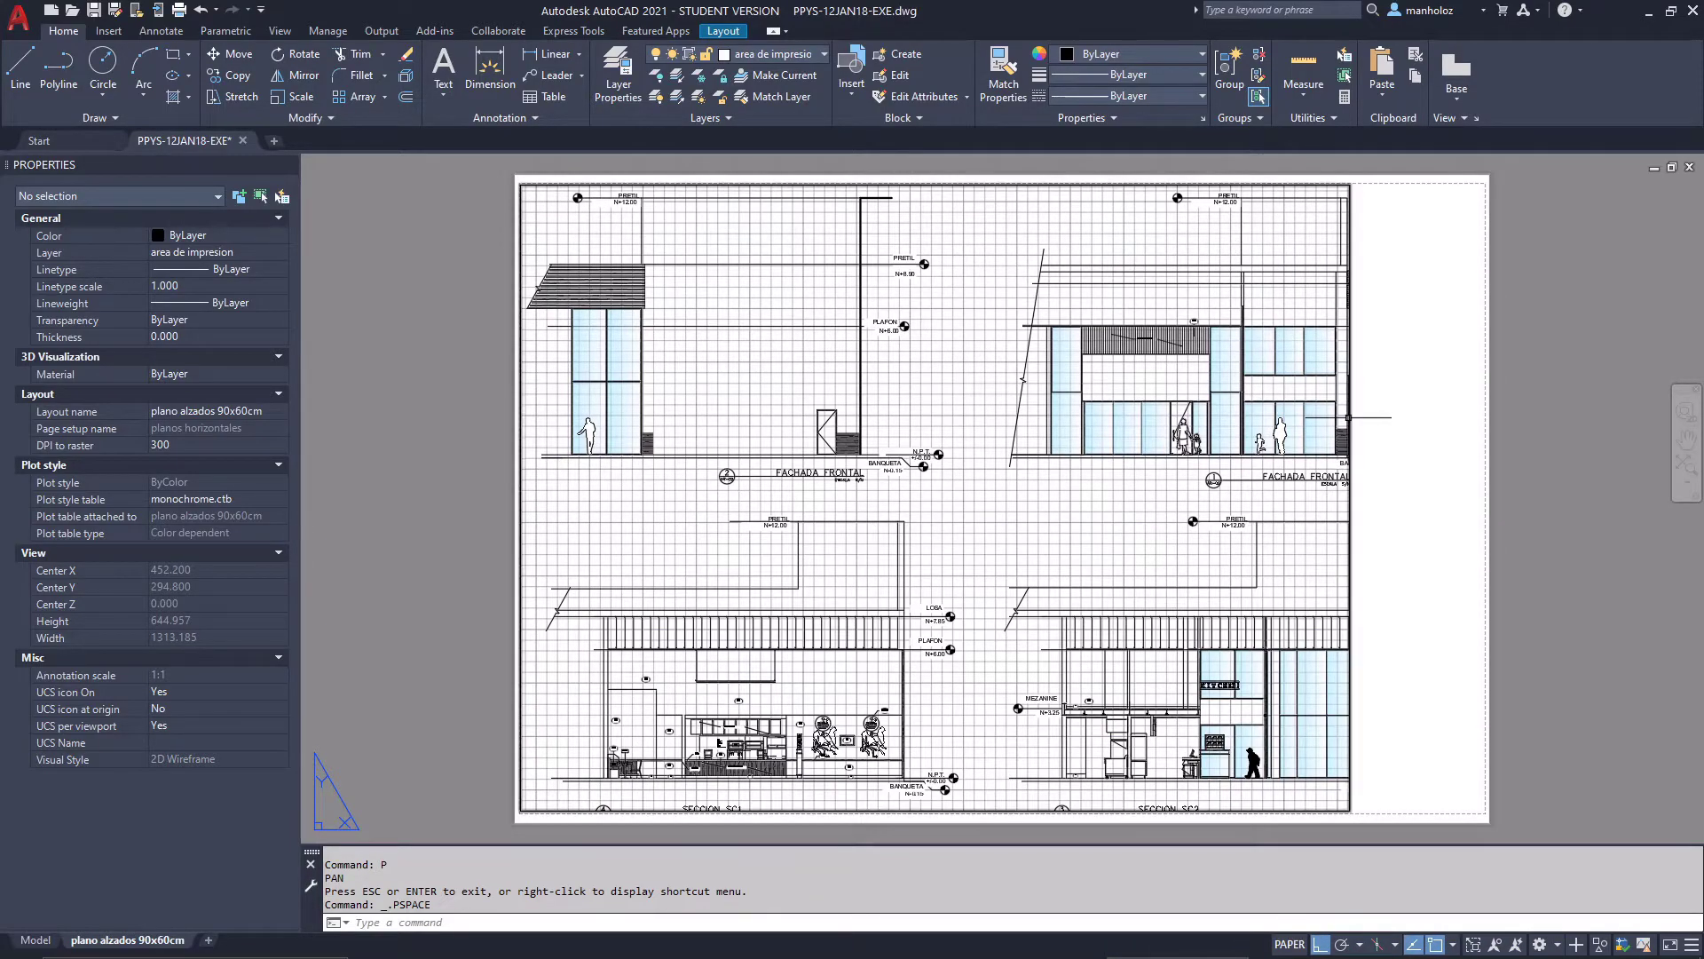
Stretch the viewport's right edge wider to 843.063 x 586.023, then activate it in model space
{"action": "left_click", "coordinate": [1348, 418]}
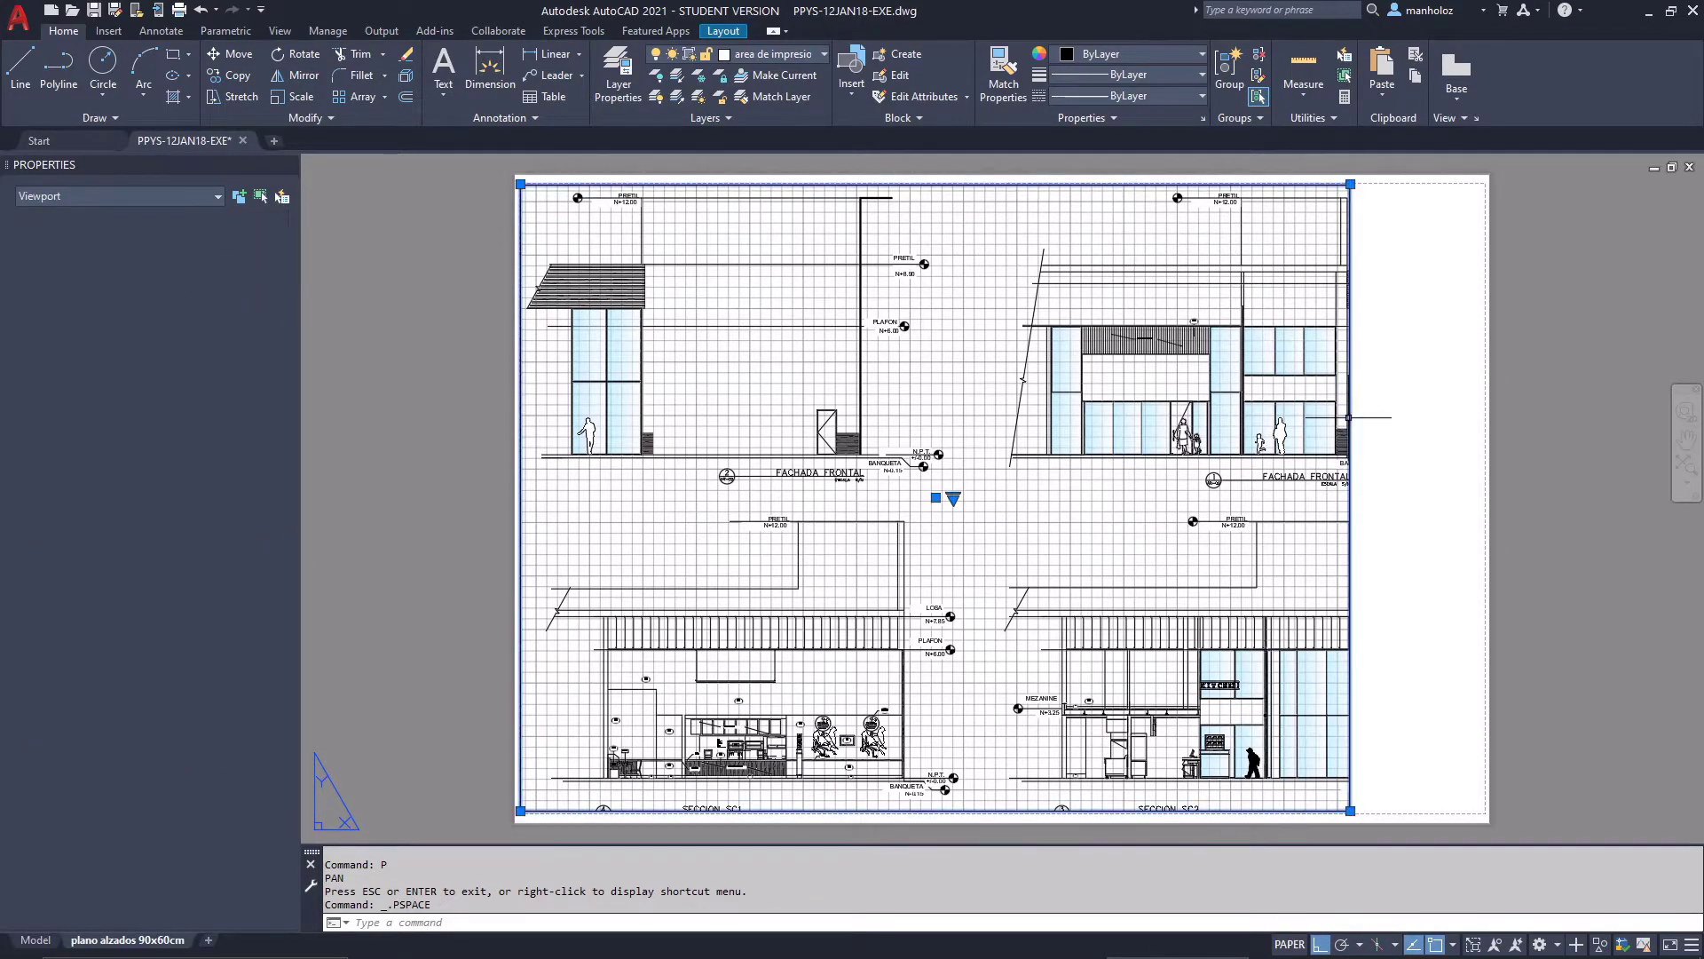
{"action": "left_click", "coordinate": [1351, 183]}
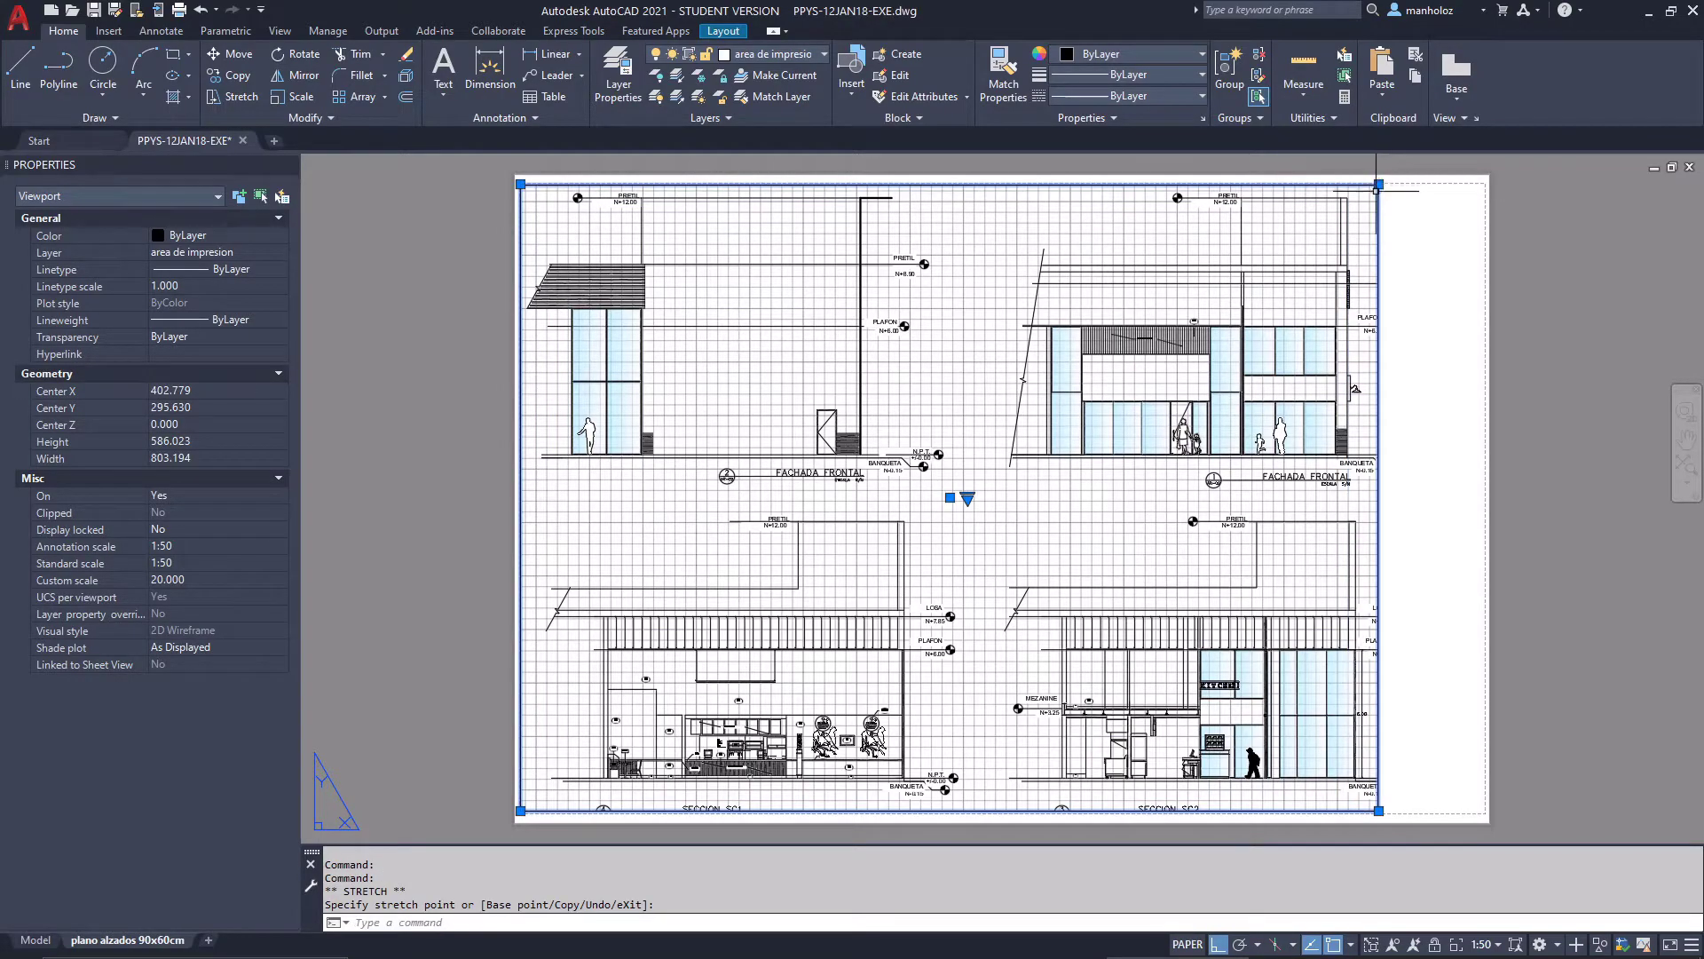
{"action": "left_click", "coordinate": [1406, 184]}
{"action": "left_click", "coordinate": [1406, 184]}
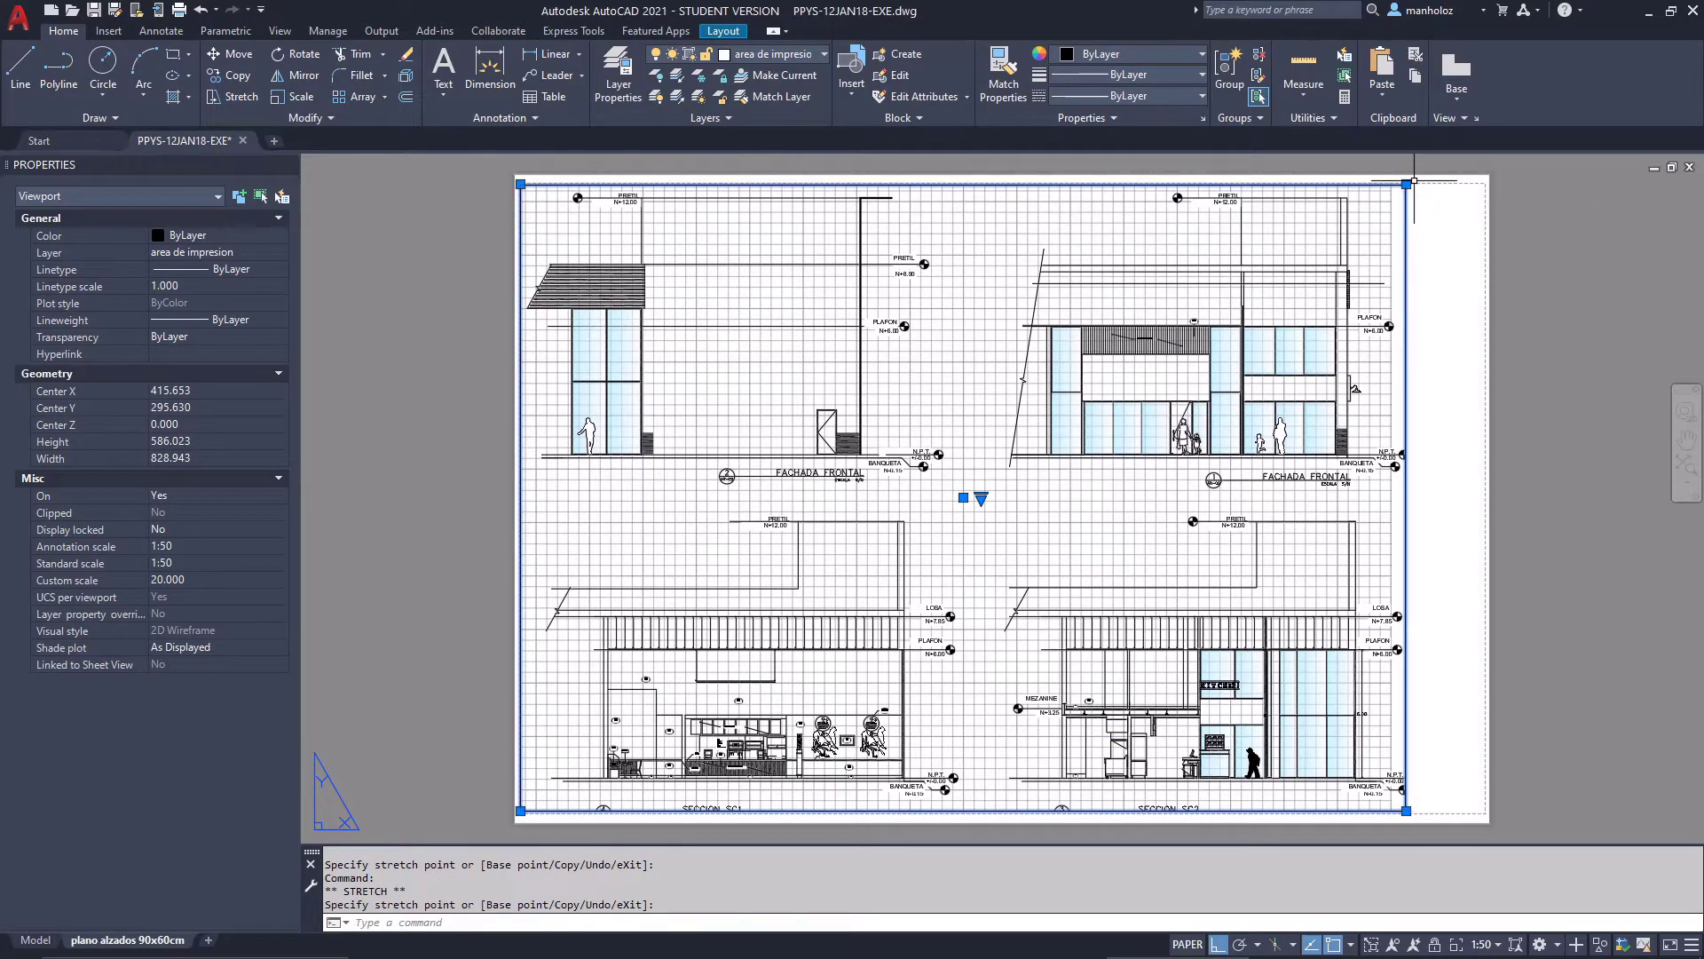
{"action": "left_click", "coordinate": [1422, 183]}
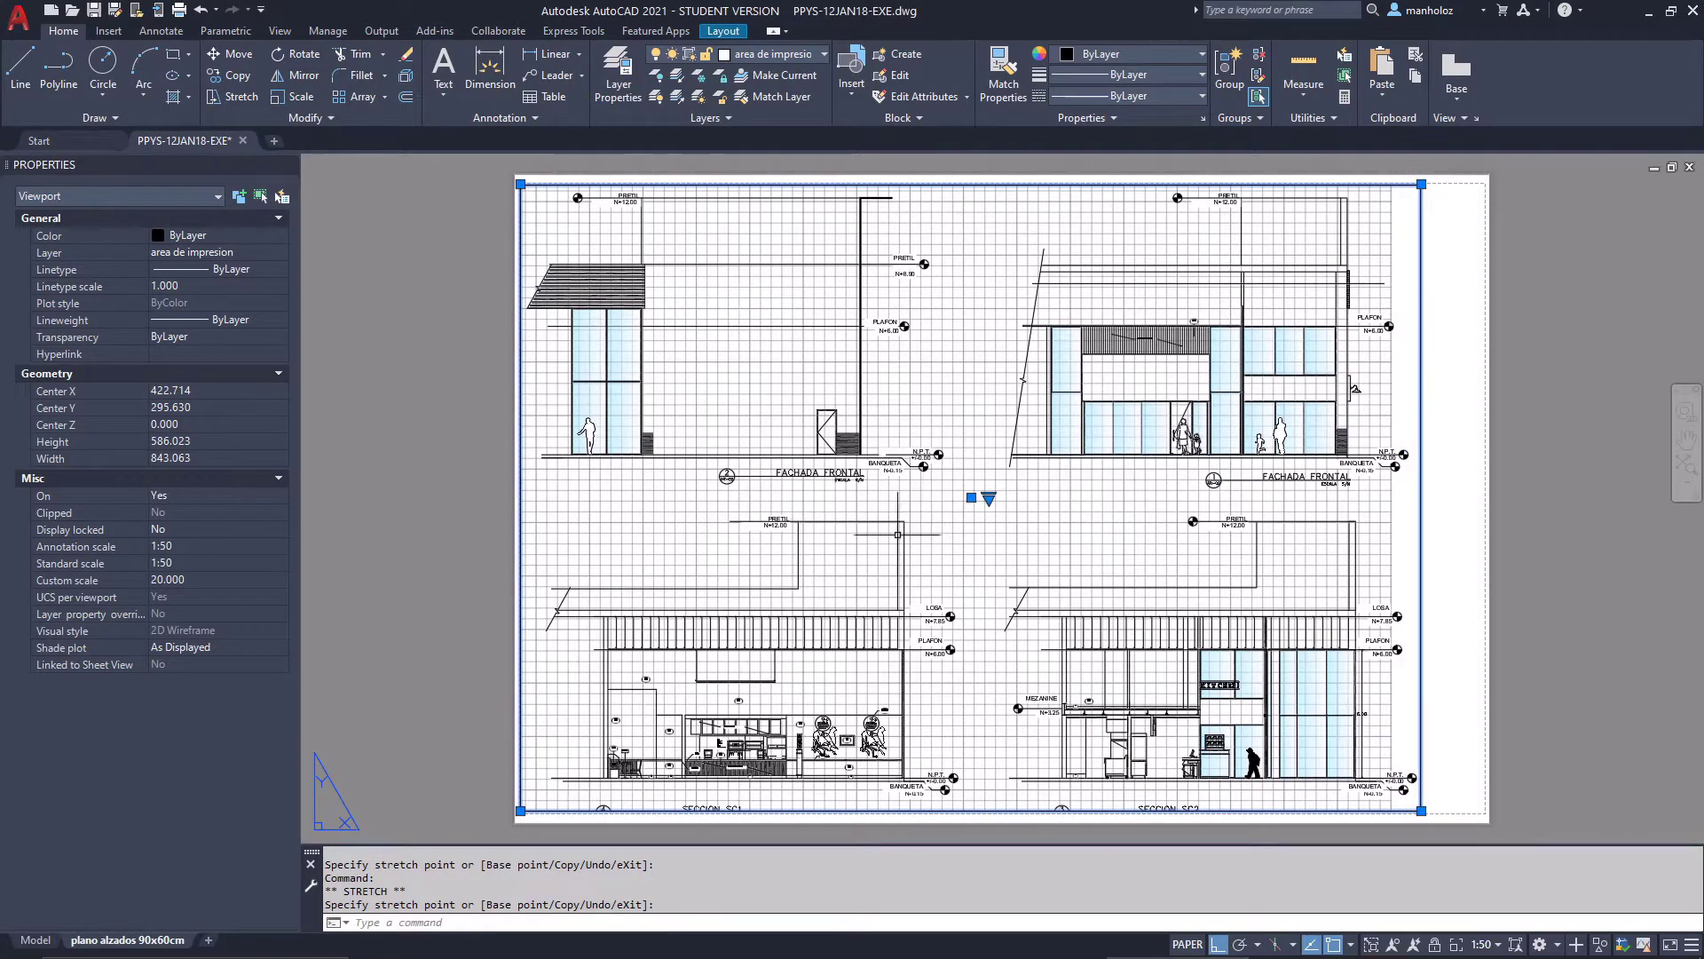
{"action": "key", "text": "Escape"}
{"action": "key", "text": "Escape"}
{"action": "double_click", "coordinate": [866, 535]}
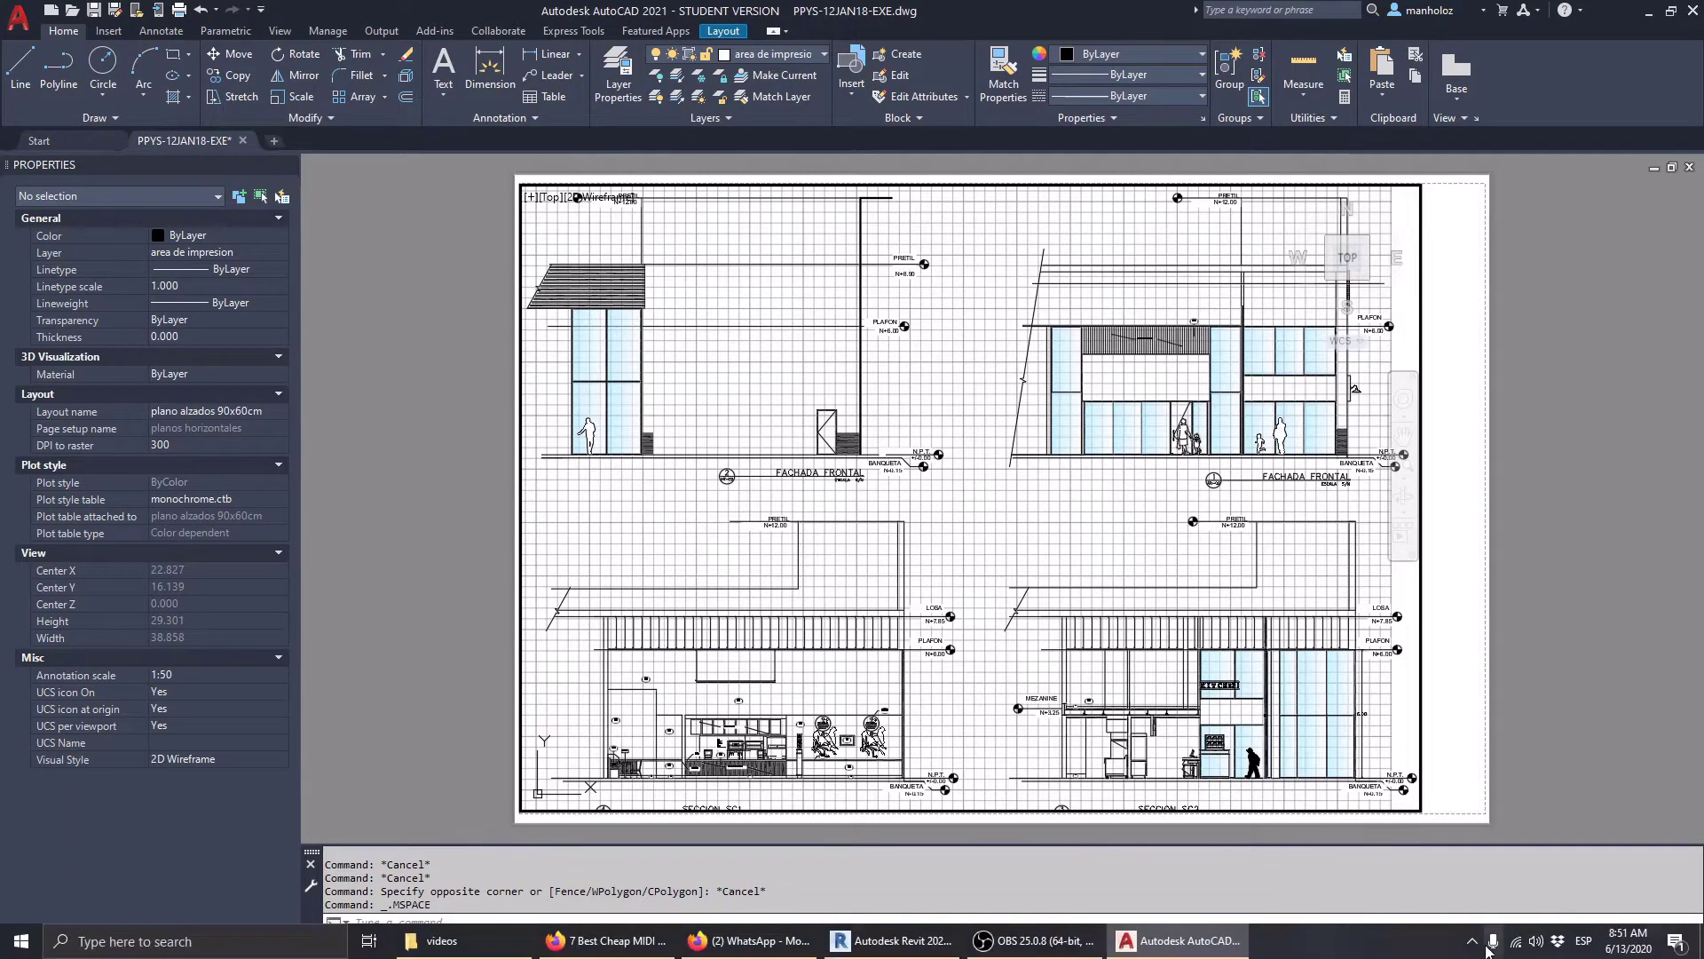
Set the active viewport to 1:75 to fit all four elevations and the AR-02 title block
{"action": "left_click", "coordinate": [1496, 945]}
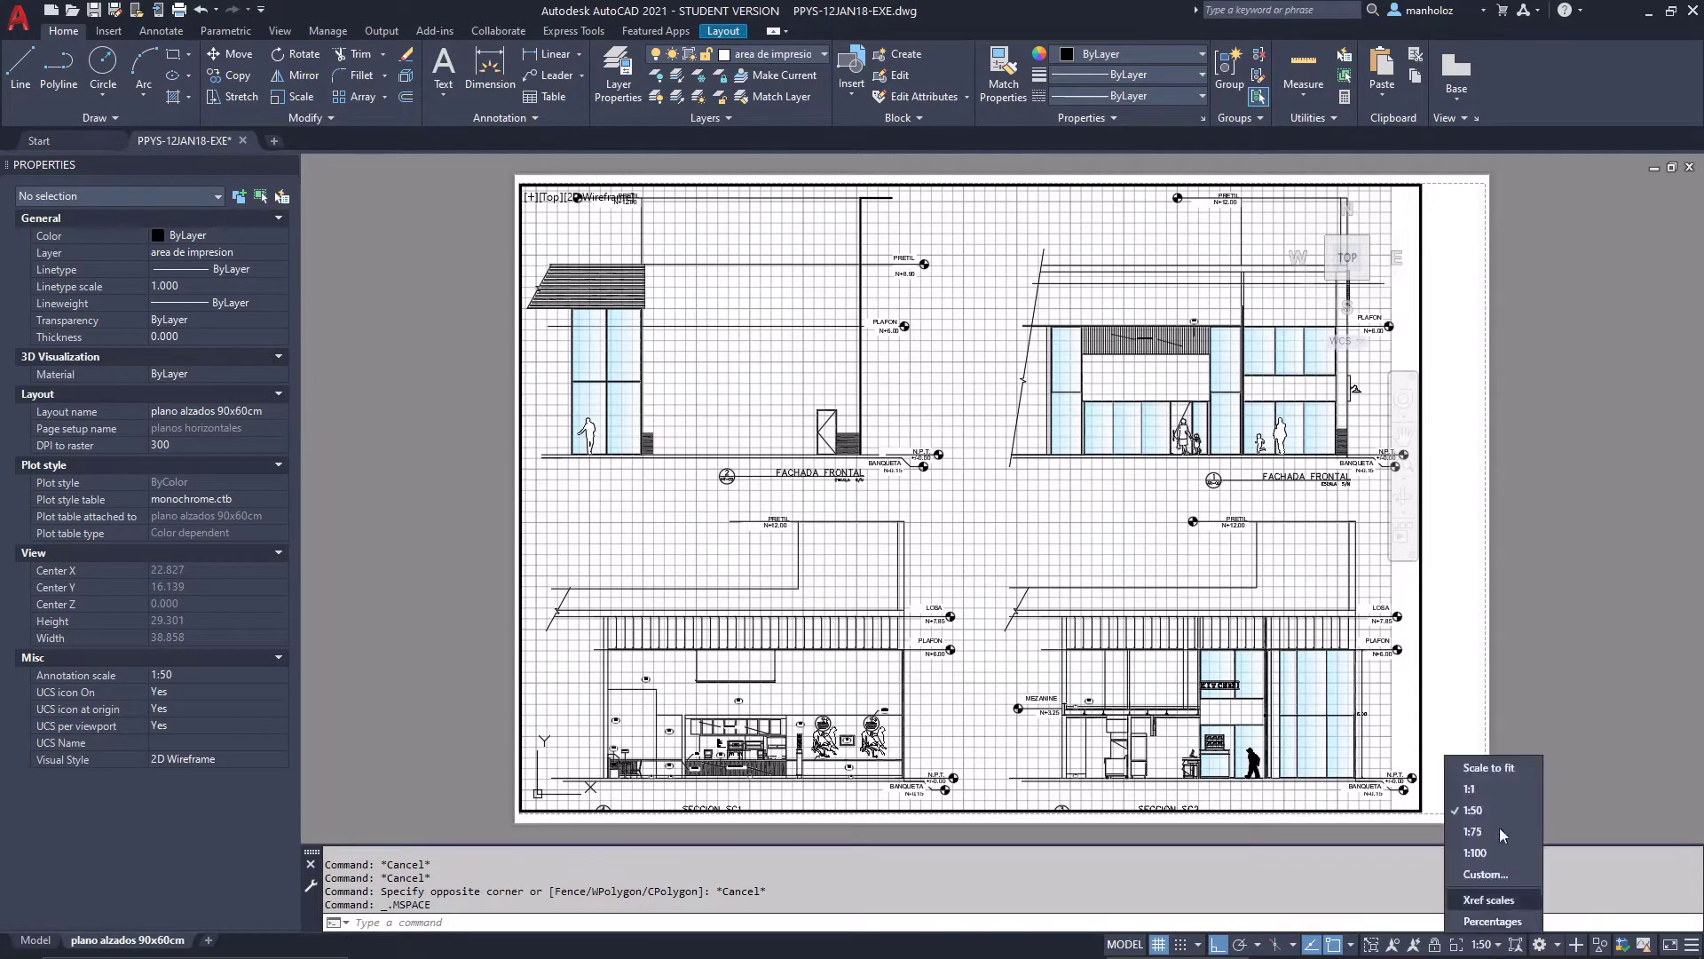
{"action": "left_click", "coordinate": [1496, 824]}
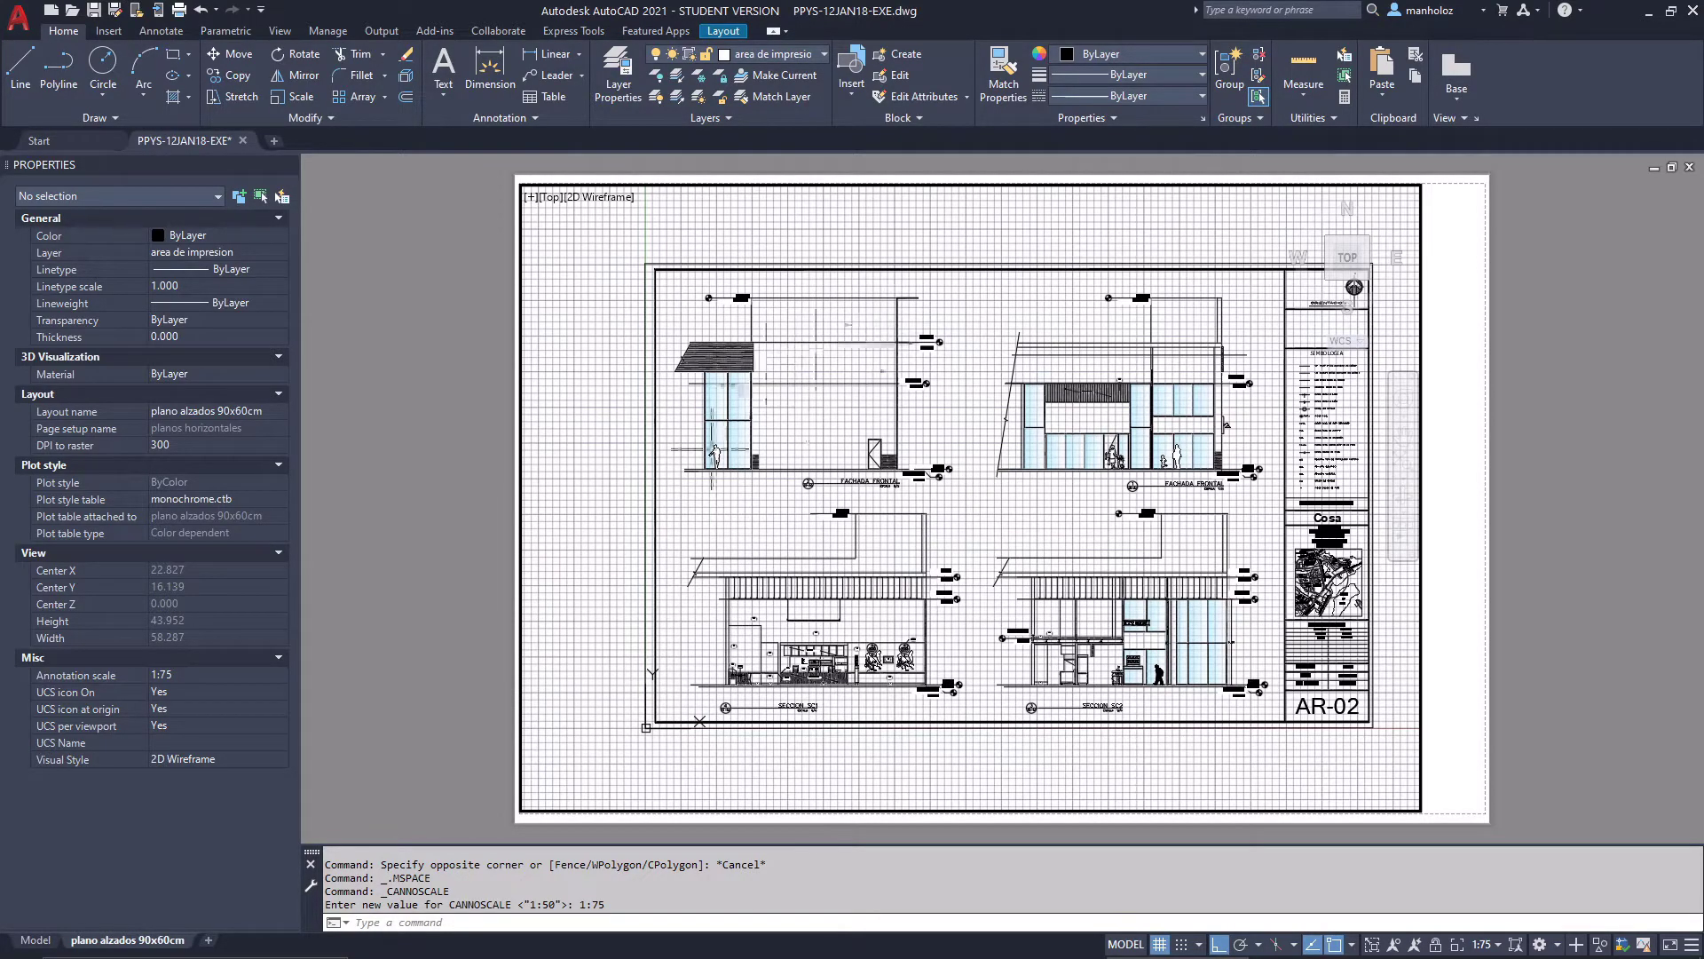
Select the 1:75 viewport from paper space and pull its left edge in toward the drawings
{"action": "double_click", "coordinate": [487, 718]}
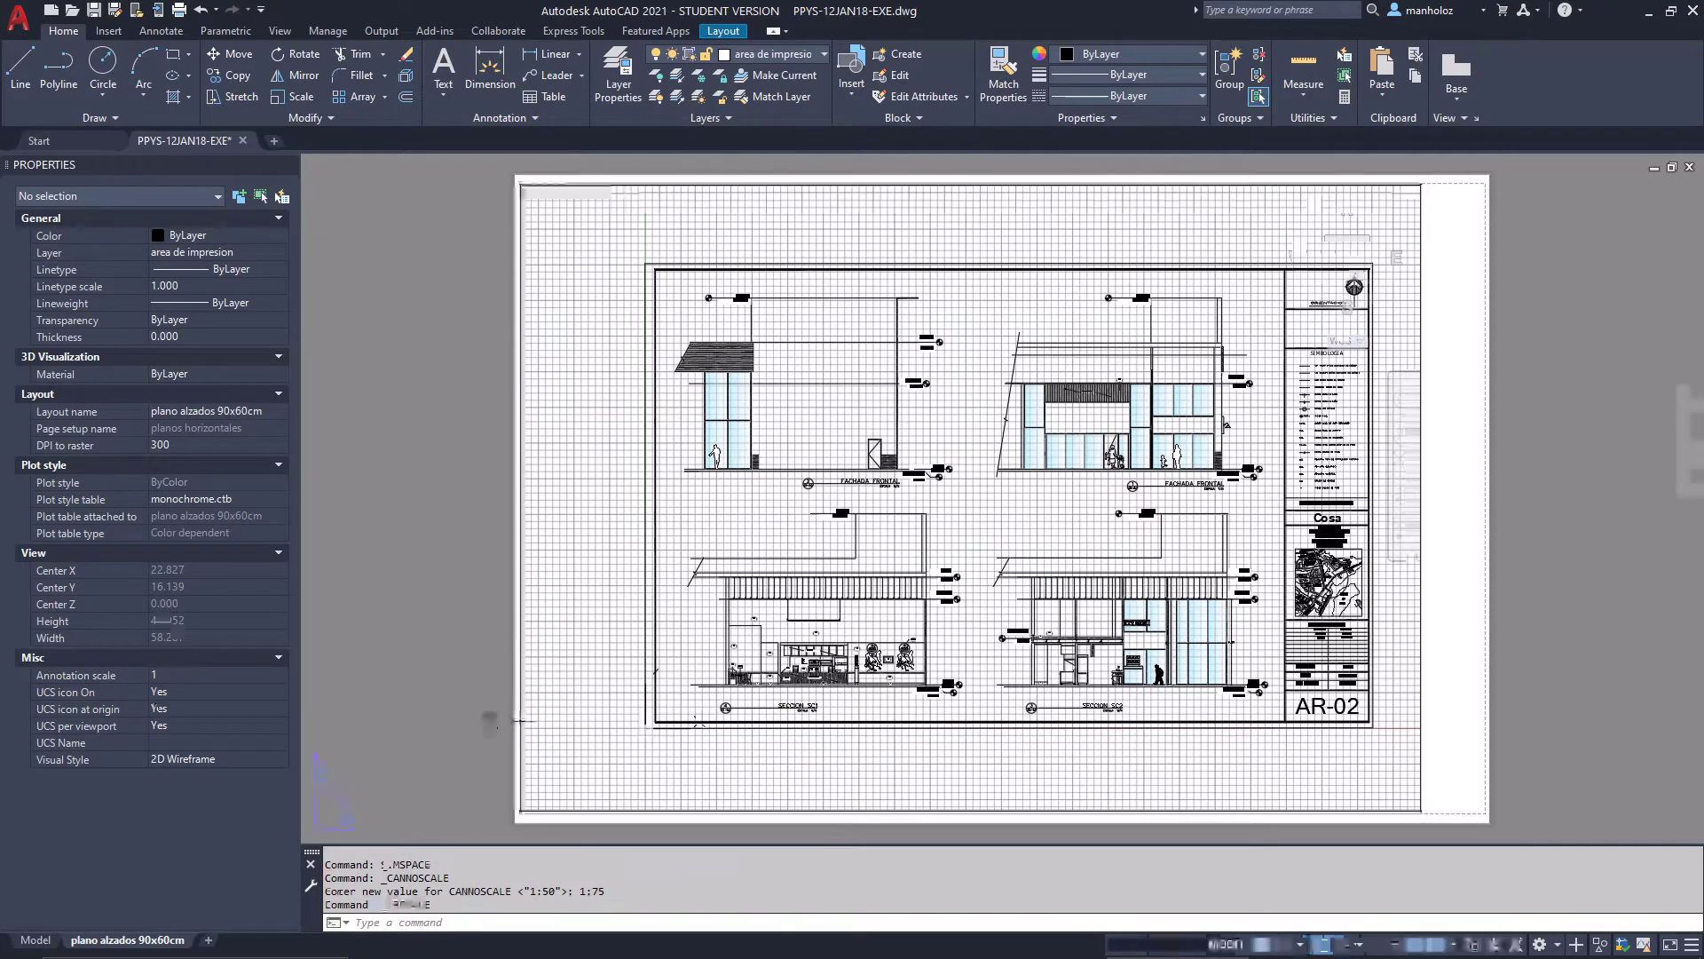
{"action": "left_click", "coordinate": [521, 809]}
{"action": "left_click", "coordinate": [521, 809]}
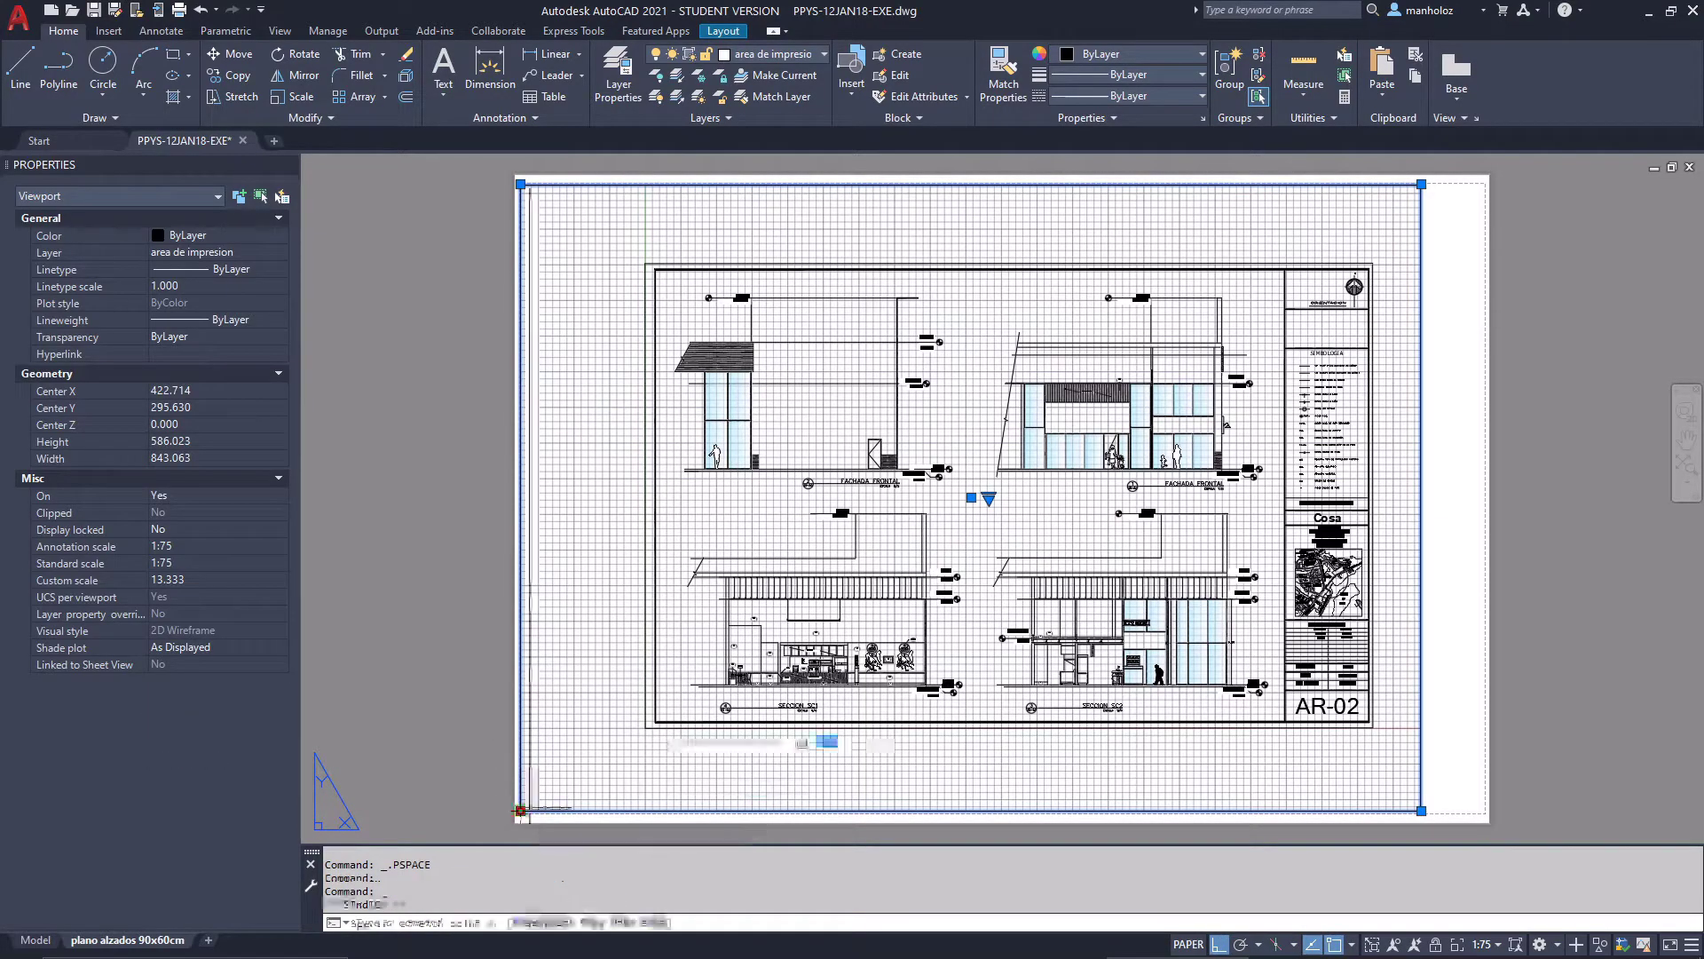
{"action": "left_click", "coordinate": [656, 720]}
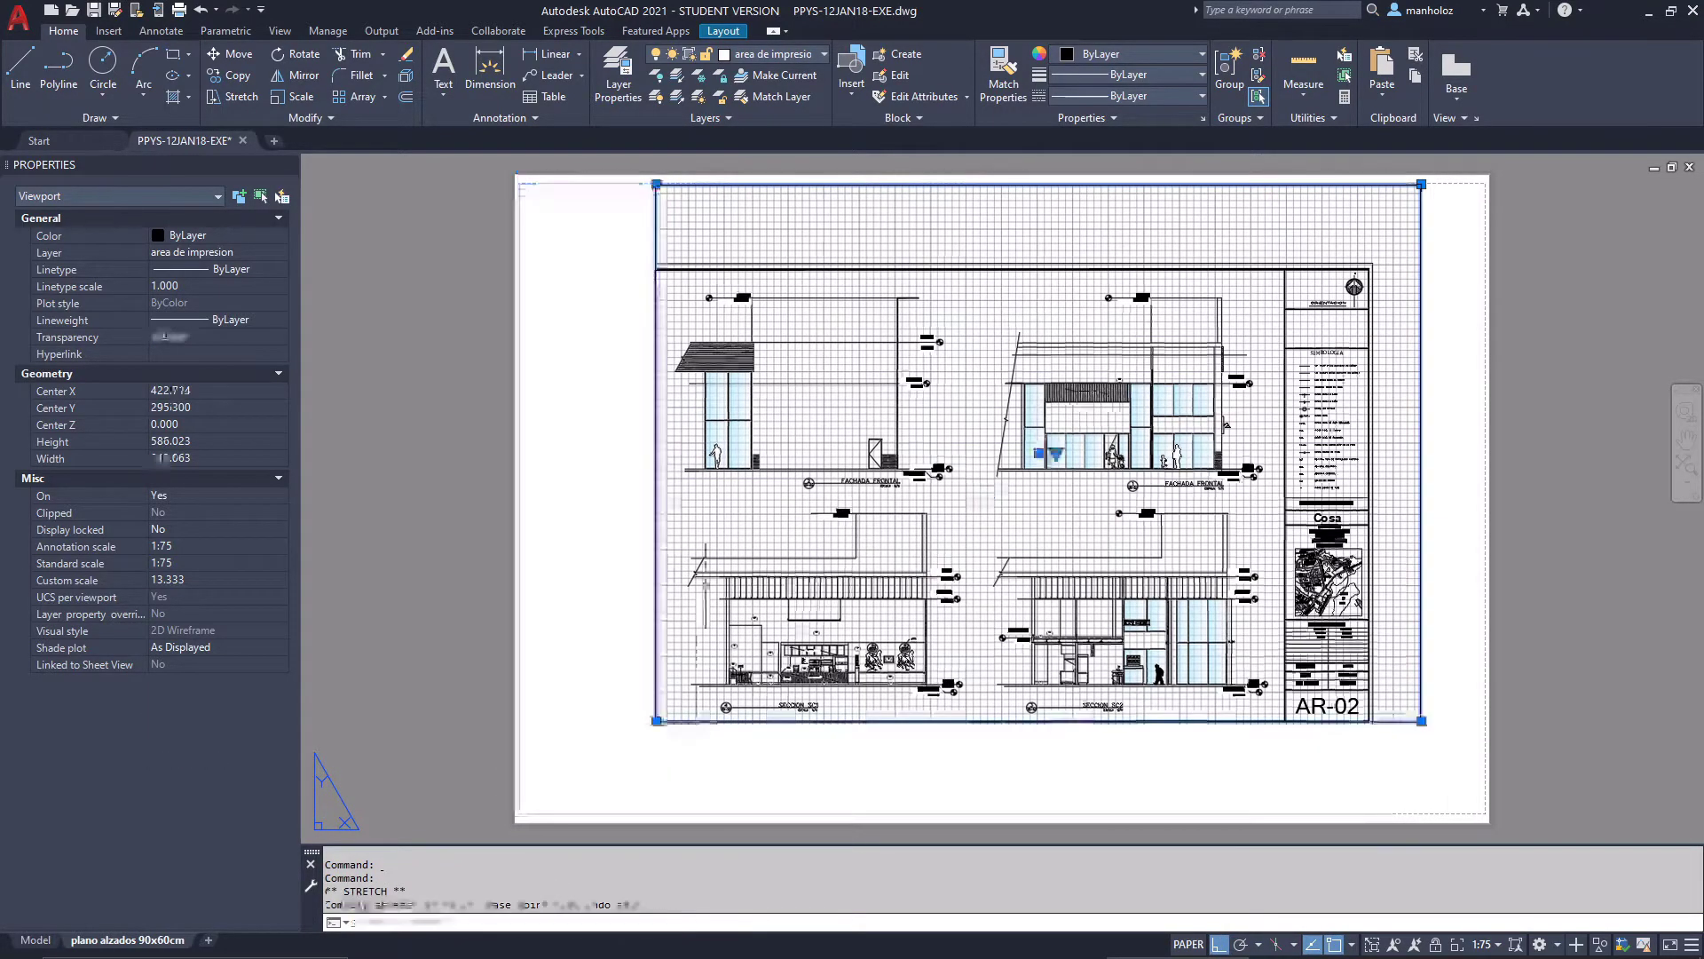
{"action": "left_click", "coordinate": [656, 183]}
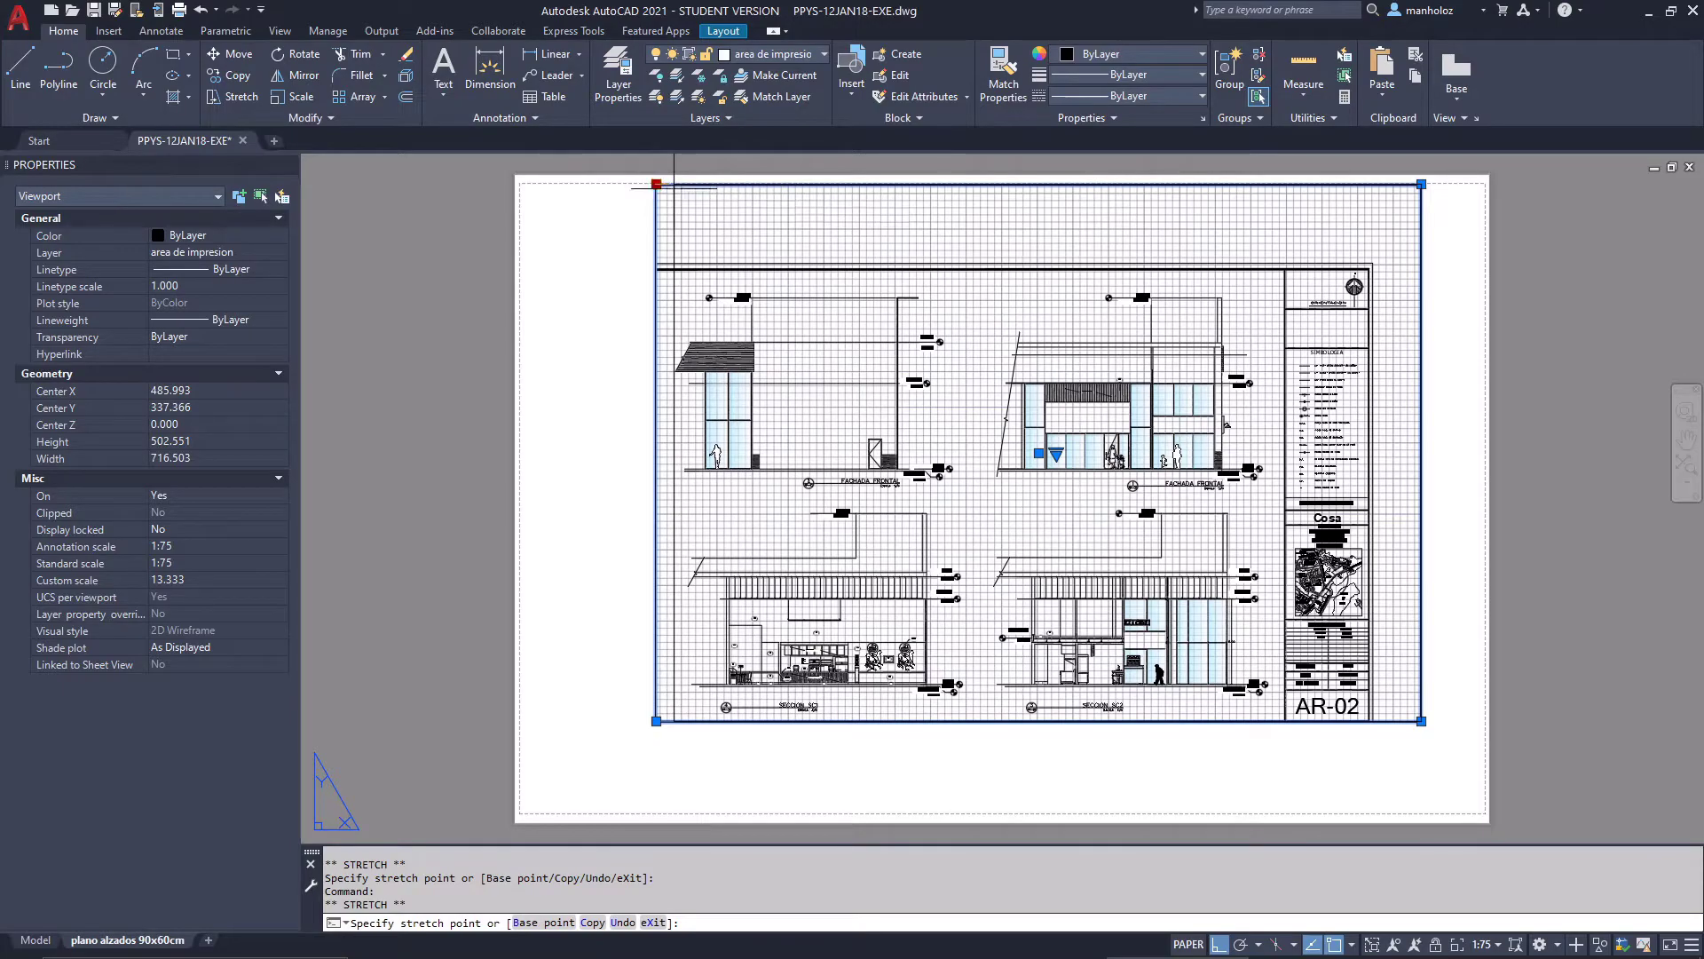
{"action": "key", "text": "Escape"}
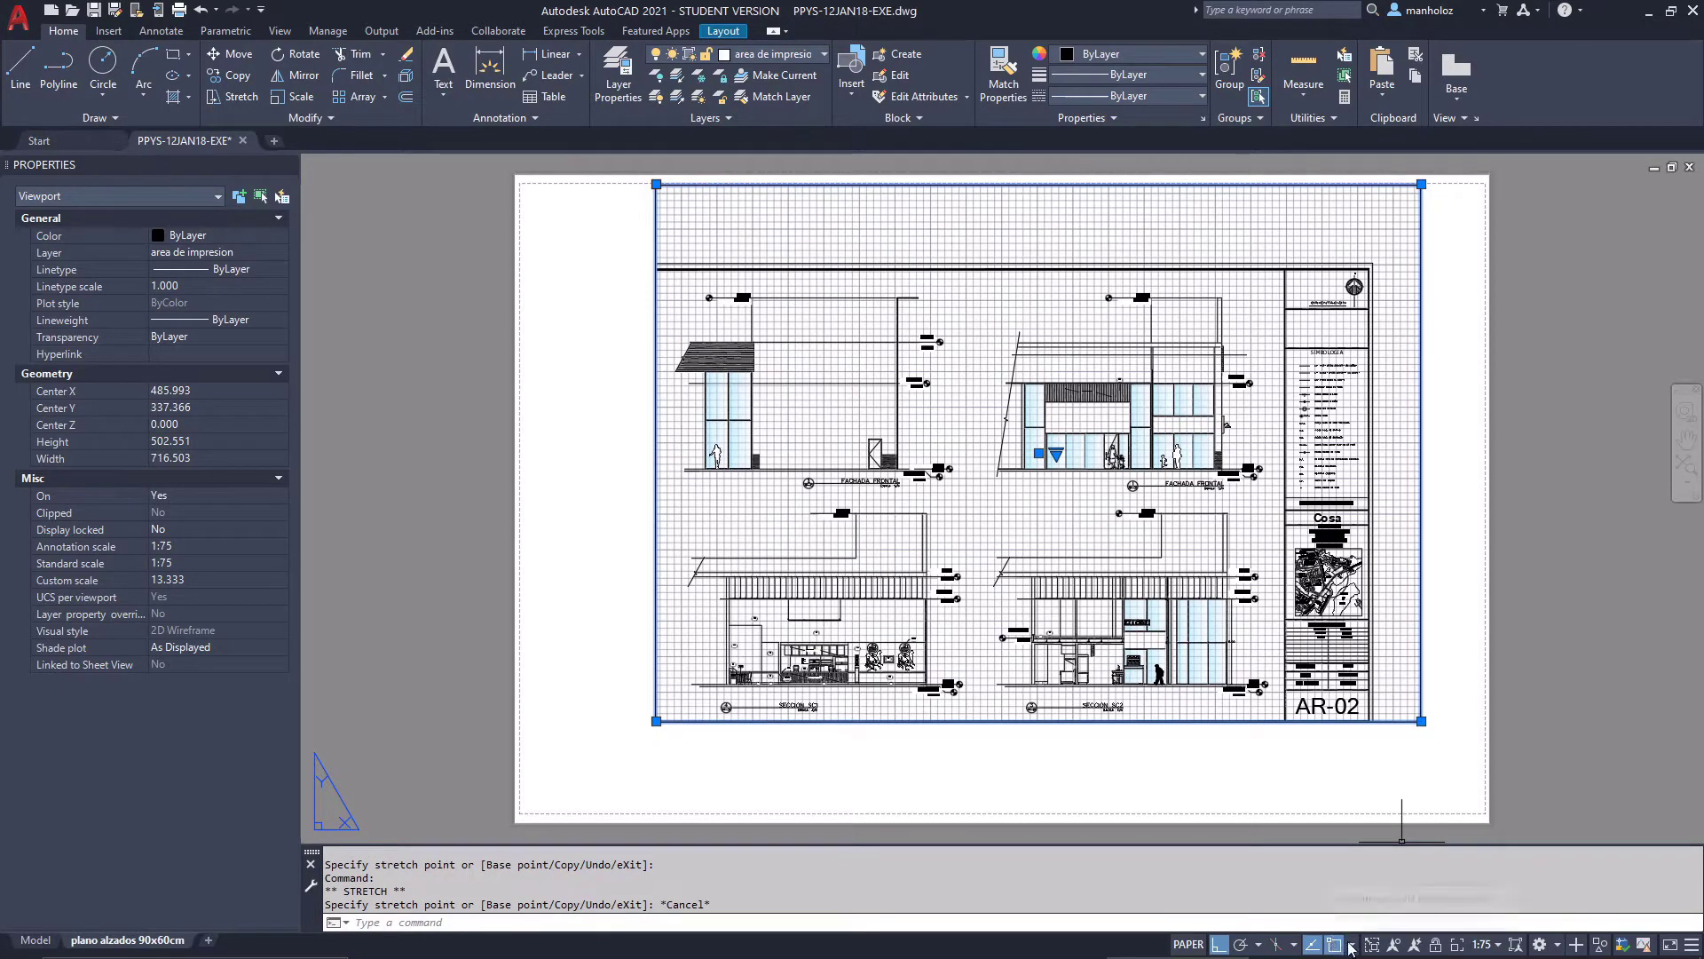
Turn on Nearest object snap
{"action": "left_click", "coordinate": [1351, 948]}
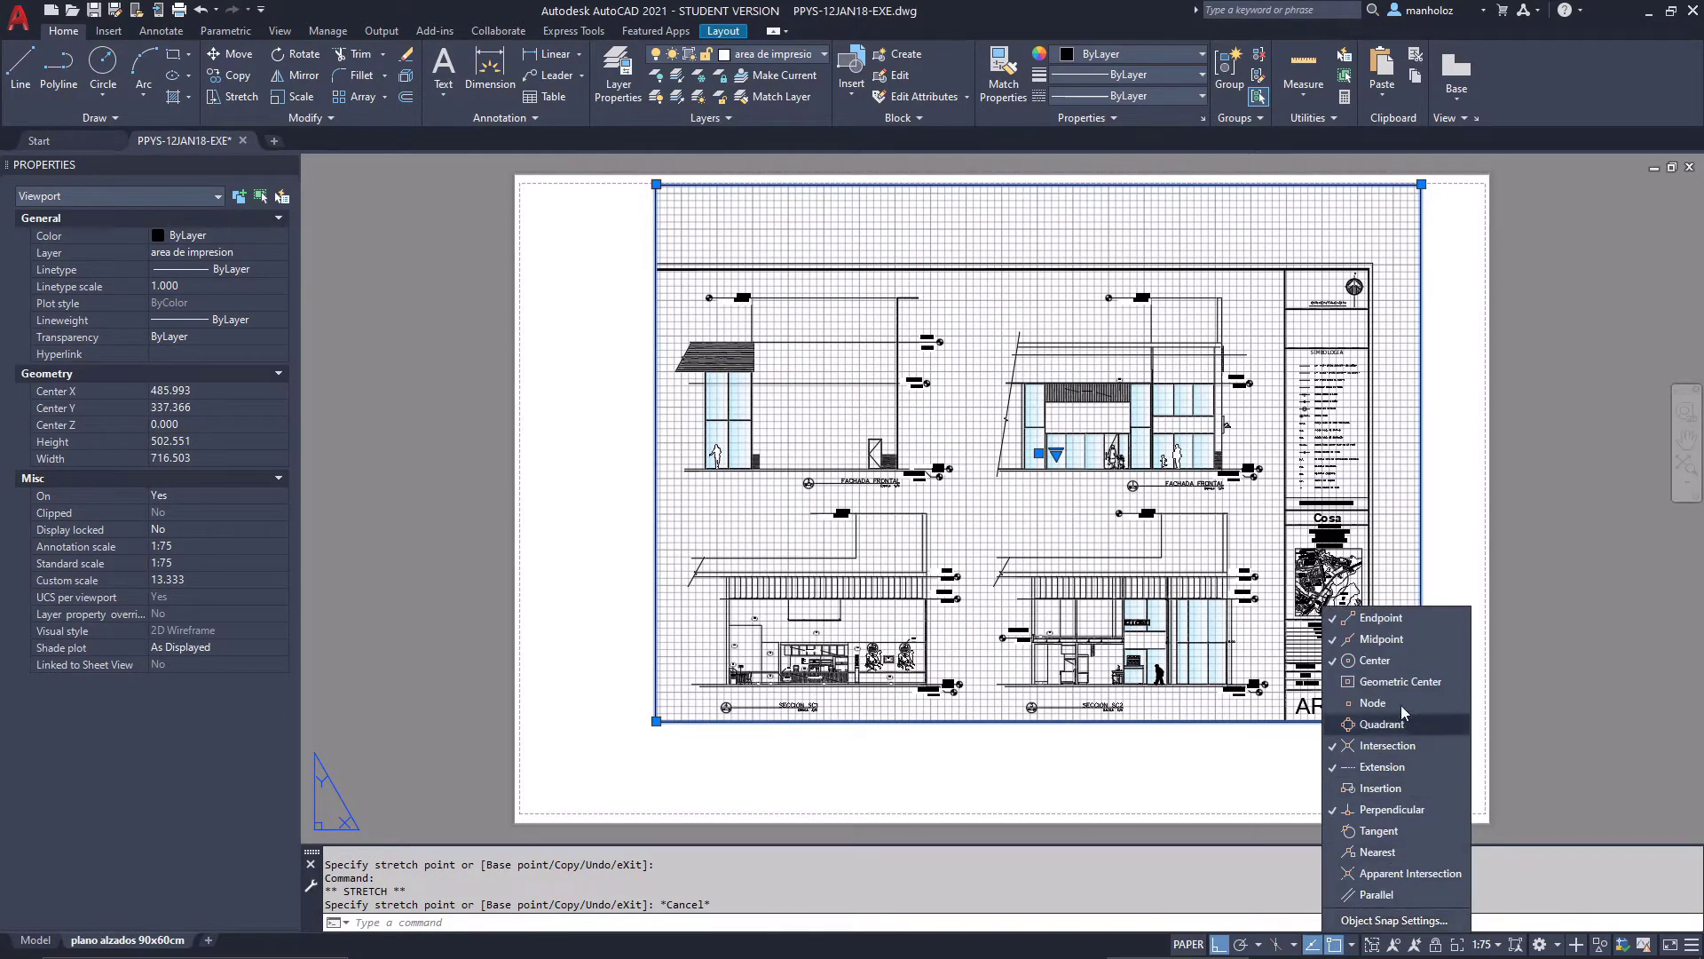
{"action": "left_click", "coordinate": [1392, 854]}
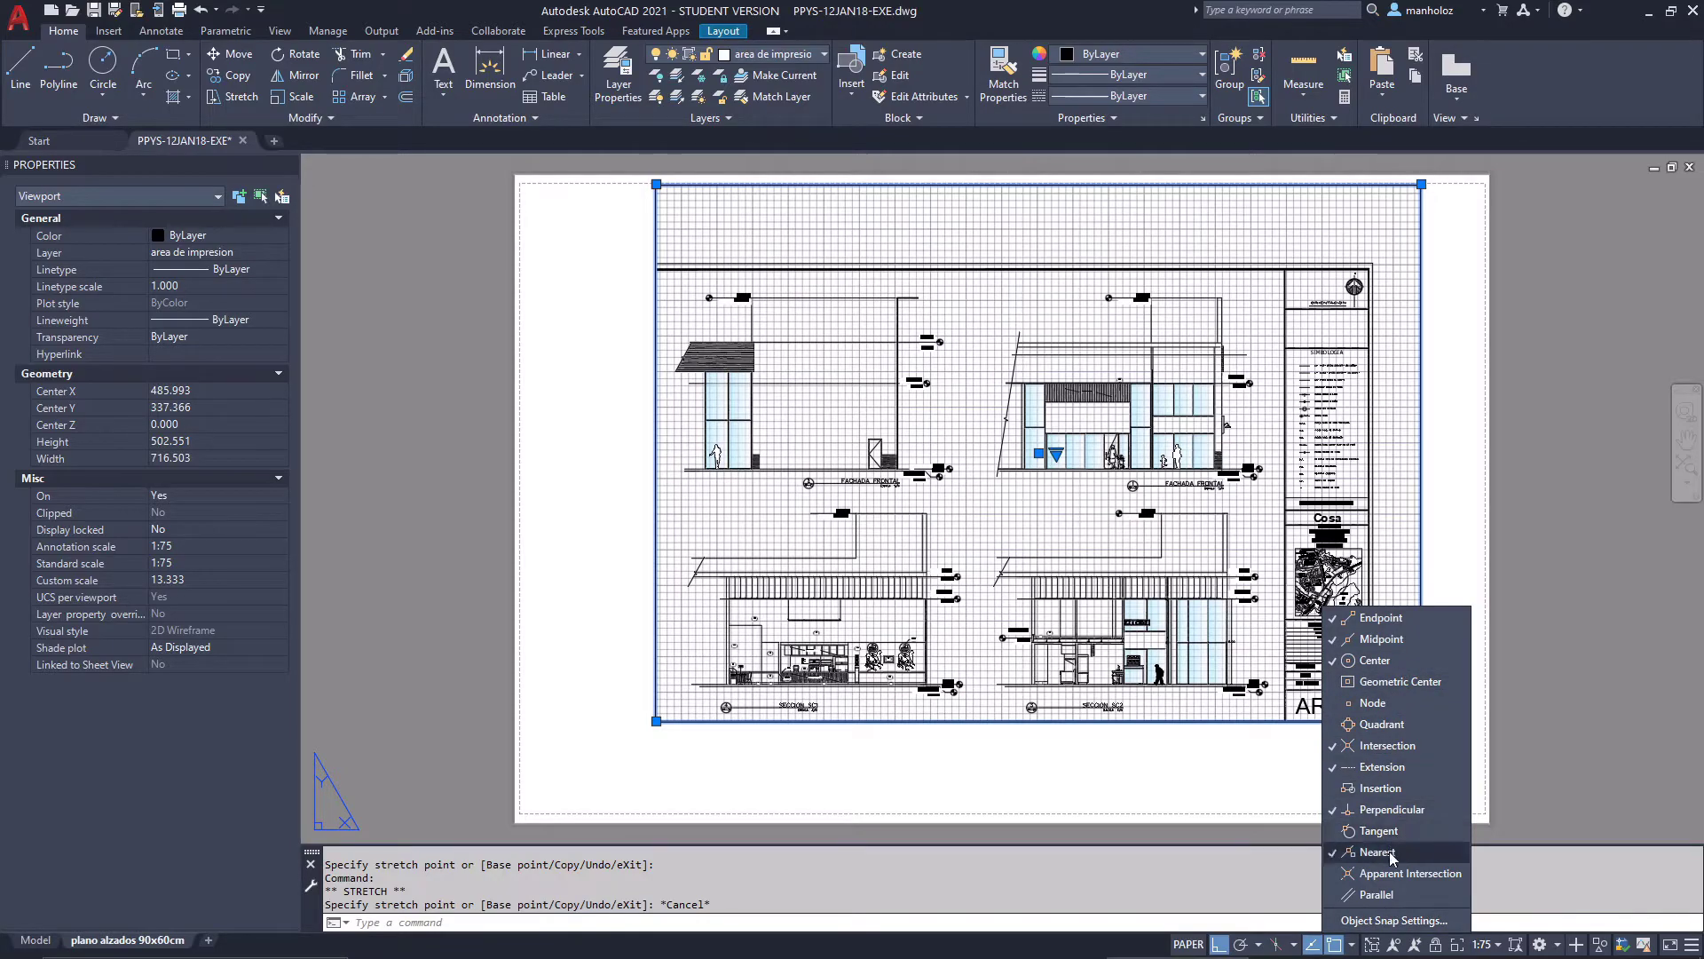
{"action": "left_click", "coordinate": [567, 214]}
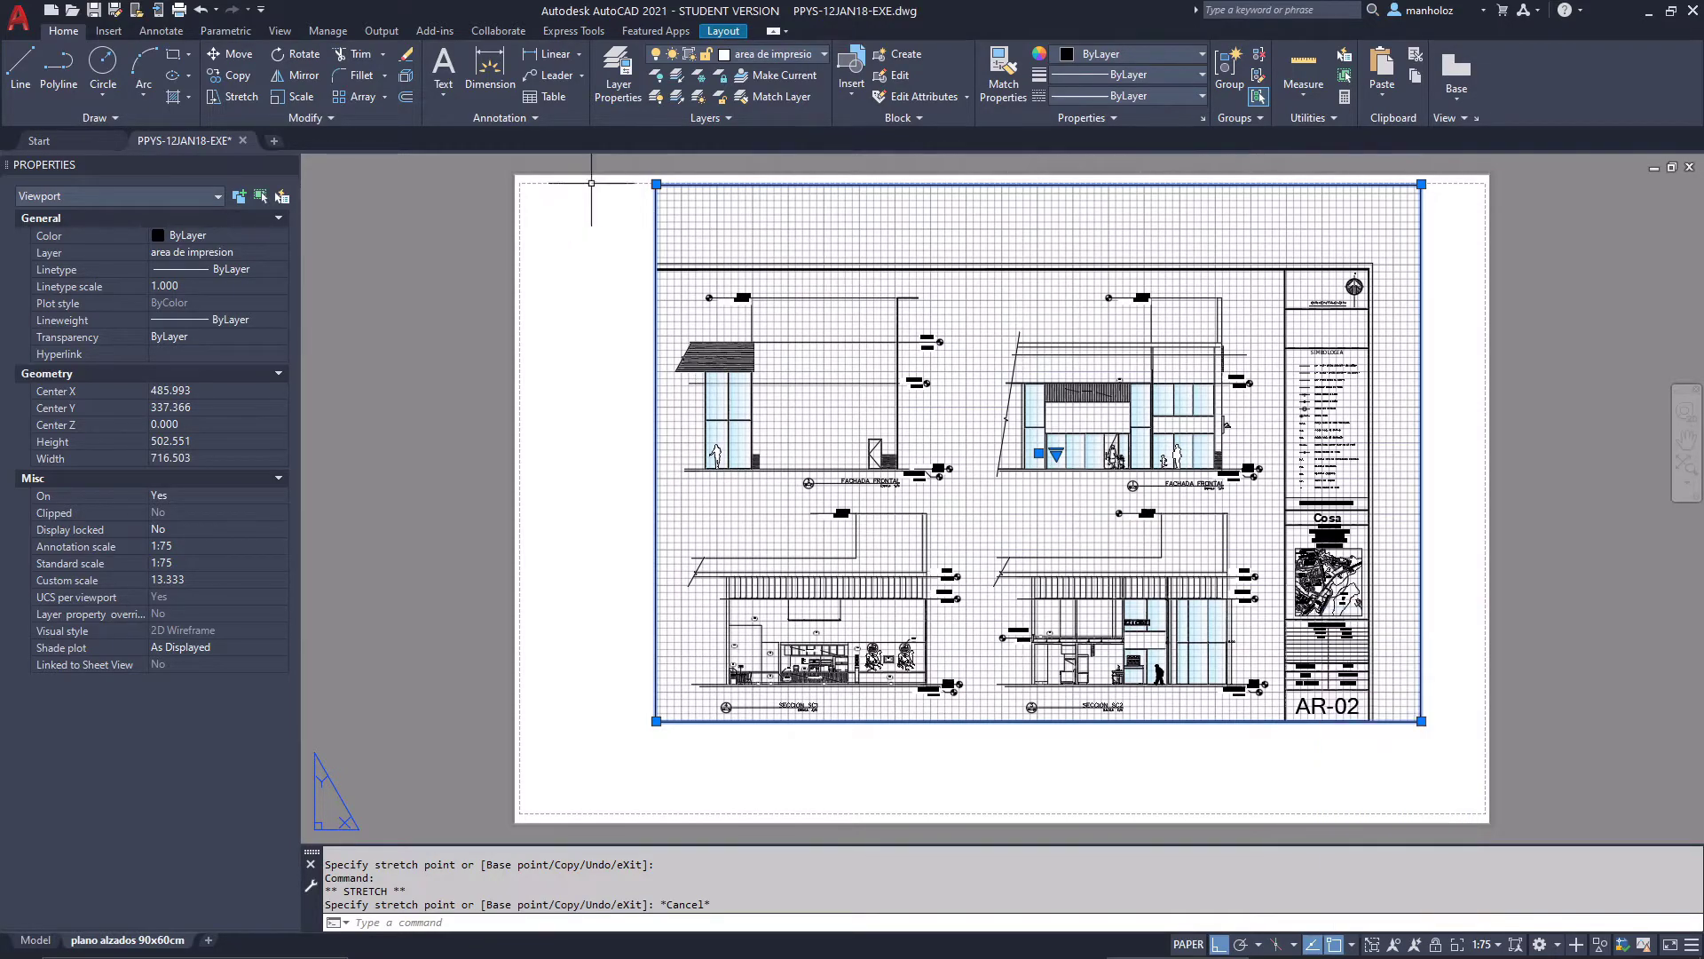
Nudge the viewport's top-left corner slightly right to snug its left edge
{"action": "left_click", "coordinate": [656, 184]}
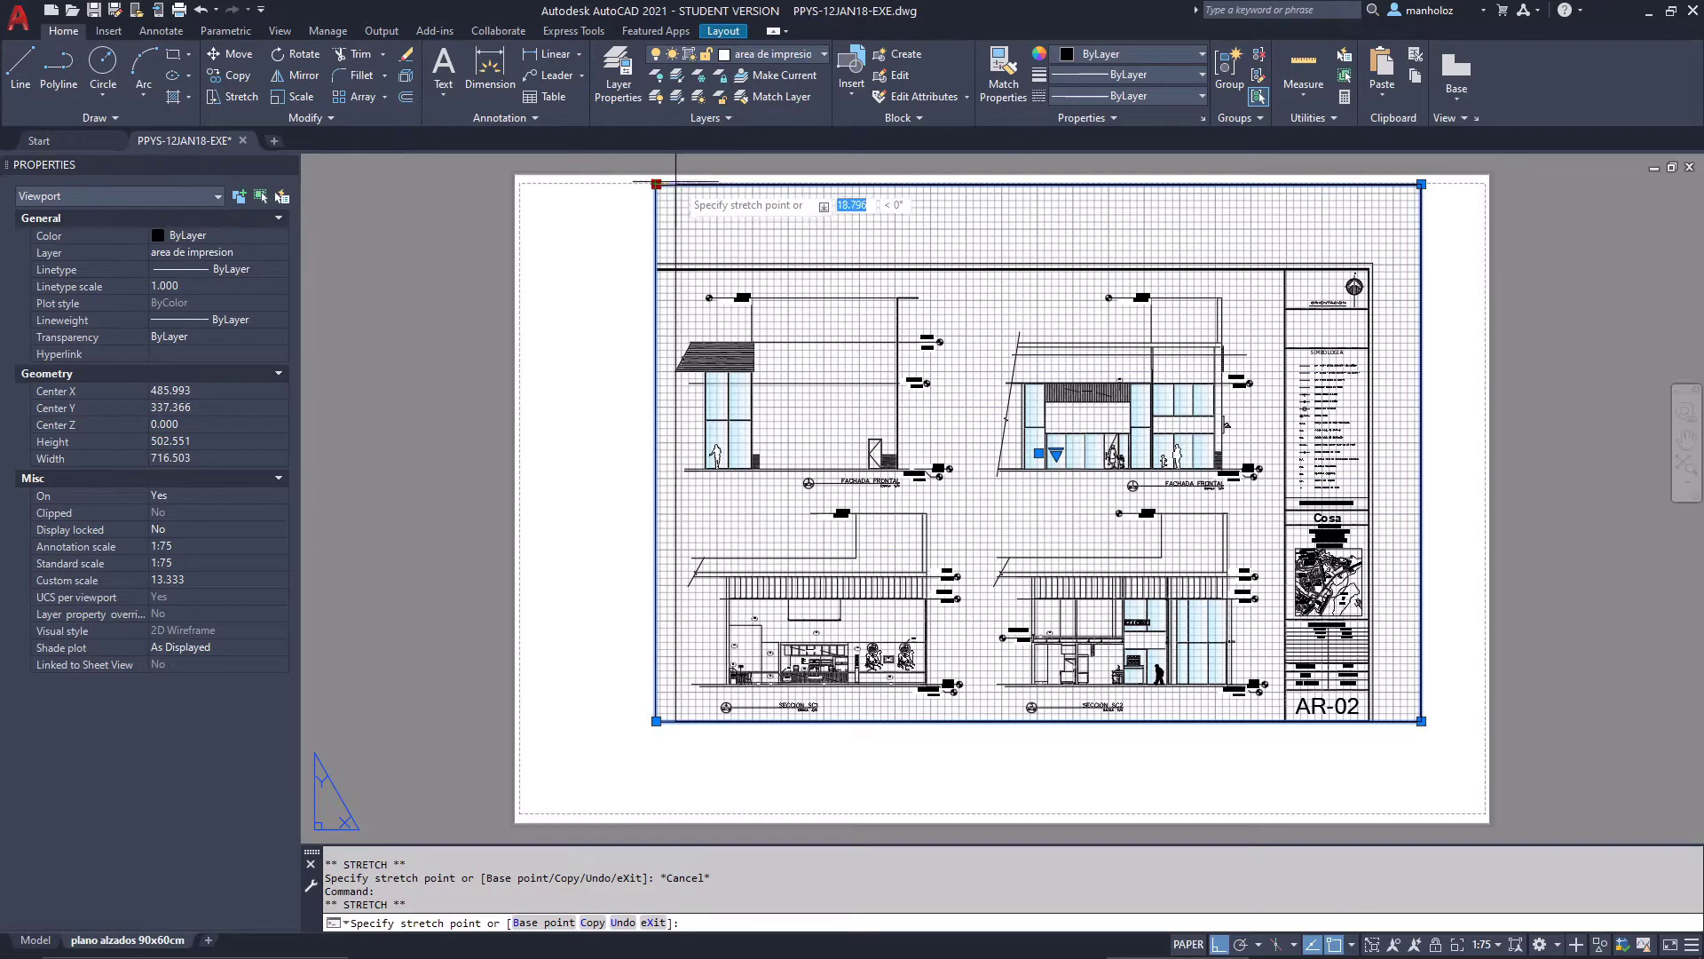
{"action": "left_click", "coordinate": [674, 184]}
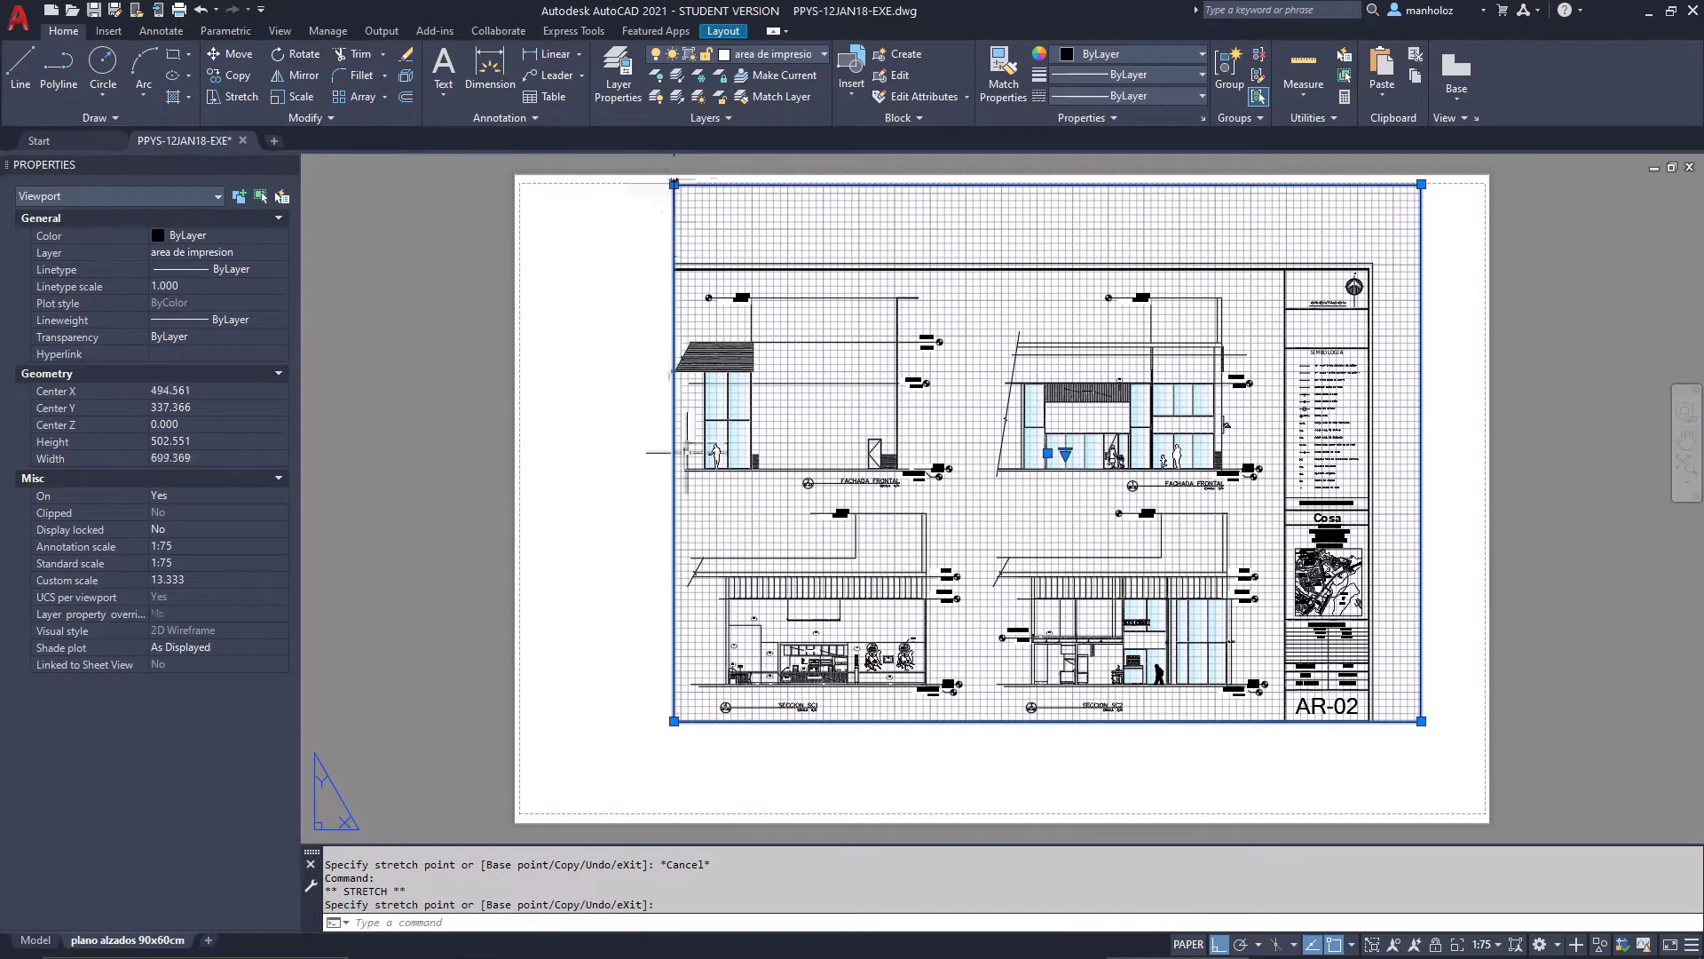
{"action": "double_click", "coordinate": [1431, 184]}
{"action": "key", "text": "Escape"}
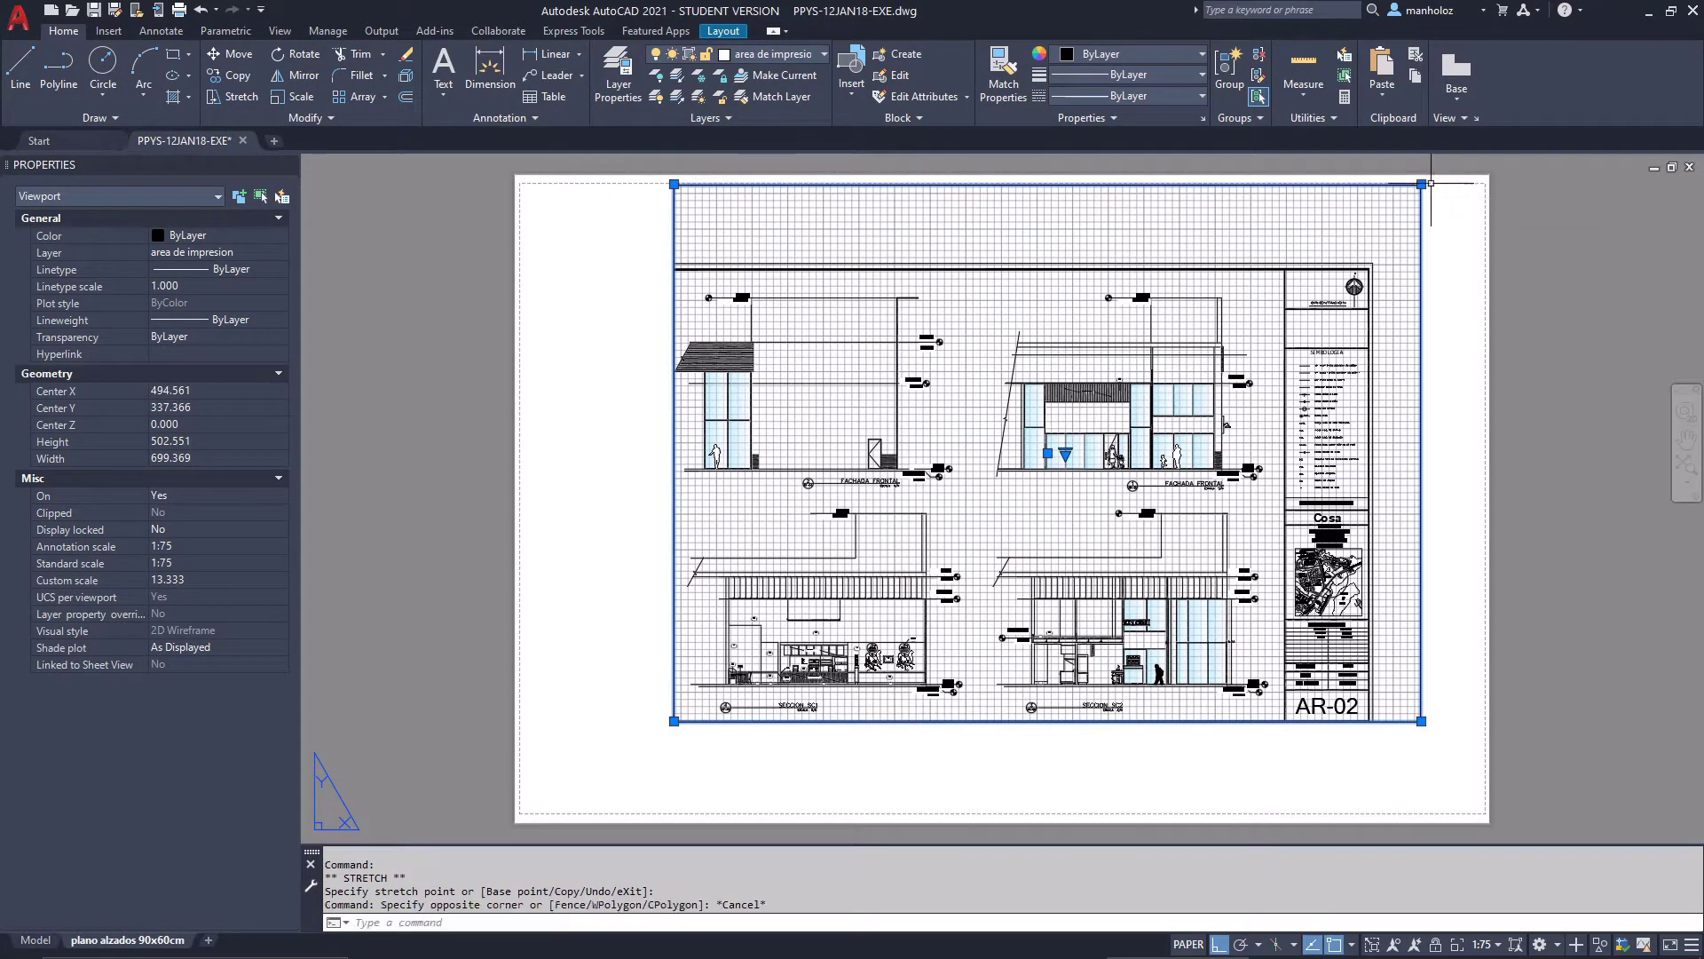
Pull the right and top edges in, sizing the viewport to 558.166 x 412.074 without the title block
{"action": "left_click", "coordinate": [1422, 184]}
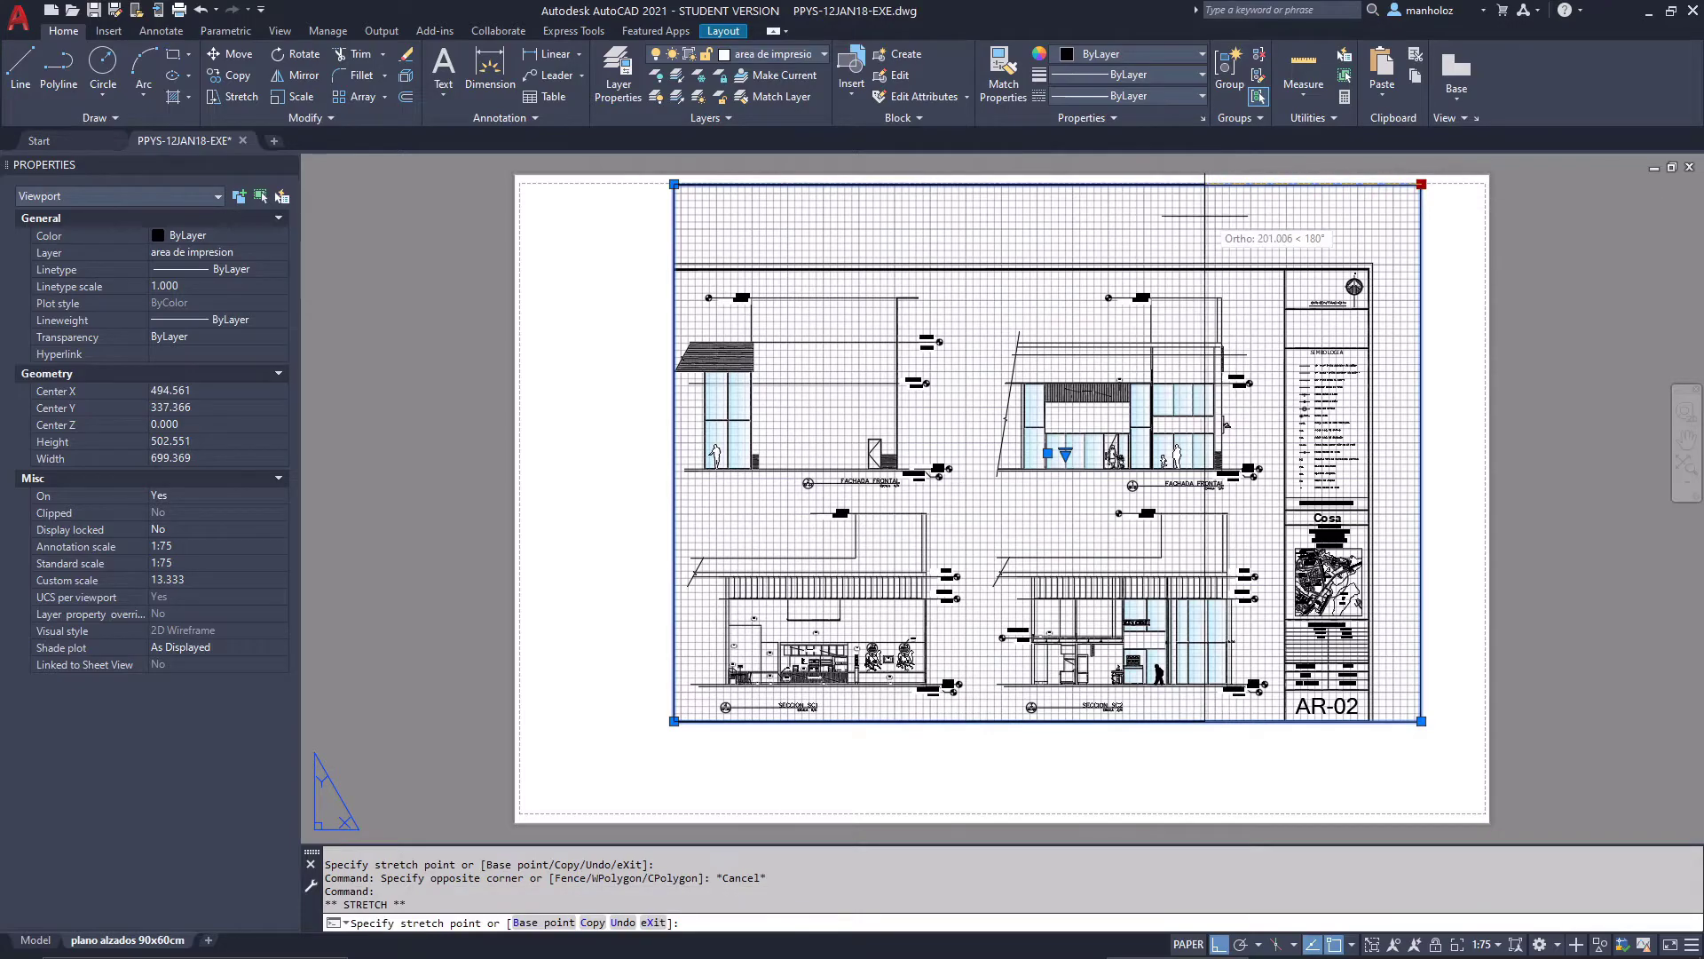
{"action": "left_click", "coordinate": [1270, 203]}
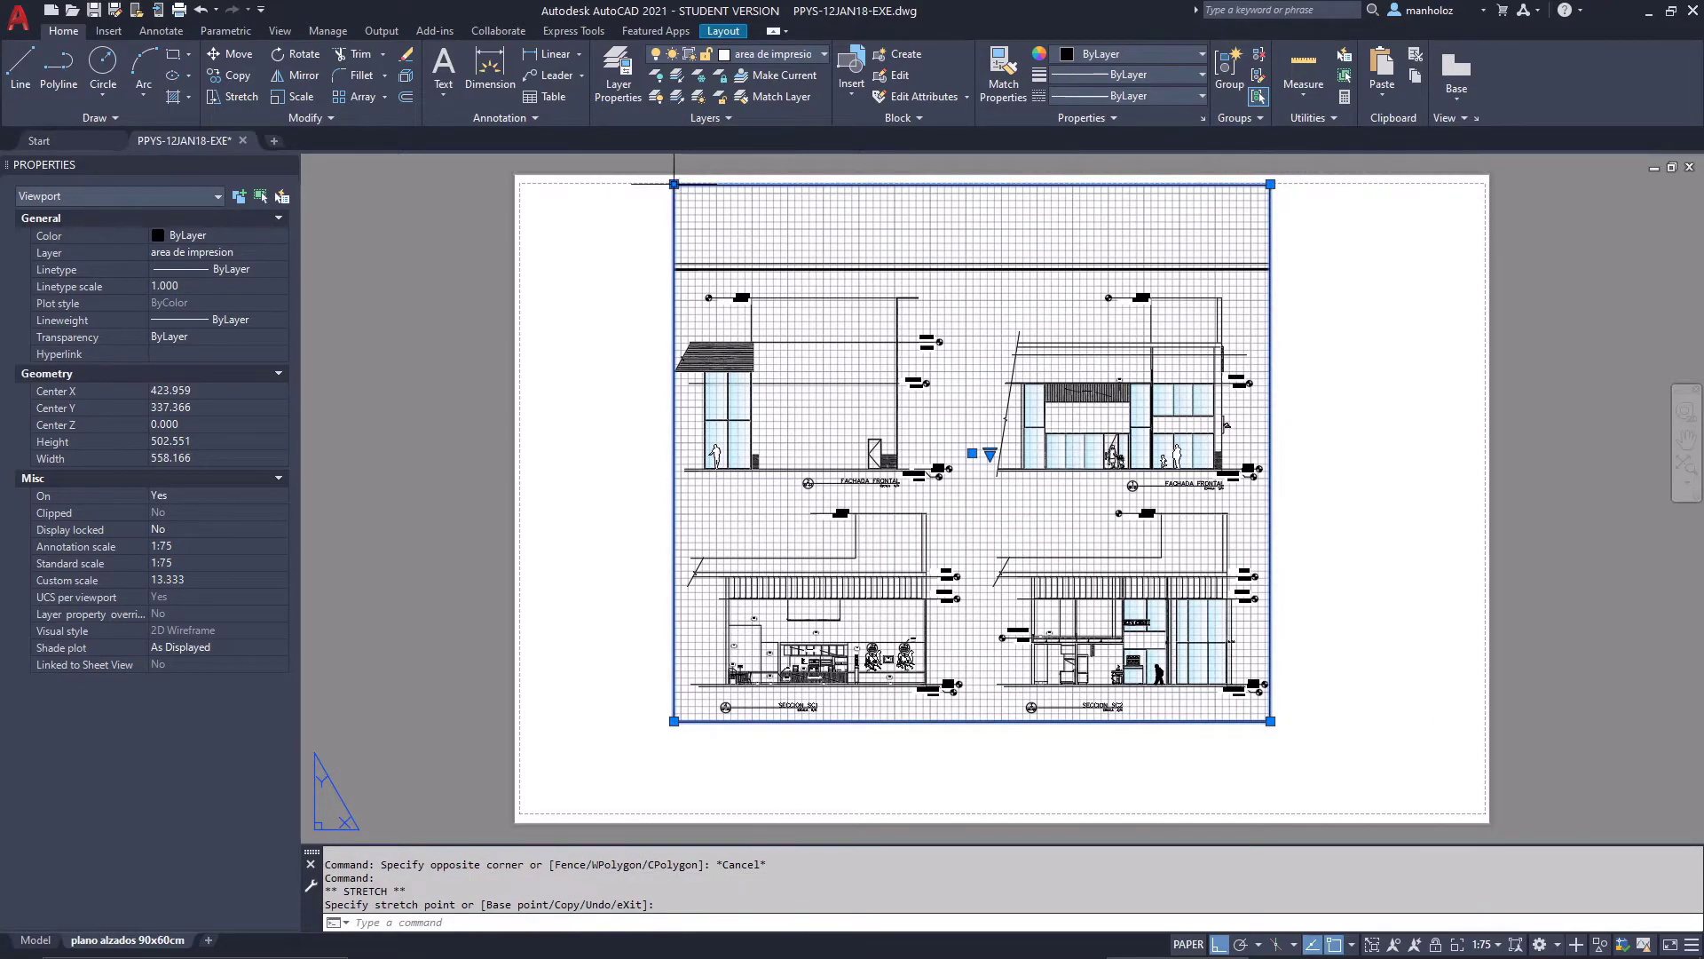
{"action": "left_click", "coordinate": [621, 280]}
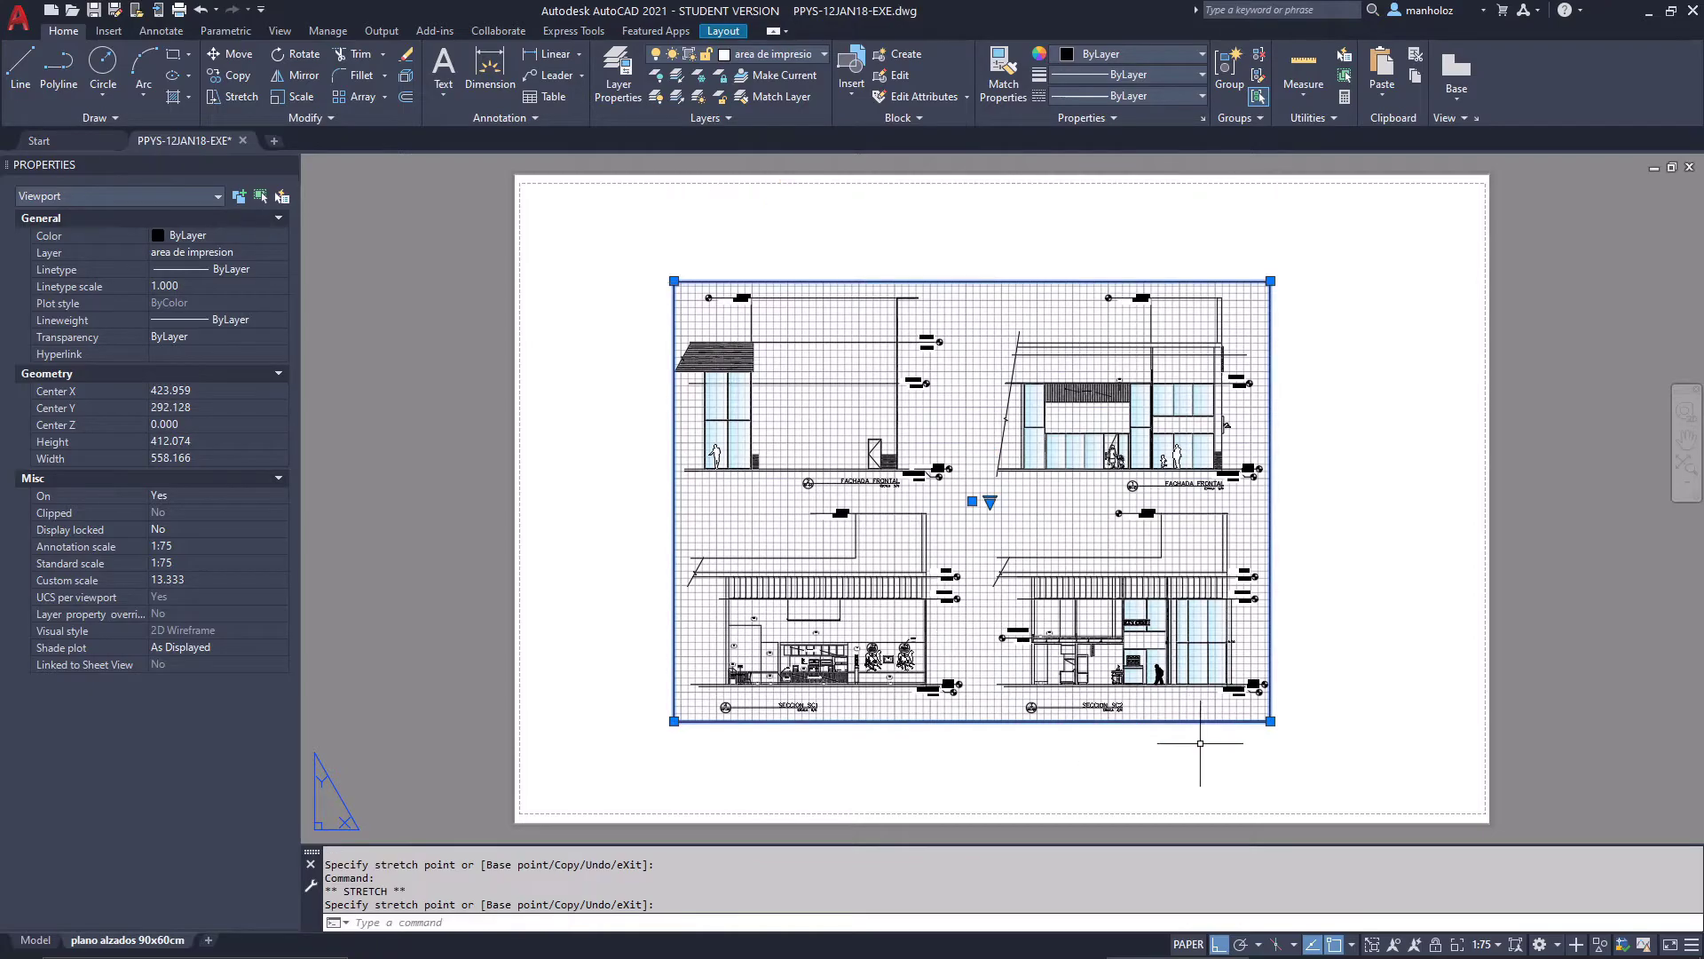
{"action": "key", "text": "Escape"}
{"action": "key", "text": "Escape"}
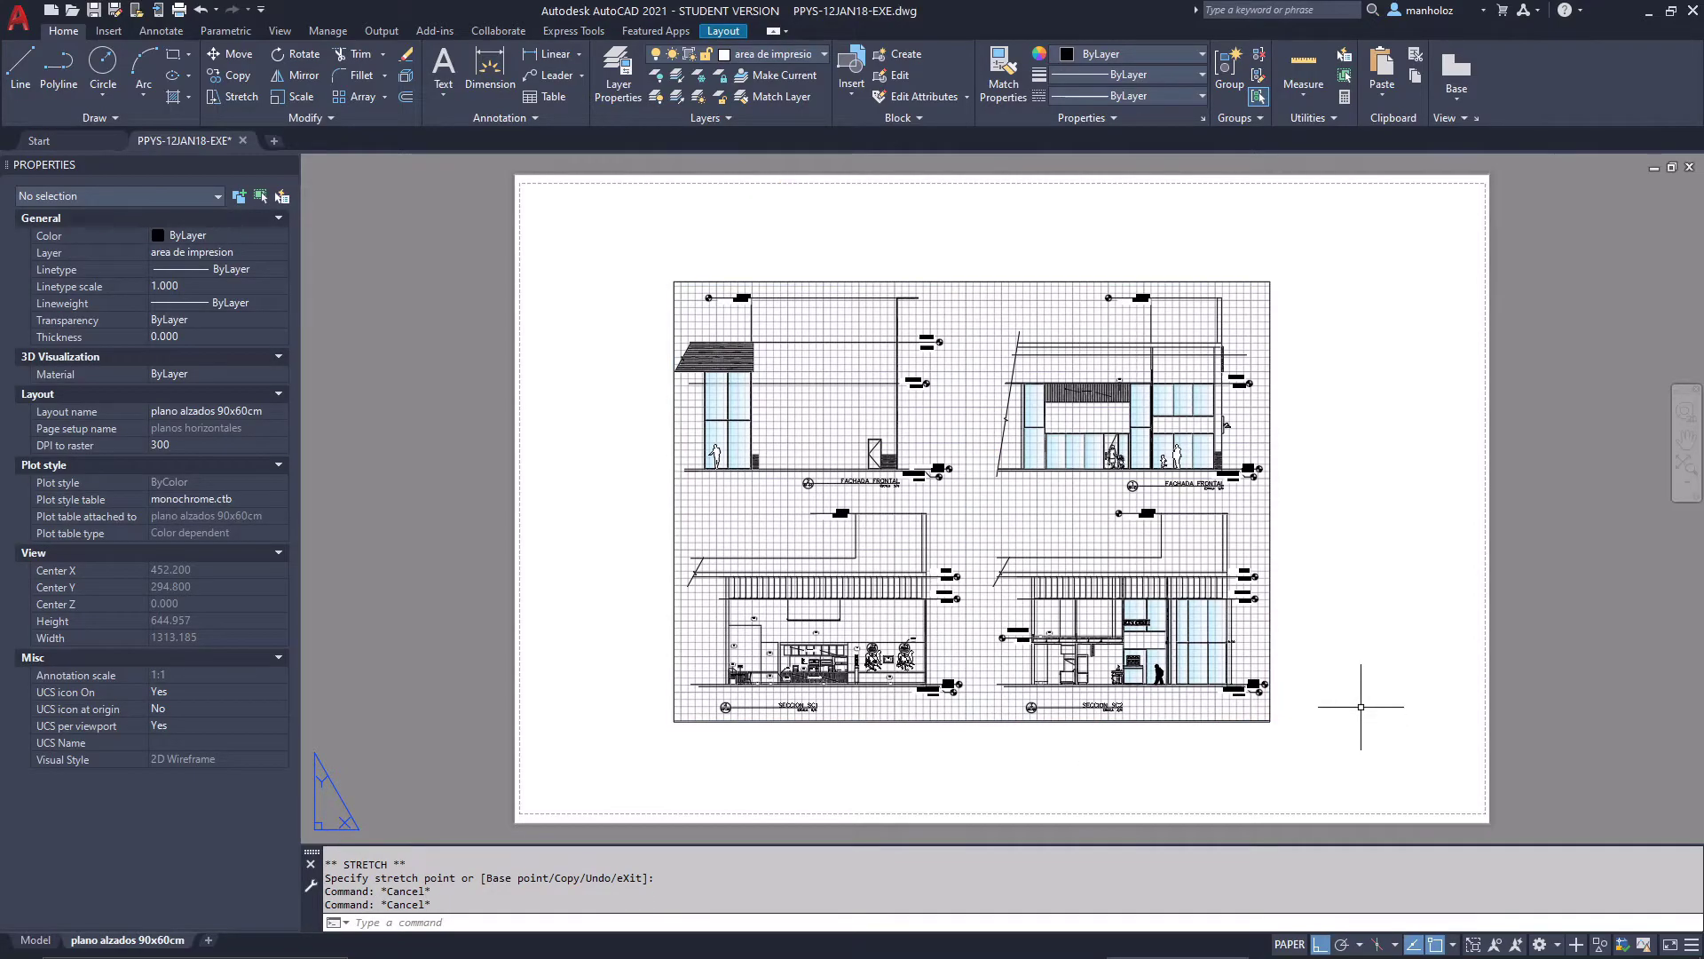
{"action": "left_click", "coordinate": [1221, 722]}
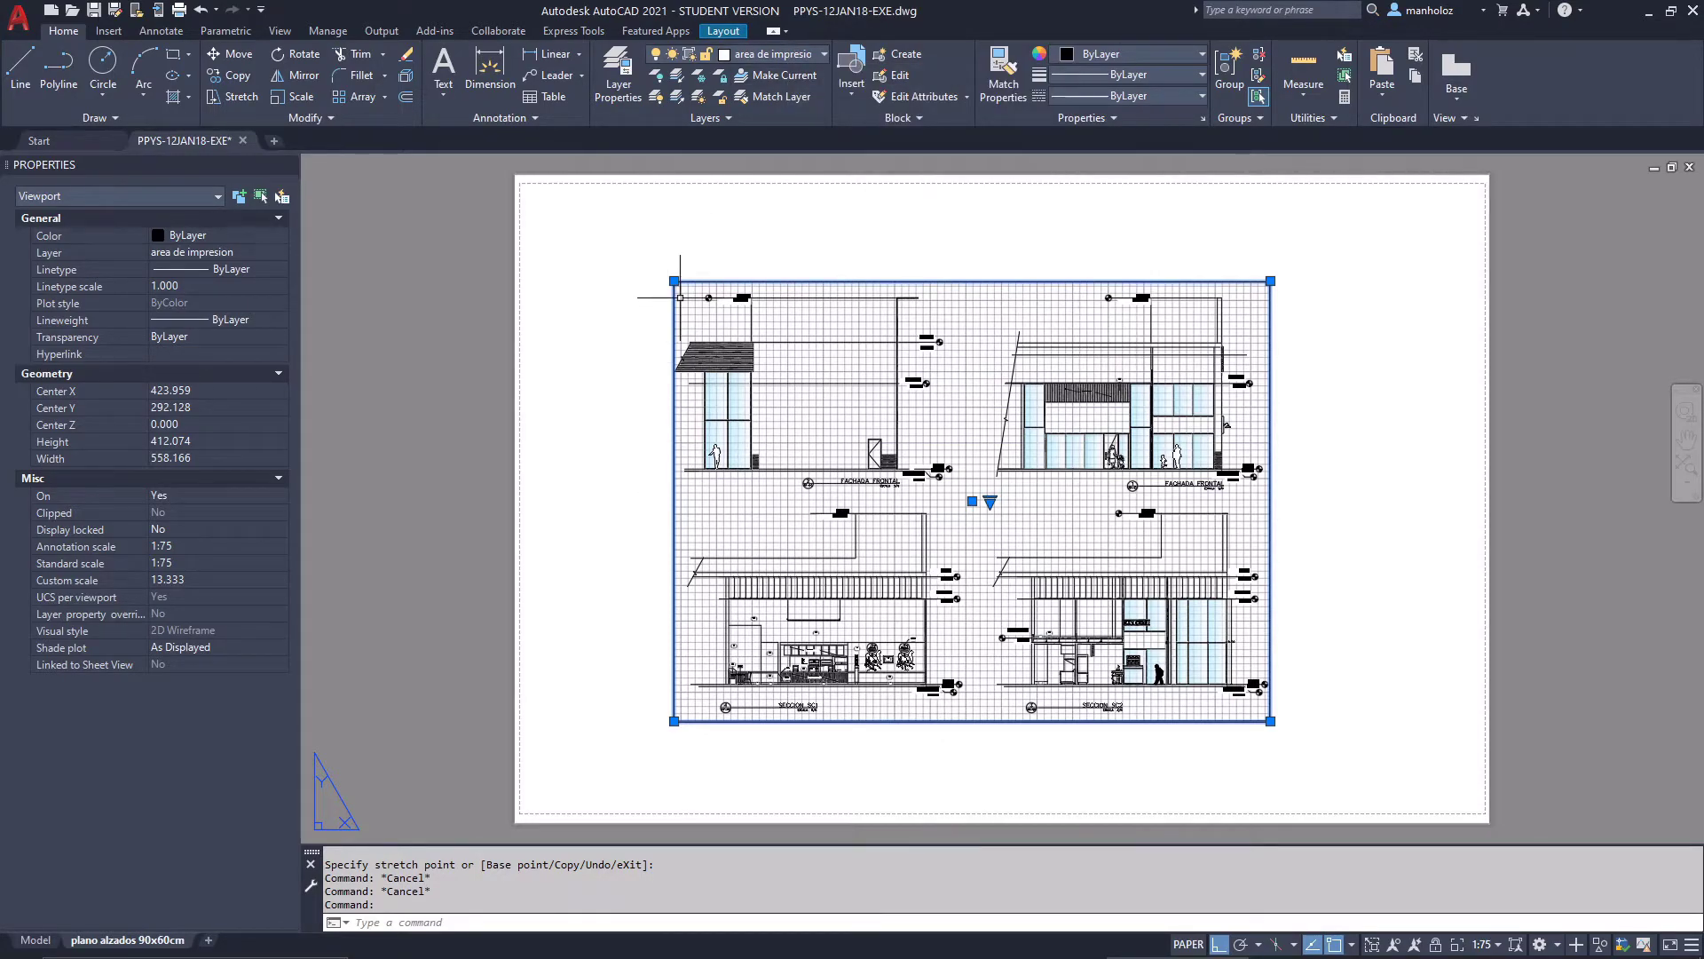
{"action": "key", "text": "Escape"}
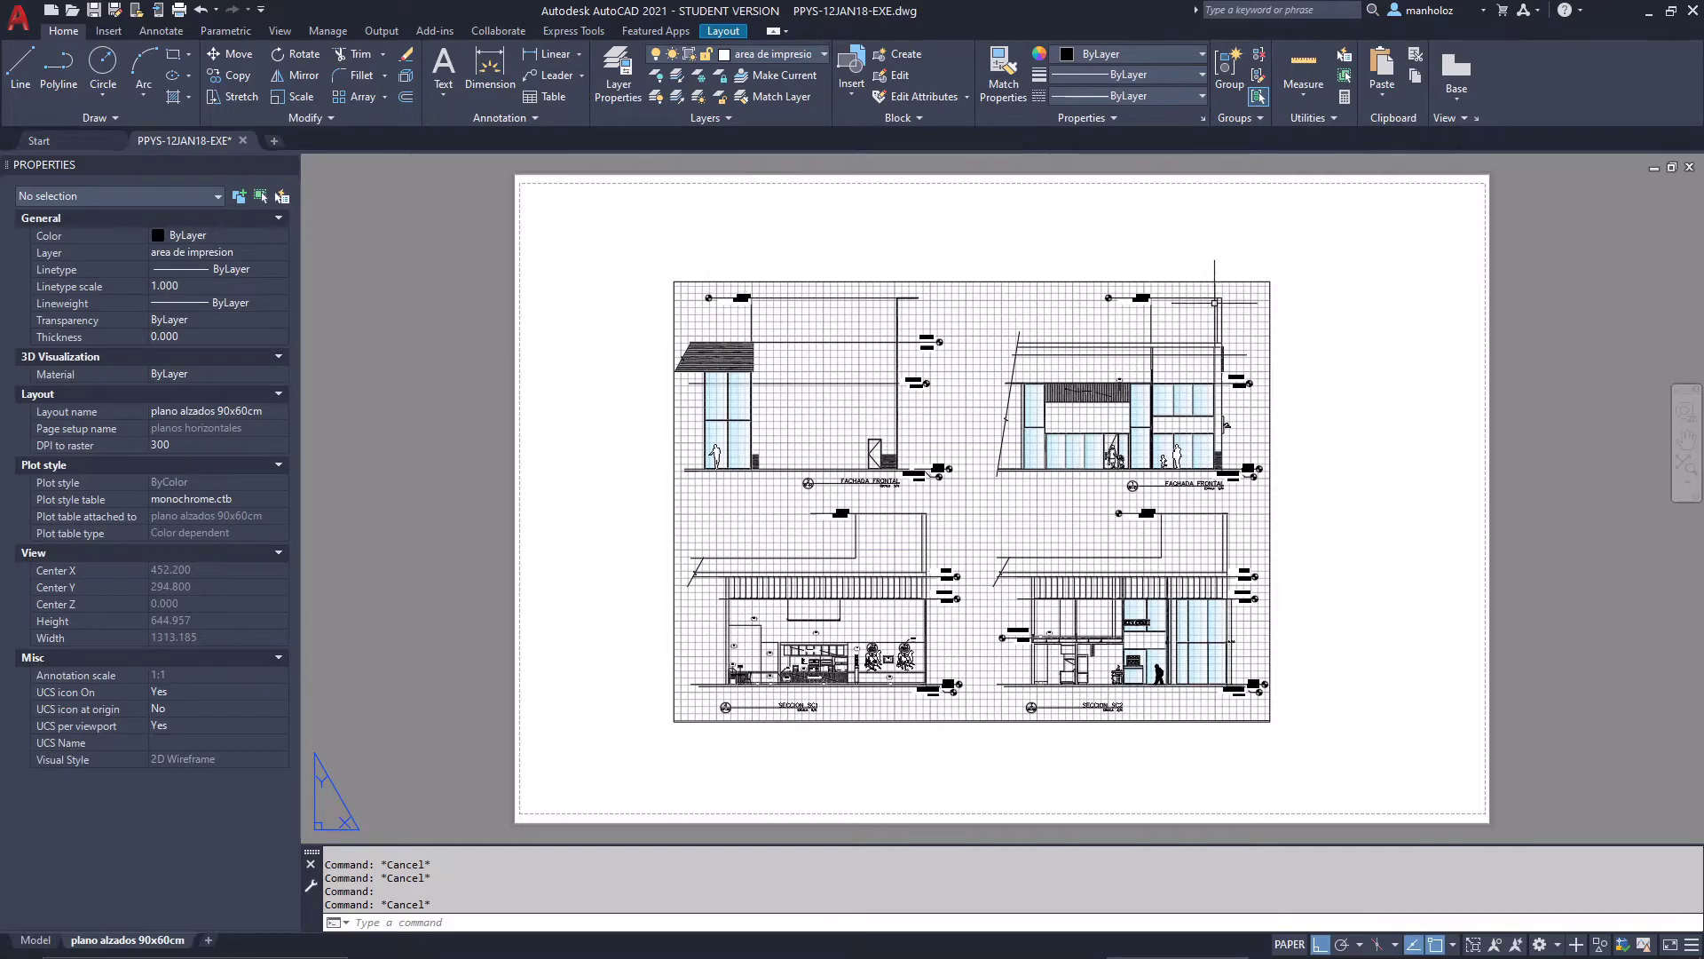
Cut the AR-02 title block and border (744 objects) out of model space, then return to the plano alzados 90x60cm layout
{"action": "left_click", "coordinate": [49, 941]}
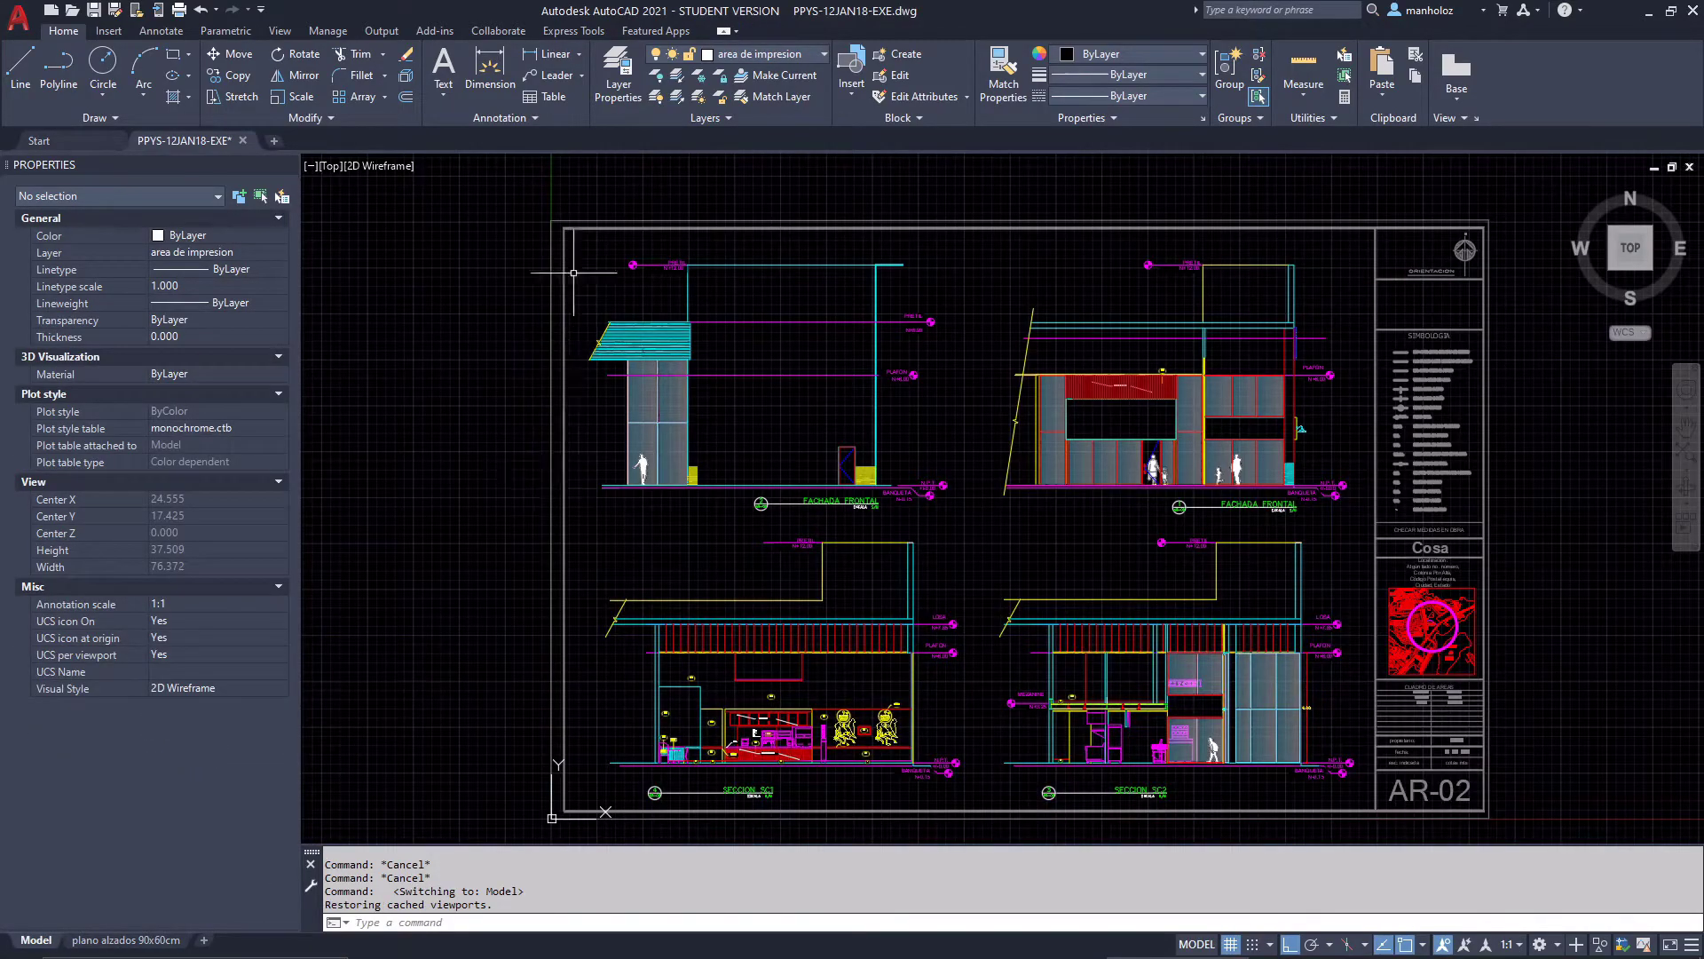
{"action": "left_click", "coordinate": [1516, 192]}
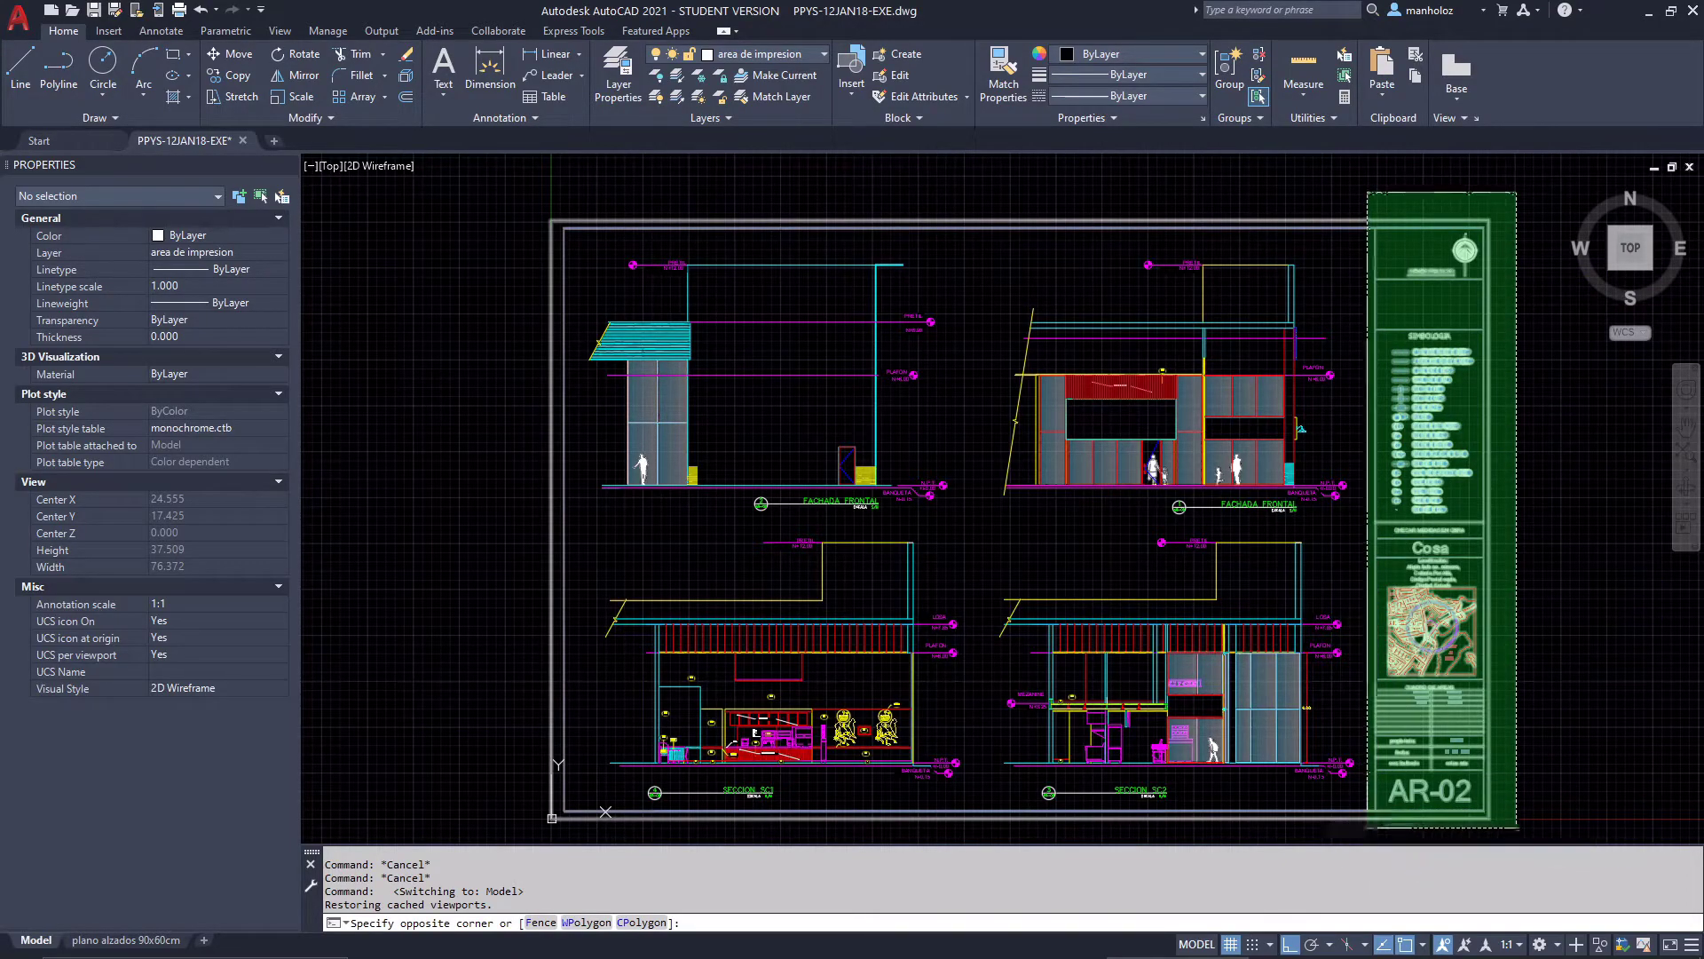
{"action": "left_click", "coordinate": [1367, 827]}
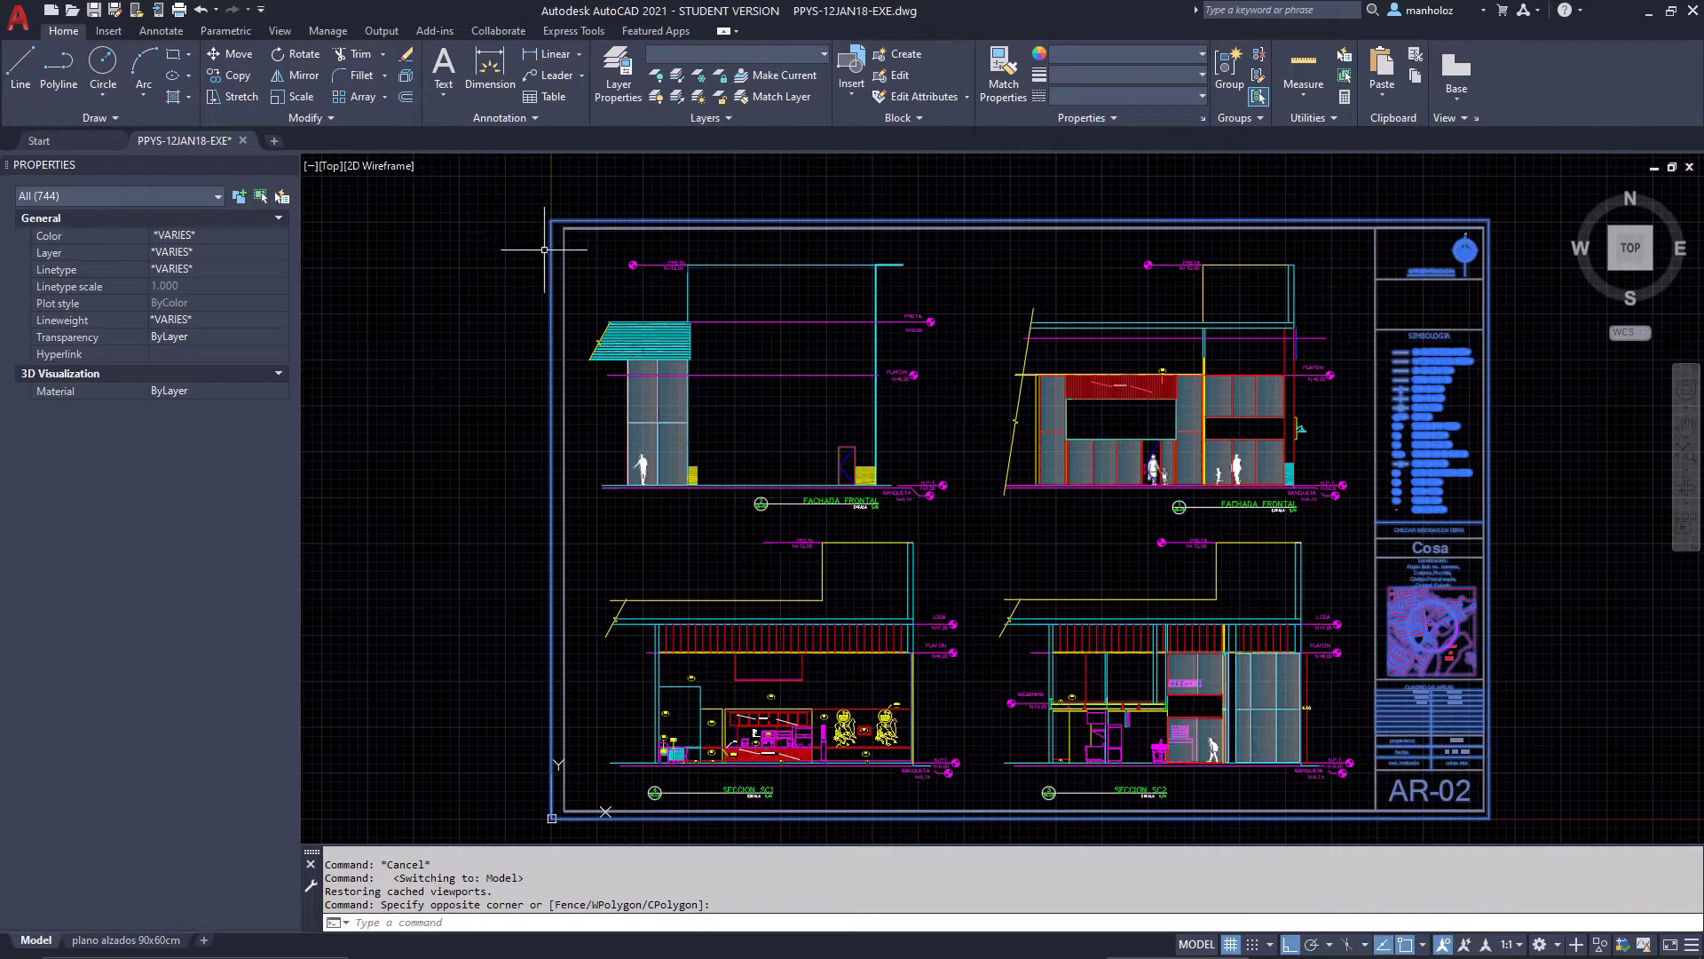
{"action": "left_click", "coordinate": [713, 258]}
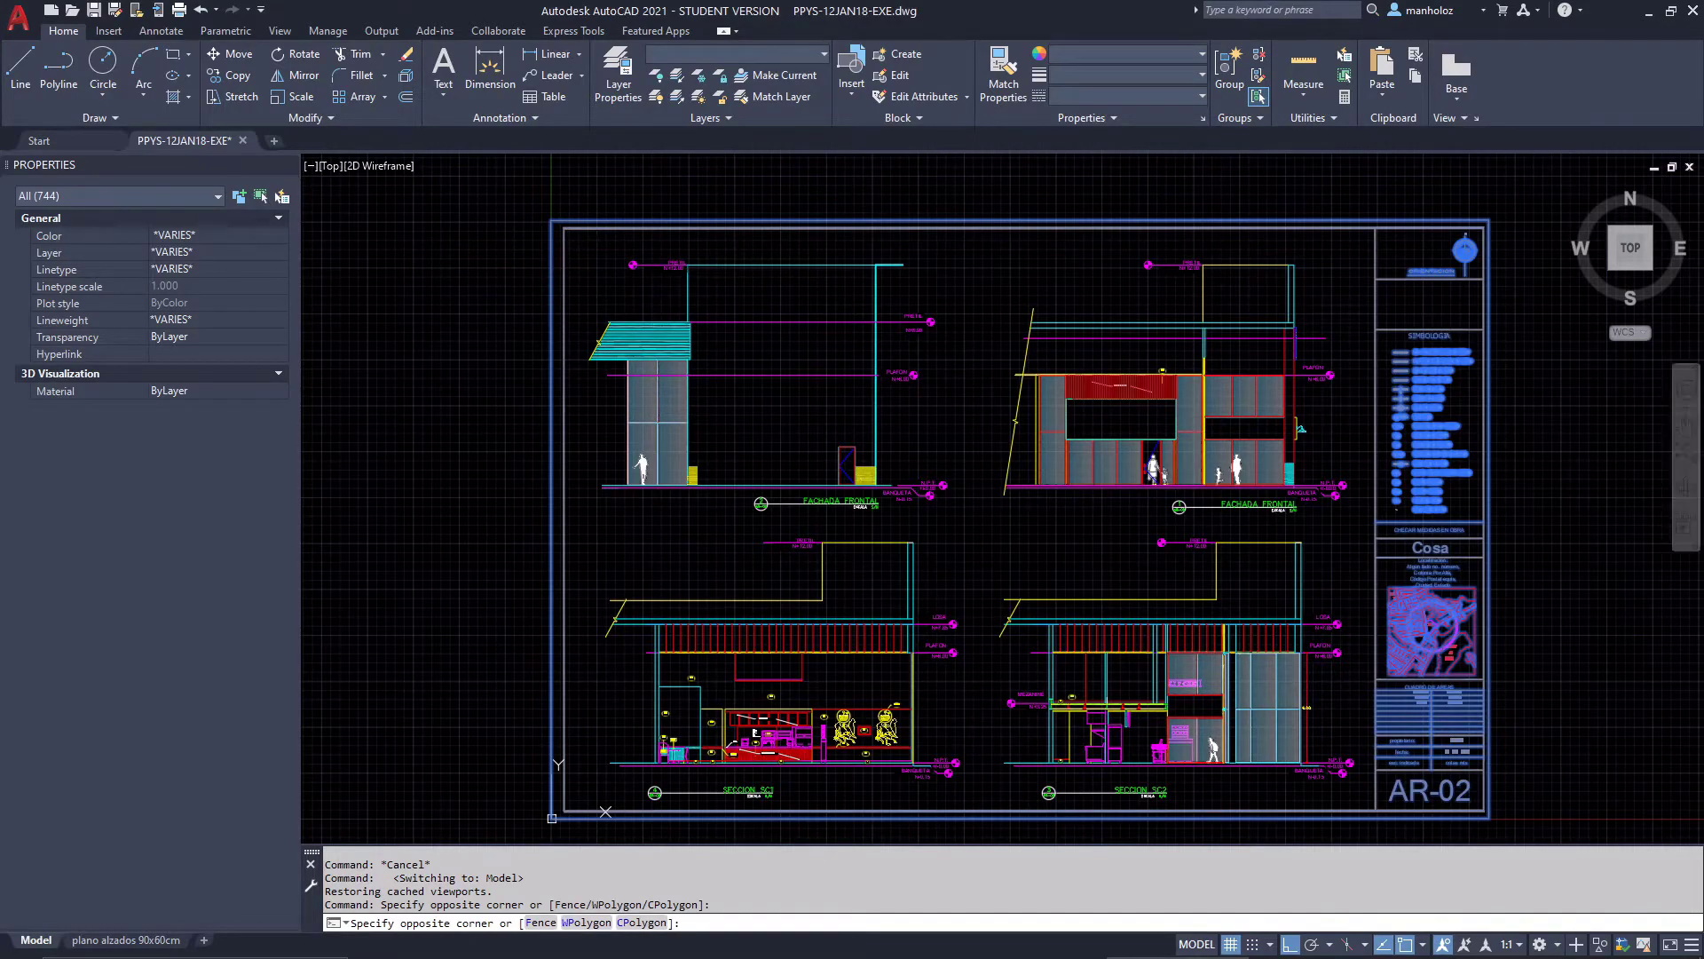
{"action": "left_click", "coordinate": [450, 256]}
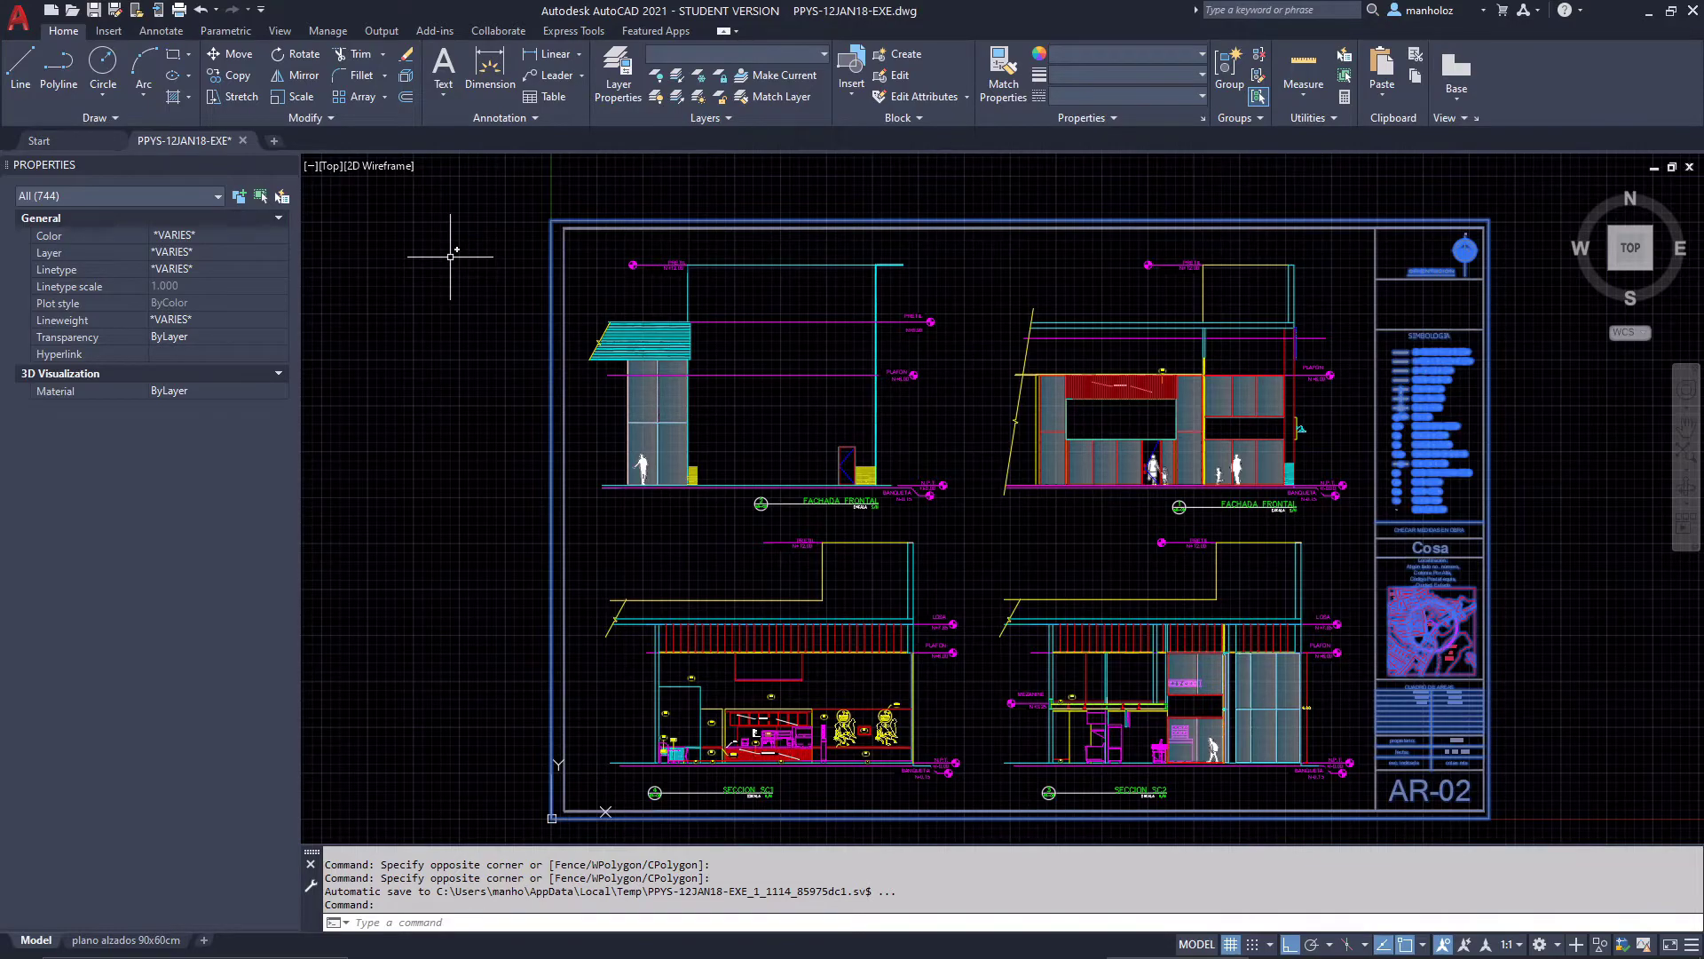
{"action": "key", "text": "Escape"}
{"action": "key", "text": "ctrl+x"}
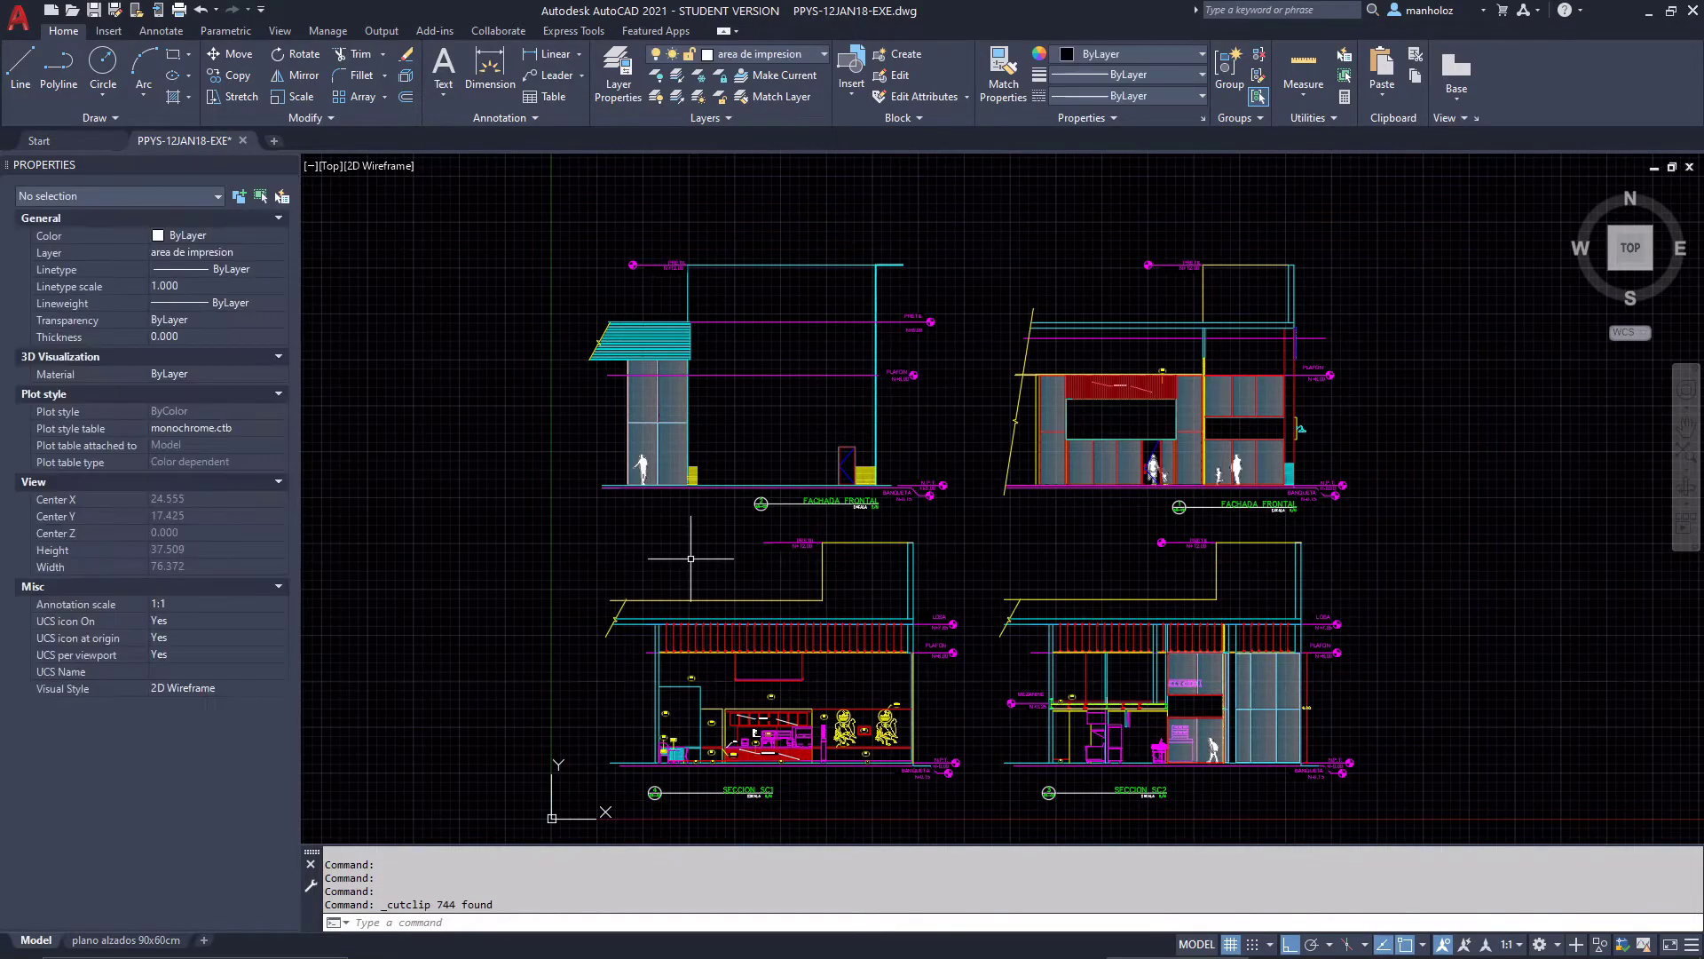
{"action": "left_click", "coordinate": [126, 939]}
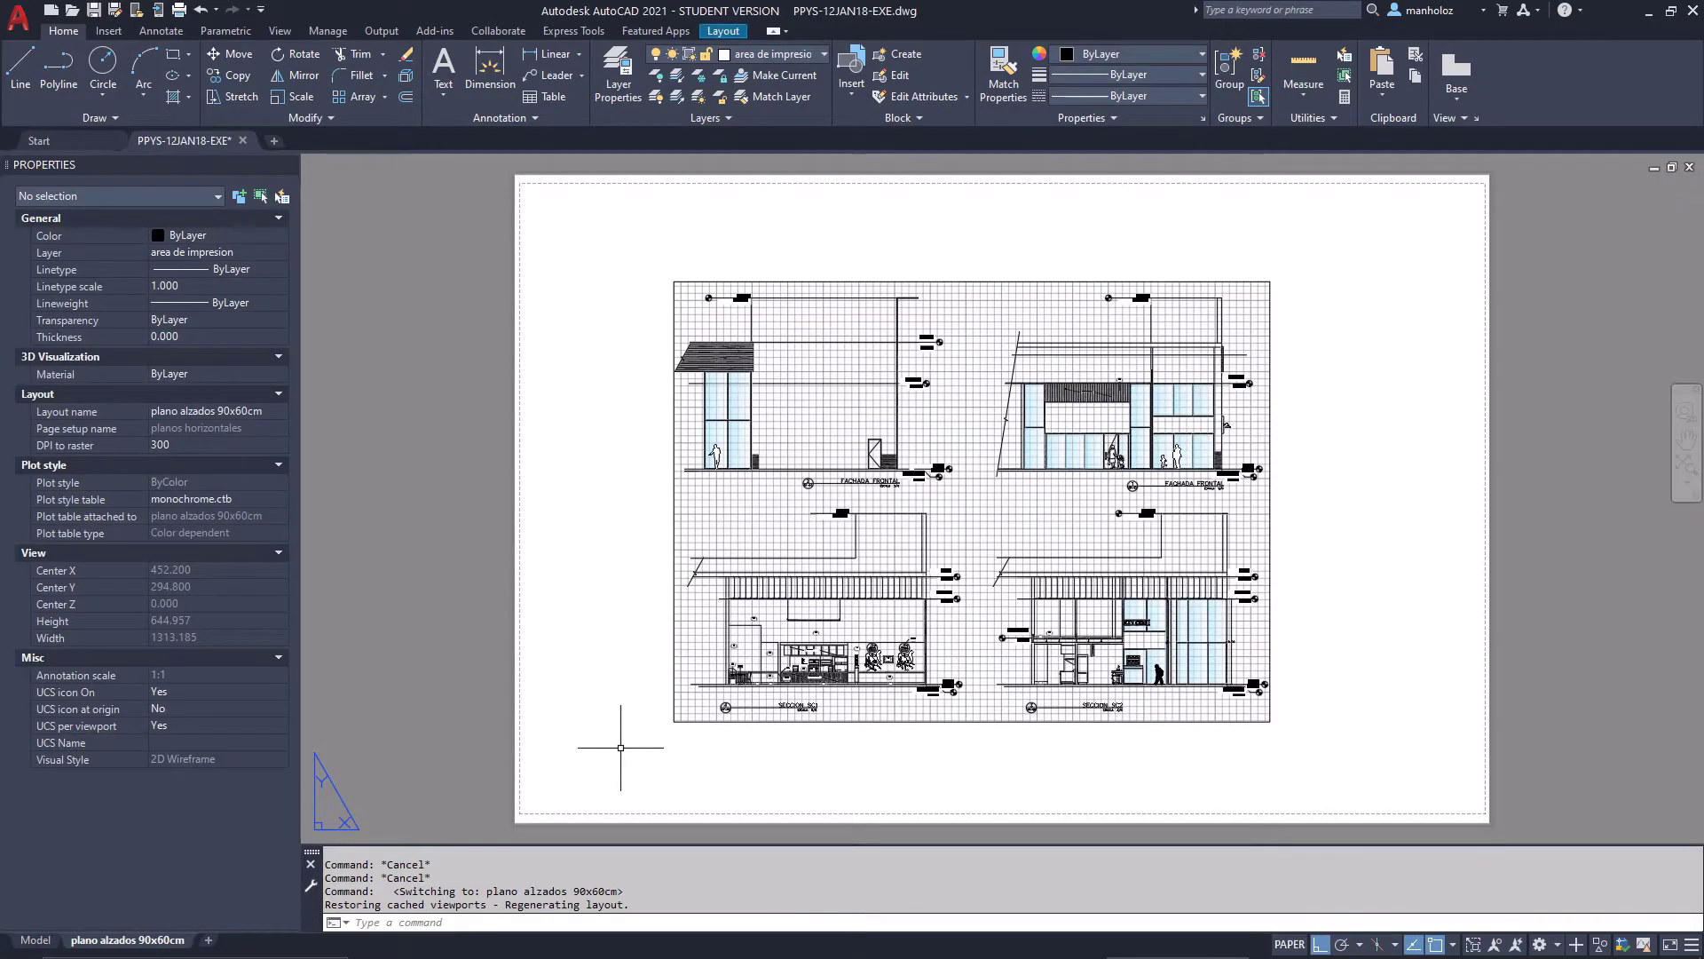
Paste the title block at the sheet's lower-left corner and window-select the pasted block
{"action": "key", "text": "ctrl+v"}
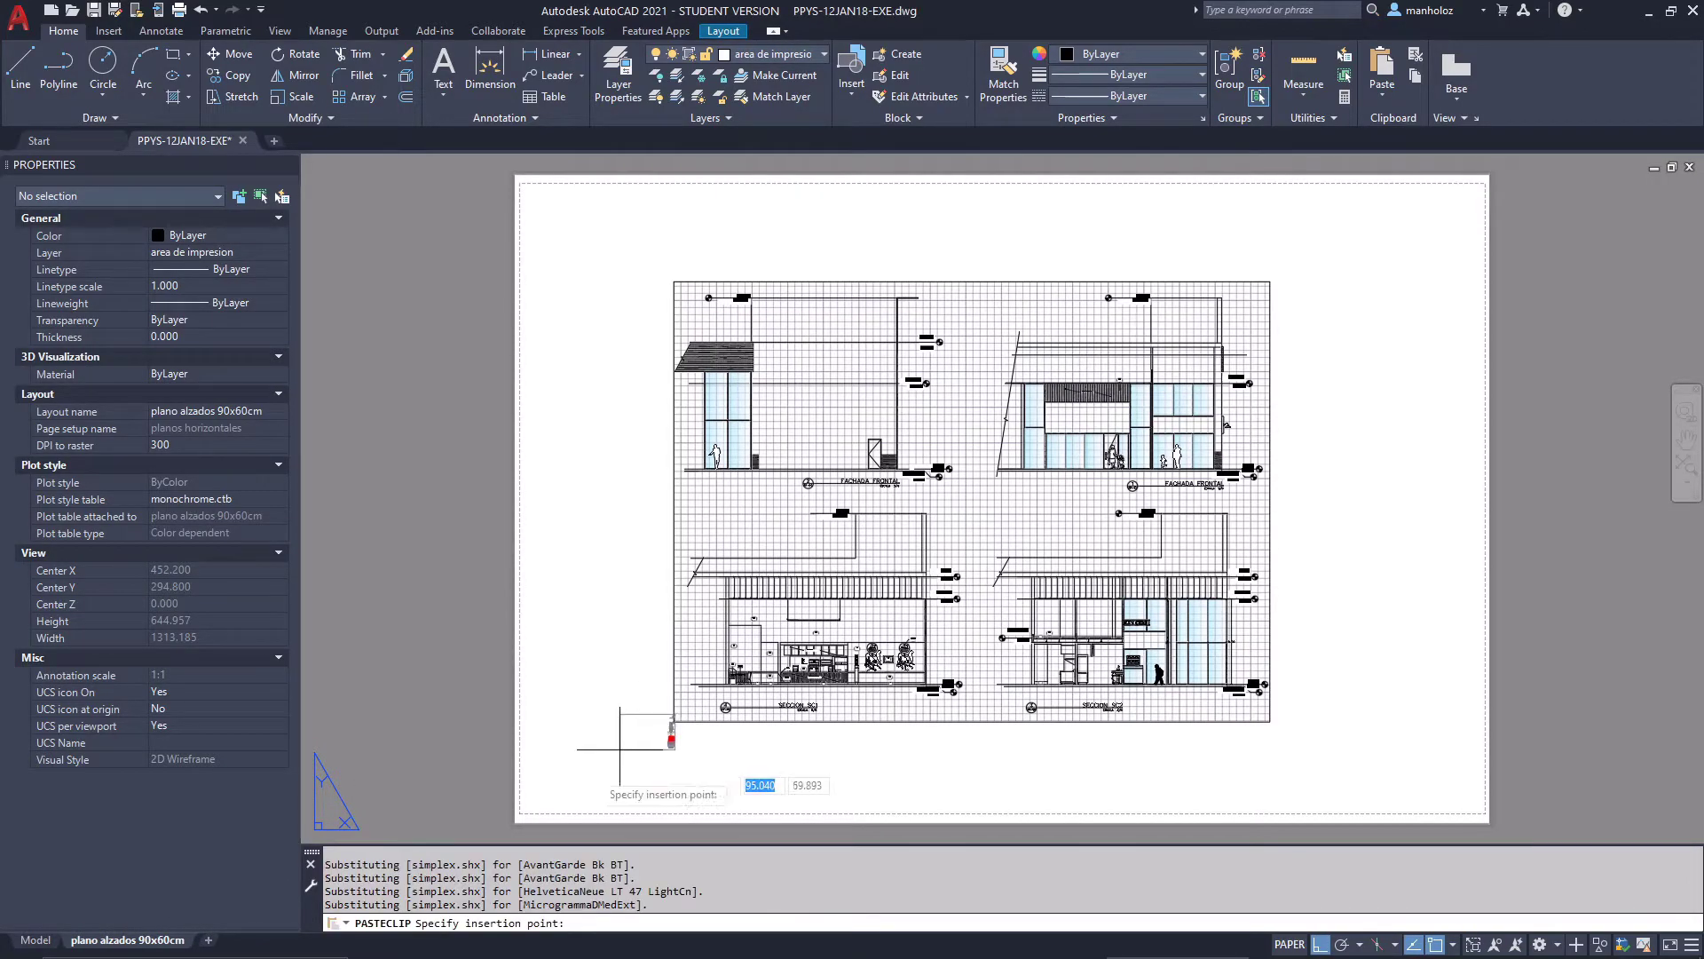
{"action": "scroll", "coordinate": [518, 817], "scroll_direction": "up", "scroll_amount": 5}
{"action": "scroll", "coordinate": [551, 781], "scroll_direction": "down", "scroll_amount": 3}
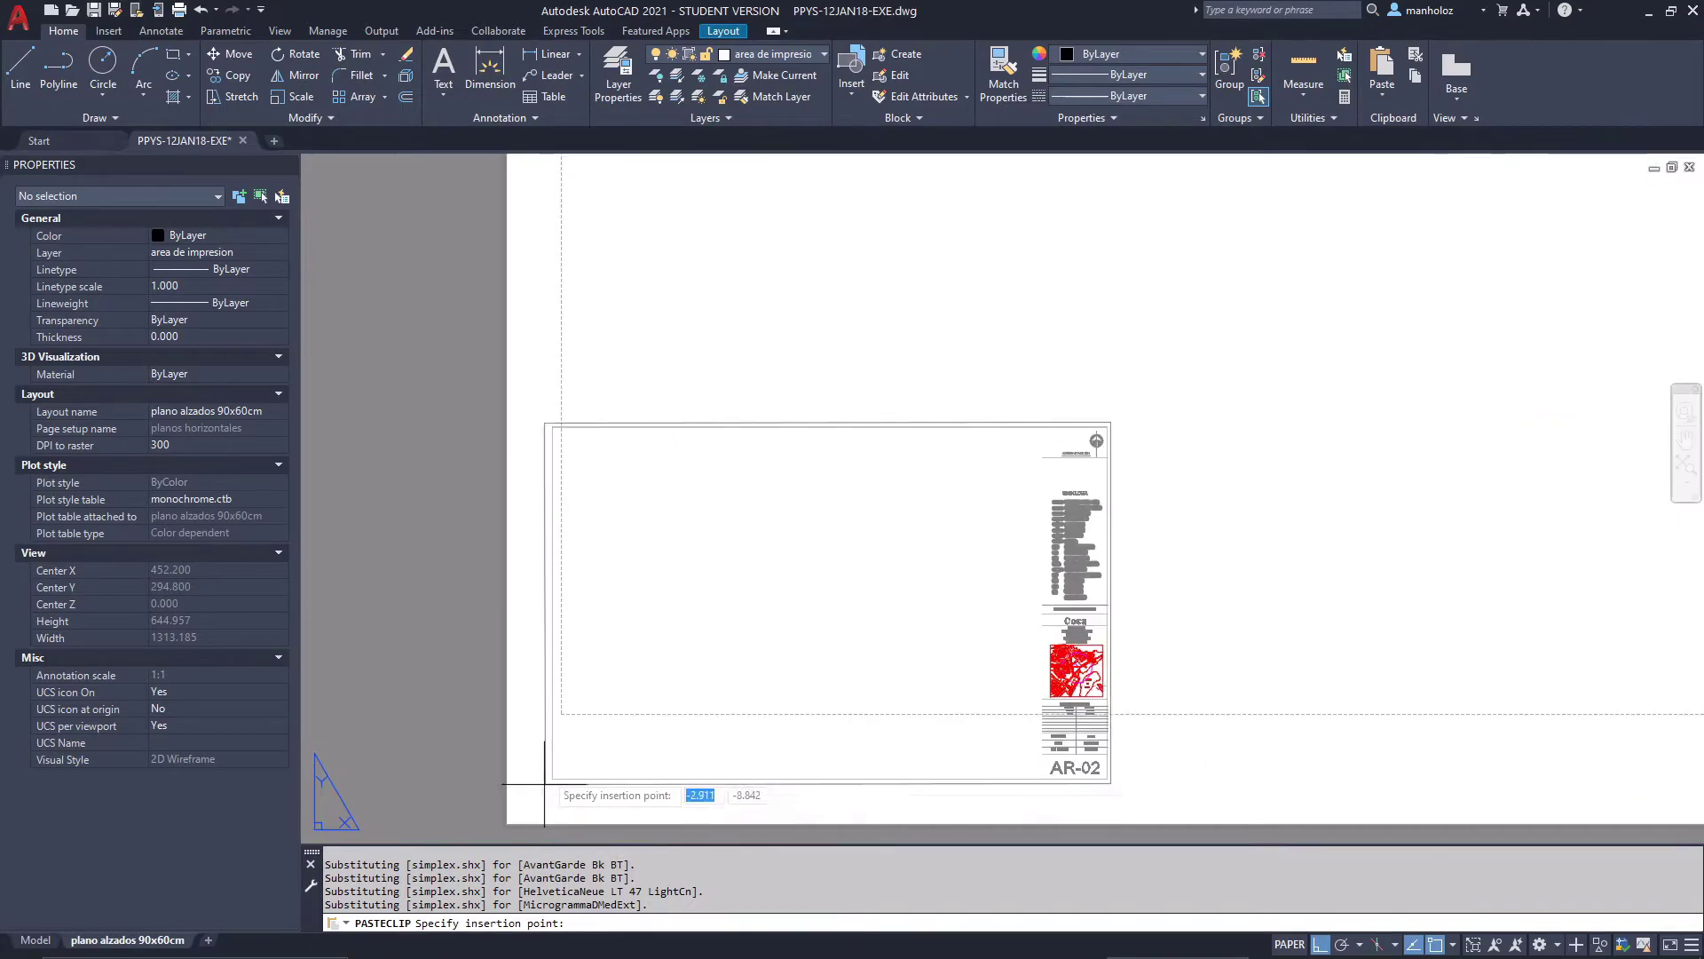
{"action": "left_click", "coordinate": [562, 712]}
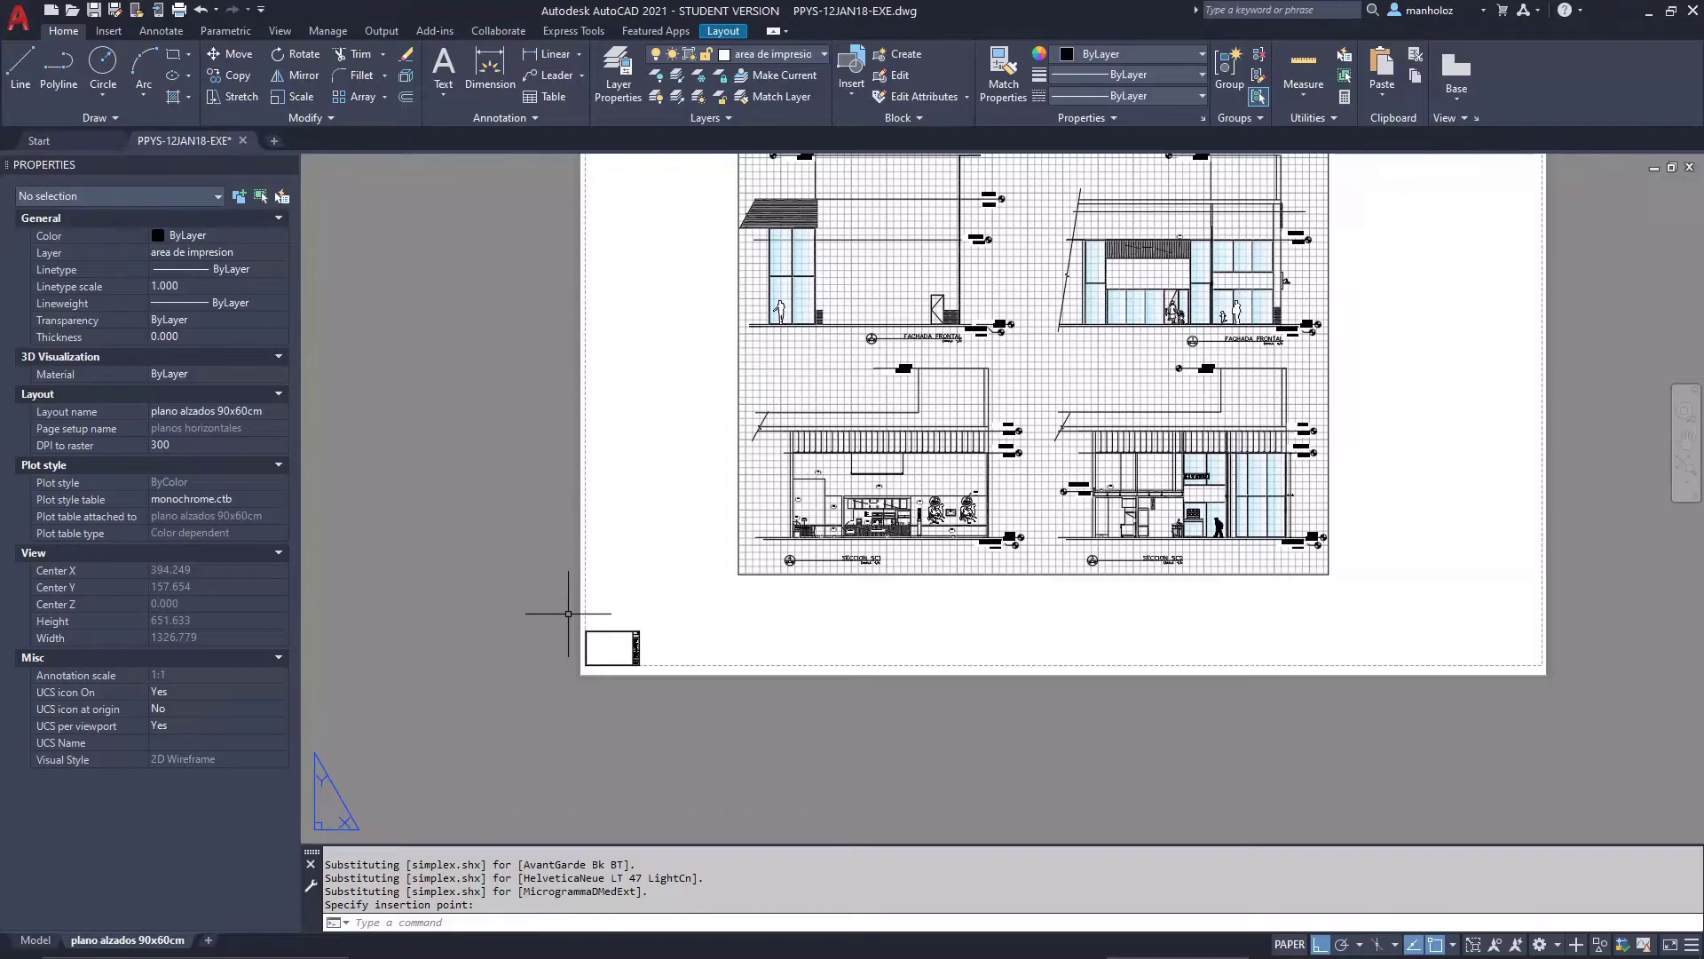
{"action": "left_click", "coordinate": [572, 626]}
{"action": "left_click", "coordinate": [656, 697]}
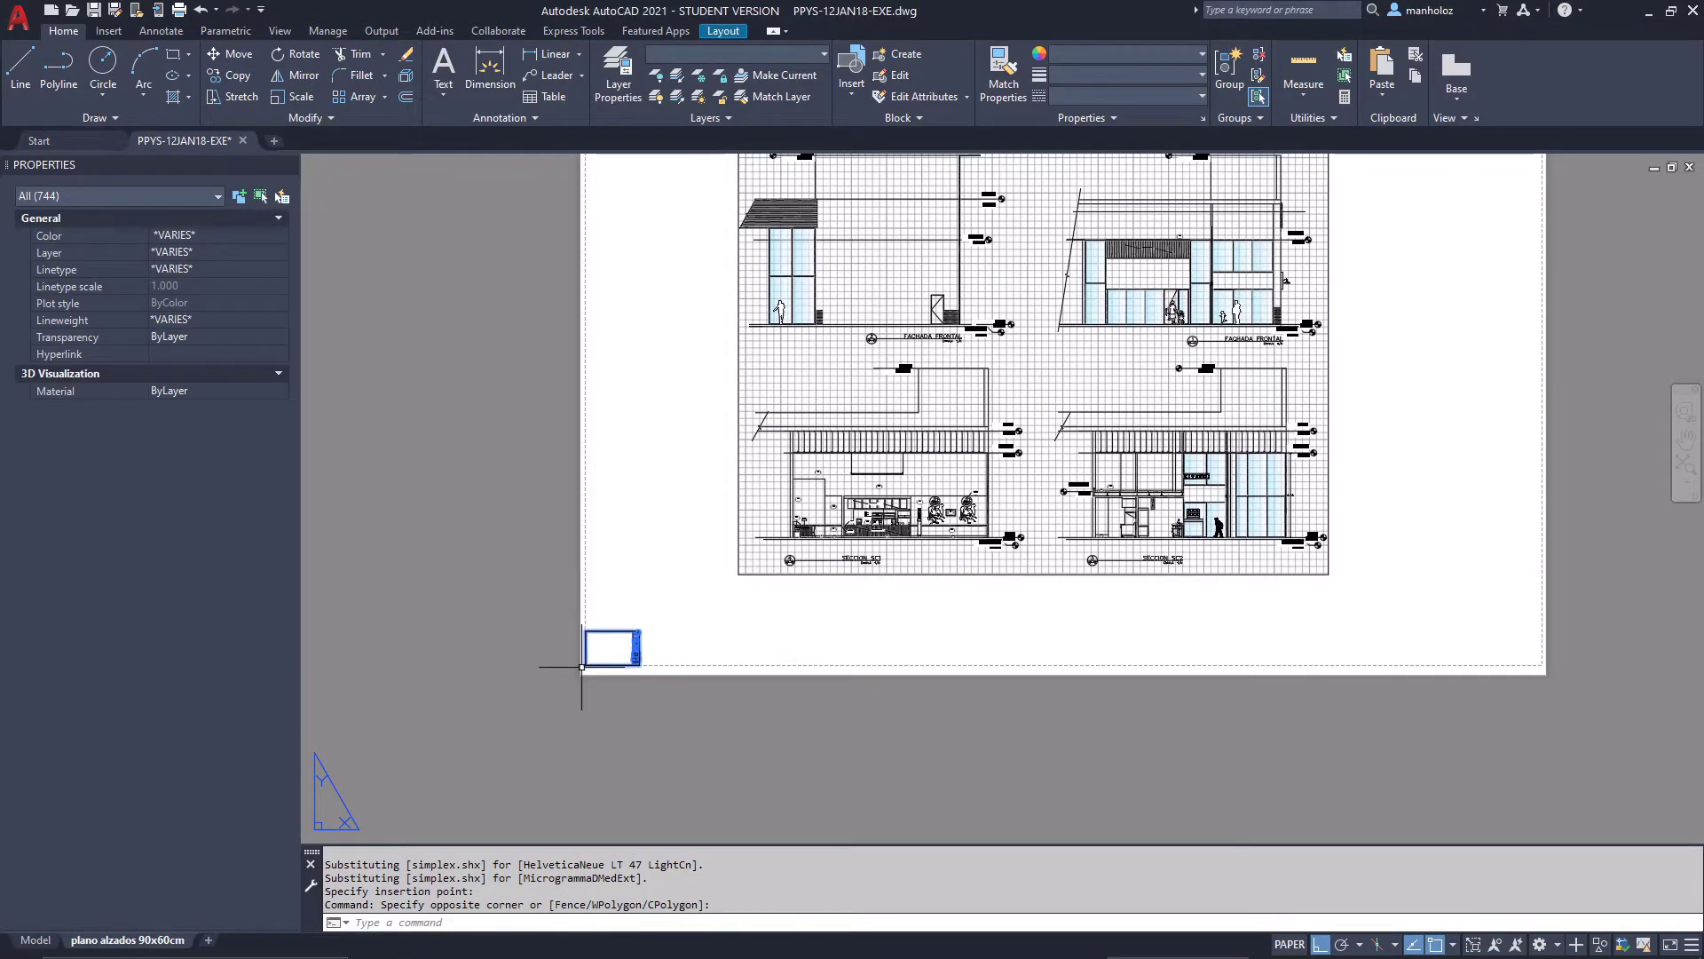
{"action": "scroll", "coordinate": [582, 666], "scroll_direction": "up", "scroll_amount": 3}
{"action": "scroll", "coordinate": [582, 666], "scroll_direction": "up", "scroll_amount": 5}
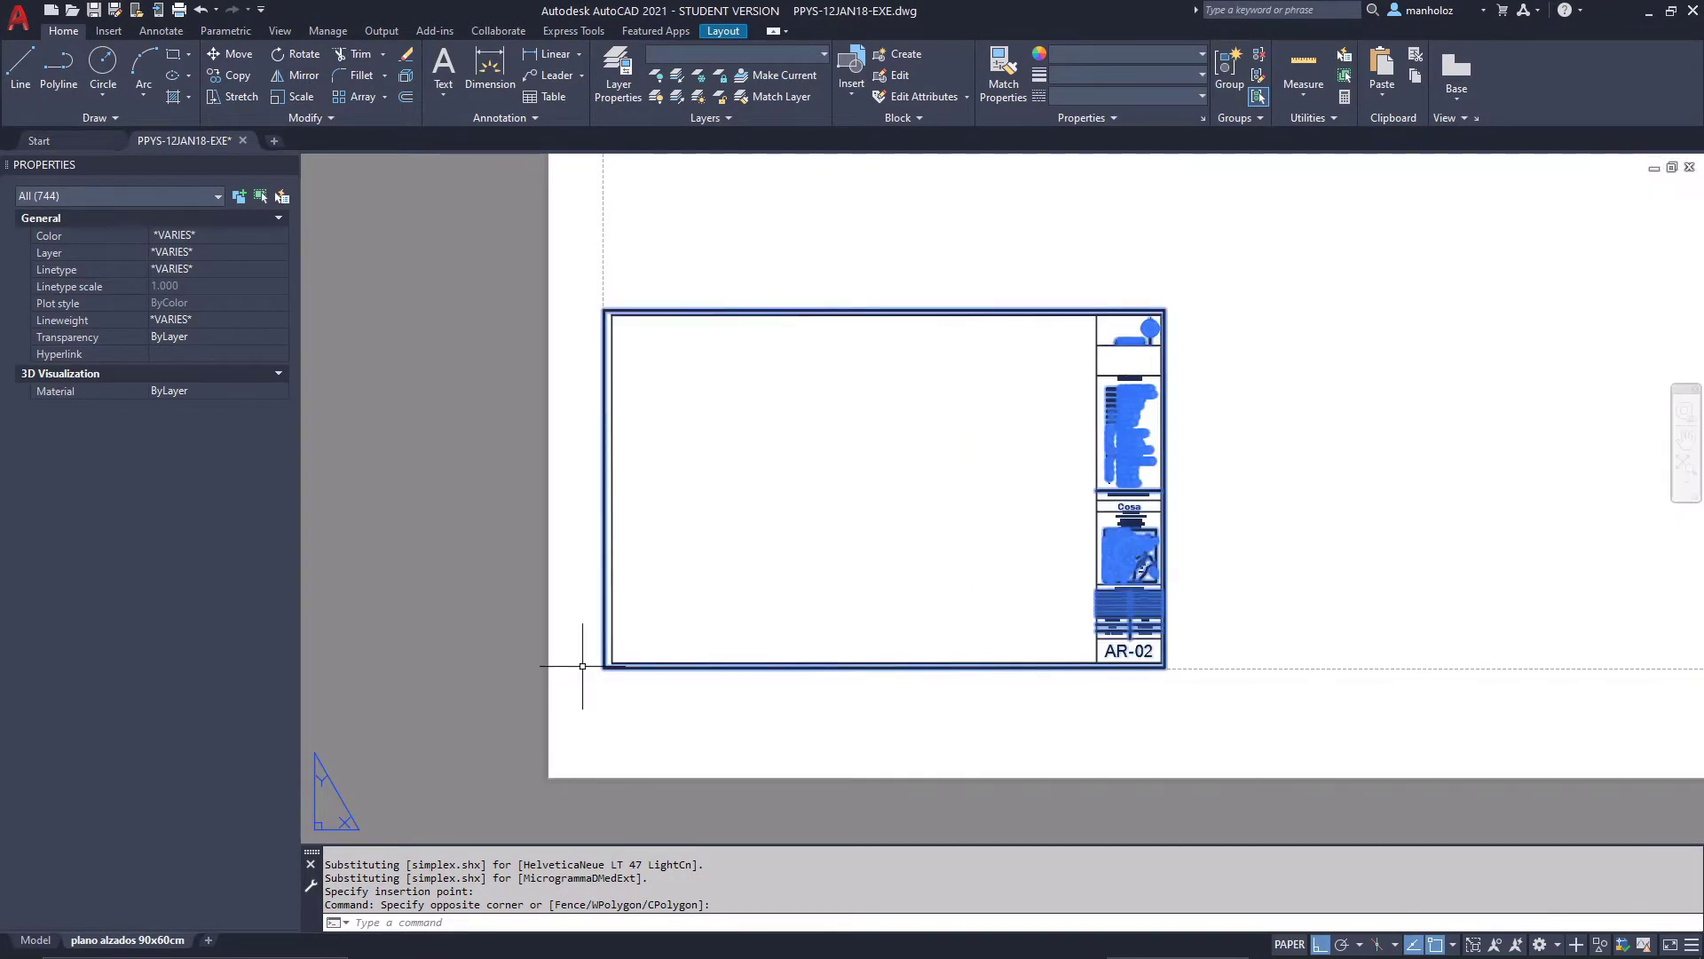
{"action": "type", "text": "sc"}
Scale the title block from its frame's lower-left corner using the Reference option
{"action": "key", "text": "Return"}
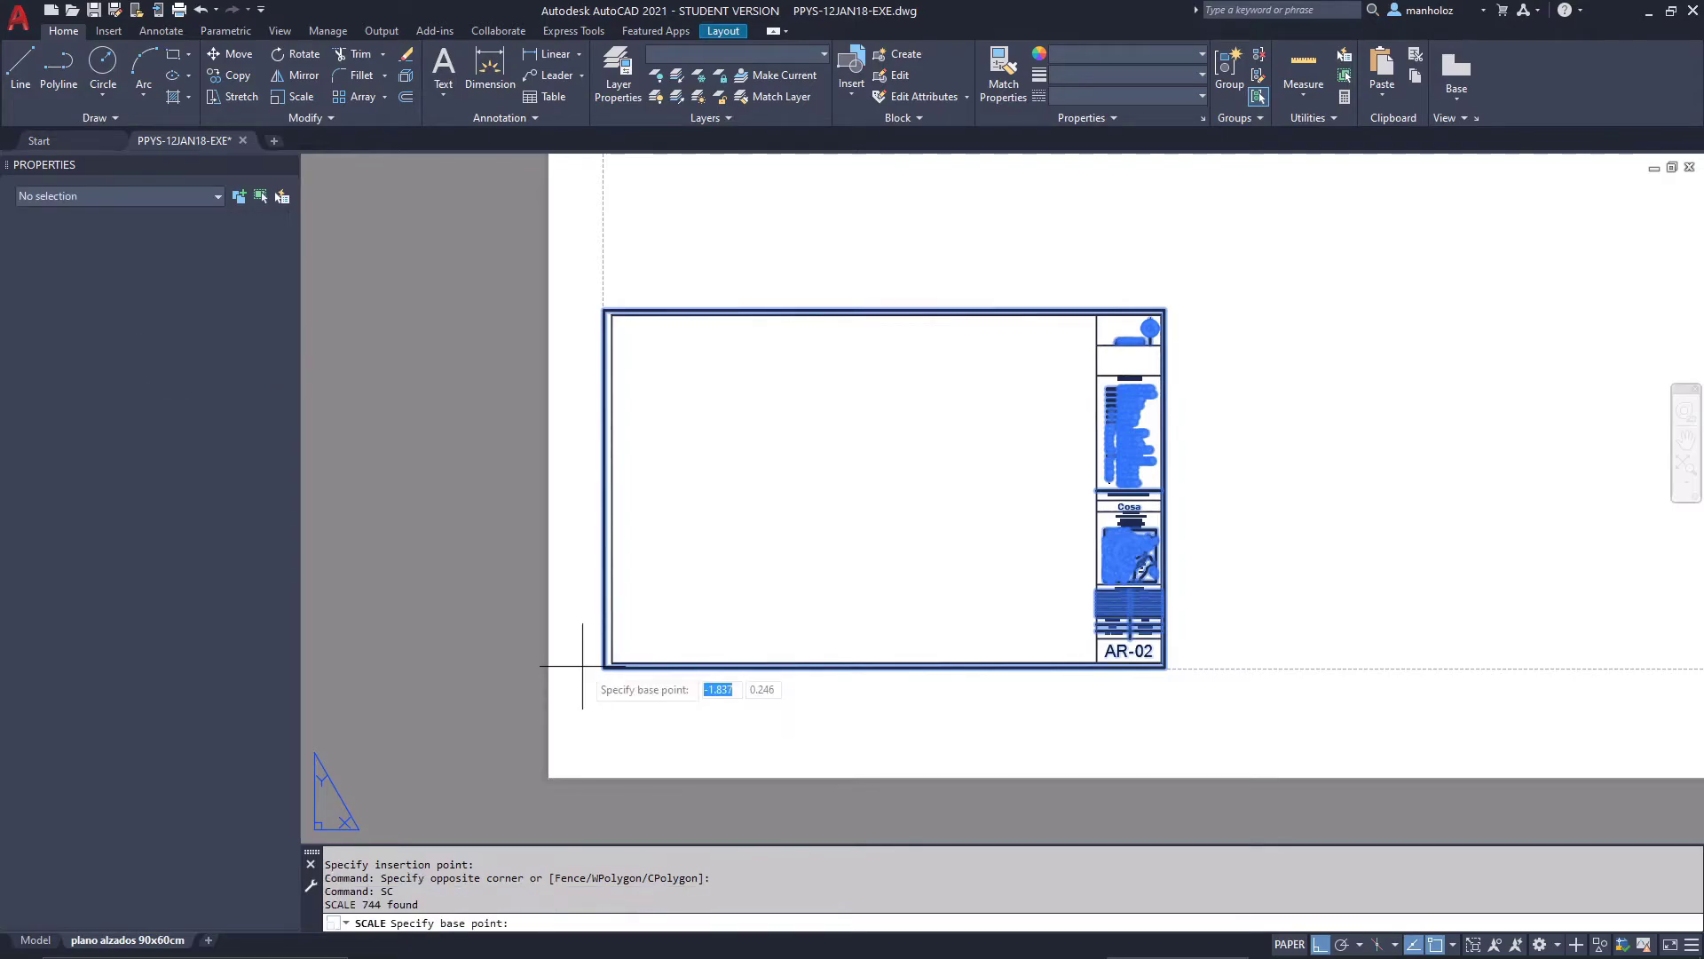
{"action": "scroll", "coordinate": [586, 664], "scroll_direction": "up", "scroll_amount": 6}
{"action": "scroll", "coordinate": [595, 664], "scroll_direction": "up", "scroll_amount": 6}
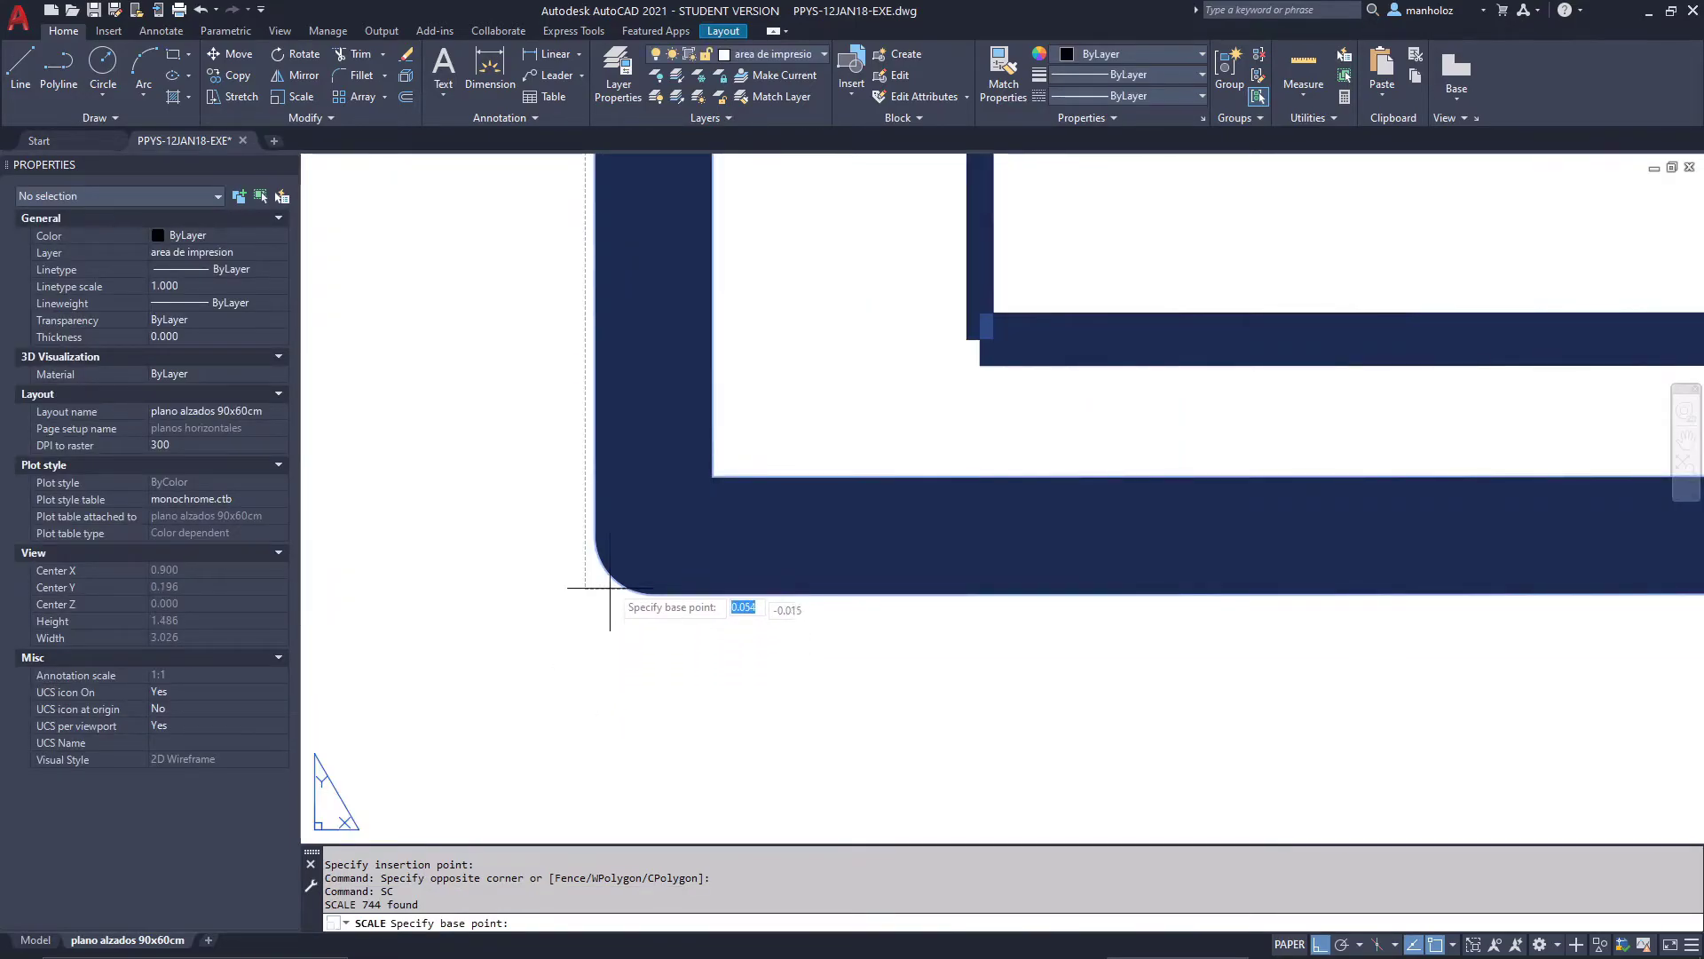
{"action": "left_click", "coordinate": [654, 514]}
{"action": "scroll", "coordinate": [657, 513], "scroll_direction": "down", "scroll_amount": 8}
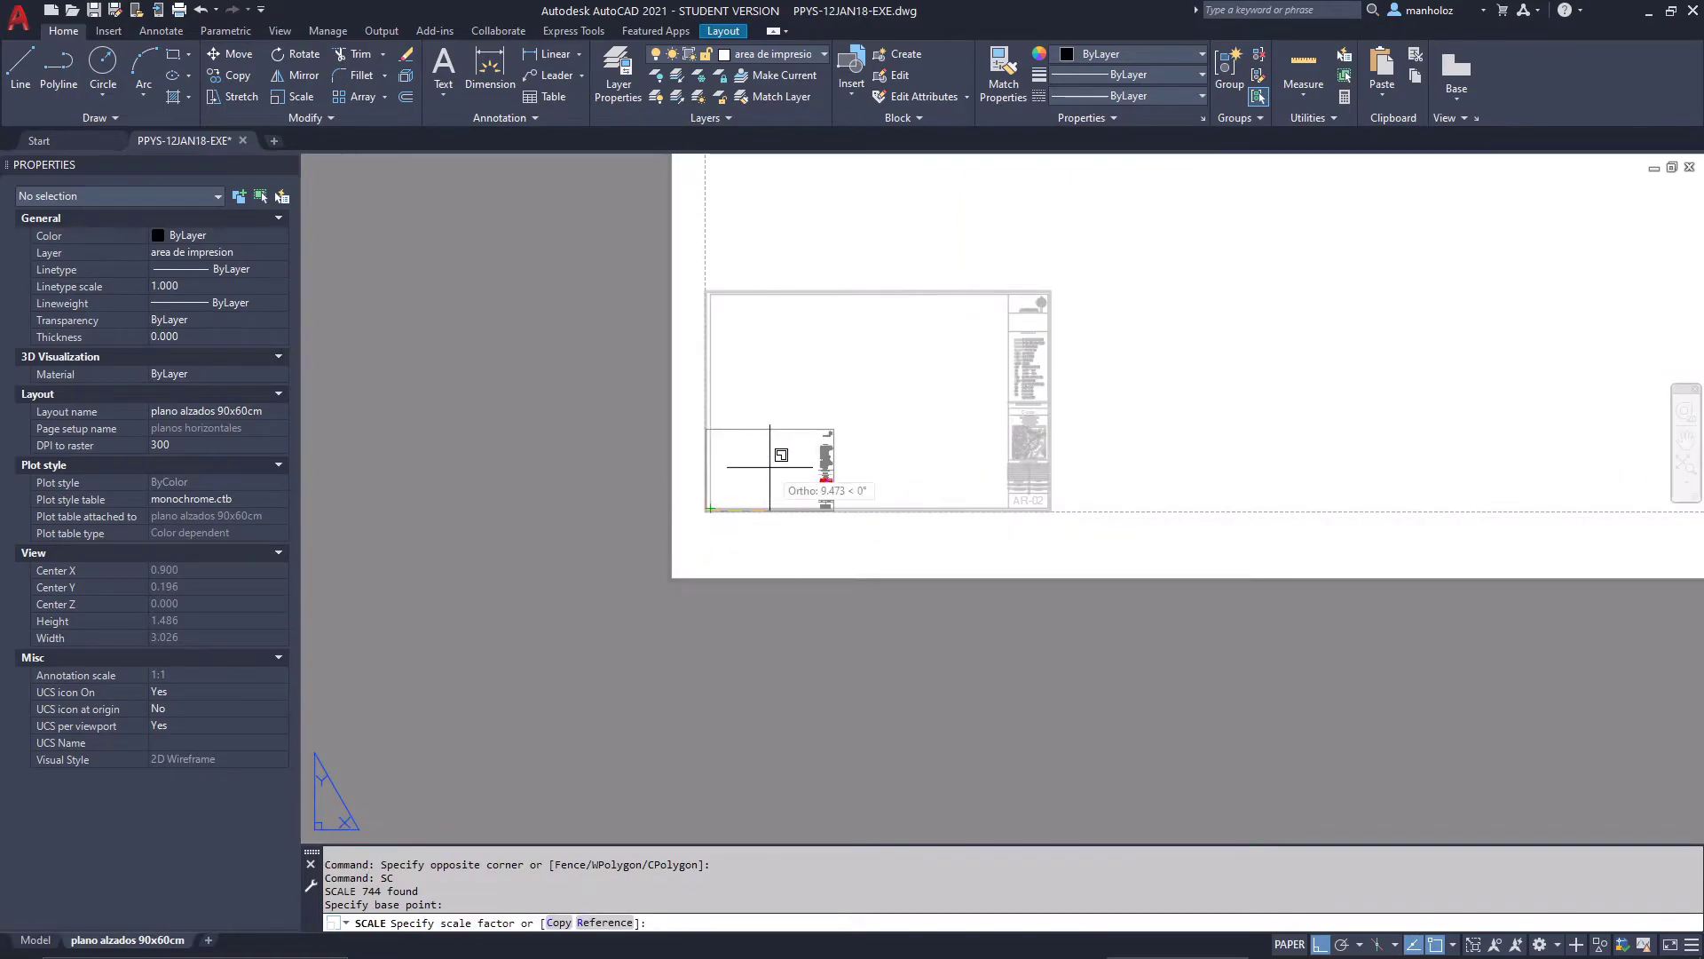
{"action": "type", "text": "r"}
{"action": "key", "text": "Return"}
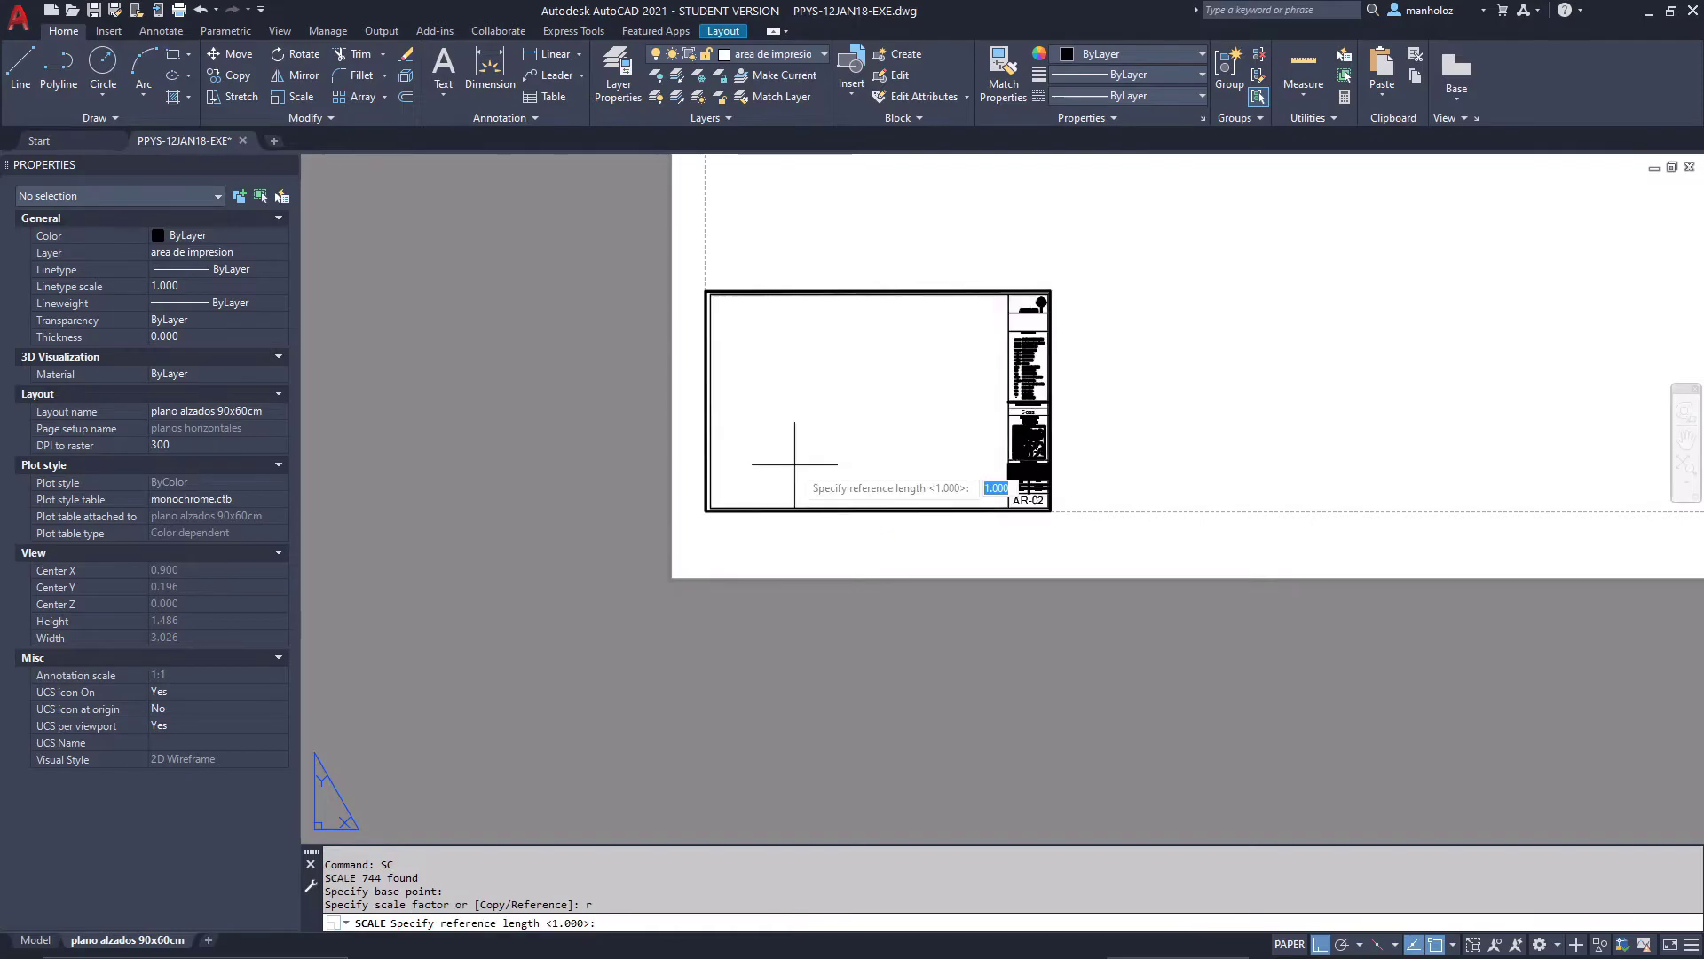
Use the frame's bottom edge as reference length and stretch it to the sheet edge
{"action": "scroll", "coordinate": [722, 490], "scroll_direction": "up", "scroll_amount": 2}
{"action": "scroll", "coordinate": [666, 568], "scroll_direction": "up", "scroll_amount": 2}
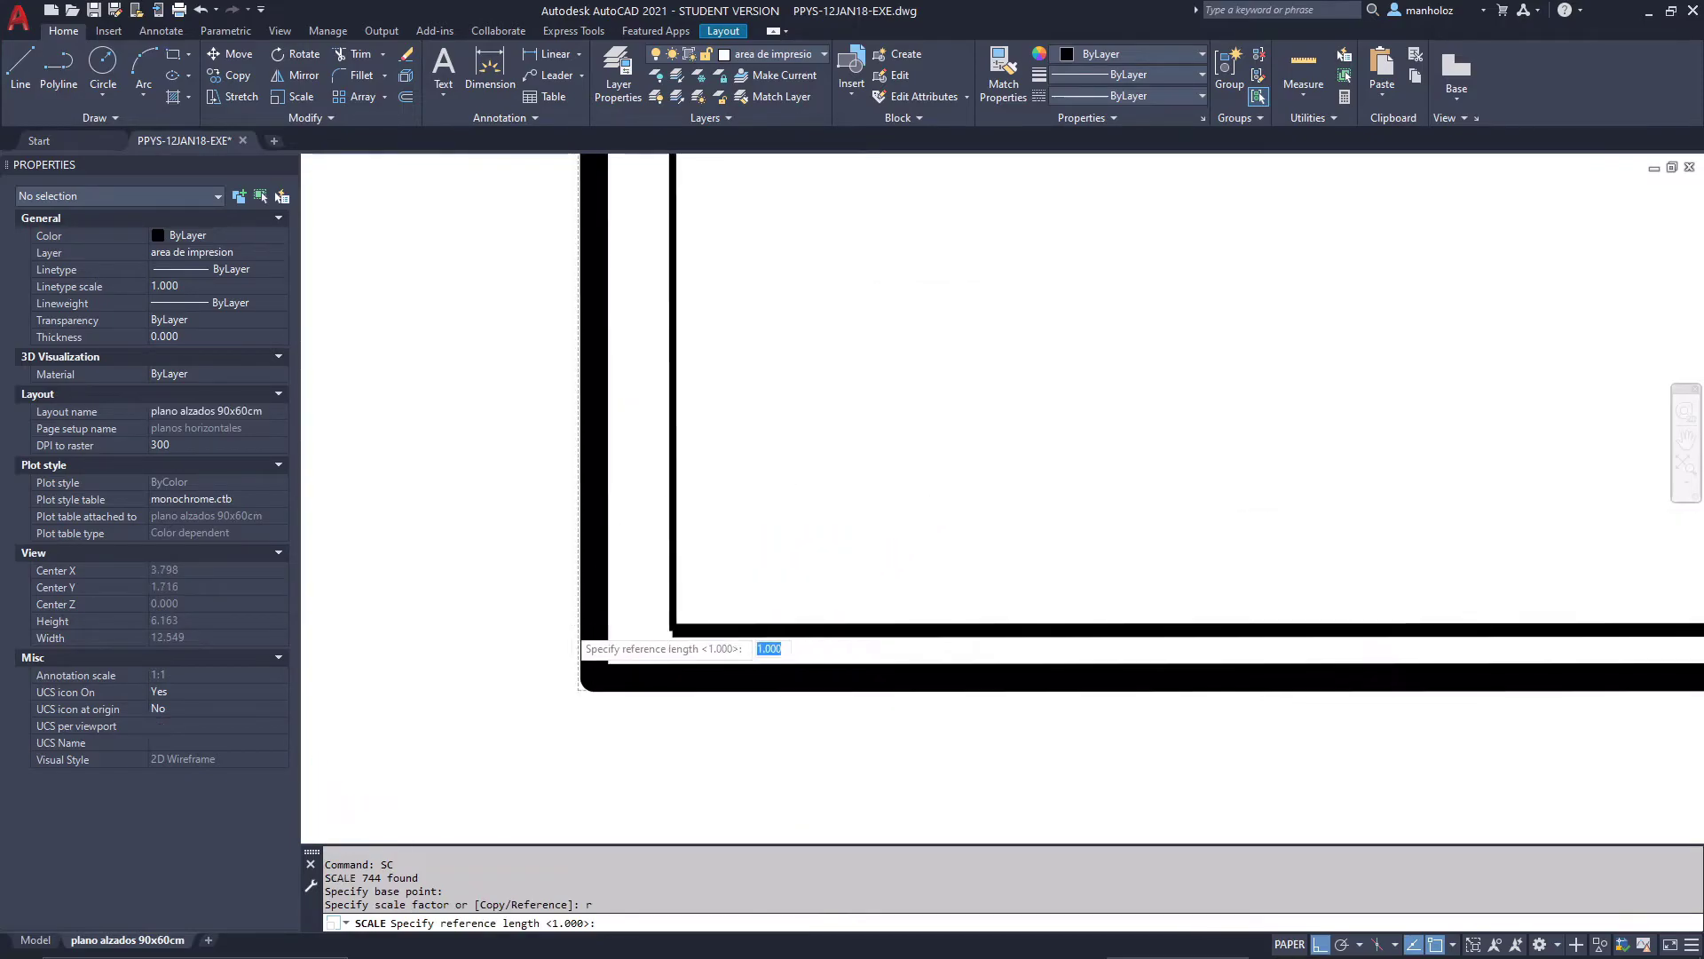
{"action": "scroll", "coordinate": [590, 648], "scroll_direction": "up", "scroll_amount": 2}
{"action": "left_click", "coordinate": [612, 696]}
{"action": "scroll", "coordinate": [727, 666], "scroll_direction": "down", "scroll_amount": 4}
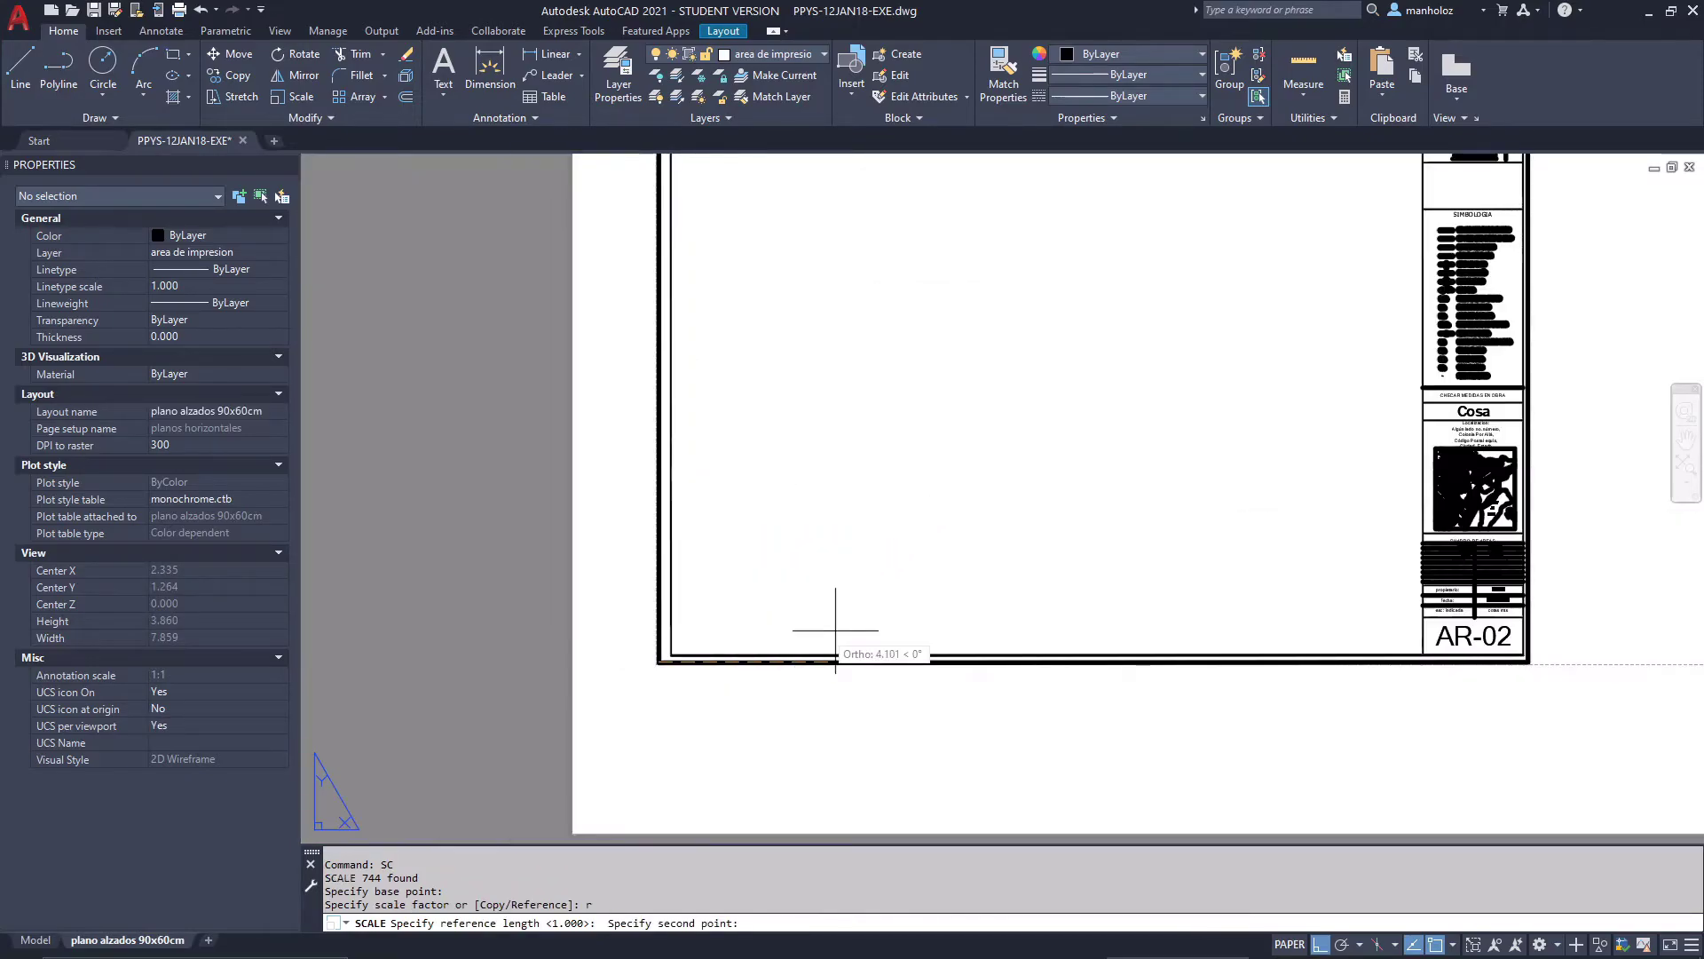
{"action": "scroll", "coordinate": [1181, 639], "scroll_direction": "down", "scroll_amount": 3}
{"action": "scroll", "coordinate": [1238, 648], "scroll_direction": "up", "scroll_amount": 2}
{"action": "scroll", "coordinate": [1216, 646], "scroll_direction": "up", "scroll_amount": 6}
{"action": "scroll", "coordinate": [1083, 622], "scroll_direction": "up", "scroll_amount": 4}
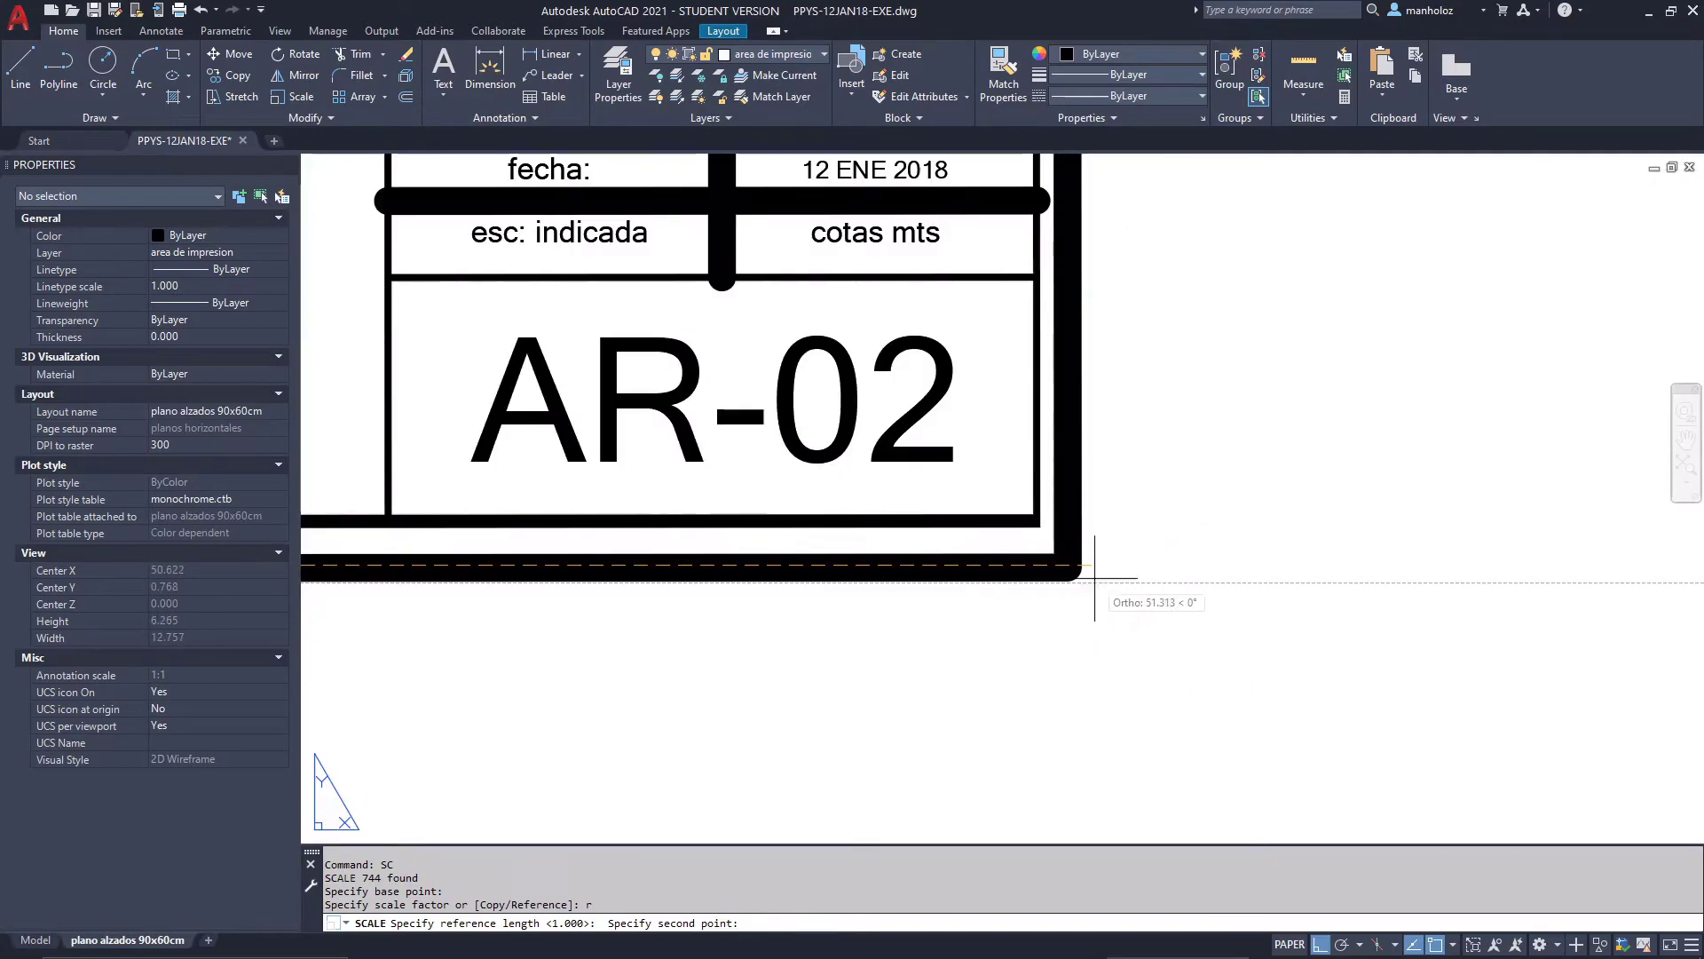
{"action": "left_click", "coordinate": [1070, 562]}
{"action": "scroll", "coordinate": [1079, 546], "scroll_direction": "down", "scroll_amount": 3}
{"action": "scroll", "coordinate": [1112, 525], "scroll_direction": "down", "scroll_amount": 3}
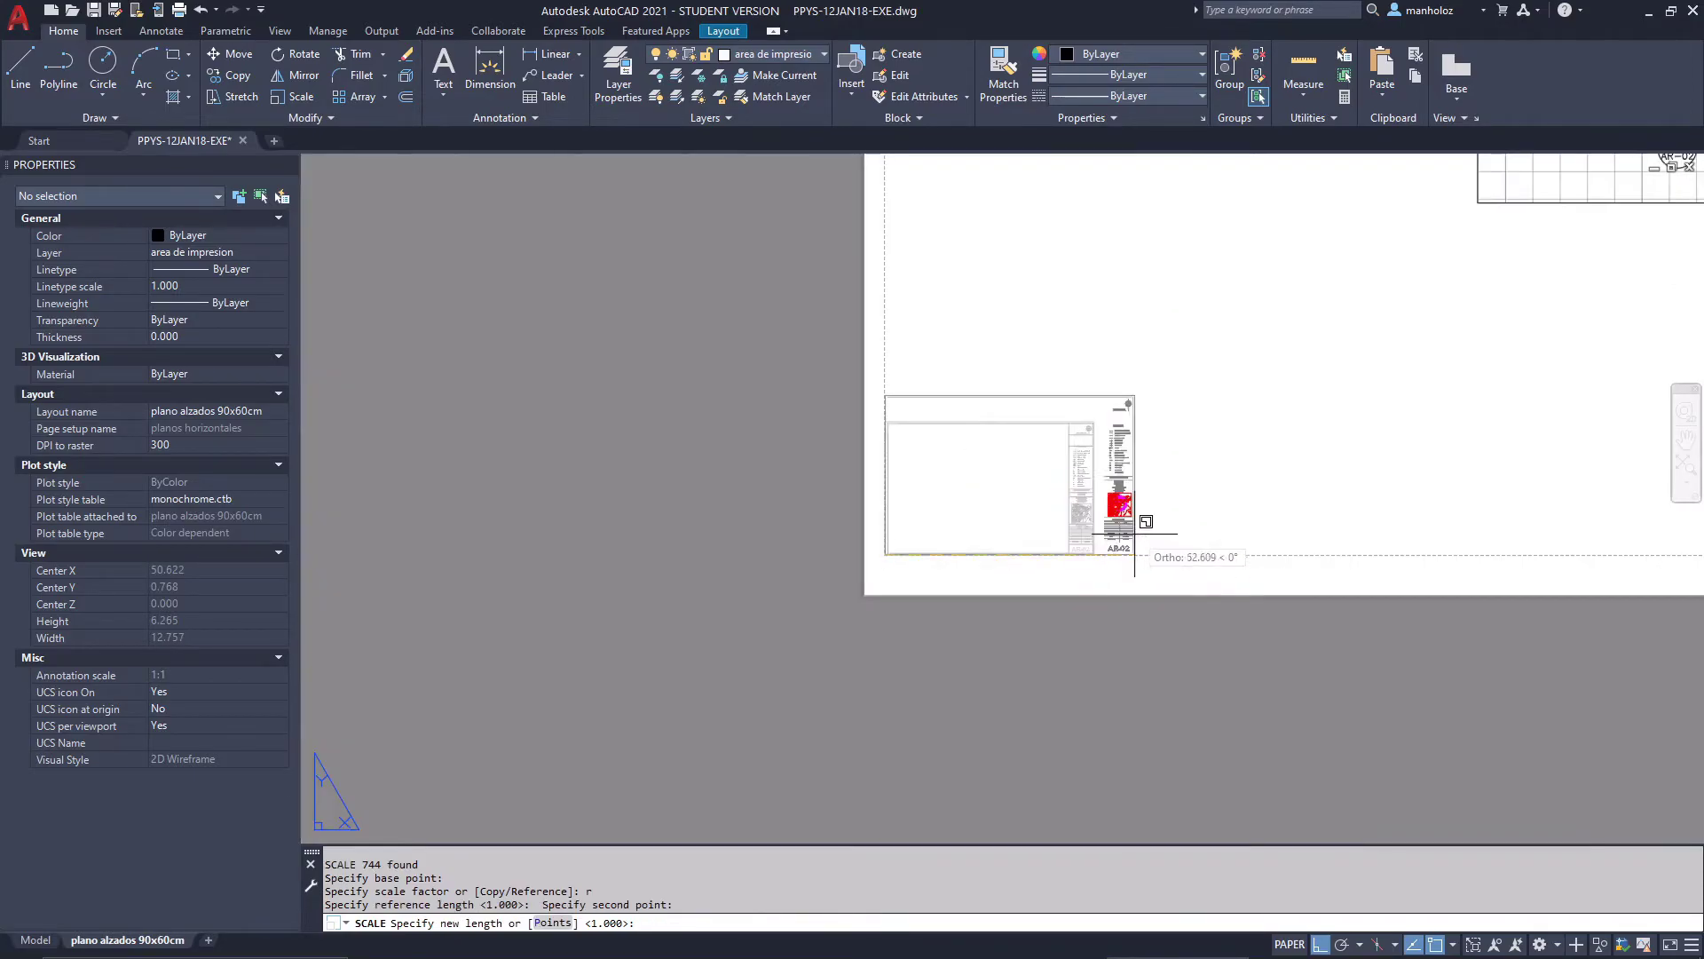
{"action": "scroll", "coordinate": [1219, 522], "scroll_direction": "down", "scroll_amount": 2}
{"action": "scroll", "coordinate": [1259, 507], "scroll_direction": "down", "scroll_amount": 2}
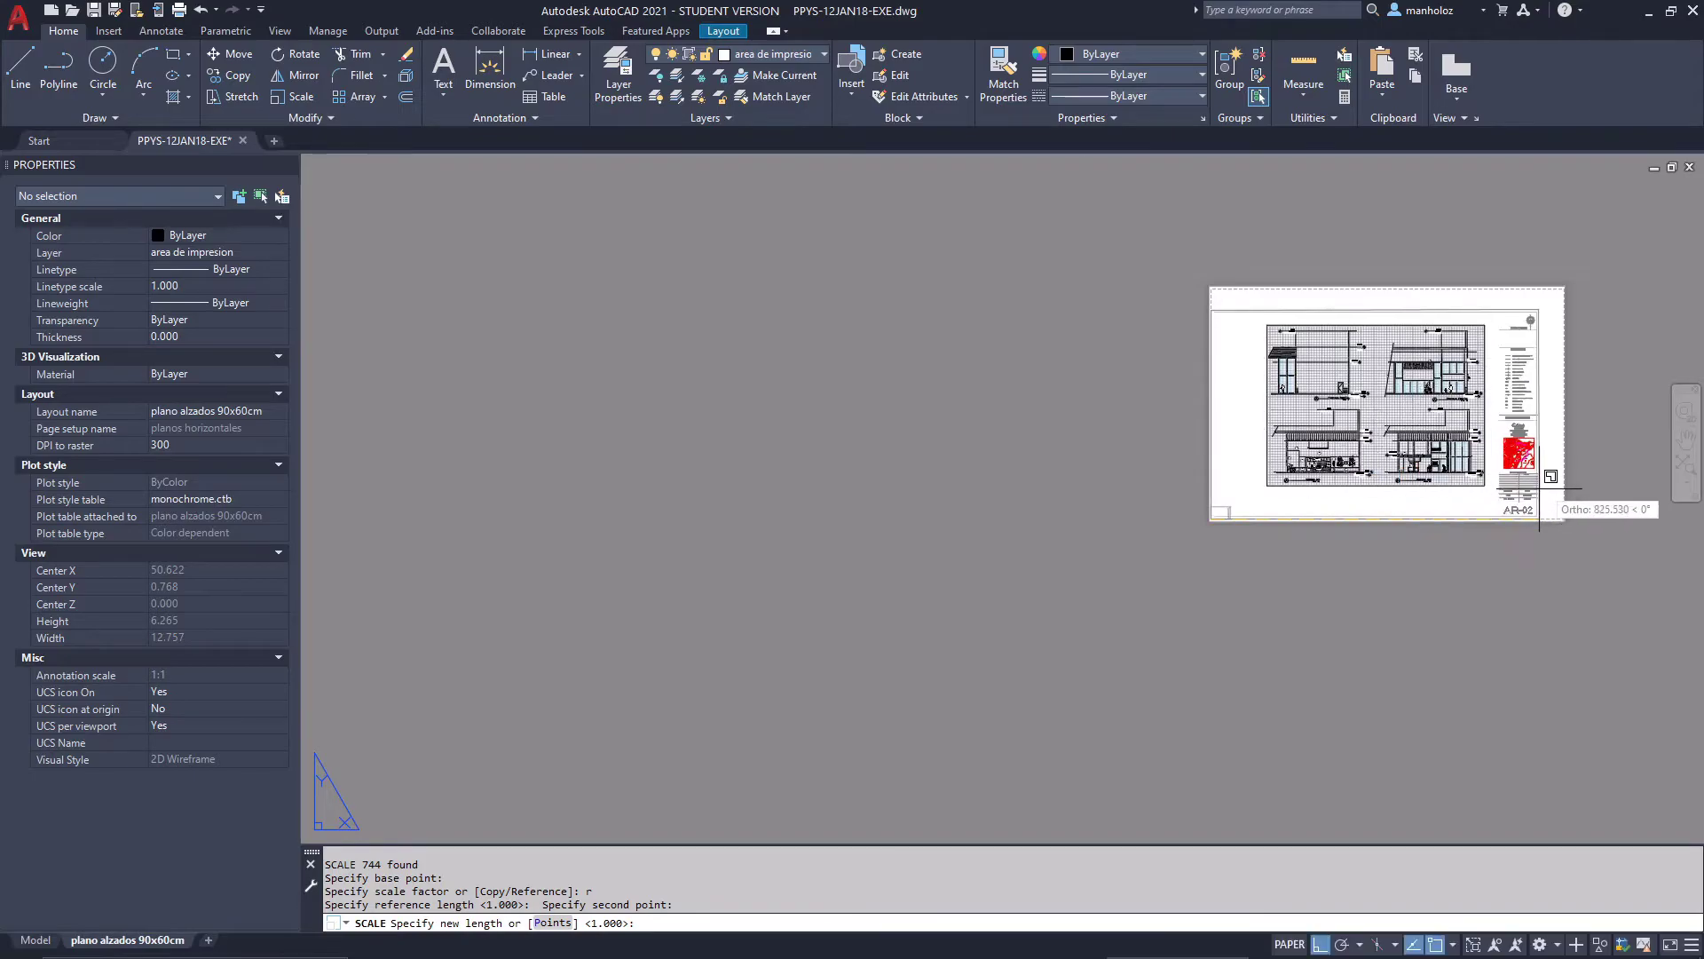
{"action": "scroll", "coordinate": [1509, 475], "scroll_direction": "up", "scroll_amount": 2}
{"action": "scroll", "coordinate": [1552, 478], "scroll_direction": "up", "scroll_amount": 2}
{"action": "scroll", "coordinate": [1562, 465], "scroll_direction": "down", "scroll_amount": 4}
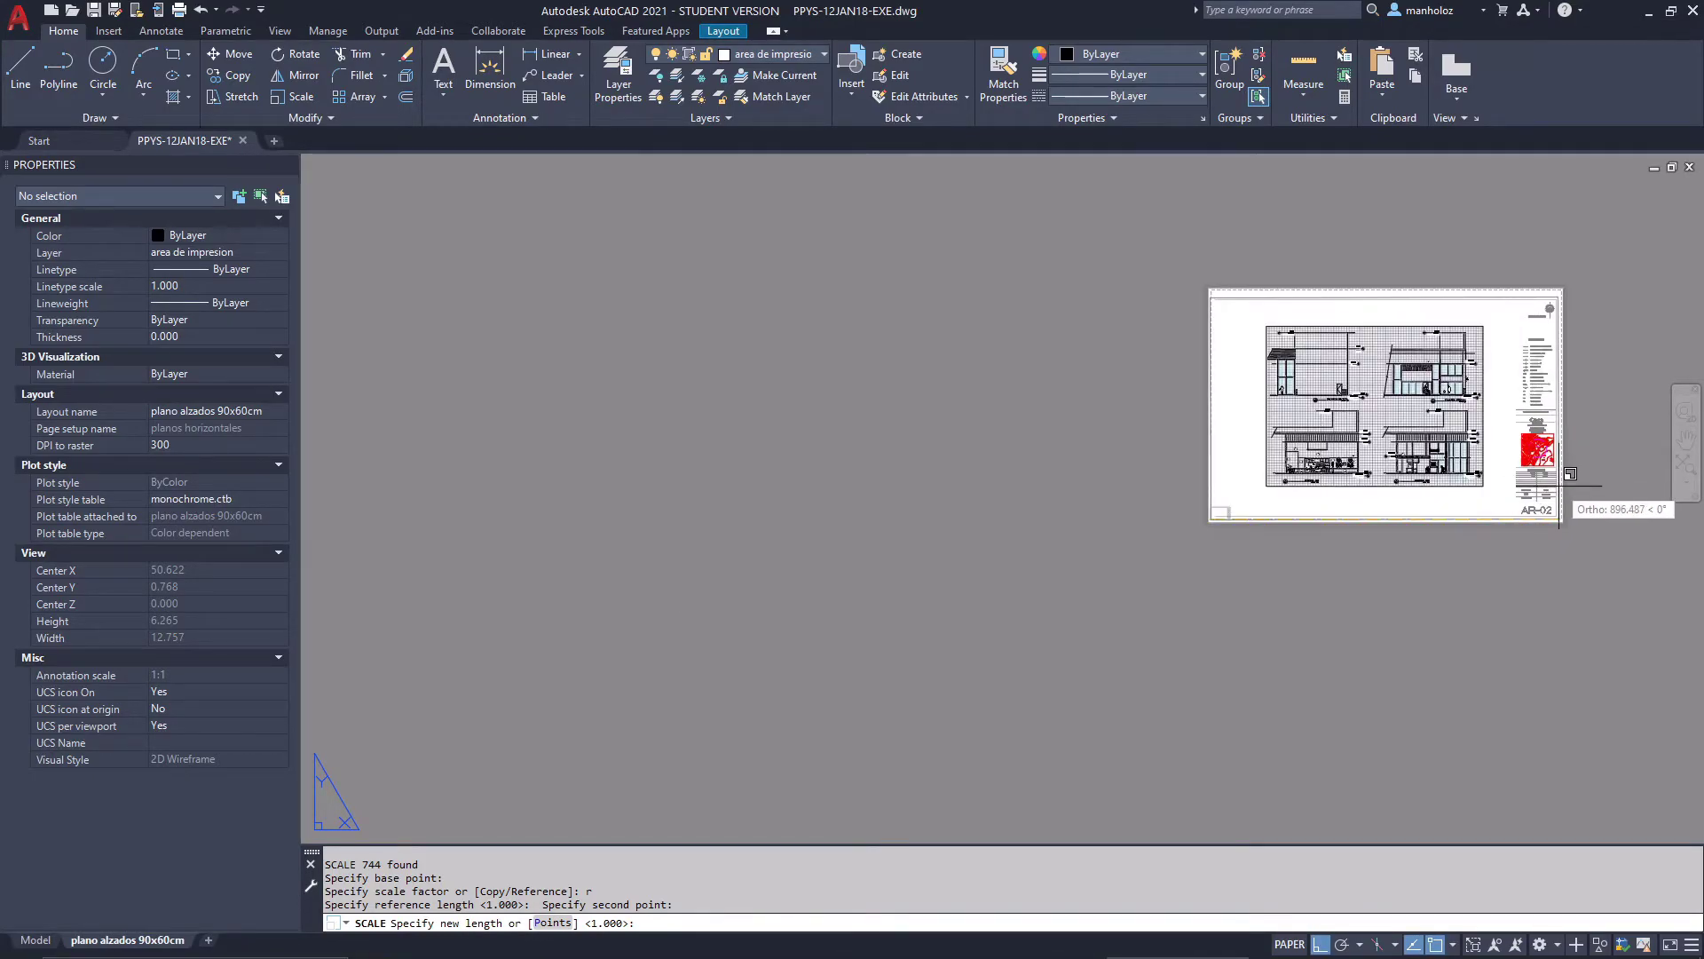
{"action": "key", "text": "Escape"}
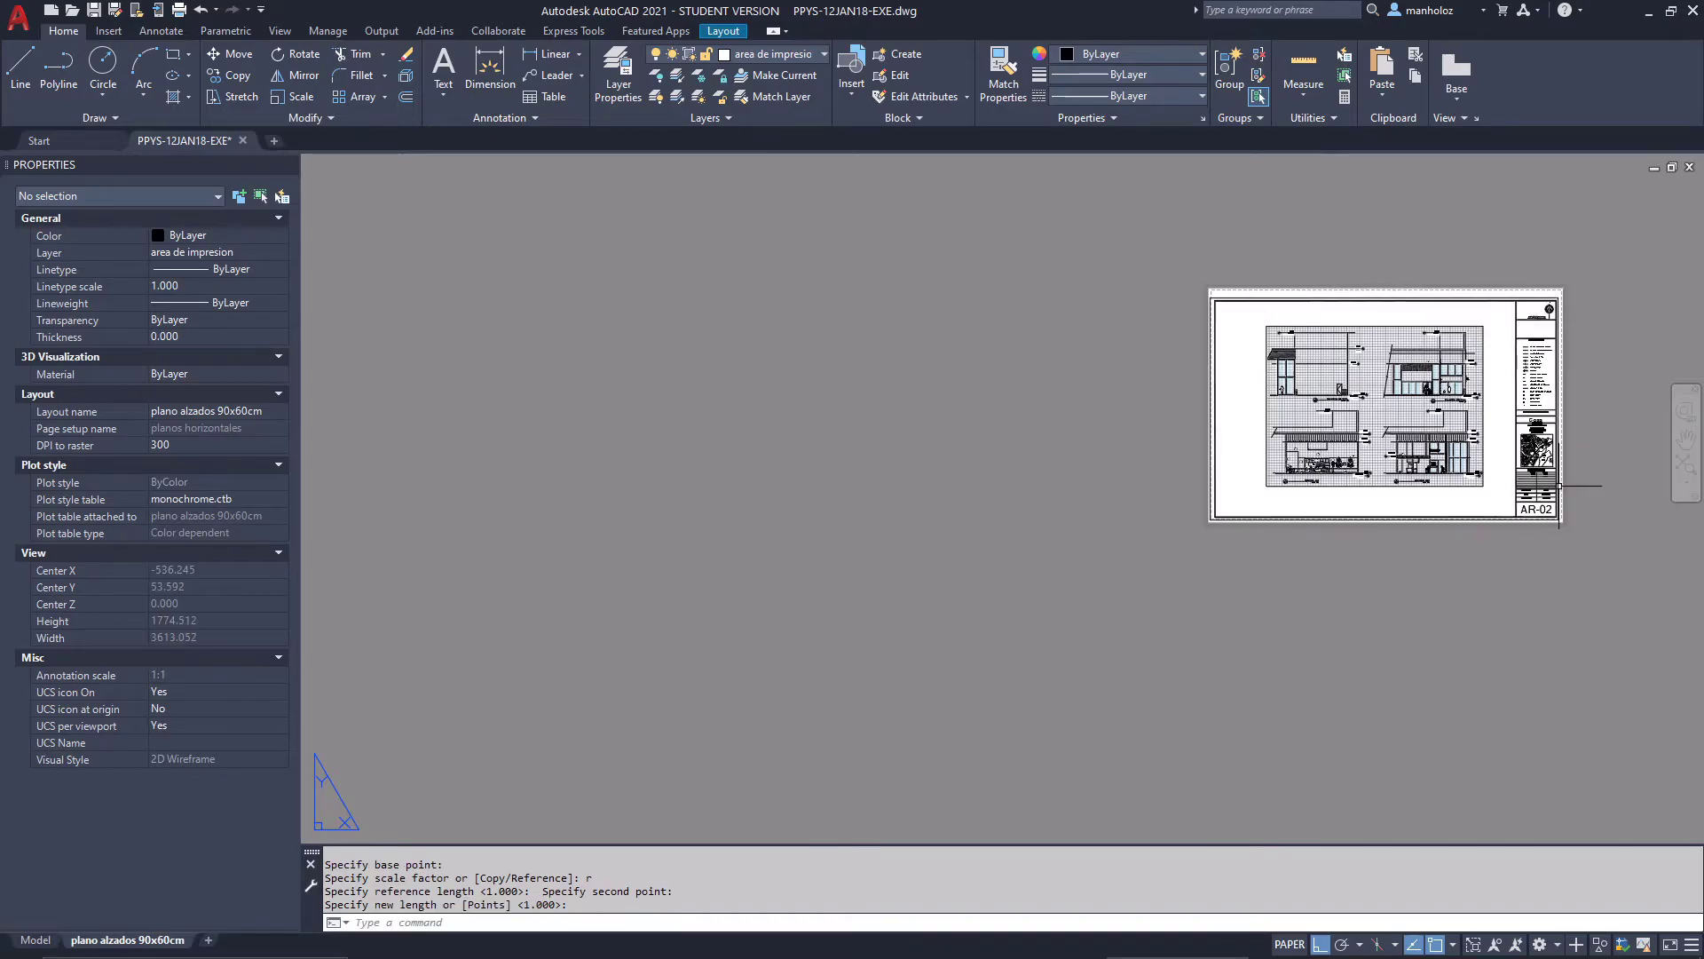
{"action": "key", "text": "Escape"}
Zoom to extents to show the whole sheet
{"action": "type", "text": "z"}
{"action": "key", "text": "Return"}
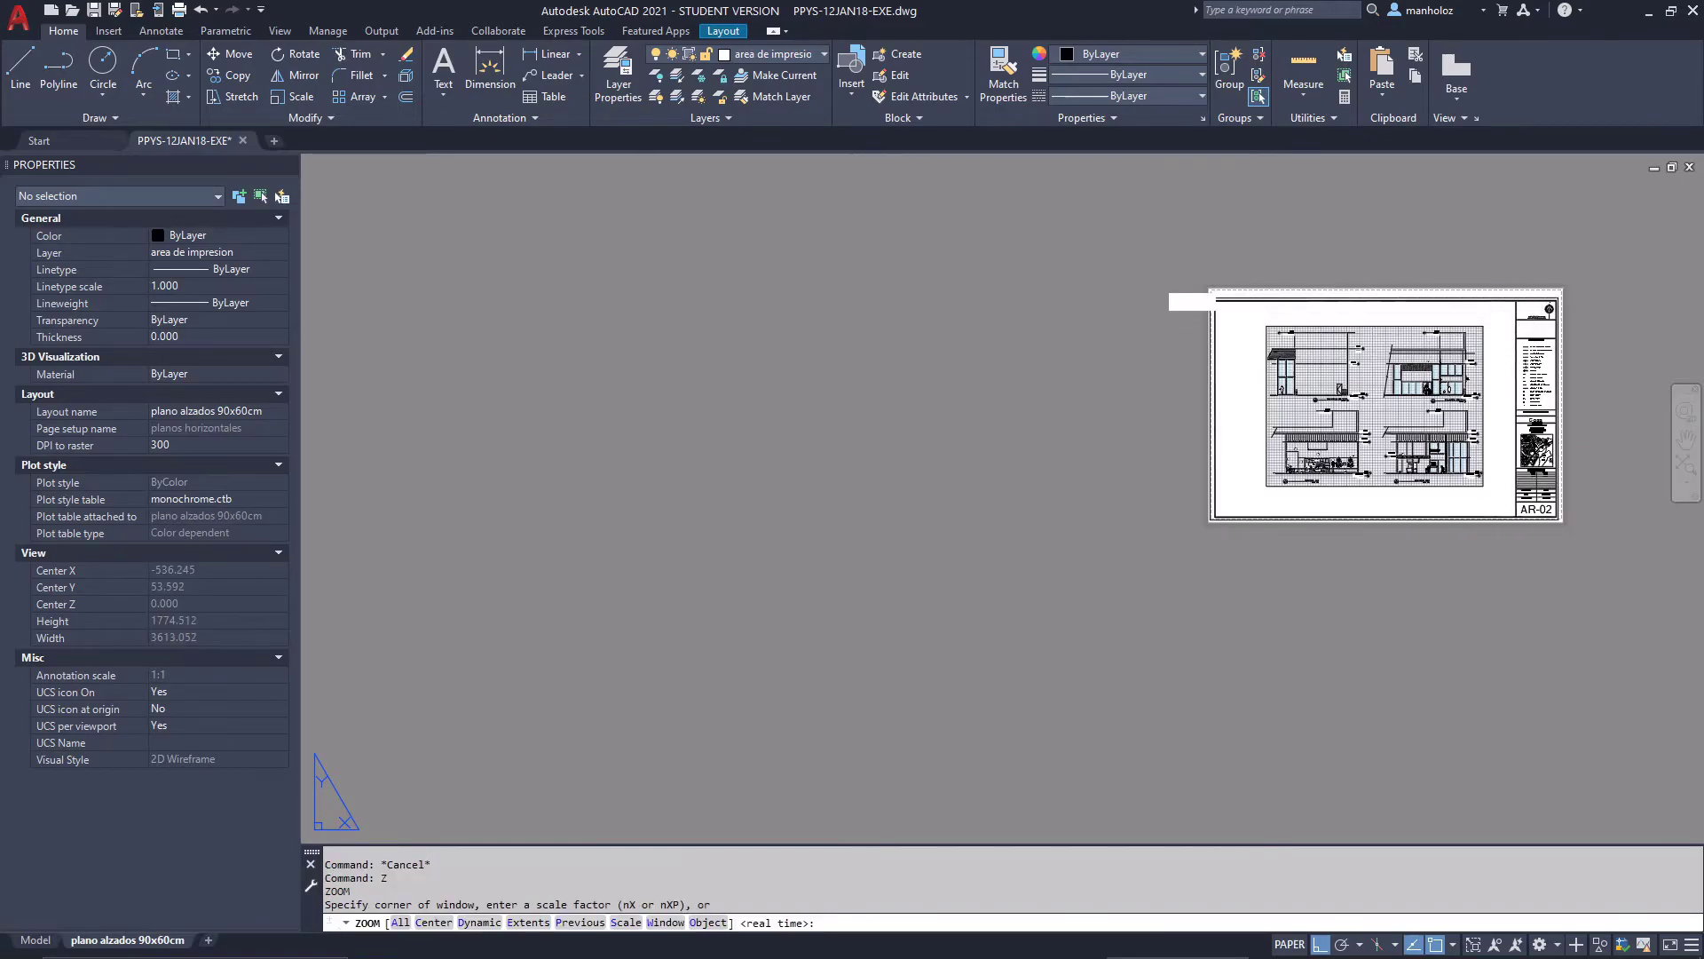
{"action": "type", "text": "e"}
{"action": "key", "text": "Return"}
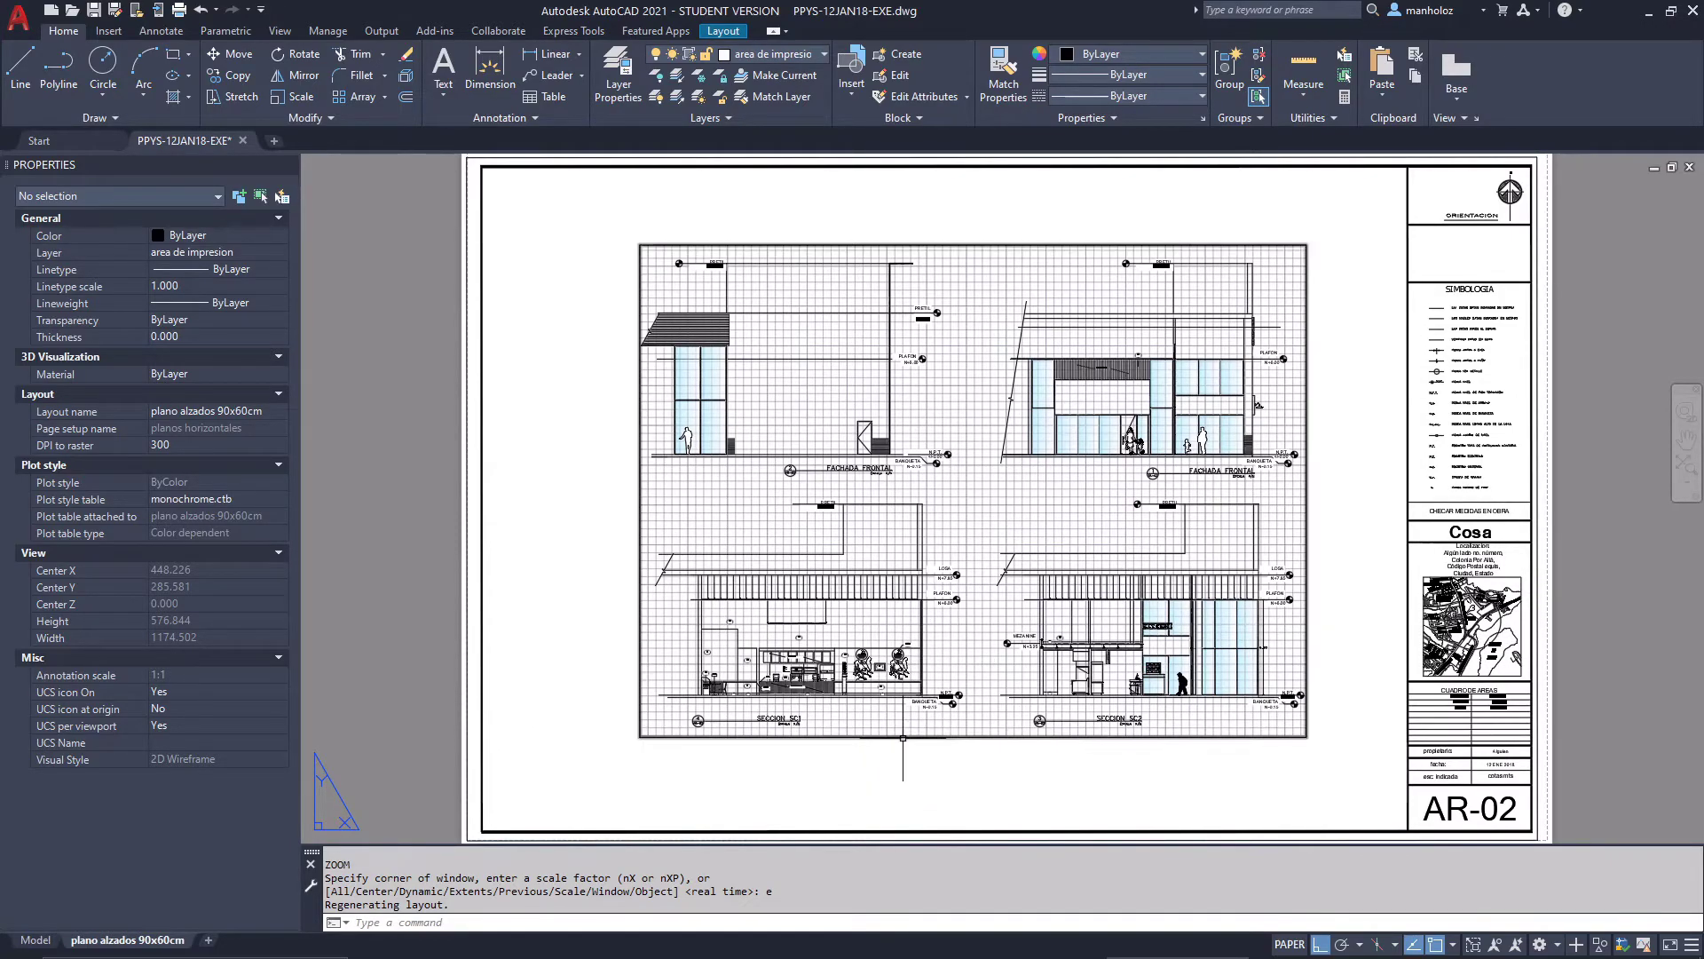
Set the elevation viewport's scale to 1:50, passing briefly through 1:100
{"action": "double_click", "coordinate": [967, 365]}
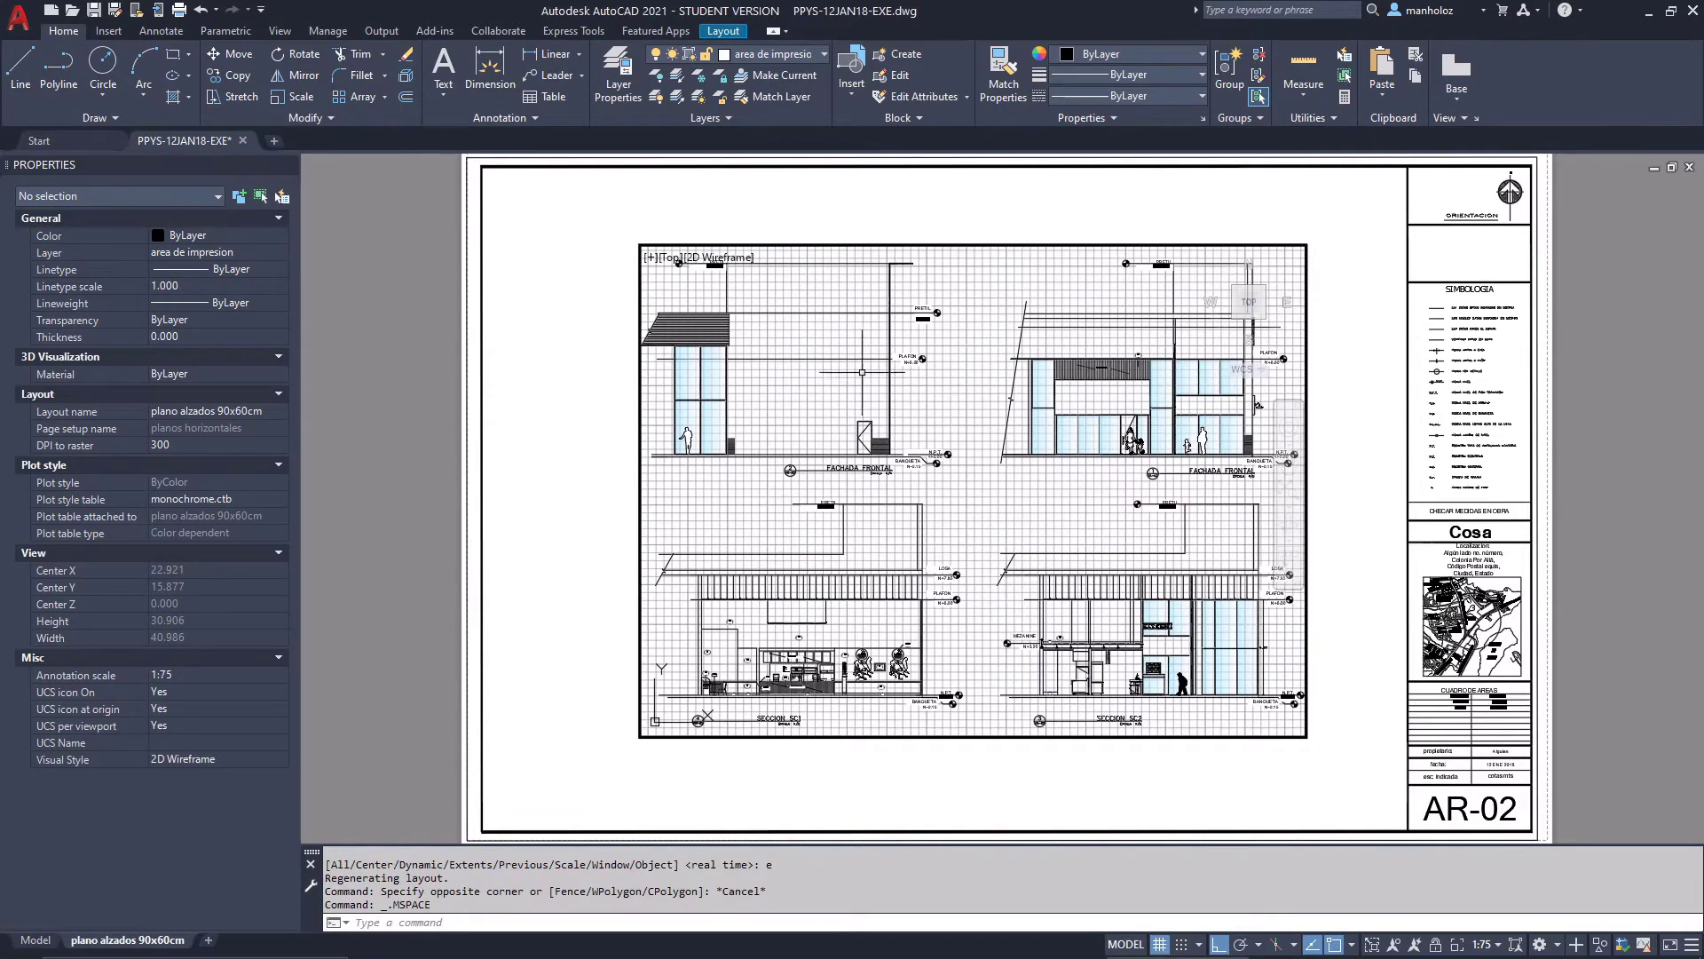
{"action": "left_click", "coordinate": [1484, 944]}
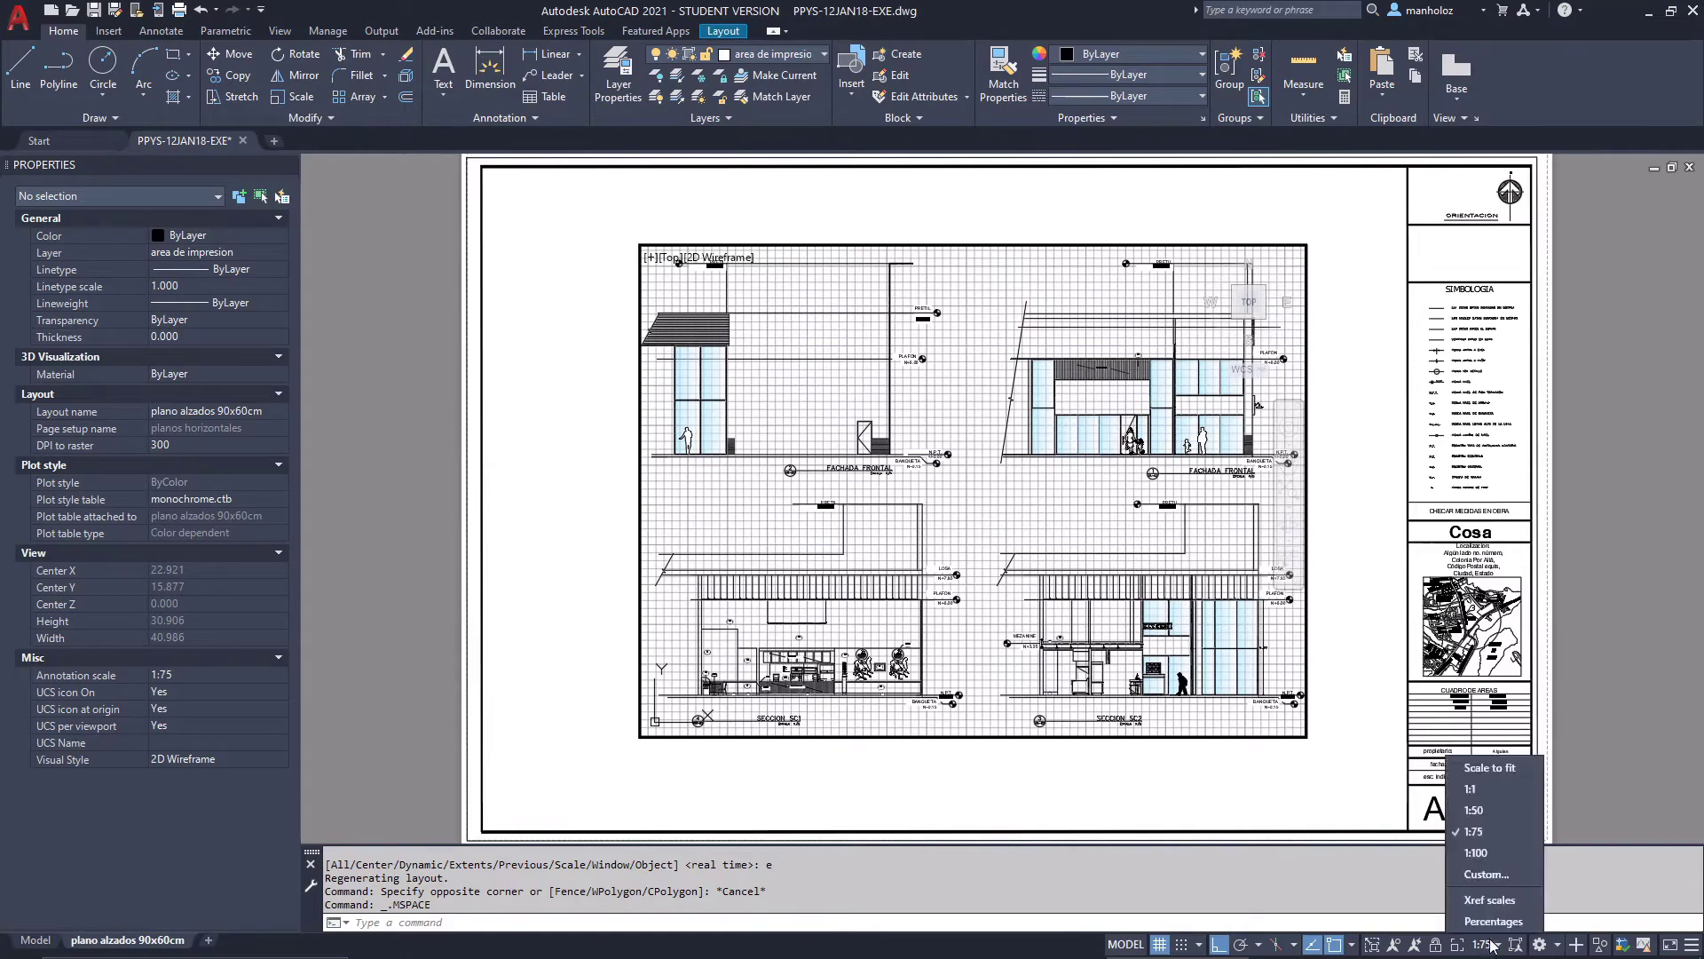
{"action": "left_click", "coordinate": [1486, 858]}
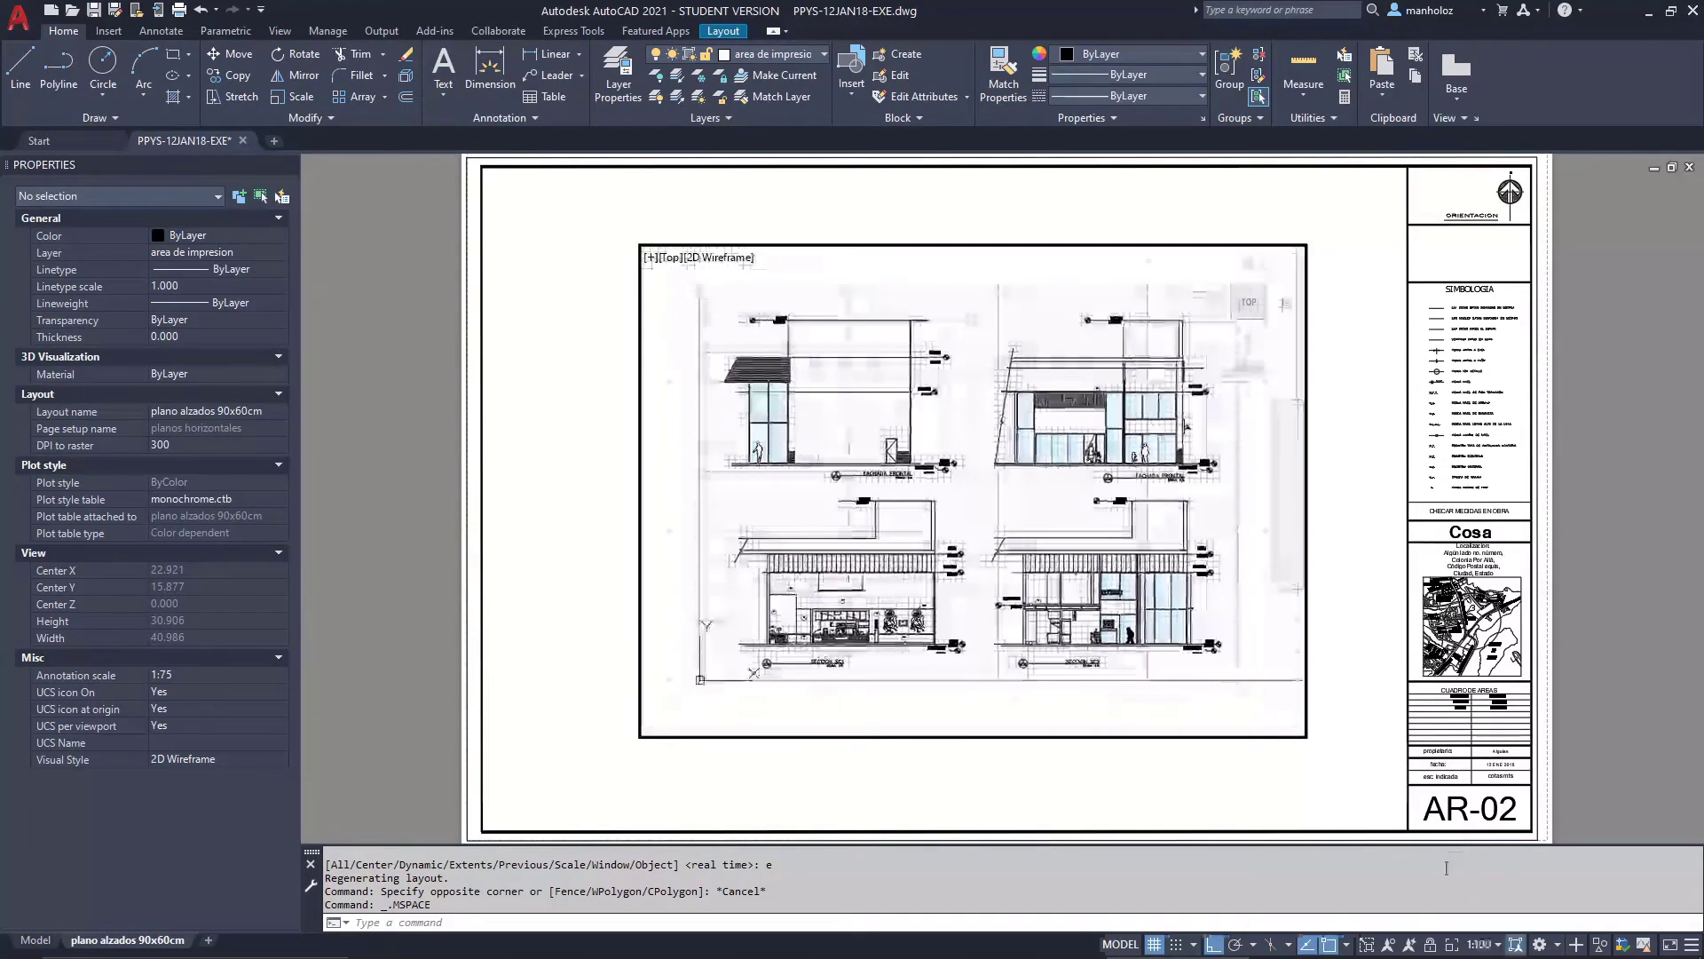
{"action": "left_click", "coordinate": [1487, 945]}
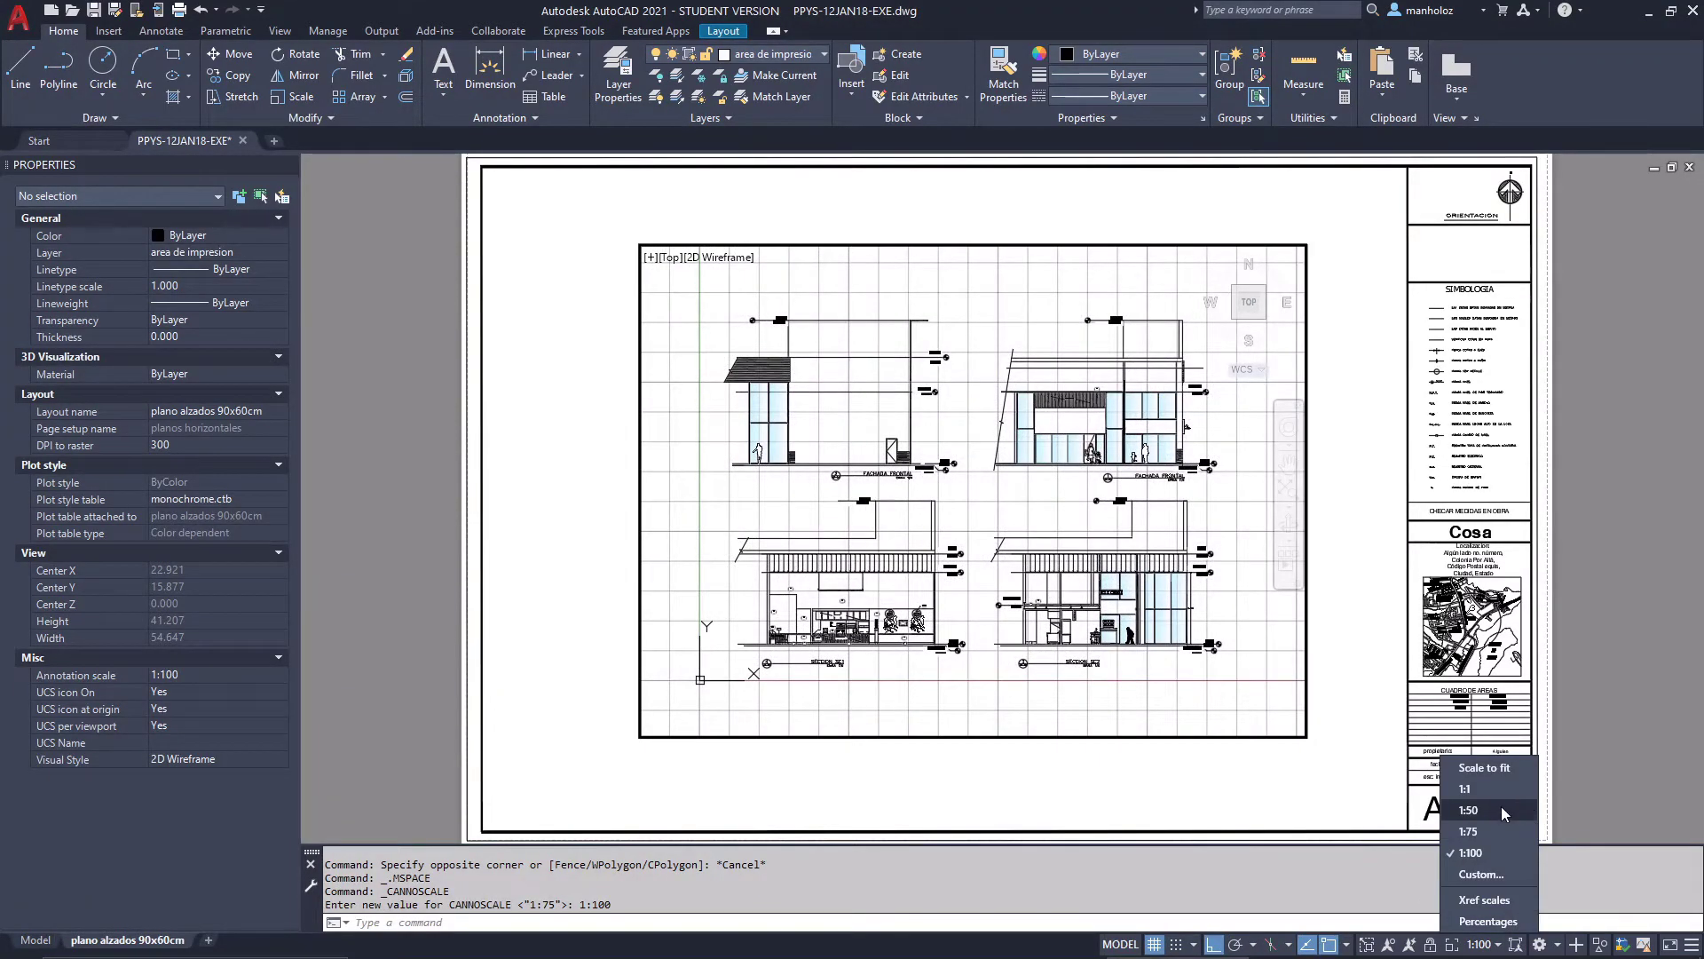
{"action": "left_click", "coordinate": [1500, 809]}
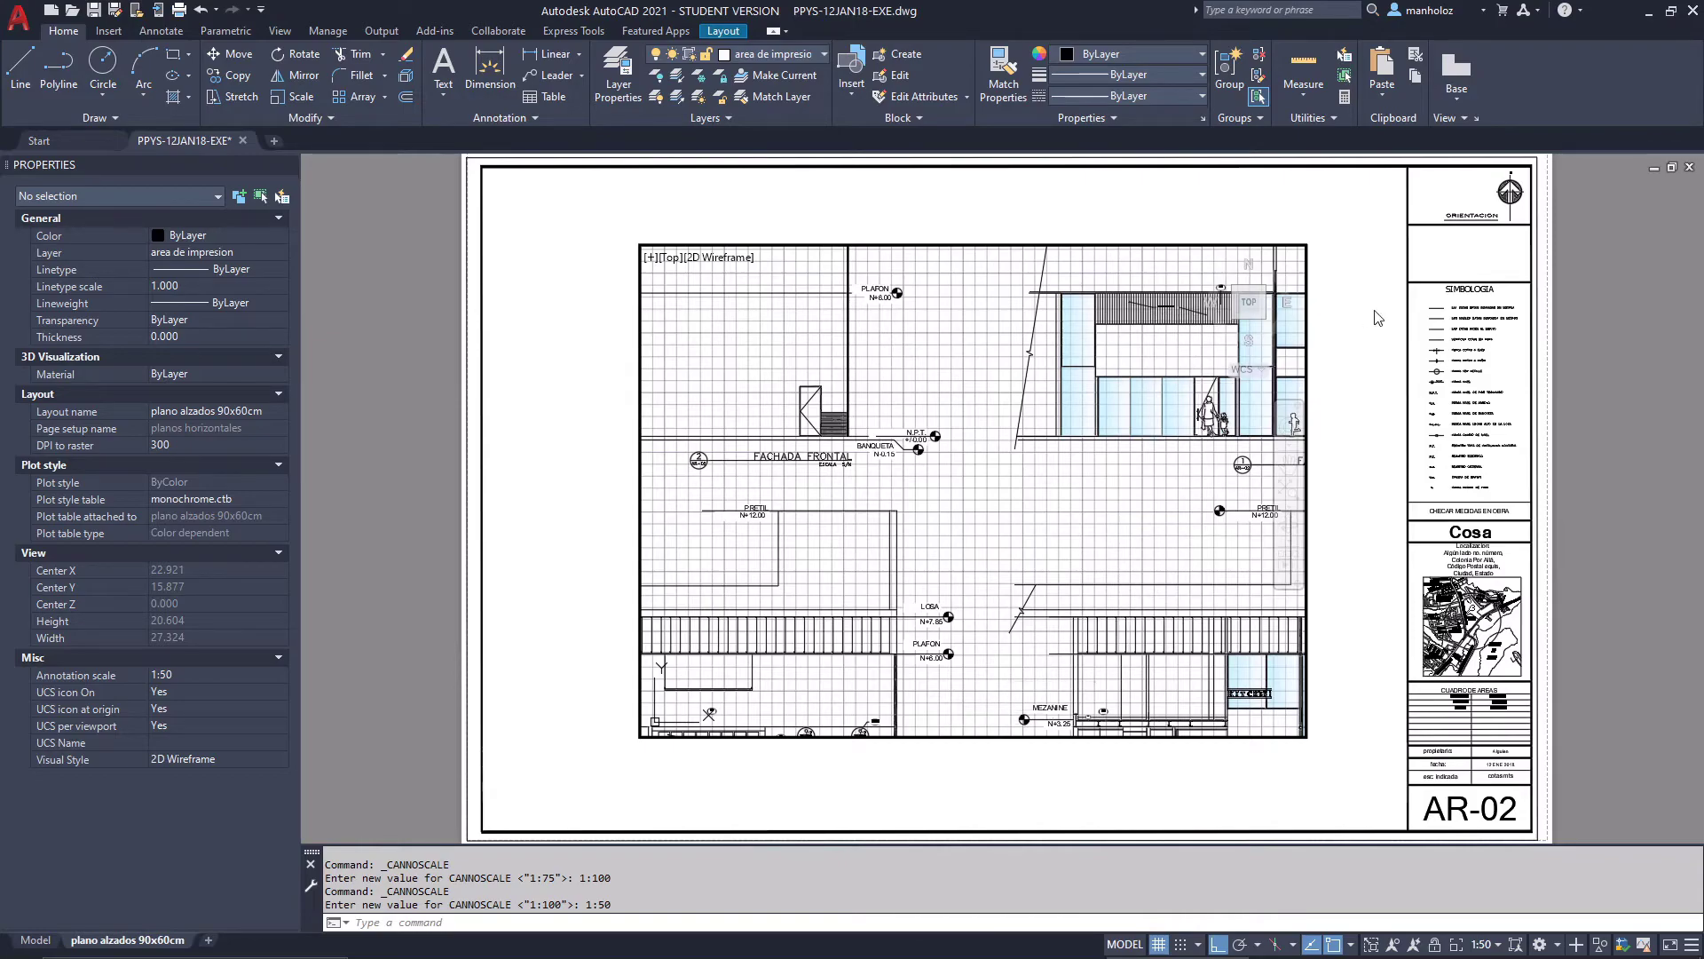
{"action": "double_click", "coordinate": [1348, 322]}
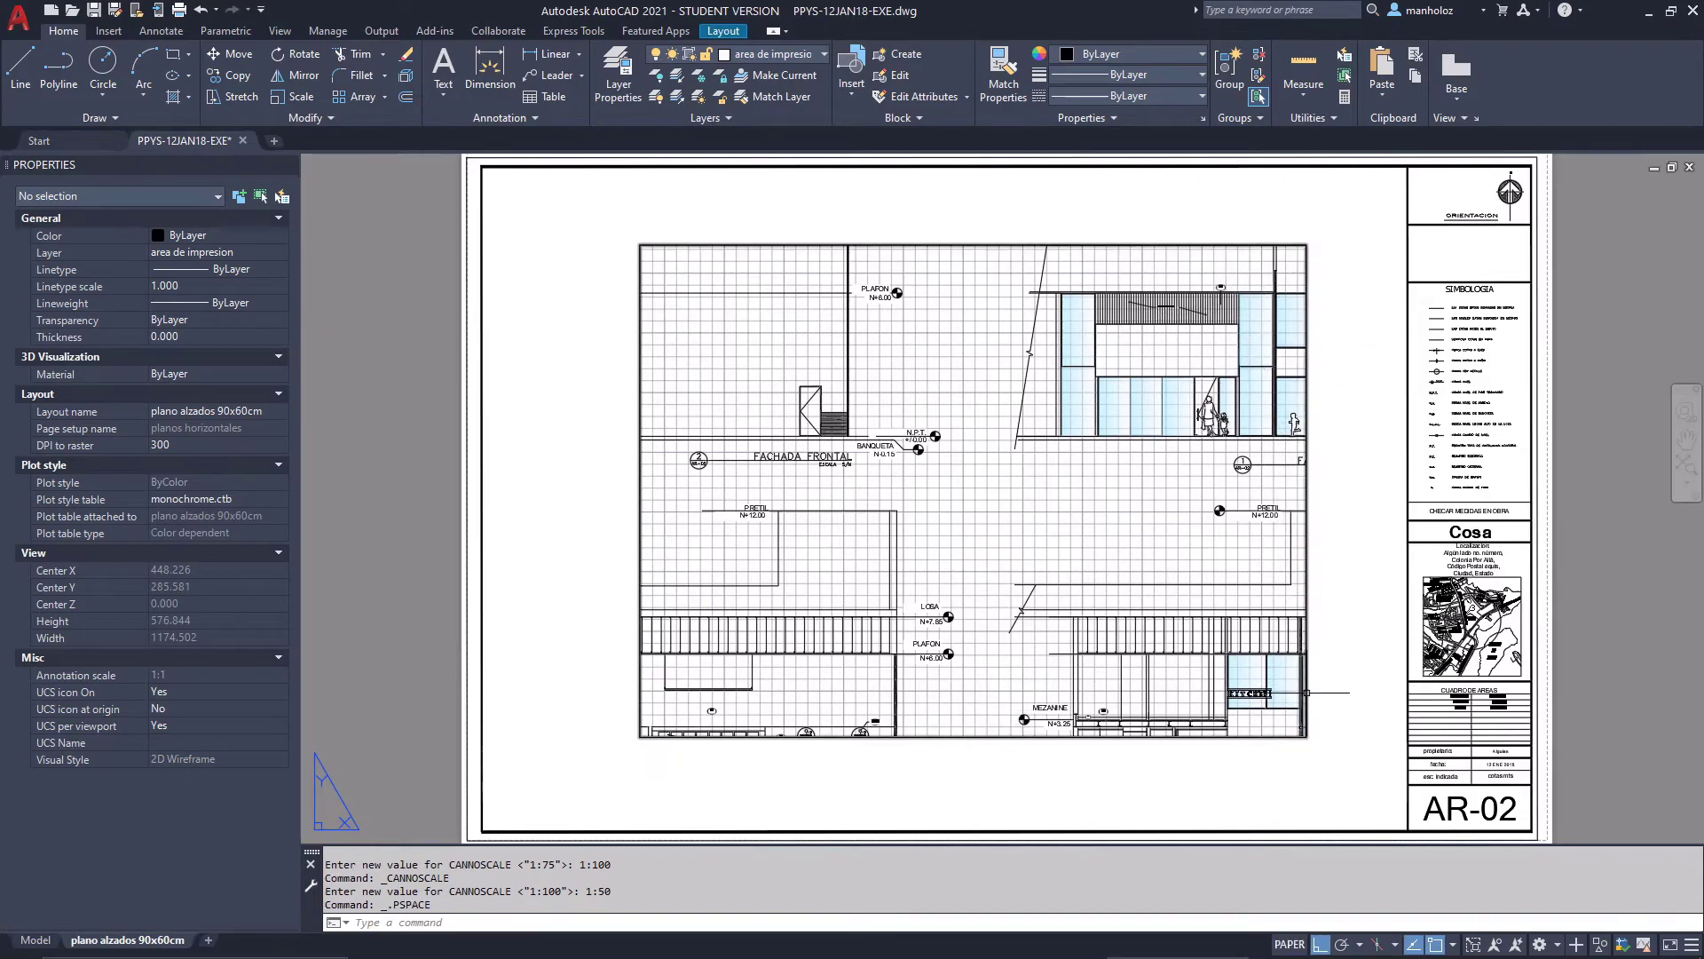
{"action": "left_click", "coordinate": [1307, 692]}
{"action": "left_click", "coordinate": [1307, 736]}
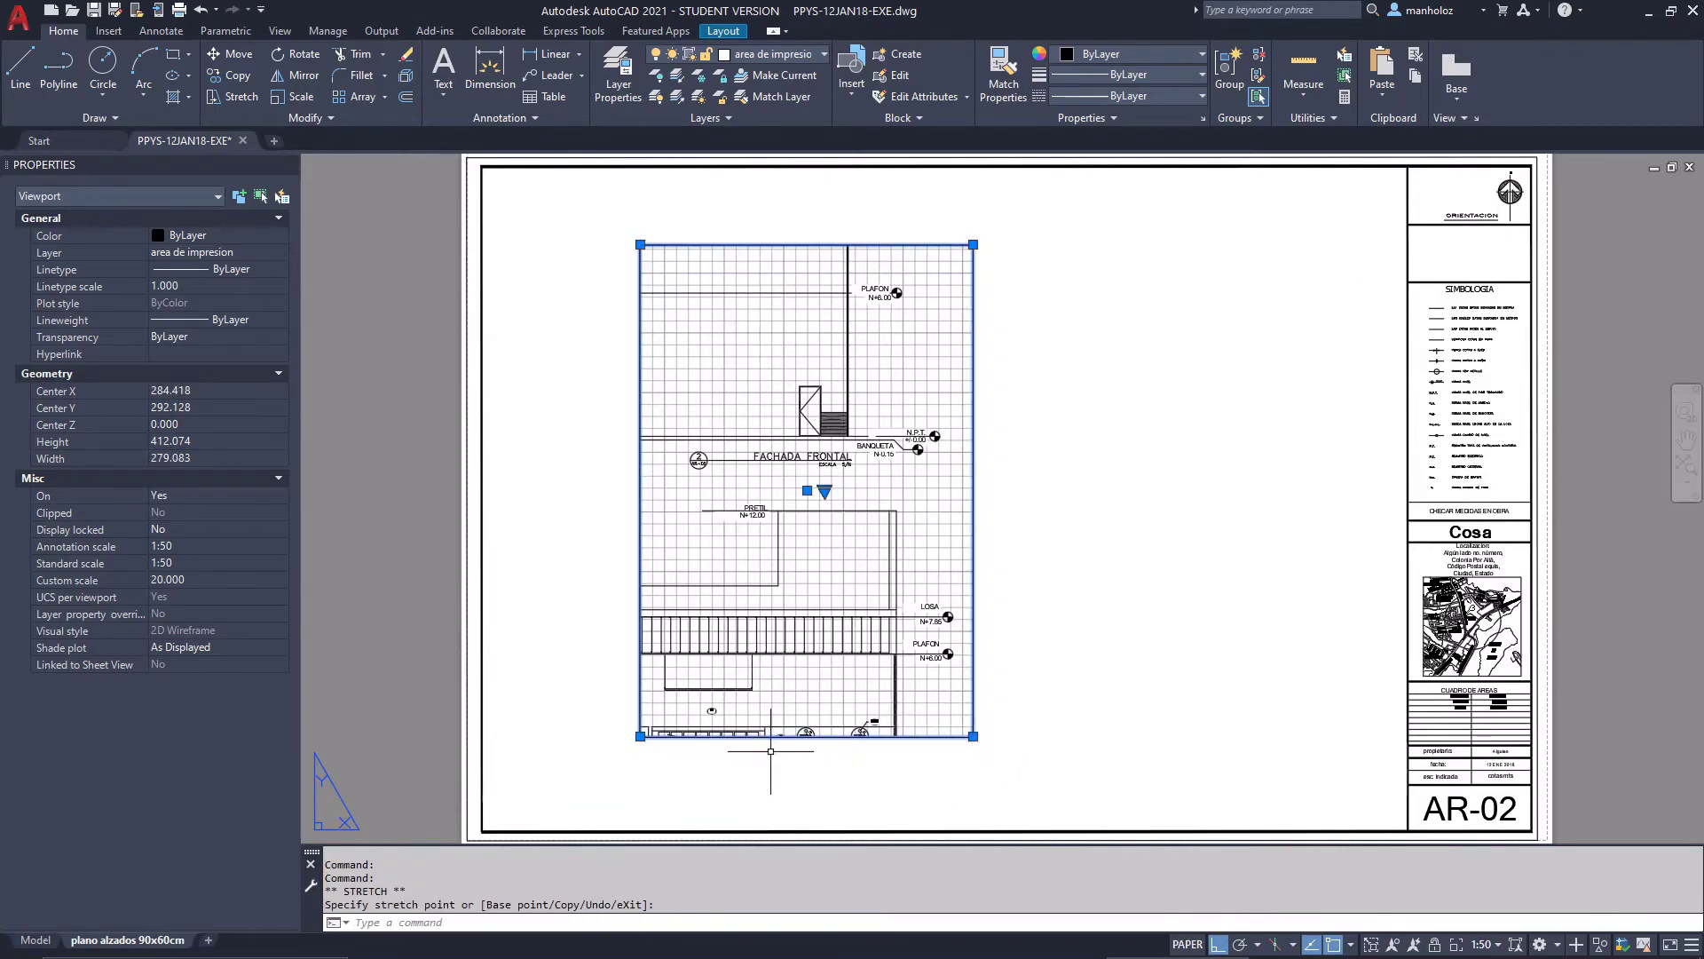
{"action": "left_click", "coordinate": [640, 736]}
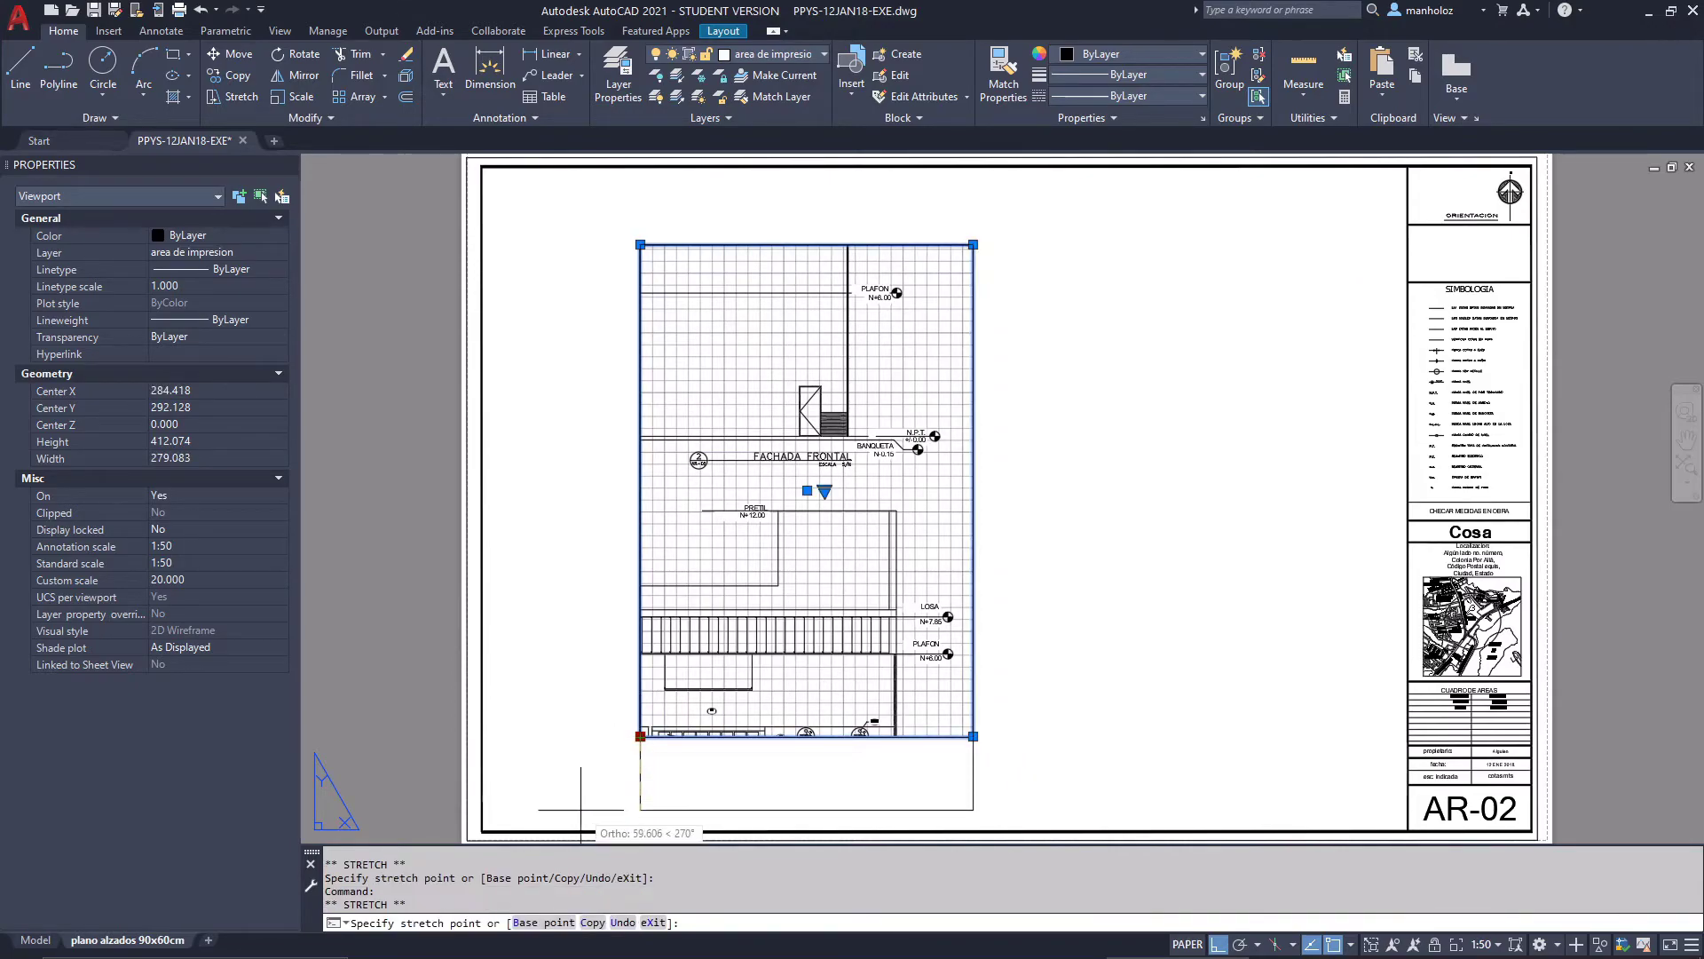
{"action": "left_click", "coordinate": [581, 830]}
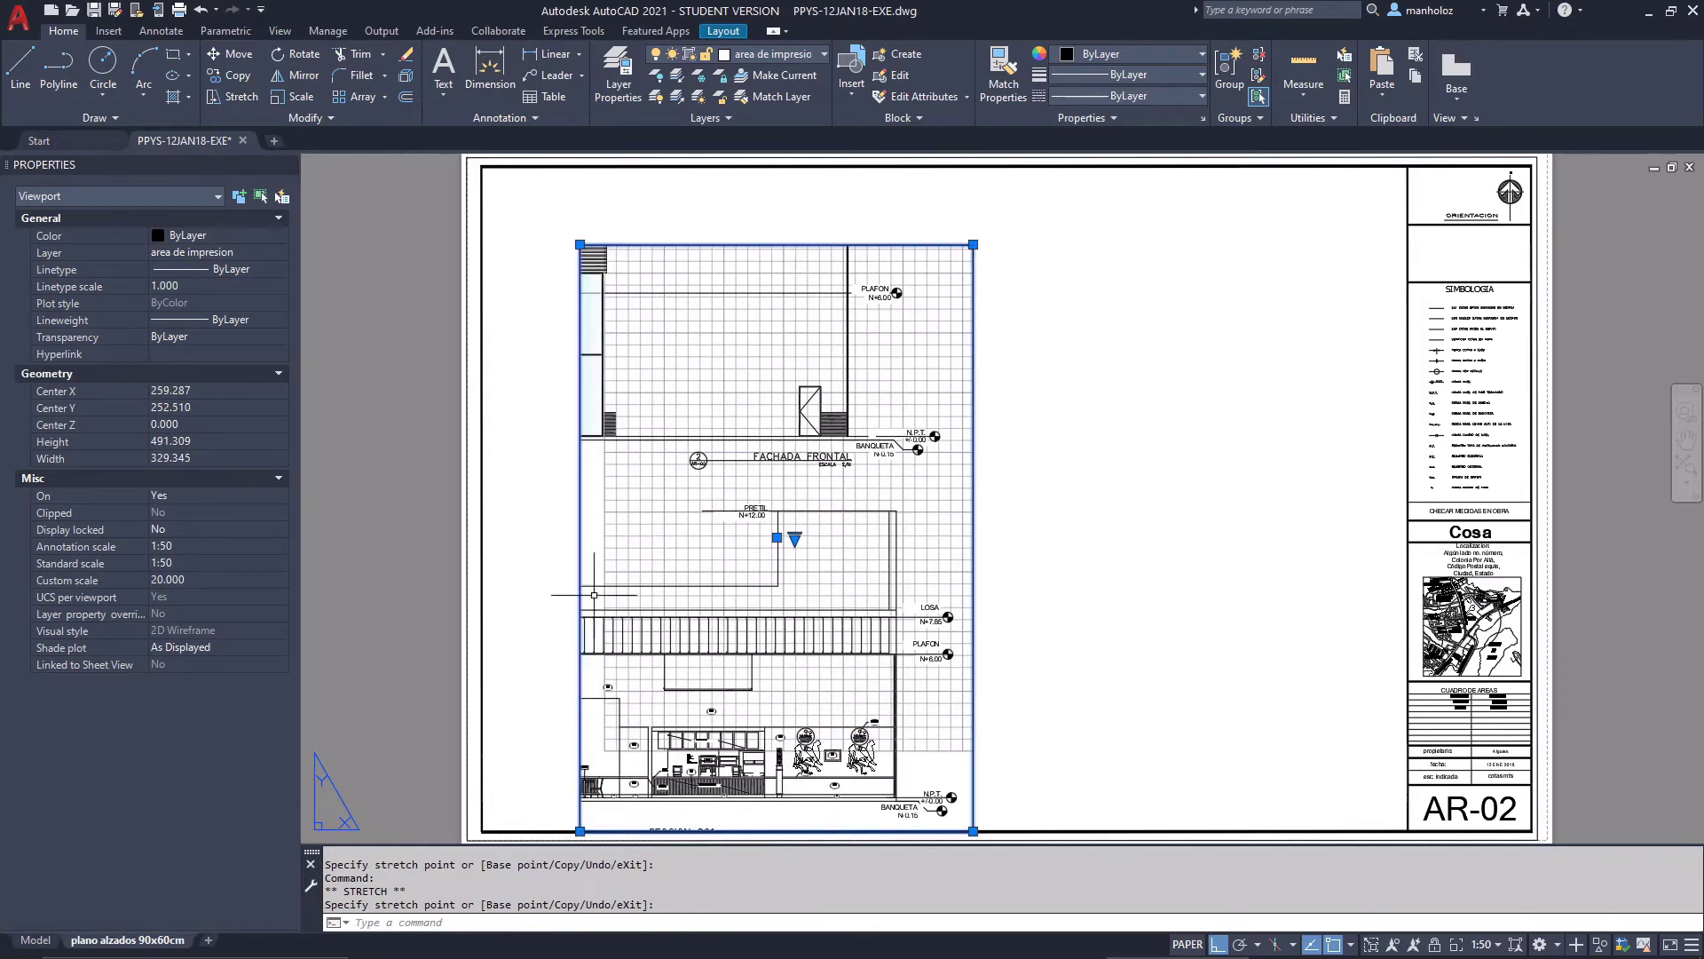
{"action": "left_click", "coordinate": [580, 245]}
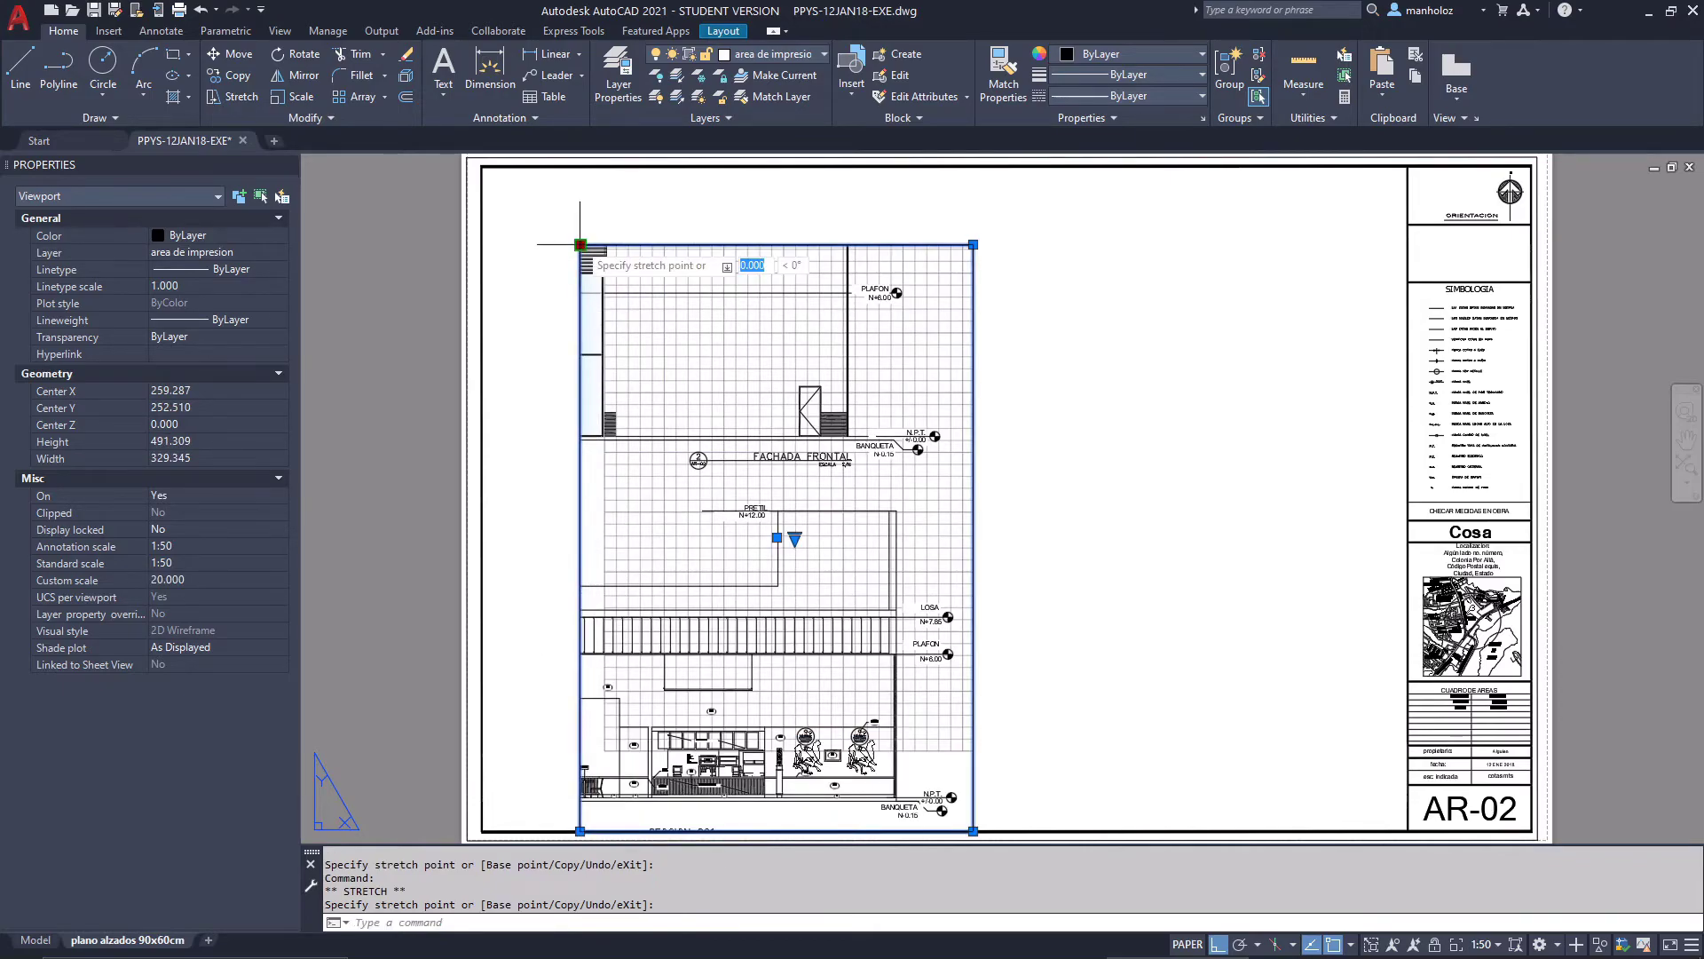
{"action": "left_click", "coordinate": [481, 244]}
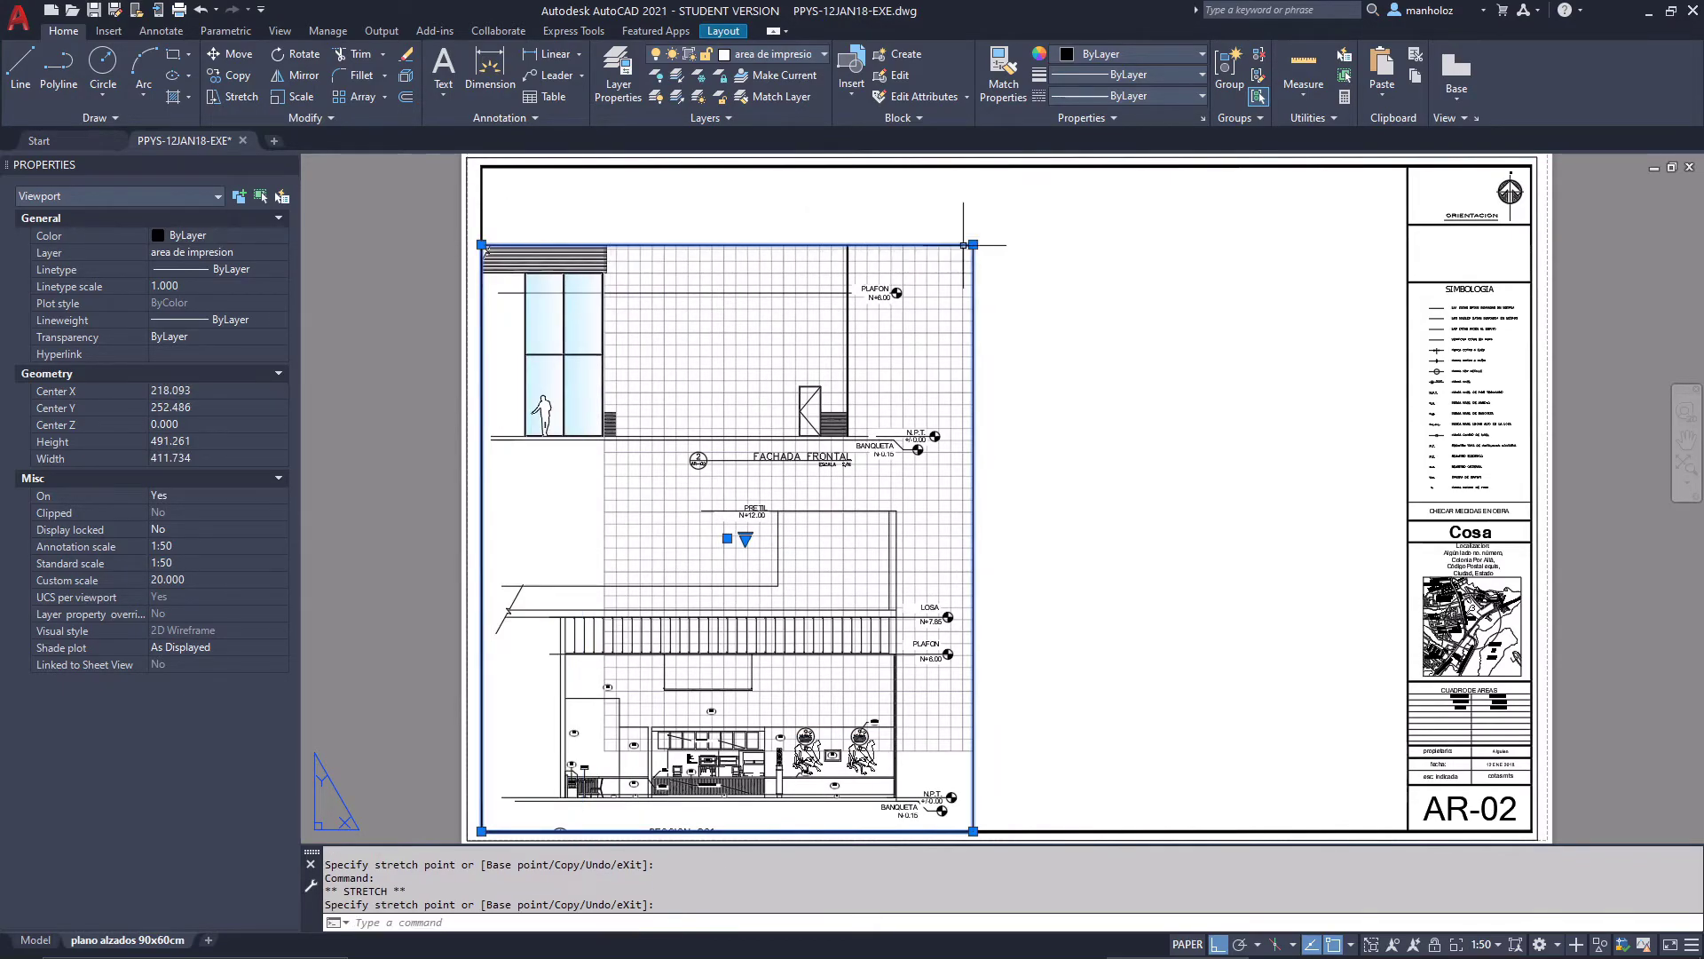
{"action": "left_click", "coordinate": [973, 244]}
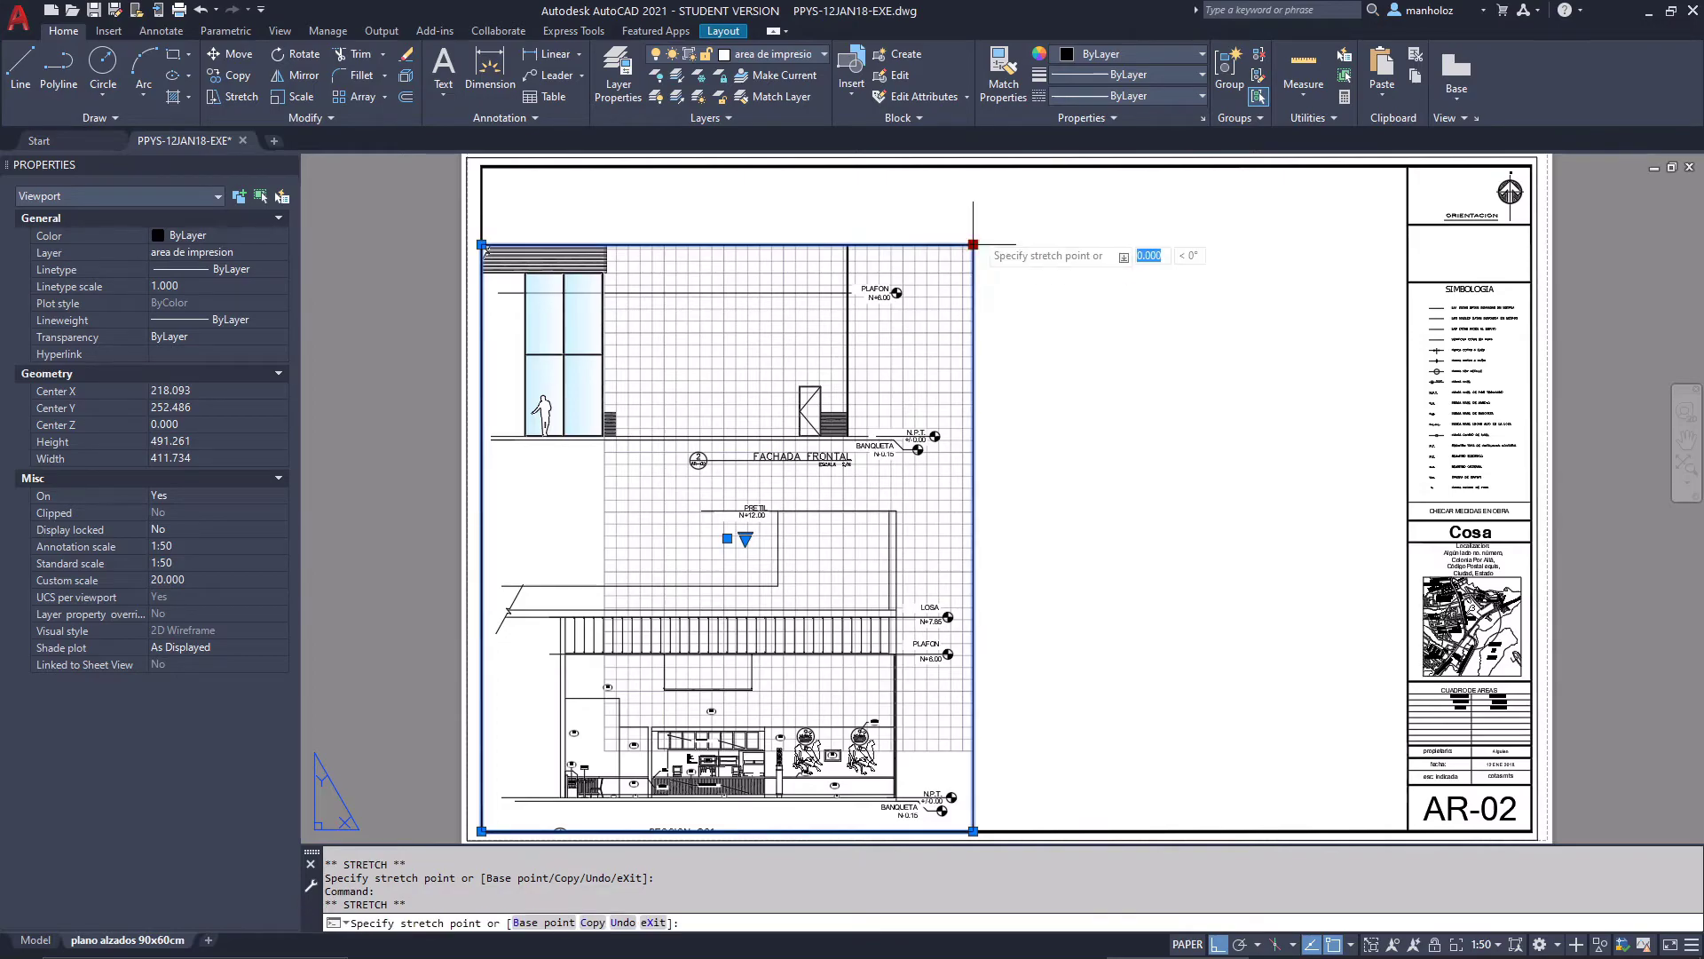
{"action": "left_click", "coordinate": [973, 165]}
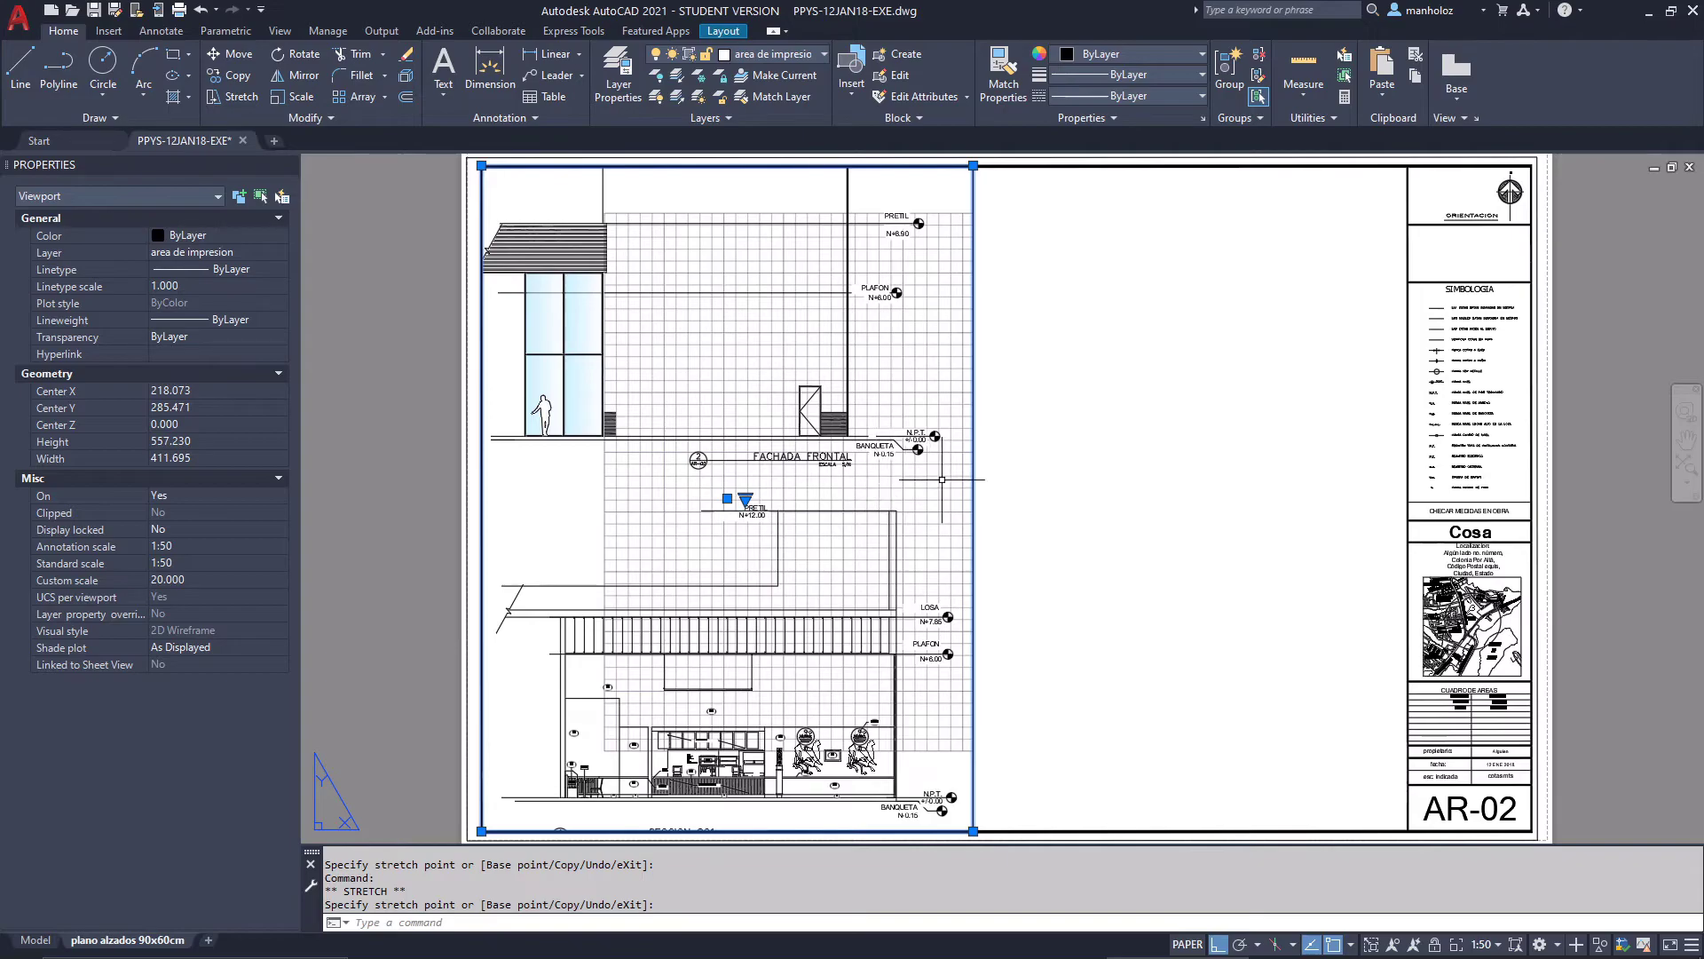
{"action": "key", "text": "Escape"}
{"action": "key", "text": "Escape"}
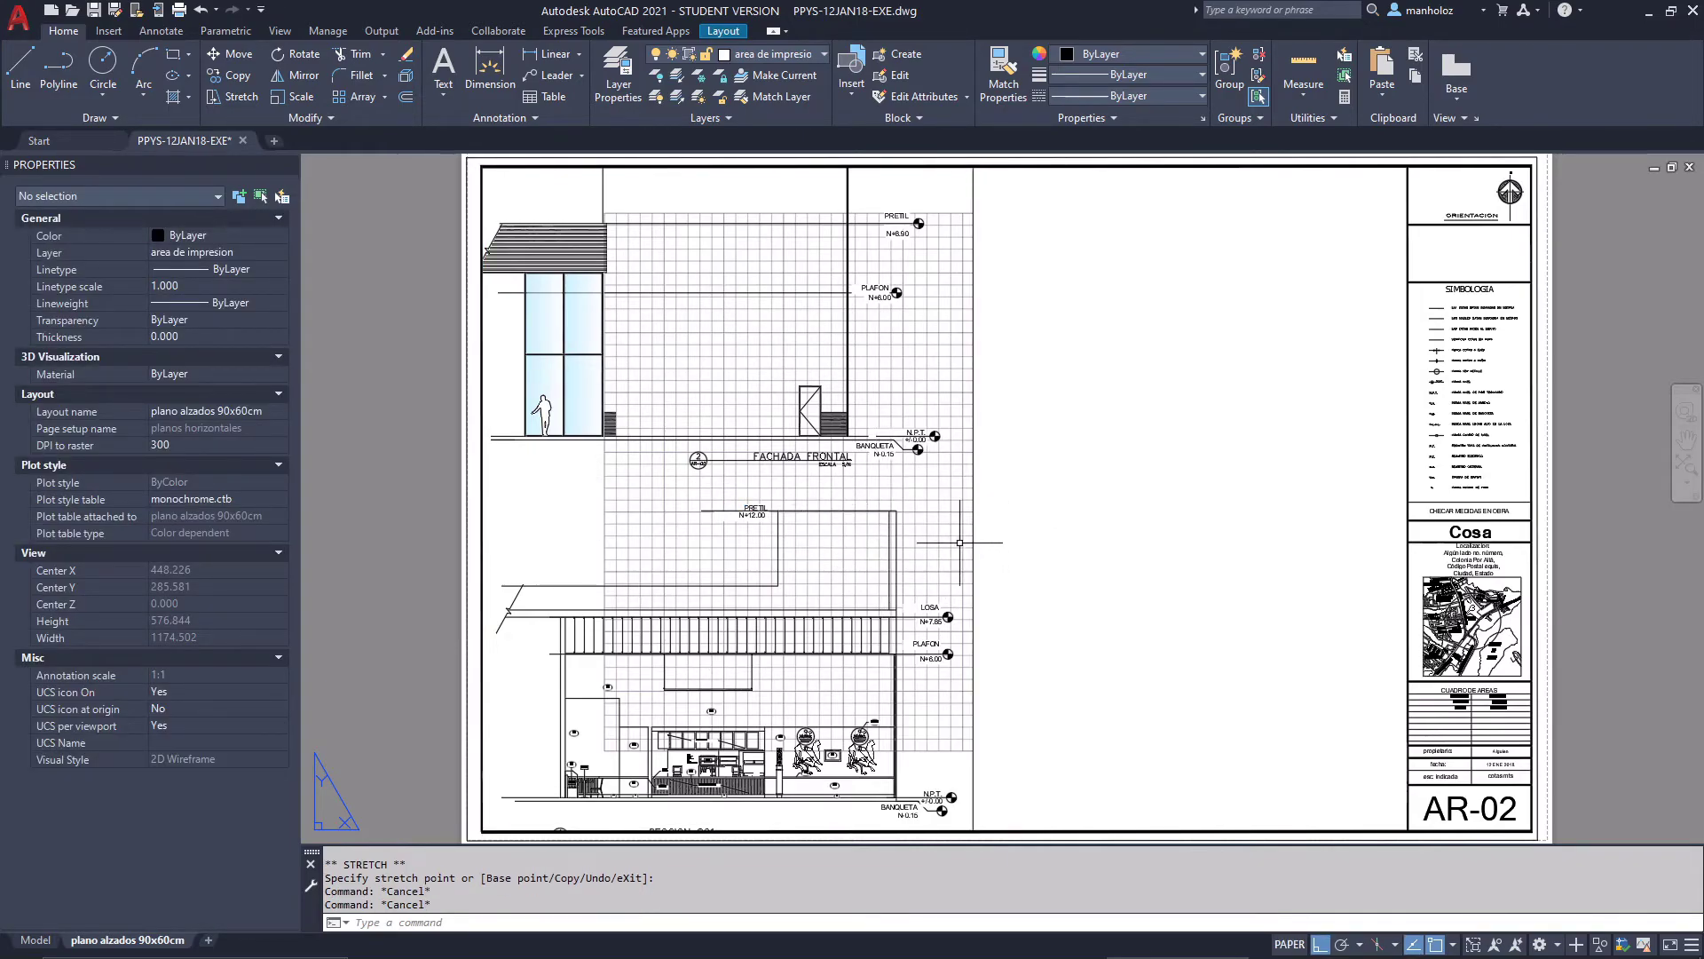
{"action": "left_click", "coordinate": [973, 533]}
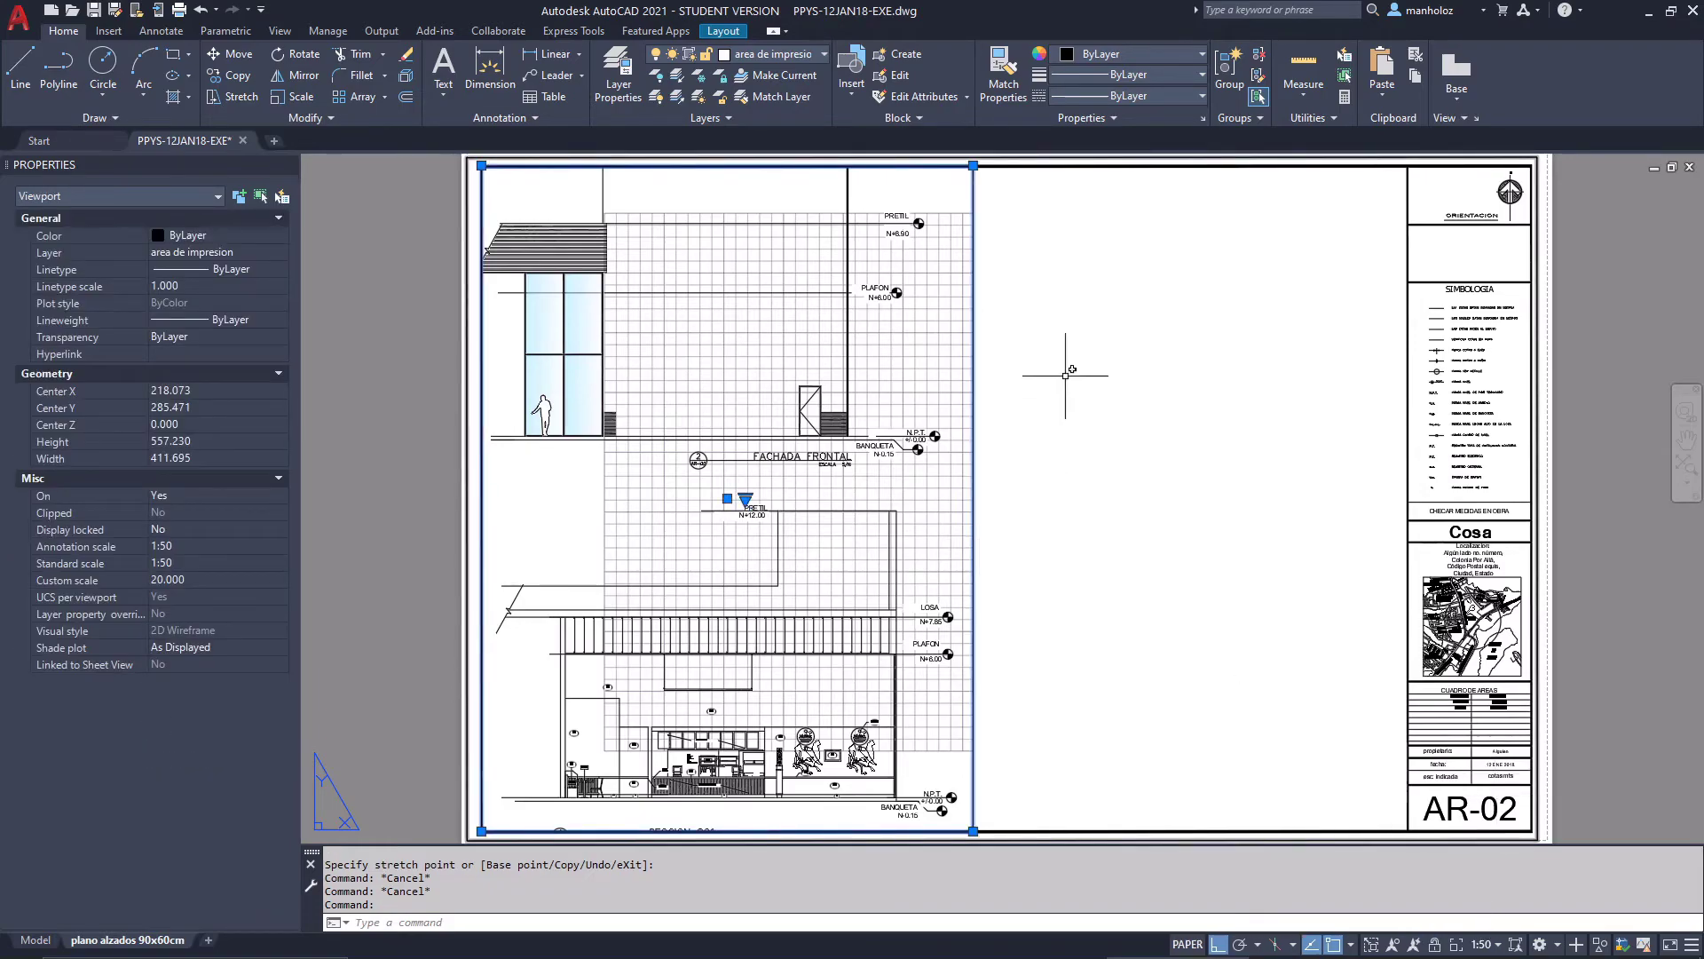
{"action": "key", "text": "Escape"}
{"action": "key", "text": "Escape"}
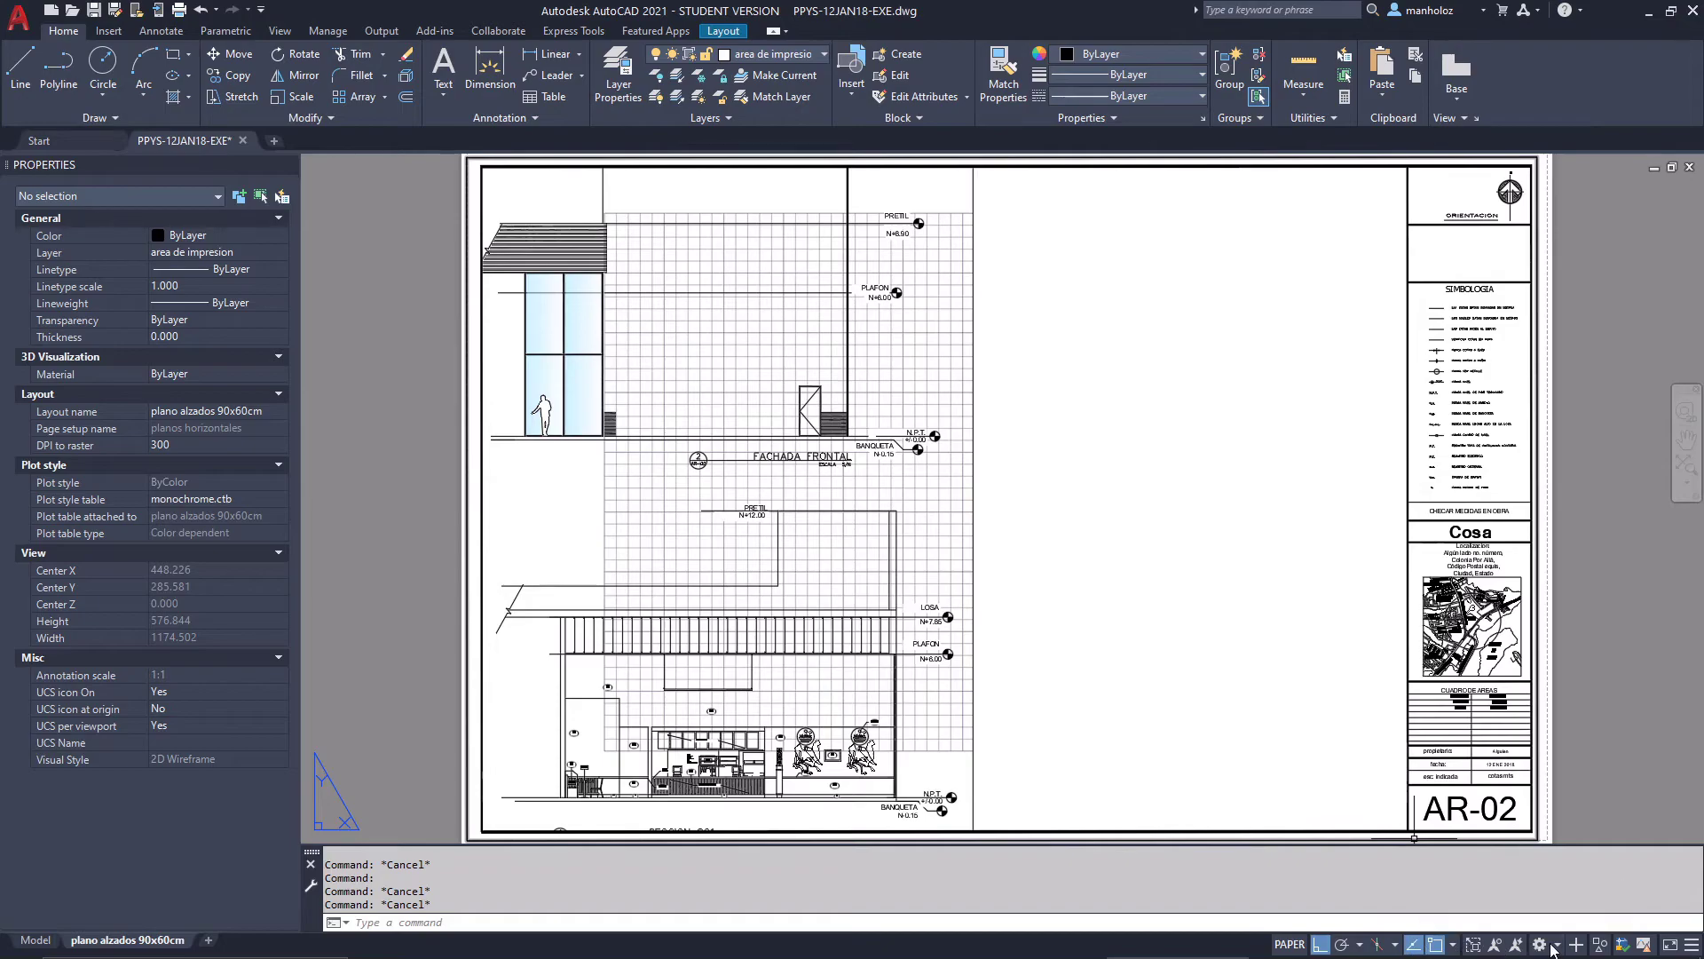
Add a custom 1:25 scale (1000 paper units = 25 drawing units) to the scale list
{"action": "left_click", "coordinate": [972, 733]}
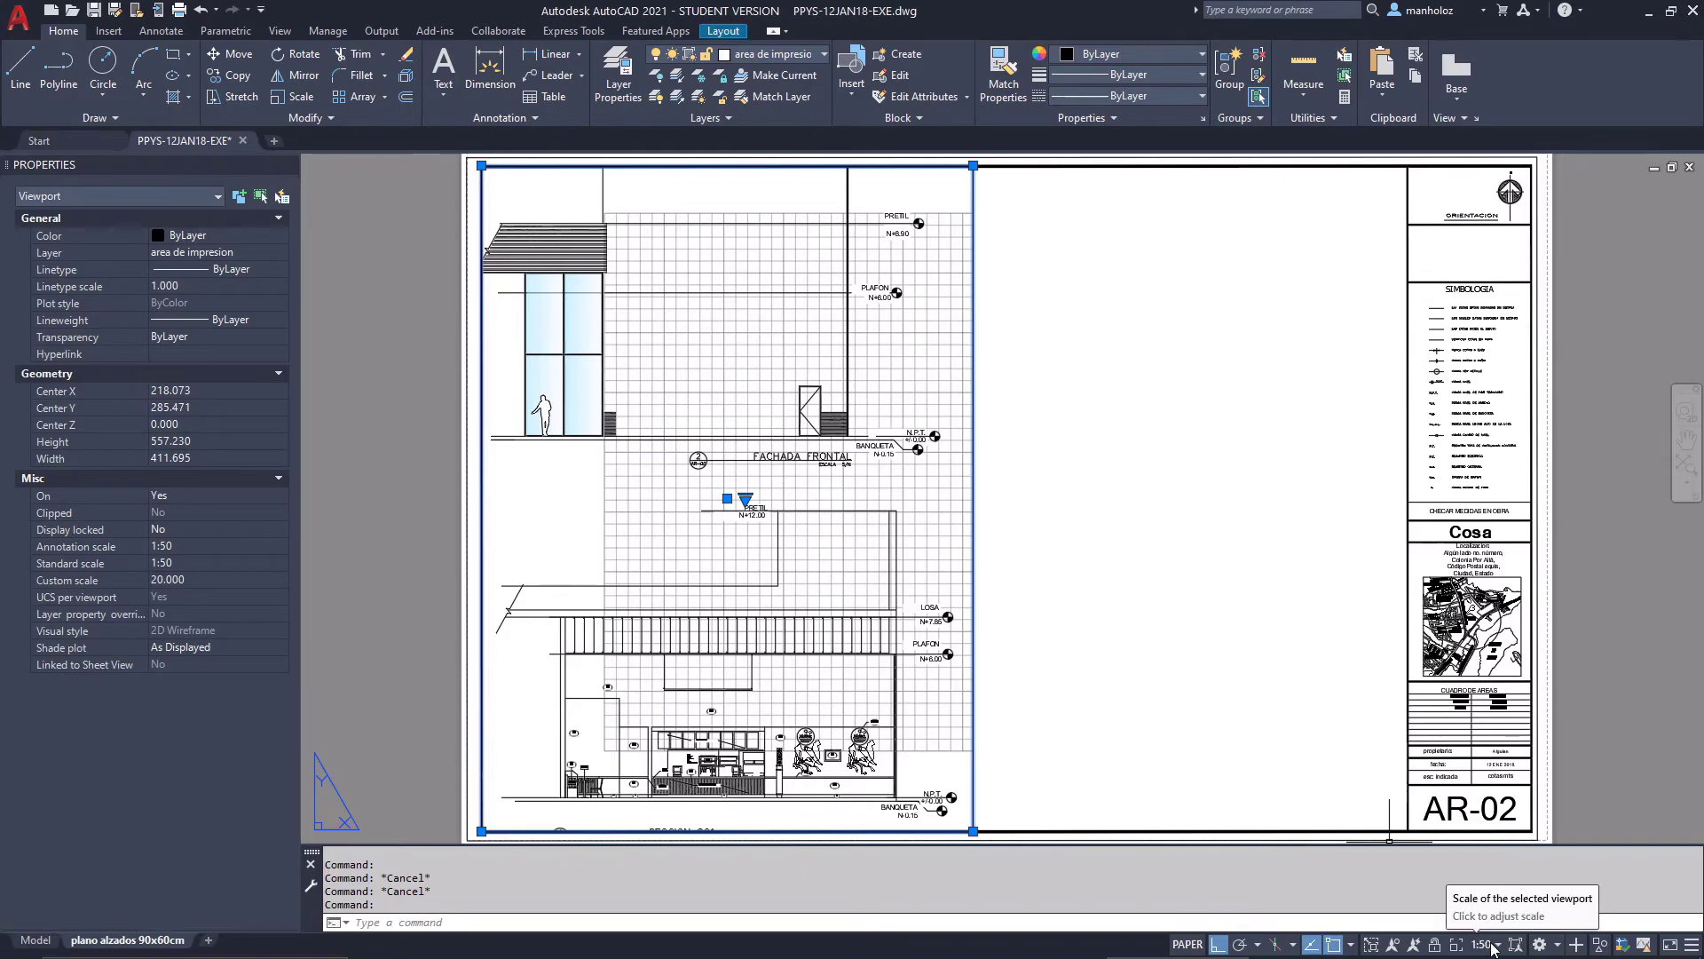
{"action": "left_click", "coordinate": [1497, 947]}
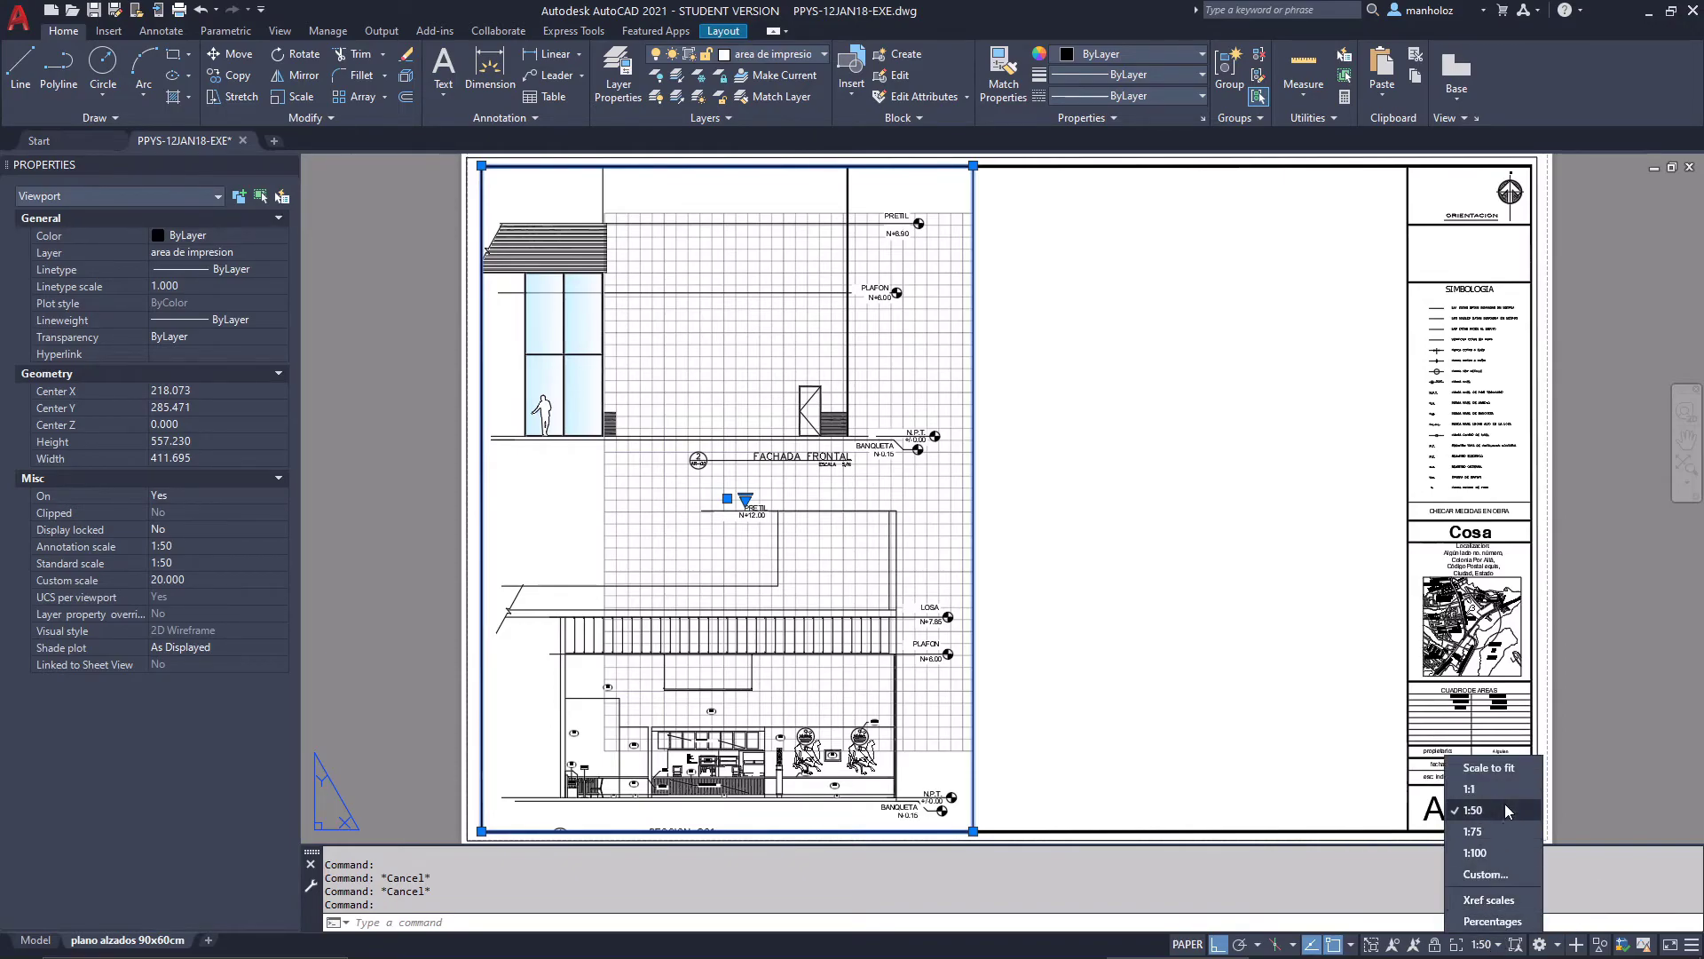
{"action": "left_click", "coordinate": [1504, 876]}
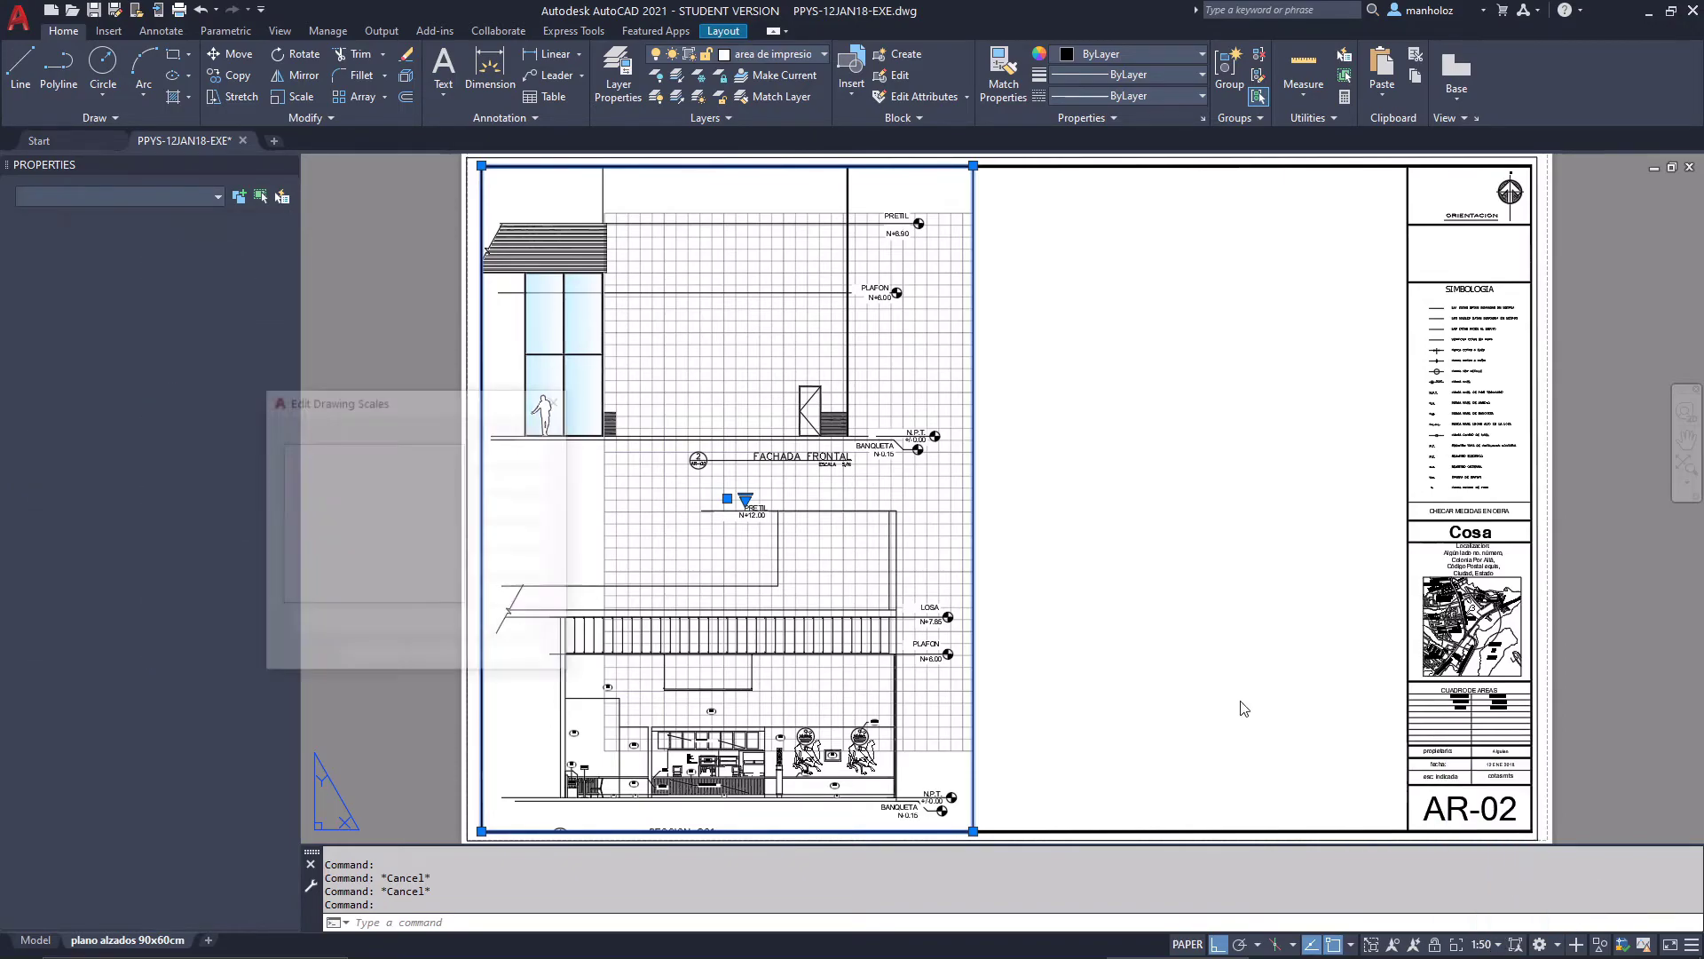
{"action": "left_click", "coordinate": [506, 453]}
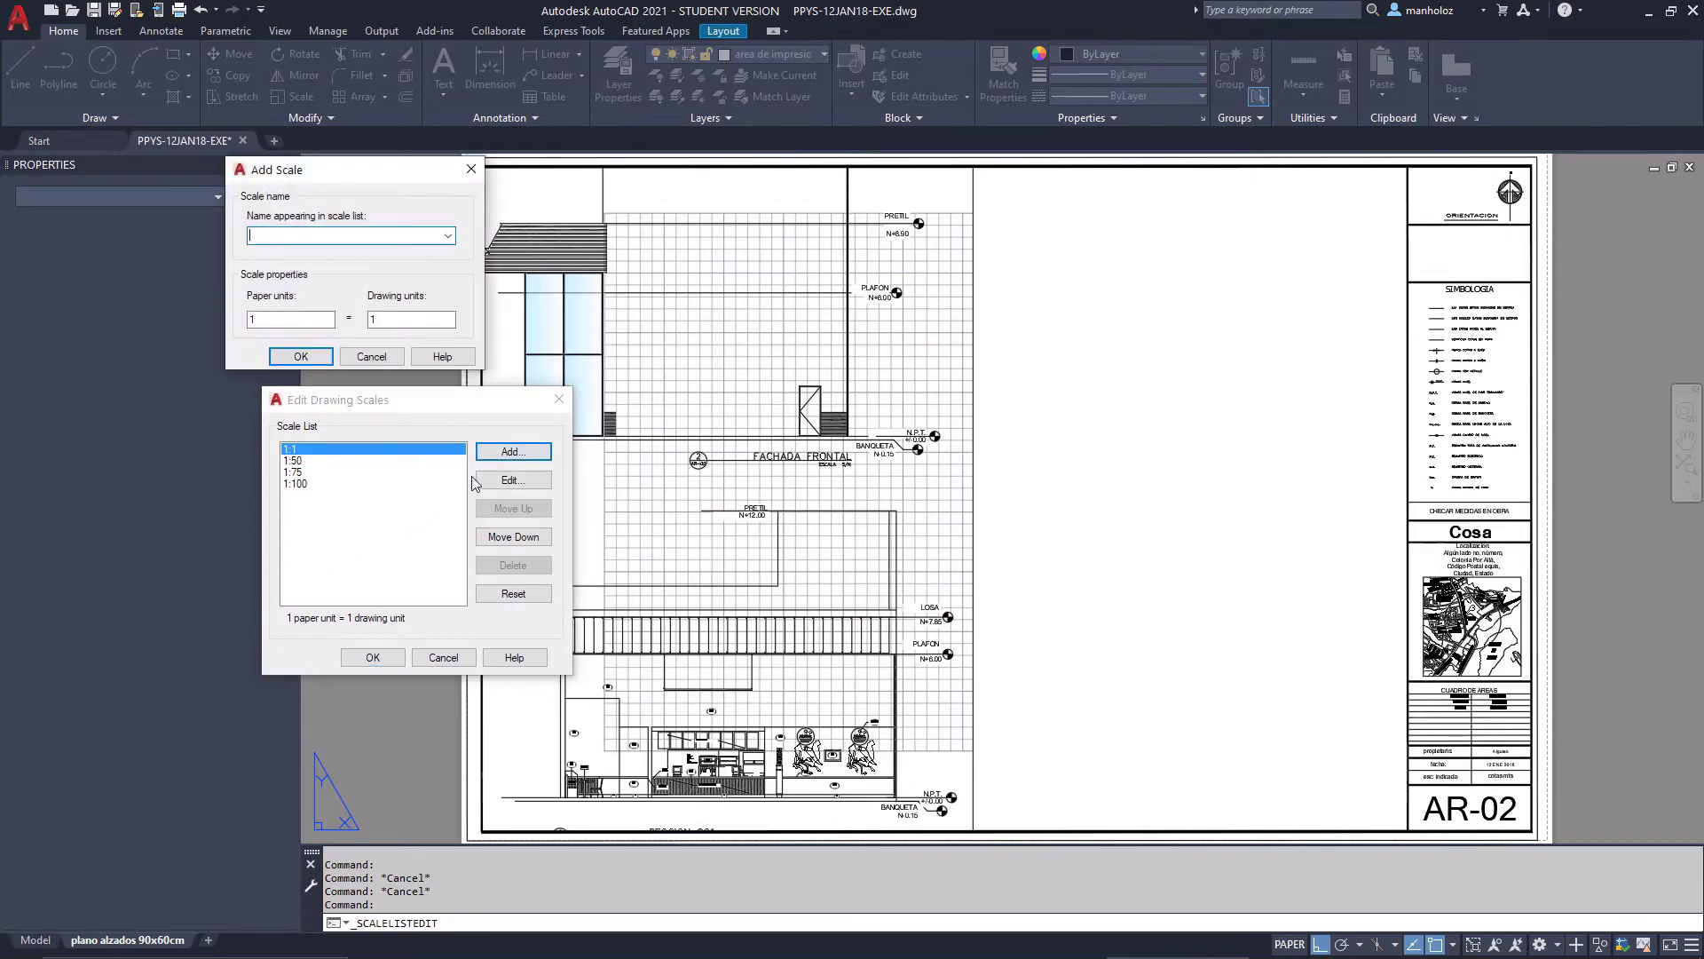
{"action": "type", "text": "1:25"}
{"action": "left_click", "coordinate": [294, 321]}
{"action": "key", "text": "Tab"}
{"action": "left_click", "coordinate": [306, 357]}
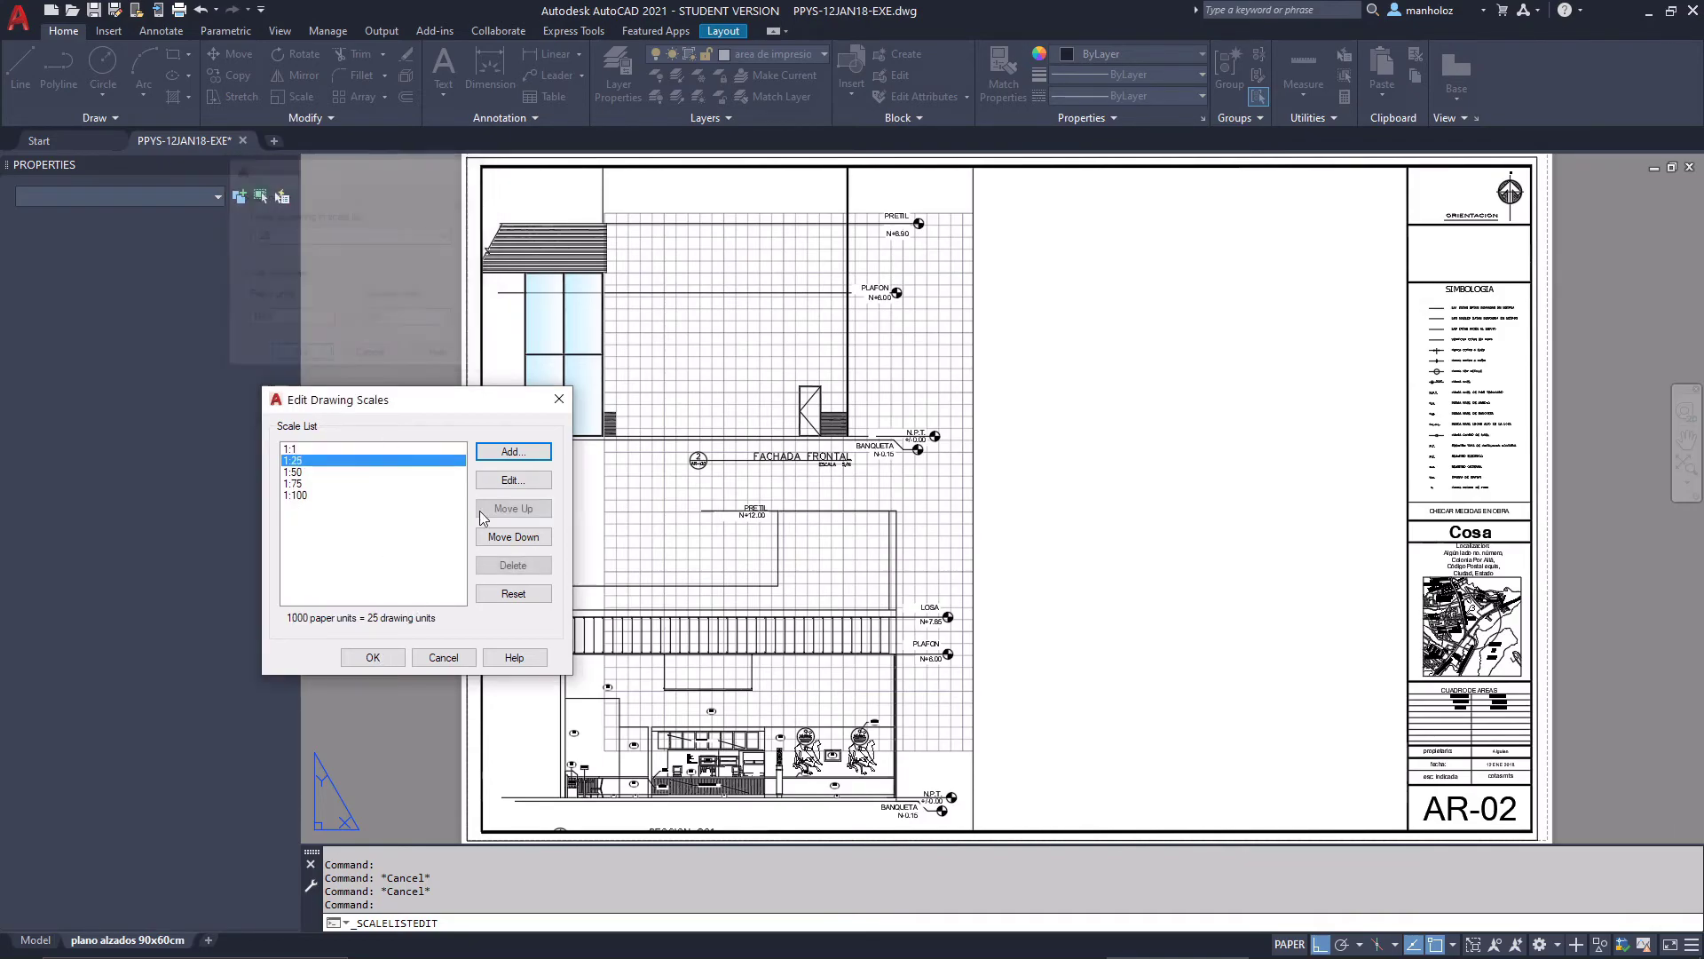
{"action": "left_click", "coordinate": [373, 658]}
{"action": "type", "text": "mview"}
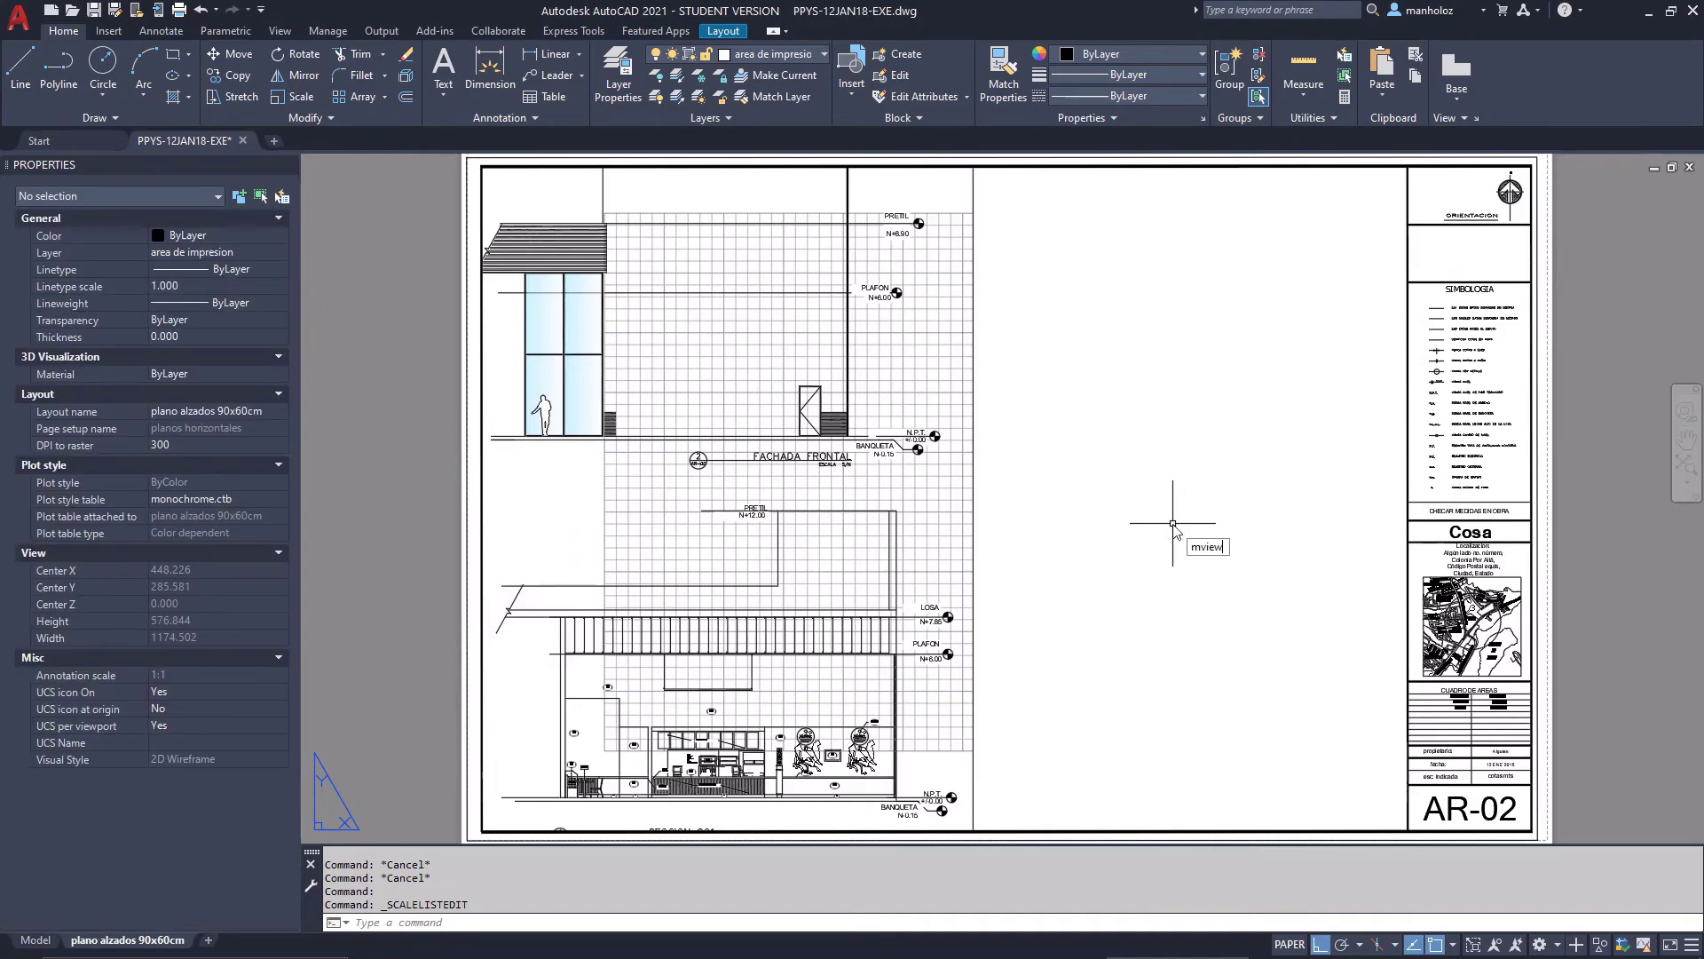
Create a new viewport to the right of the front elevation and activate it
{"action": "key", "text": "Return"}
{"action": "left_click", "coordinate": [973, 693]}
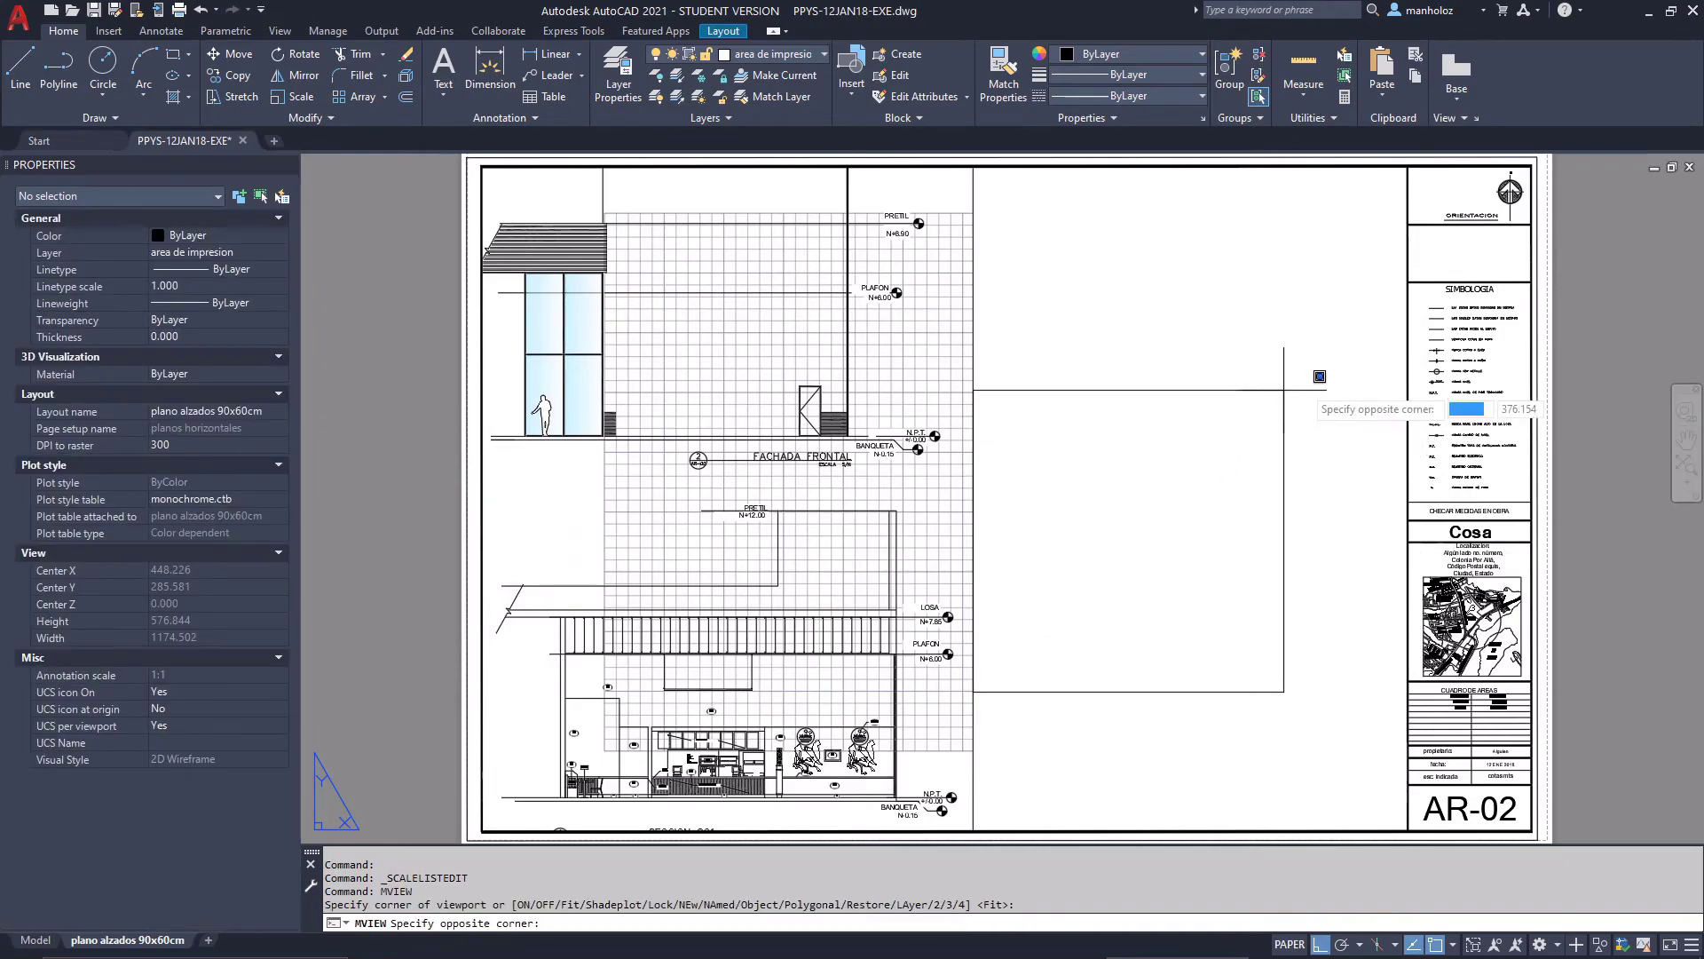
{"action": "left_click", "coordinate": [1407, 392]}
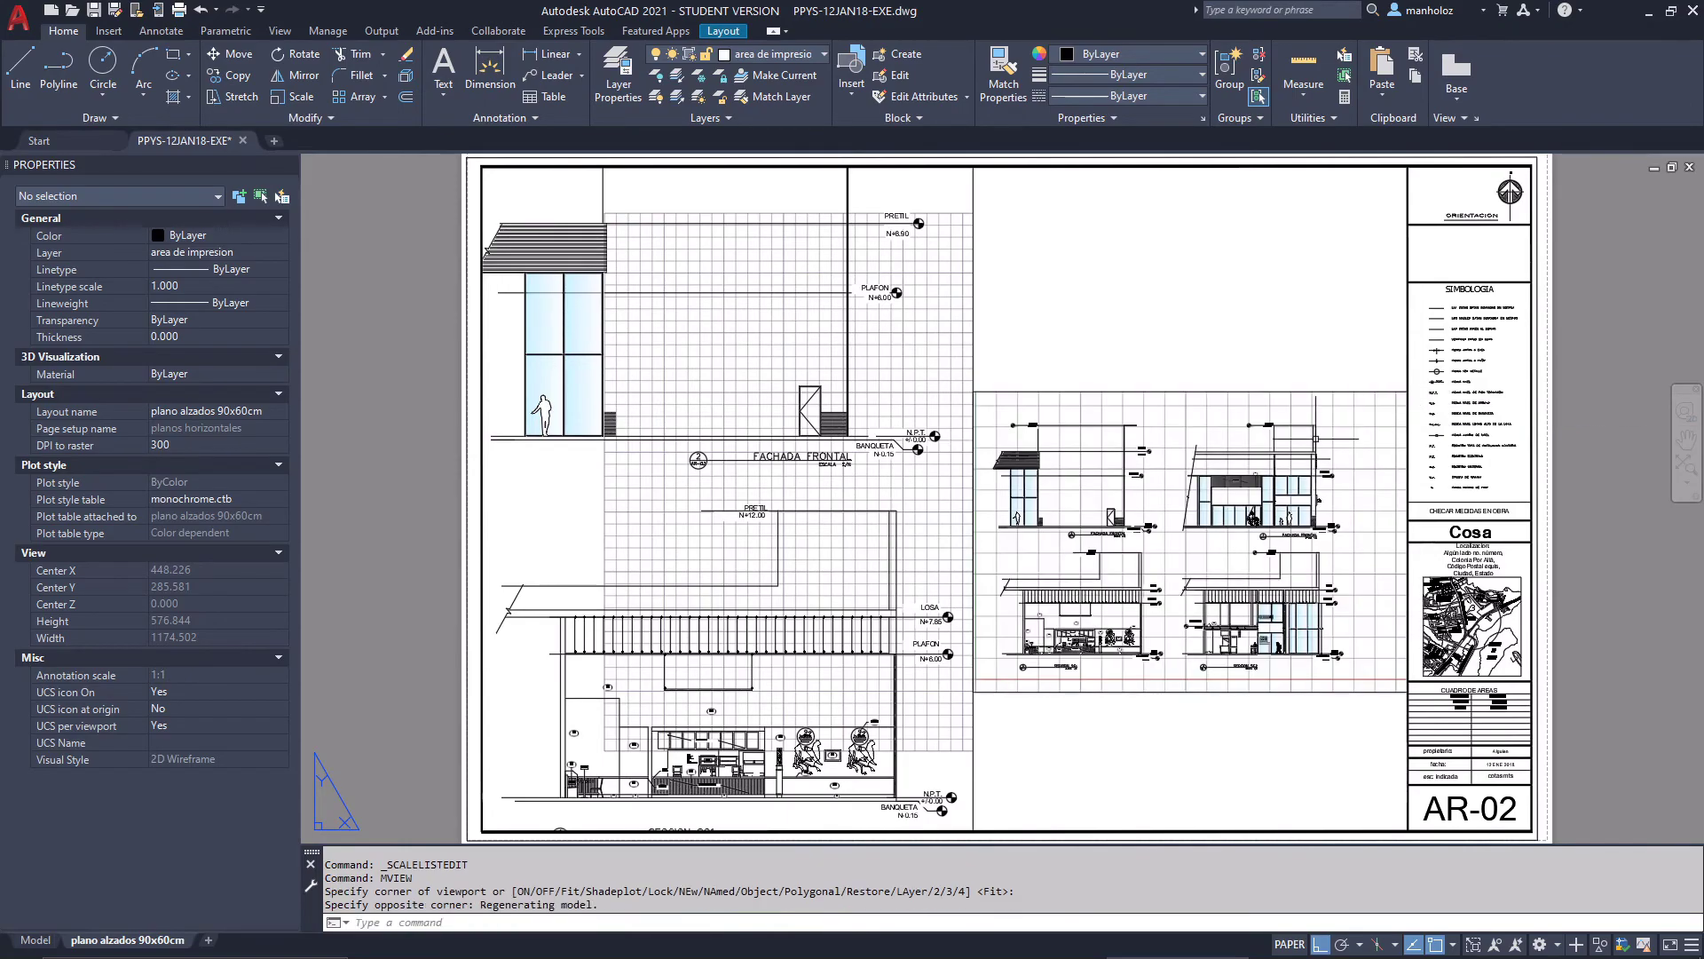
{"action": "left_click", "coordinate": [1084, 623]}
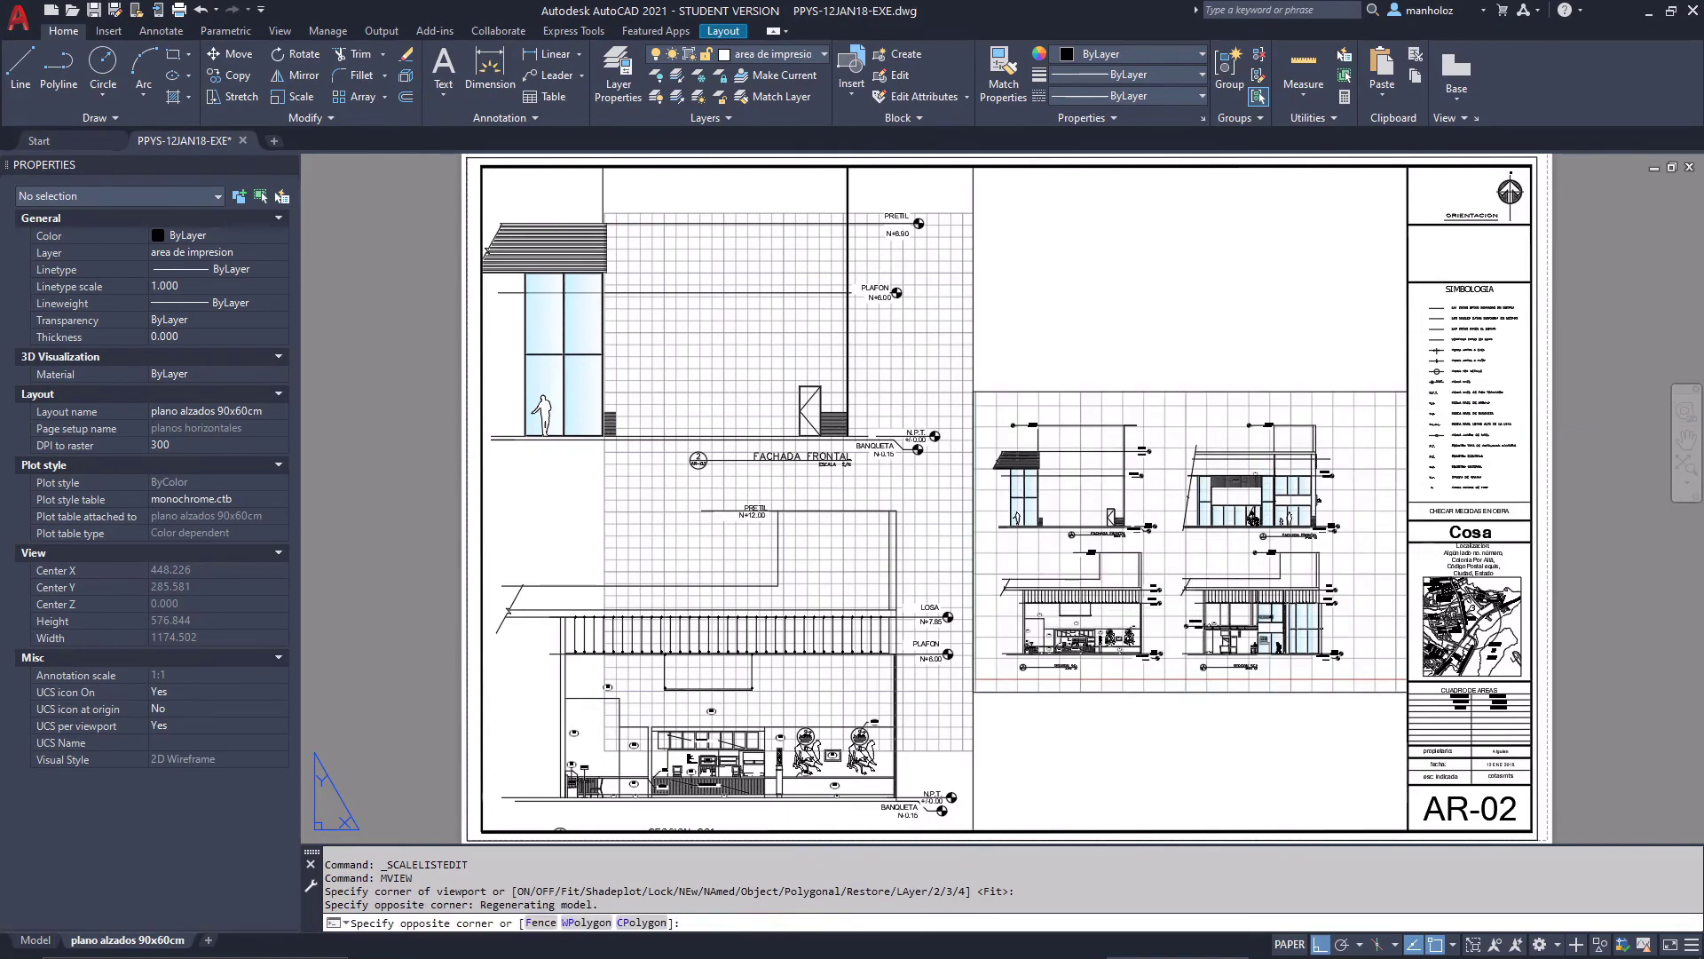
{"action": "double_click", "coordinate": [1079, 621]}
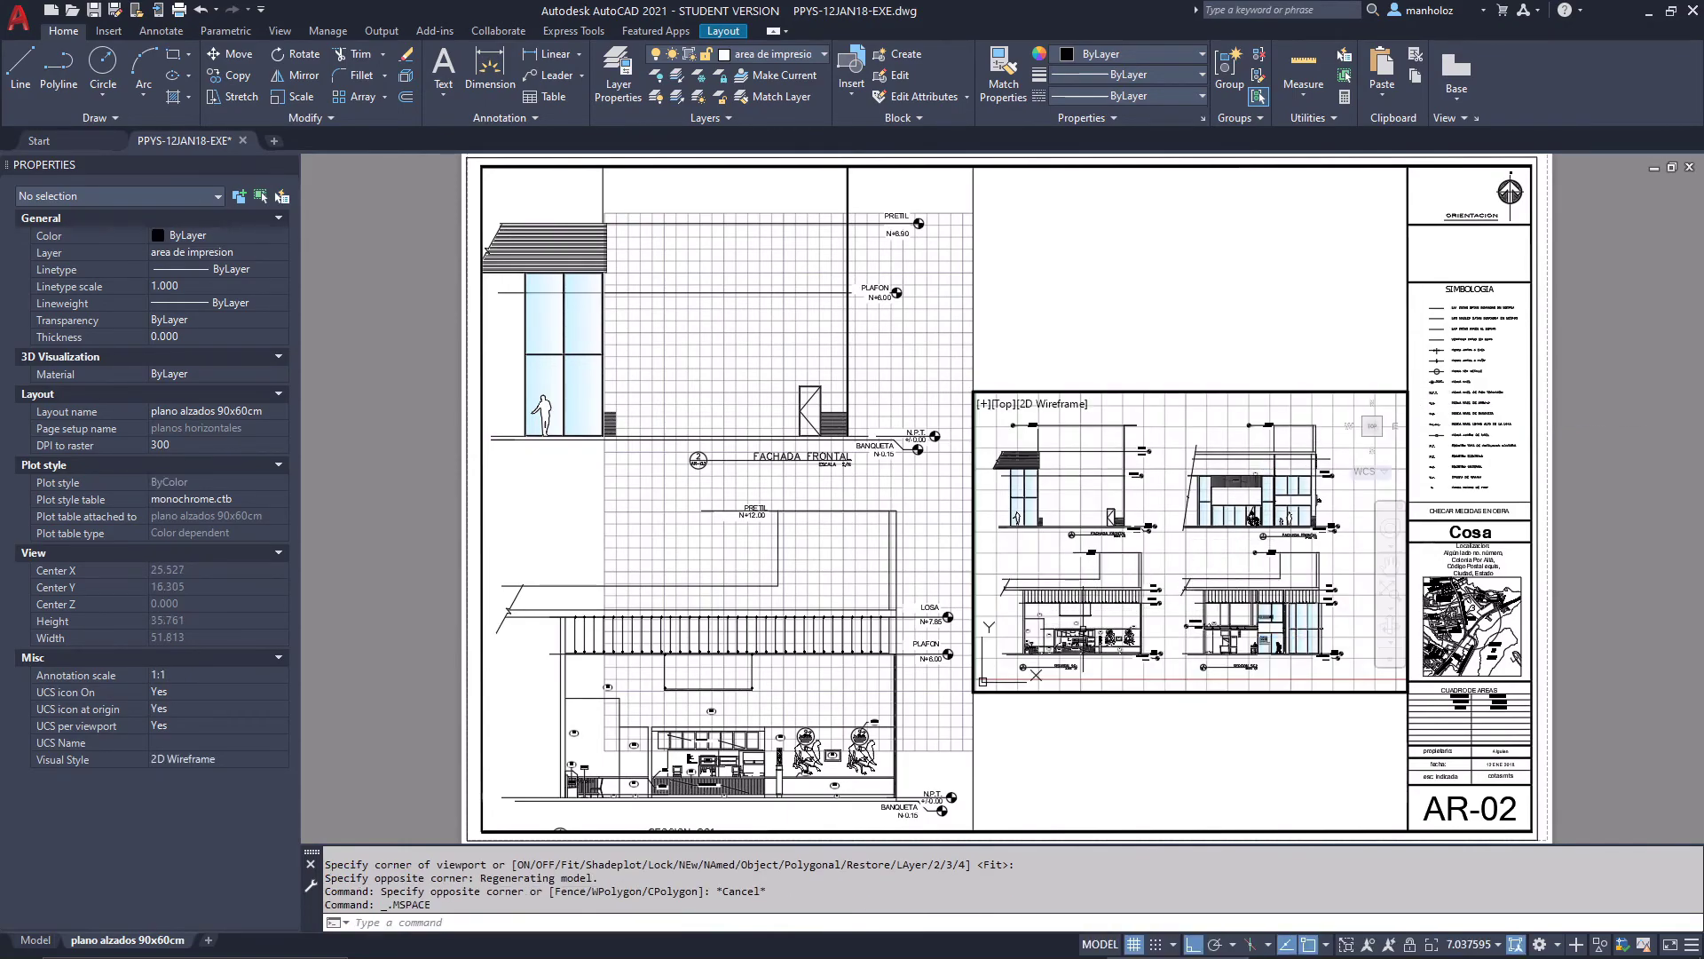
Zoom the new viewport onto the kitchen section SECCION SC1 at 1:25
{"action": "left_click", "coordinate": [1063, 603]}
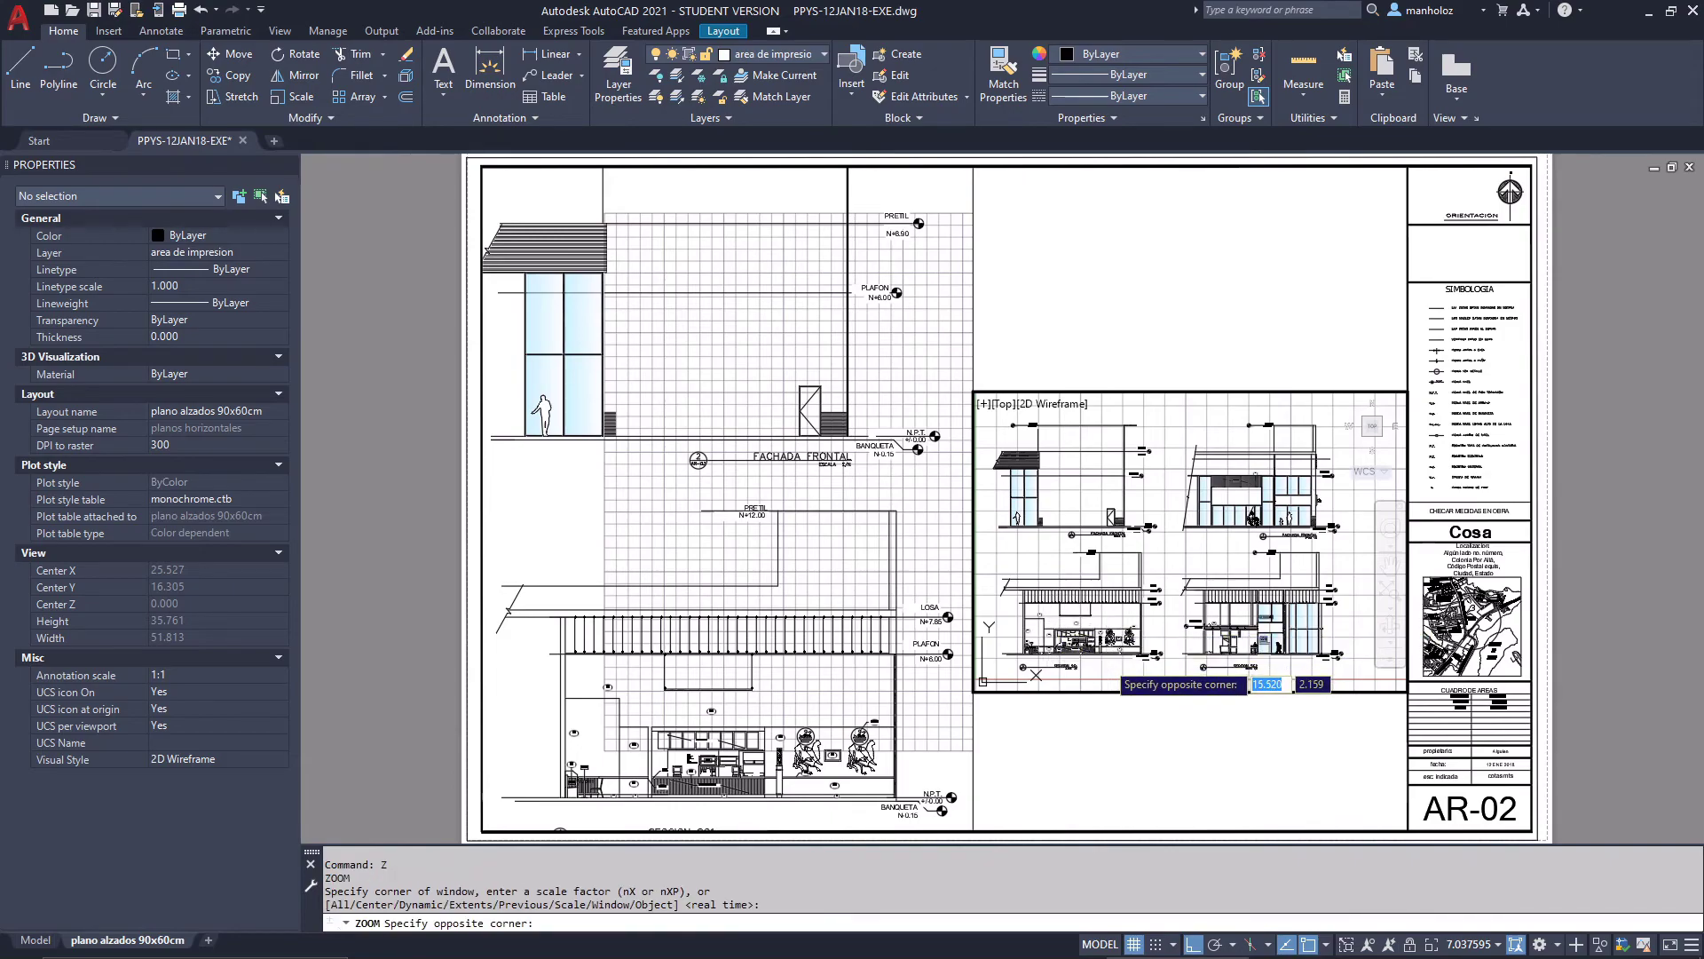
{"action": "left_click", "coordinate": [1105, 664]}
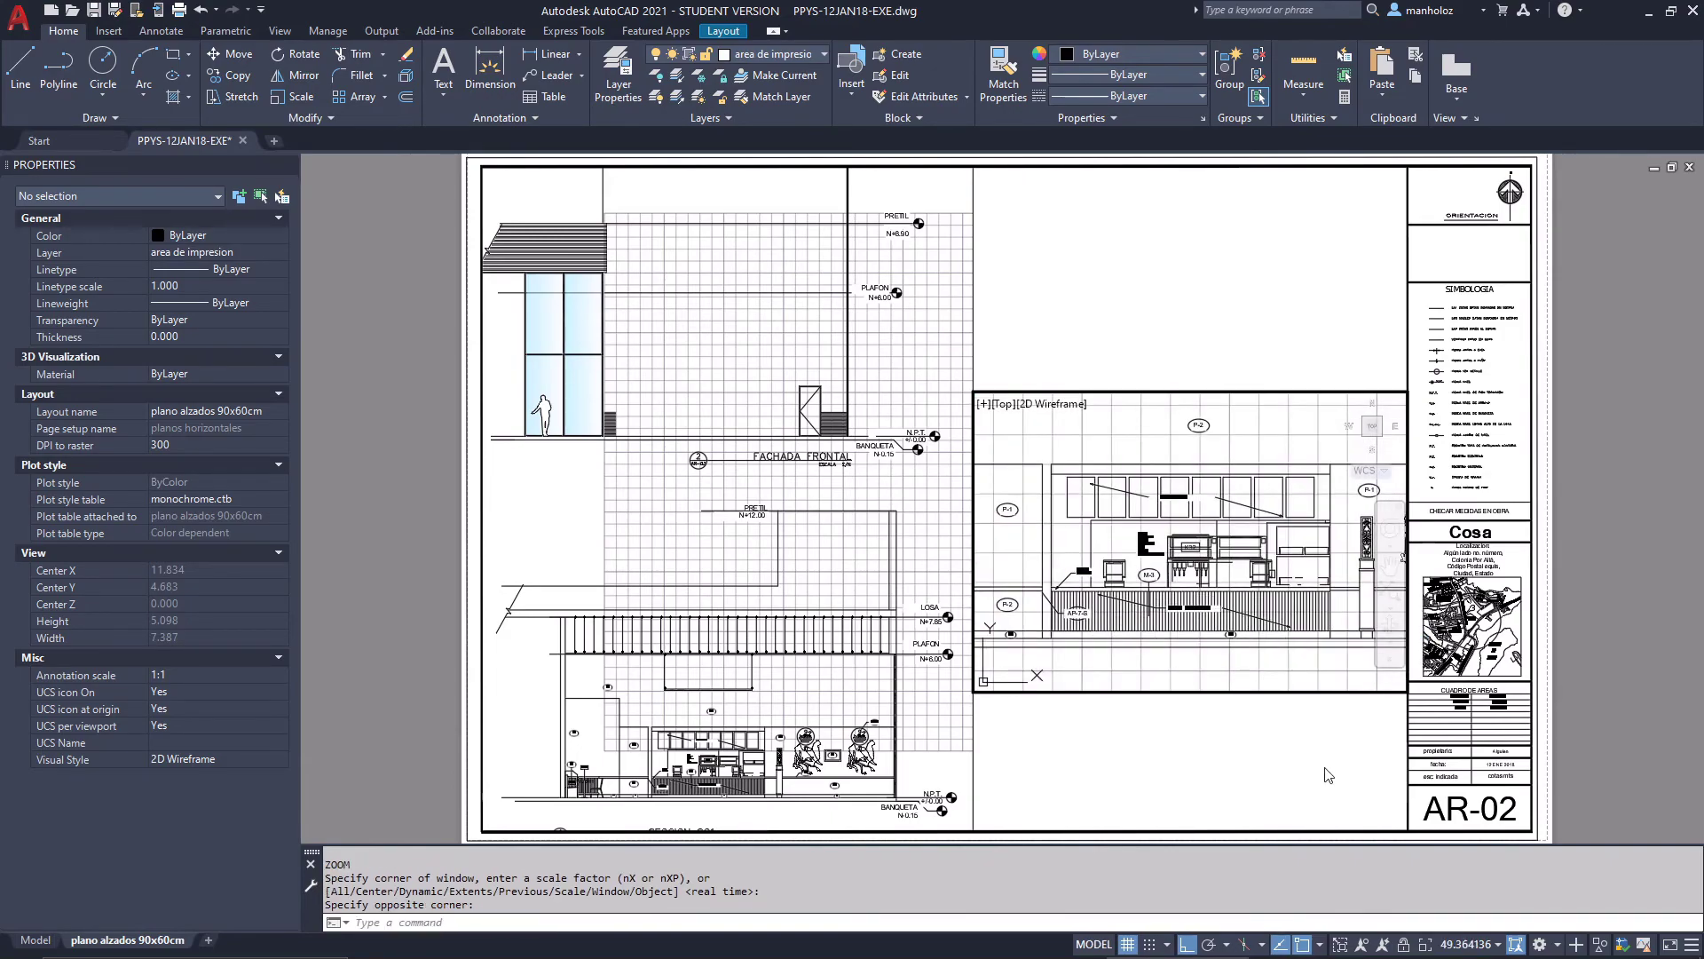
{"action": "left_click", "coordinate": [1466, 950]}
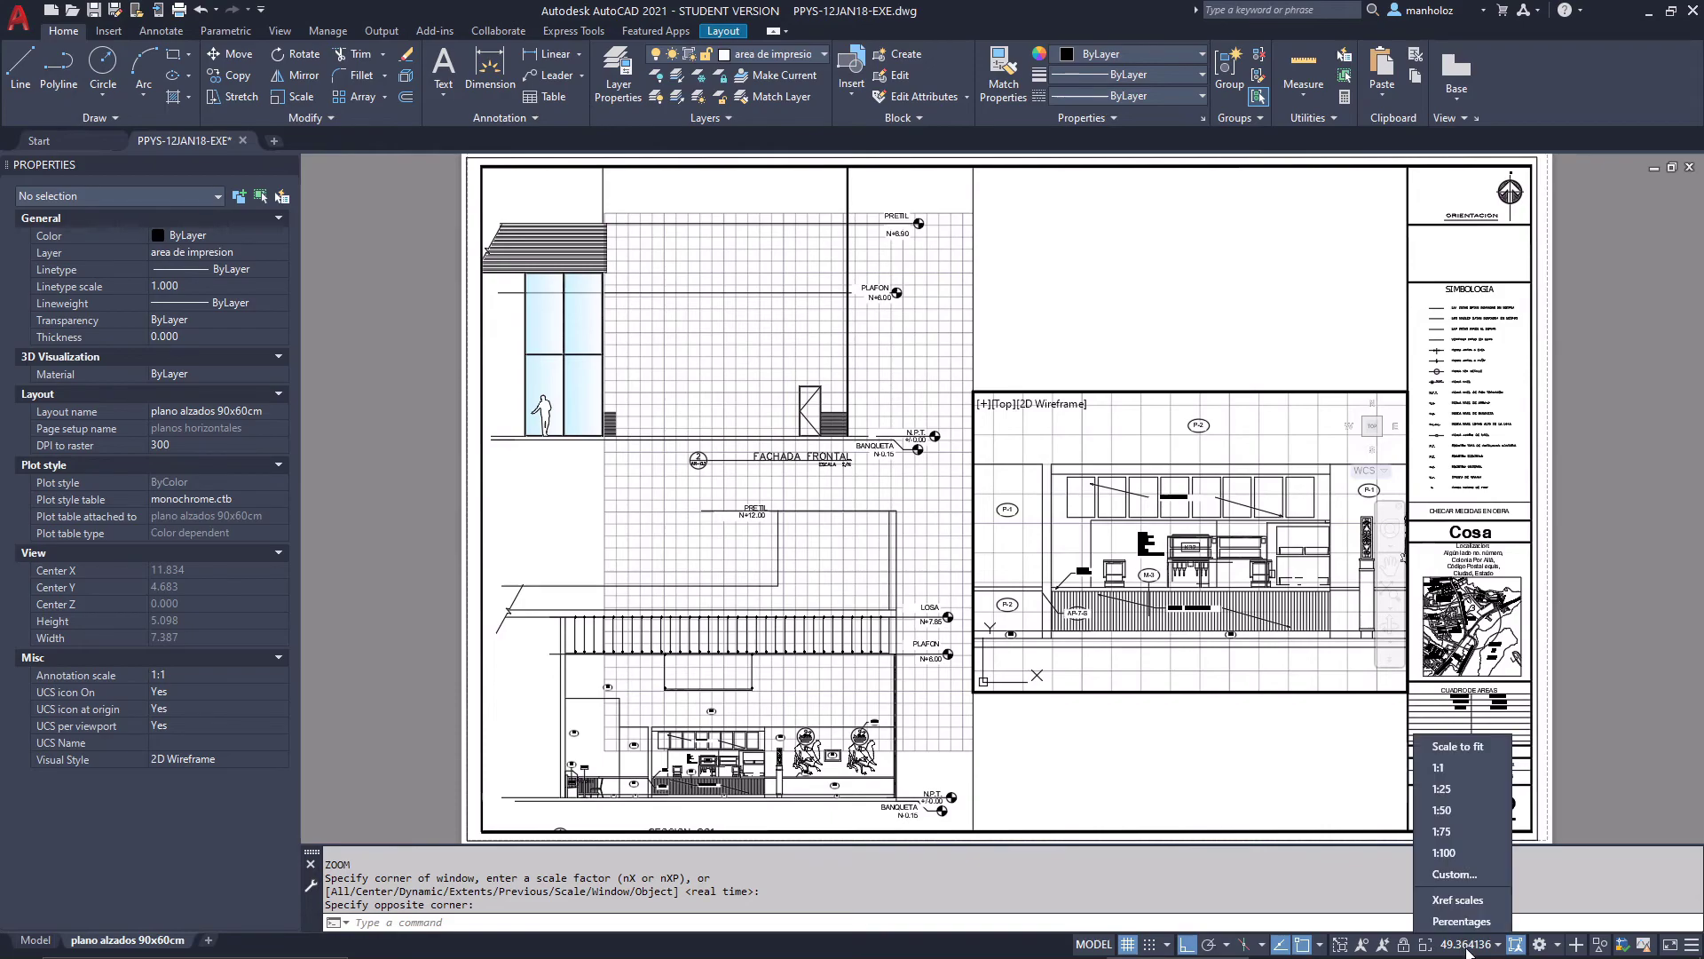
{"action": "left_click", "coordinate": [1474, 796]}
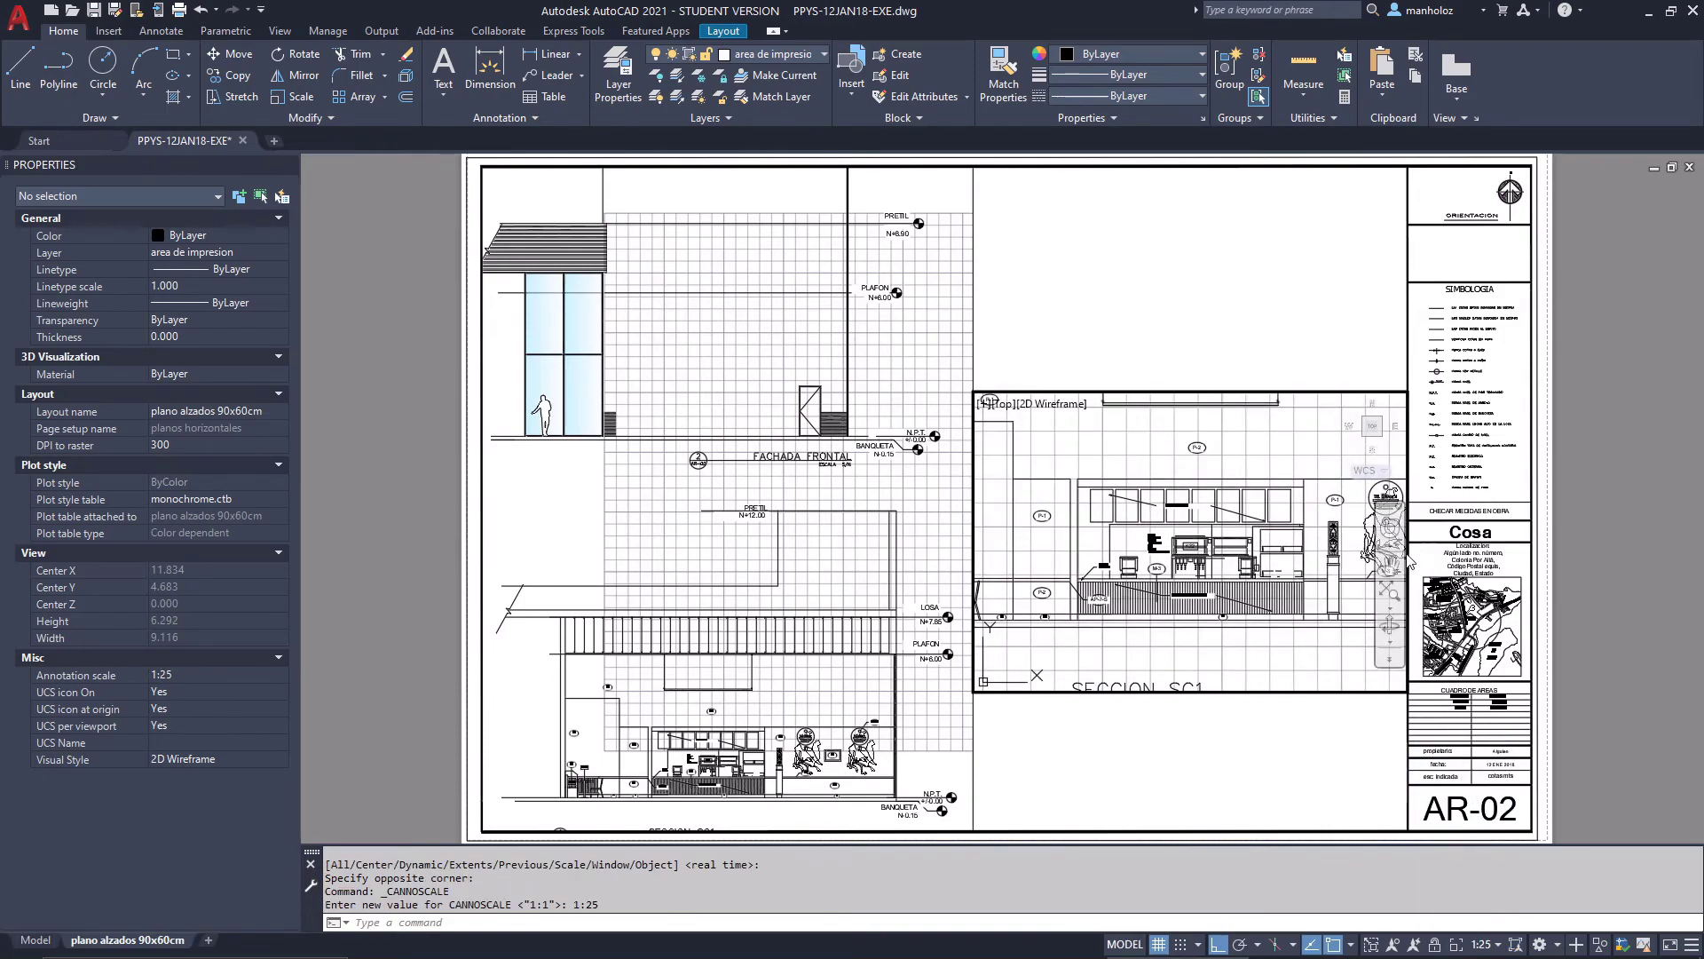
{"action": "double_click", "coordinate": [1115, 355]}
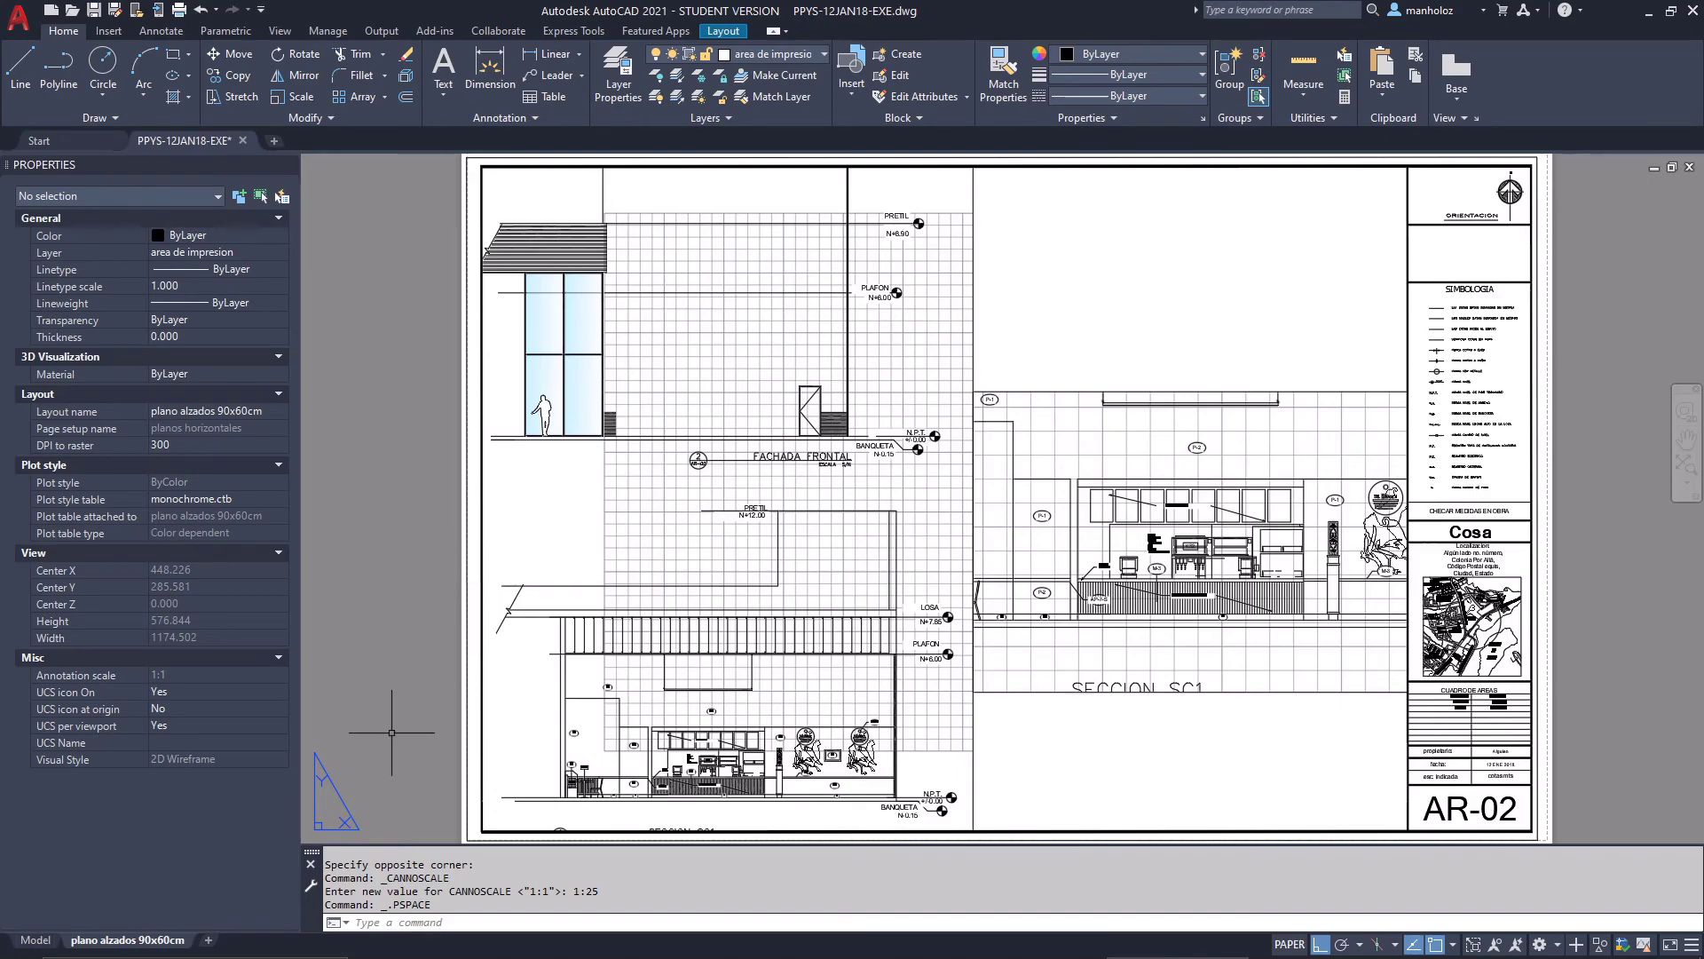
Plot the layout to PDF with AutoCAD PDF (High Quality Print) on ARCH expand D at 1:1
{"action": "right_click", "coordinate": [123, 943]}
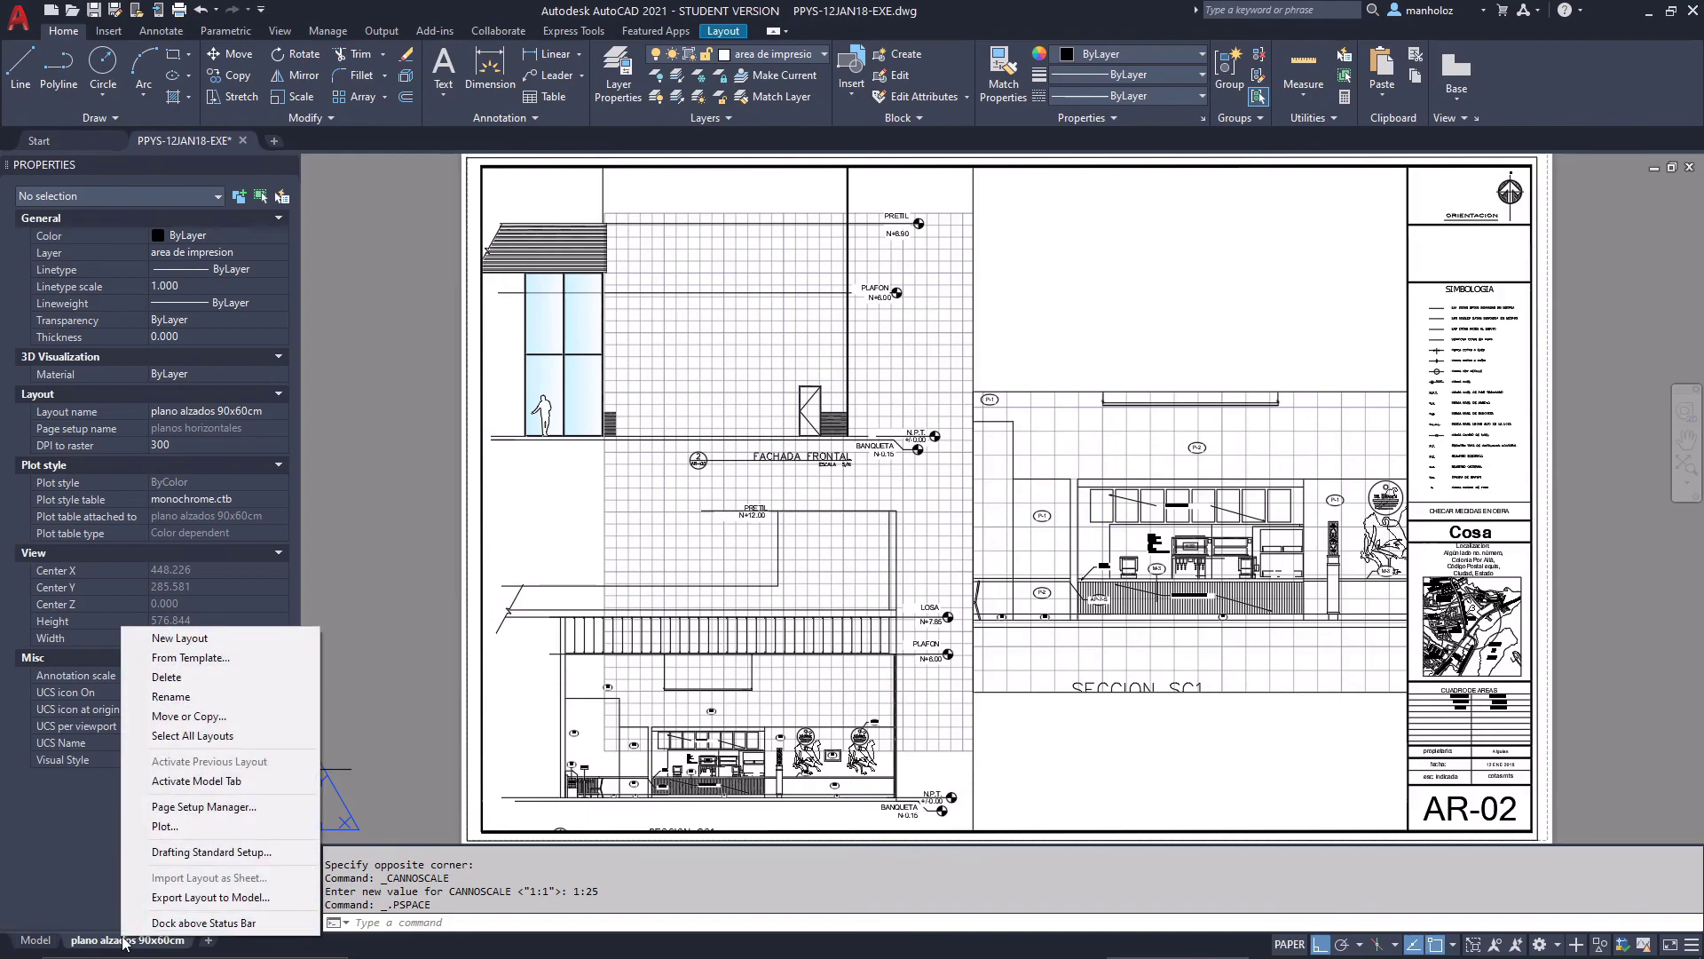
{"action": "left_click", "coordinate": [178, 826]}
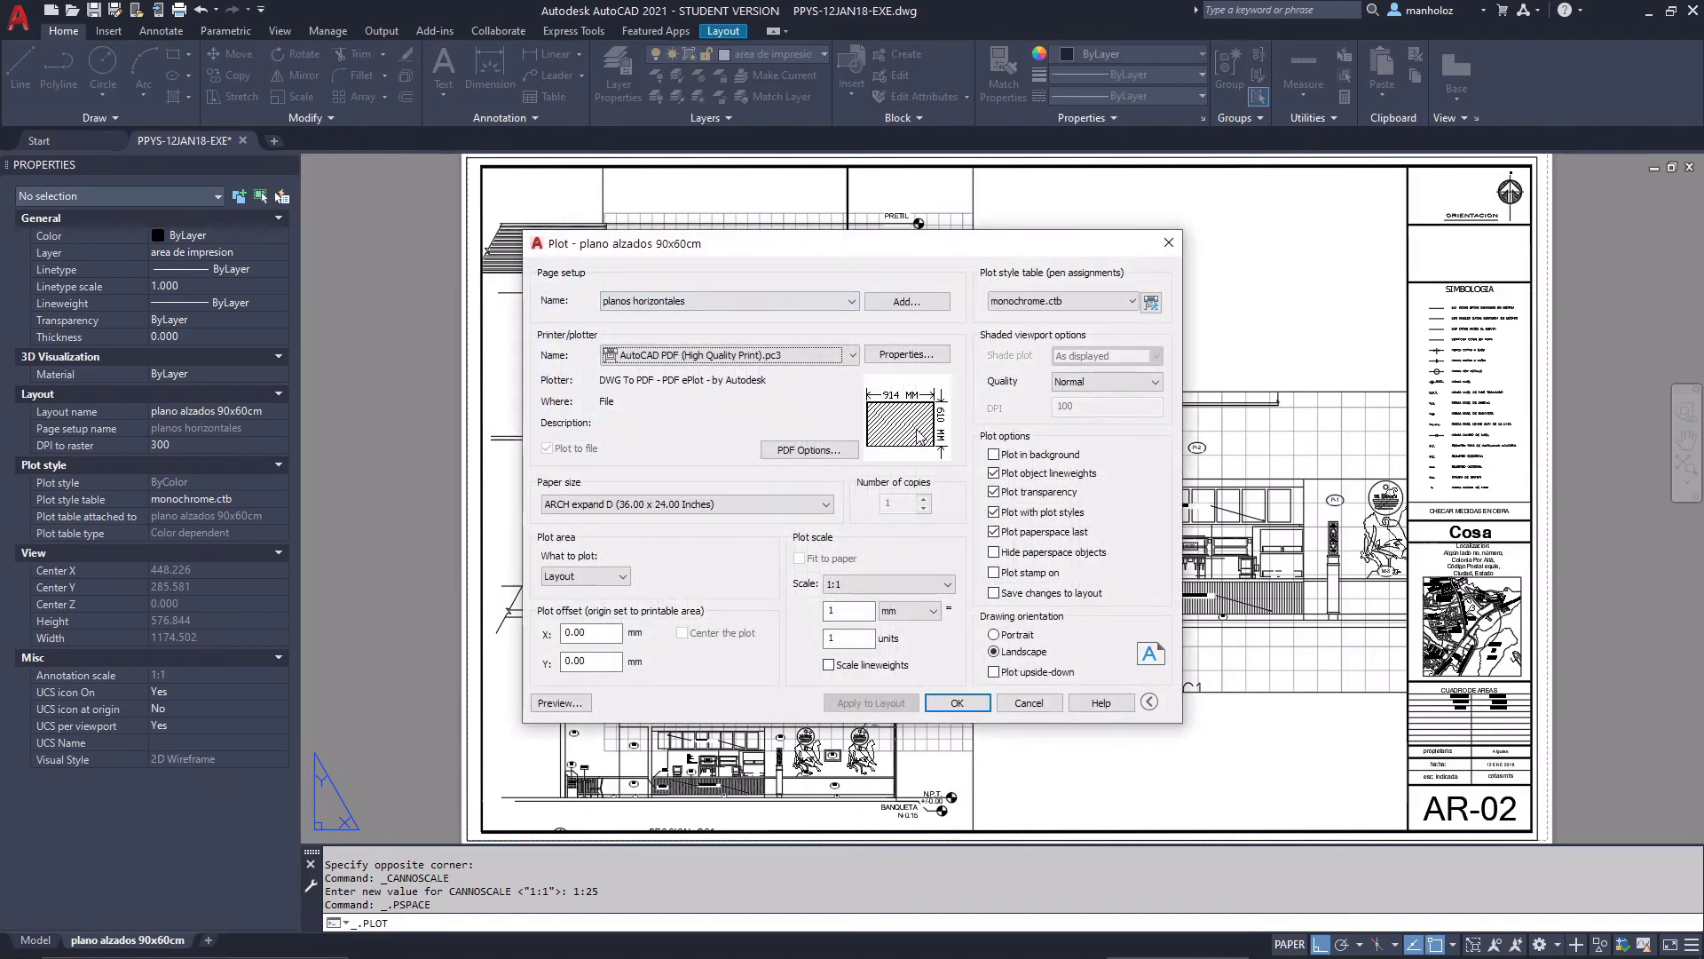
{"action": "left_click", "coordinate": [957, 702]}
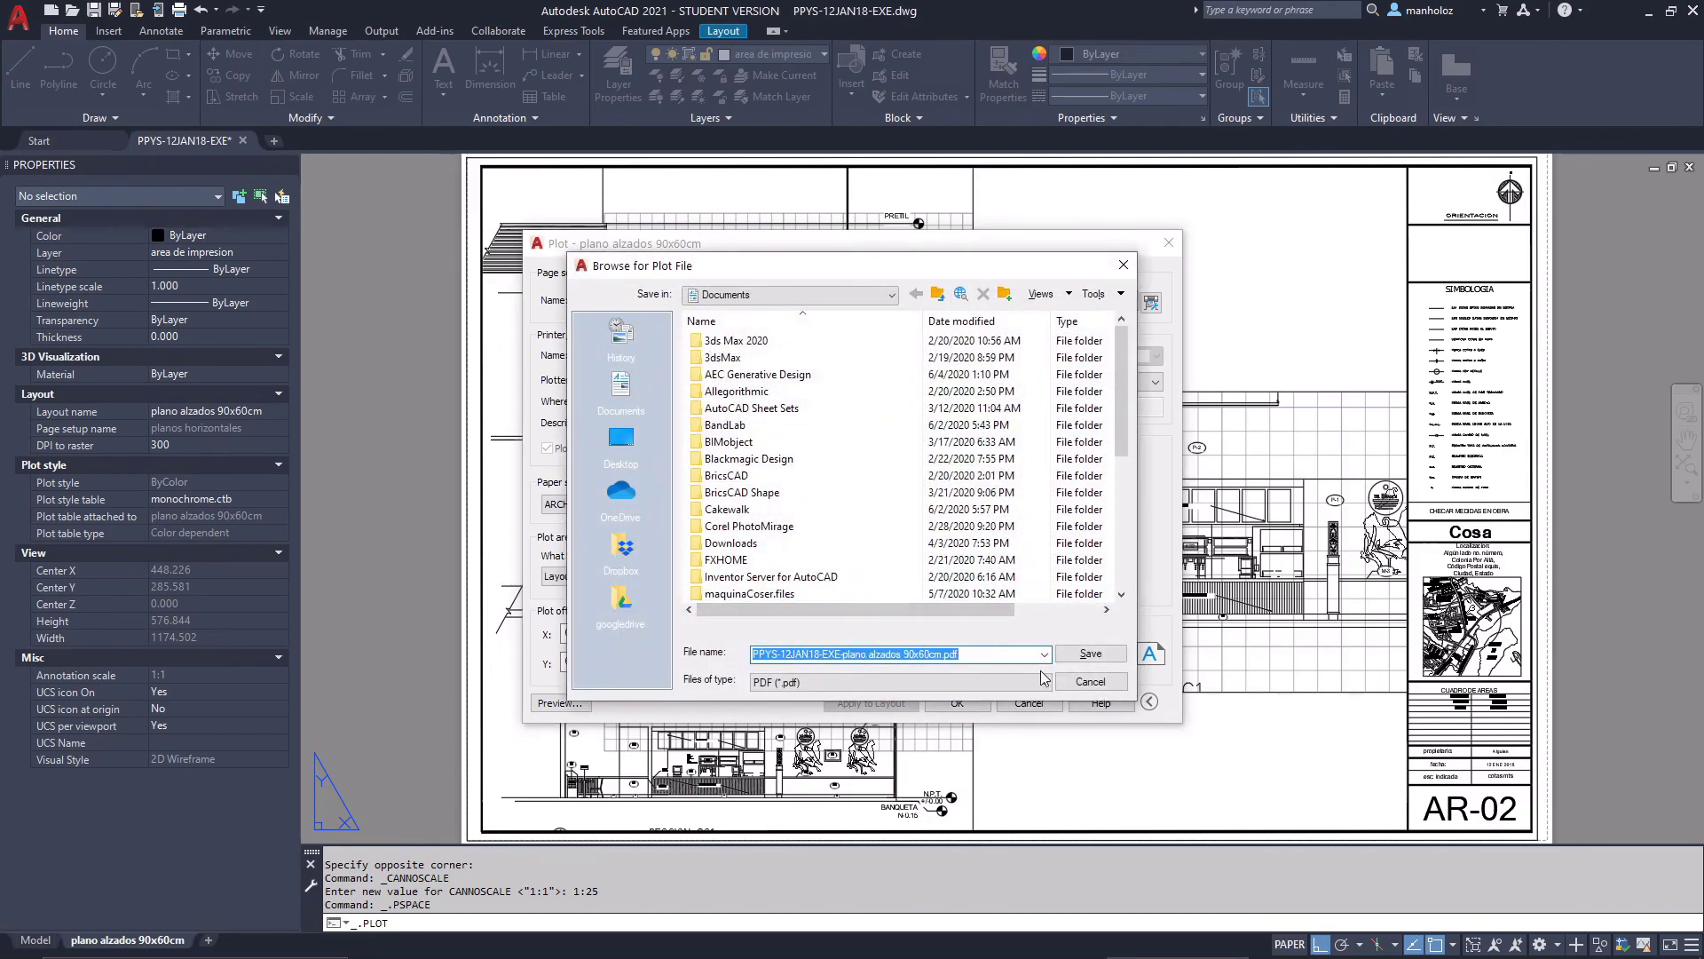
{"action": "left_click", "coordinate": [1099, 683]}
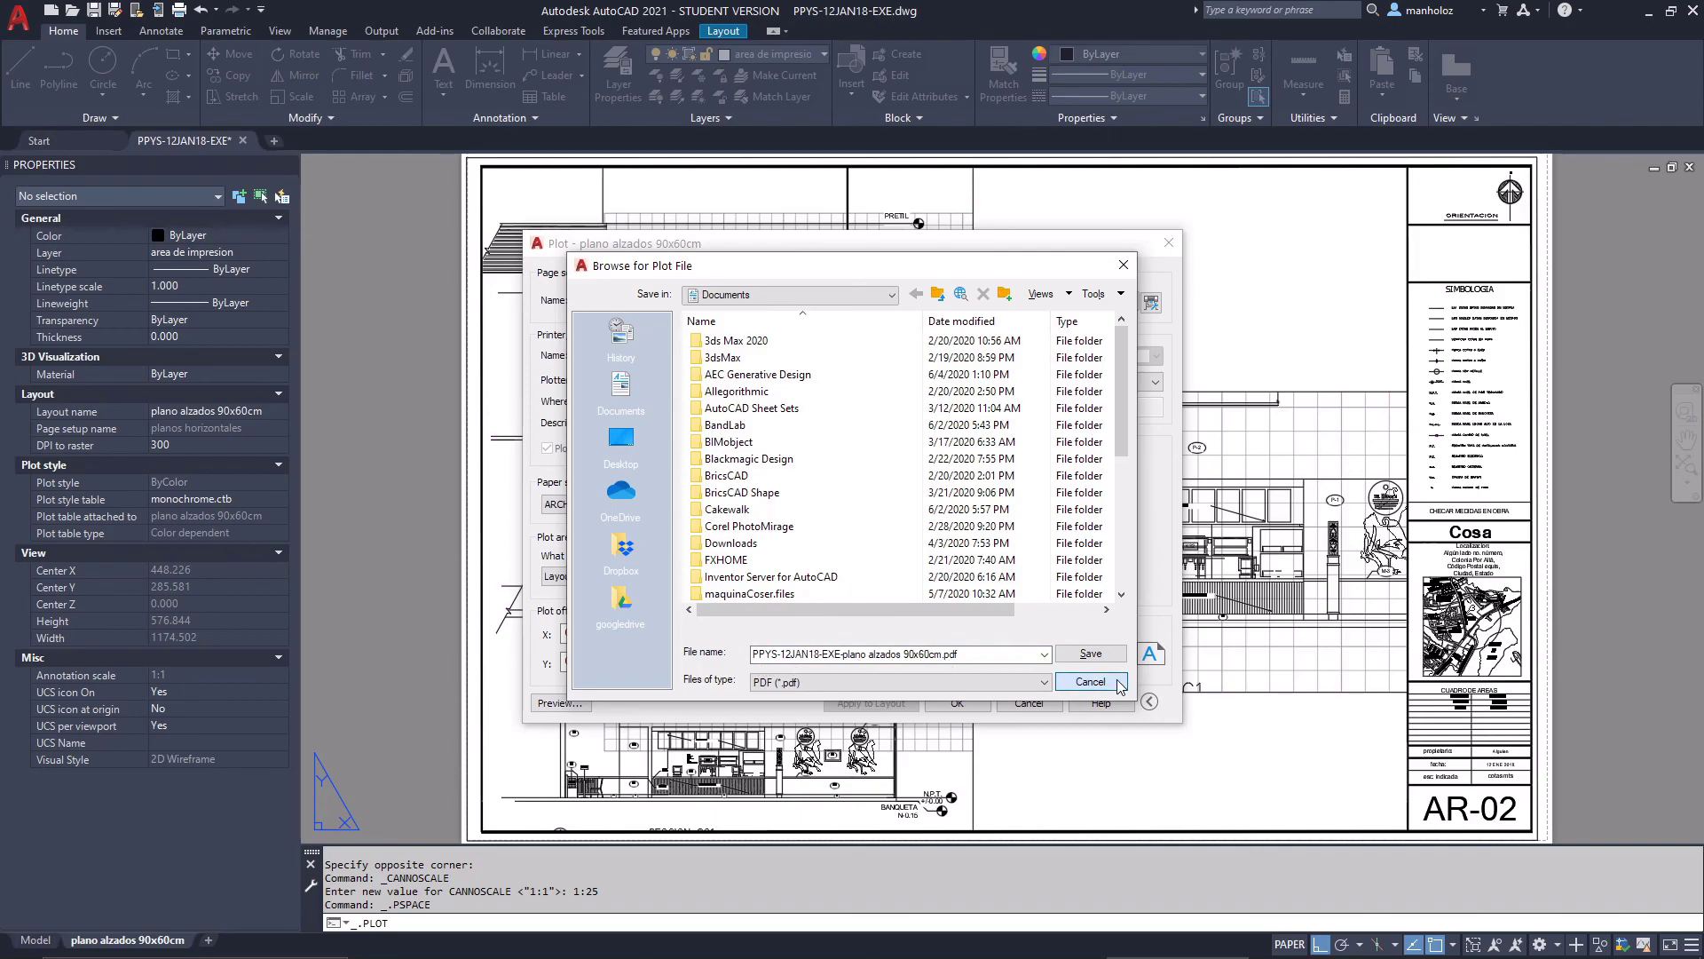
{"action": "left_click", "coordinate": [1102, 688]}
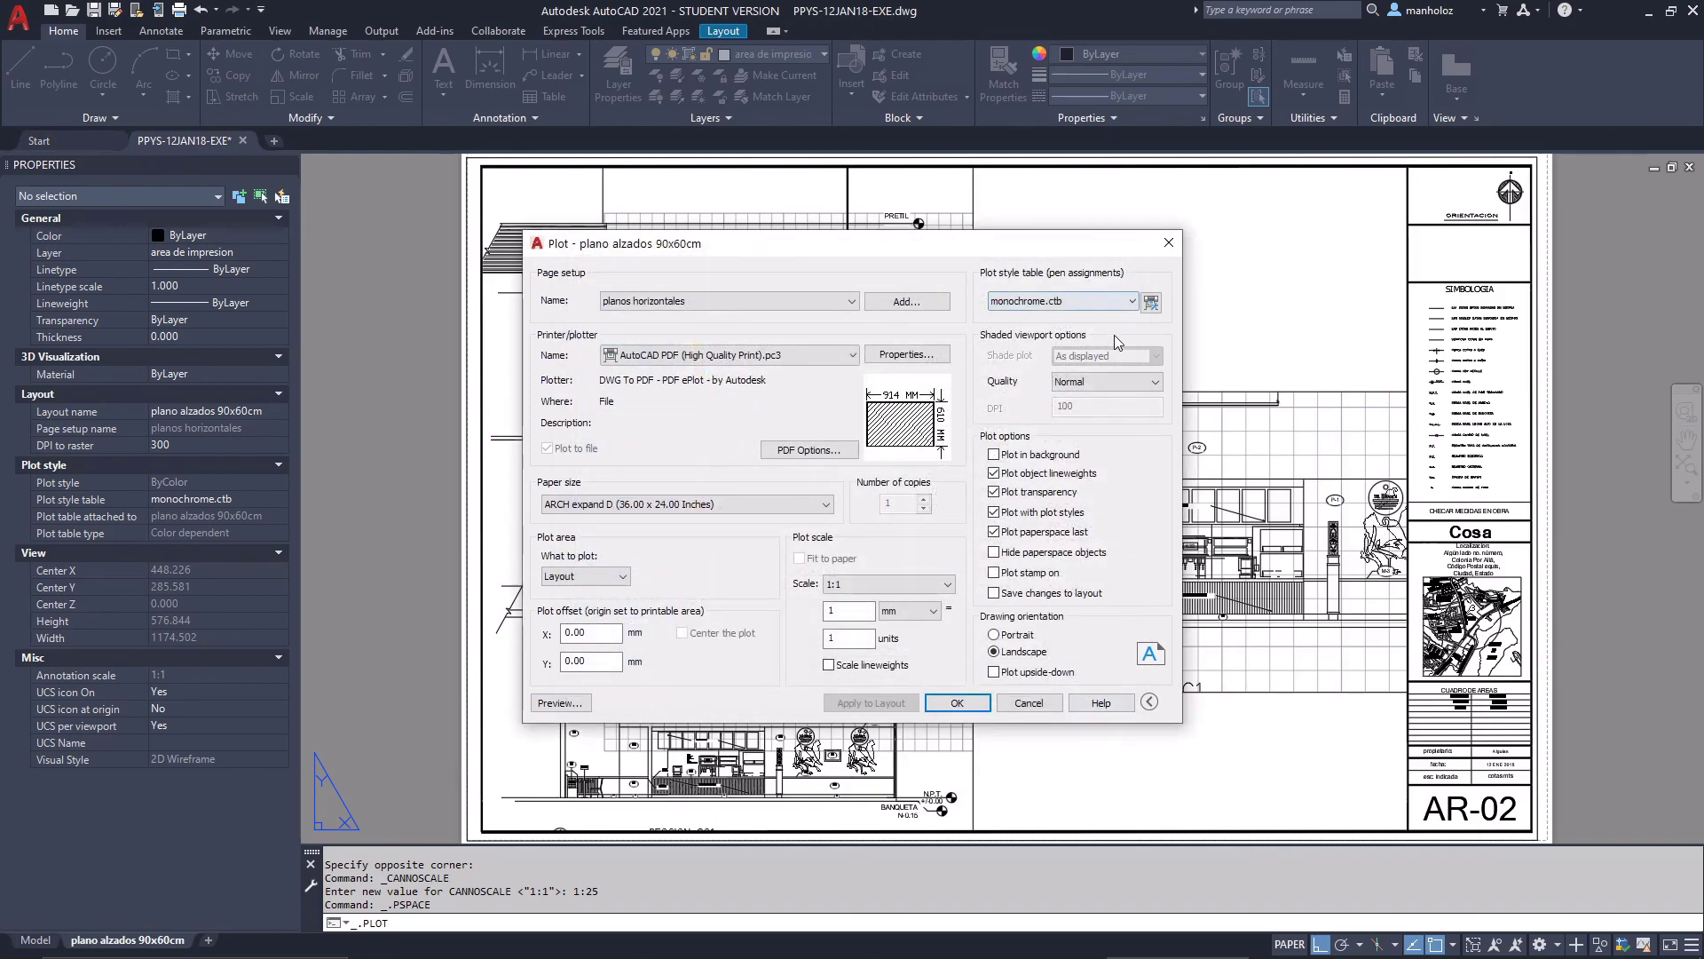
{"action": "left_click", "coordinate": [965, 705]}
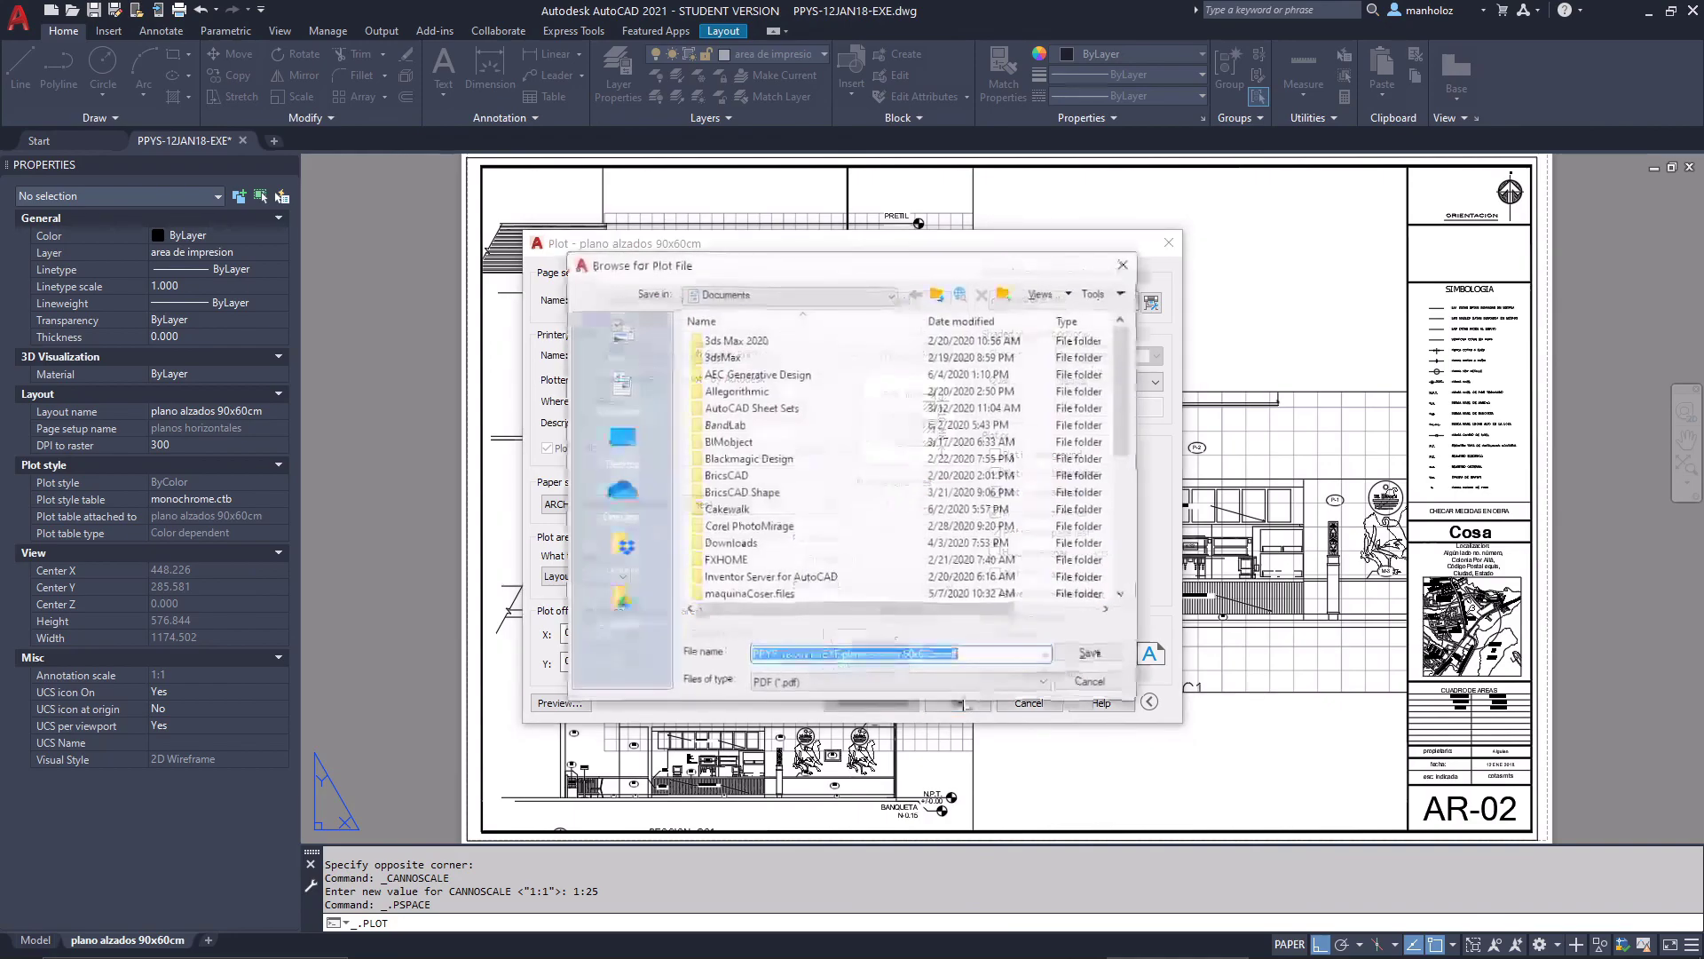
{"action": "key", "text": "Escape"}
{"action": "left_click", "coordinate": [1016, 704]}
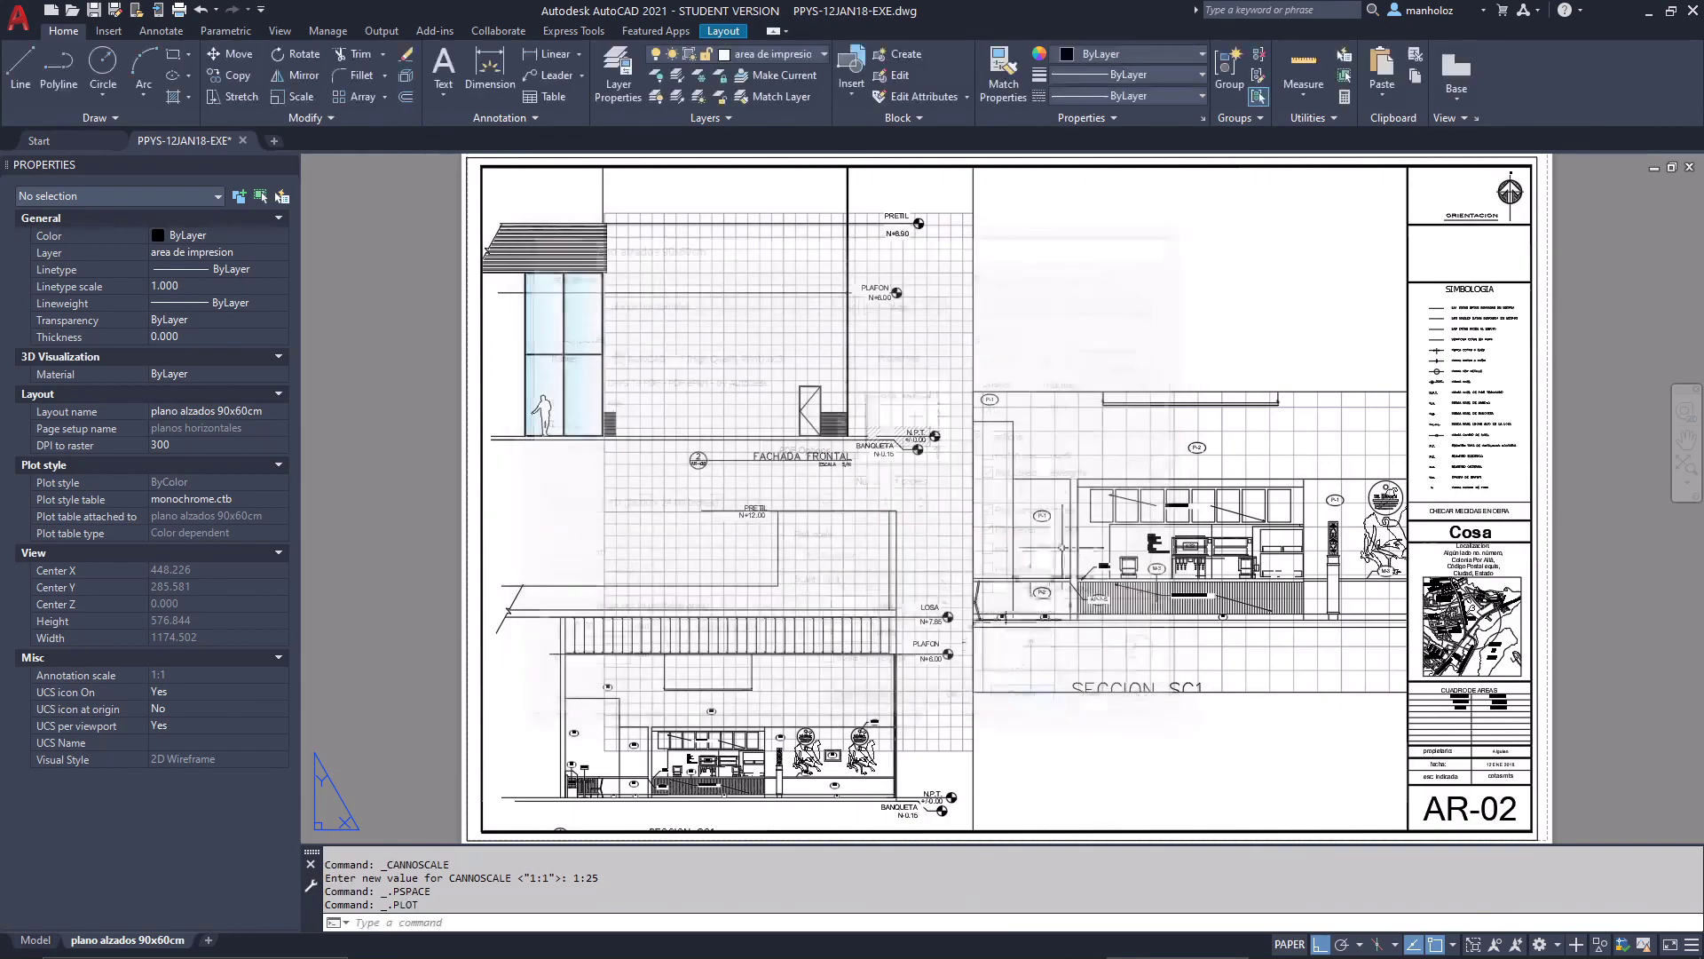